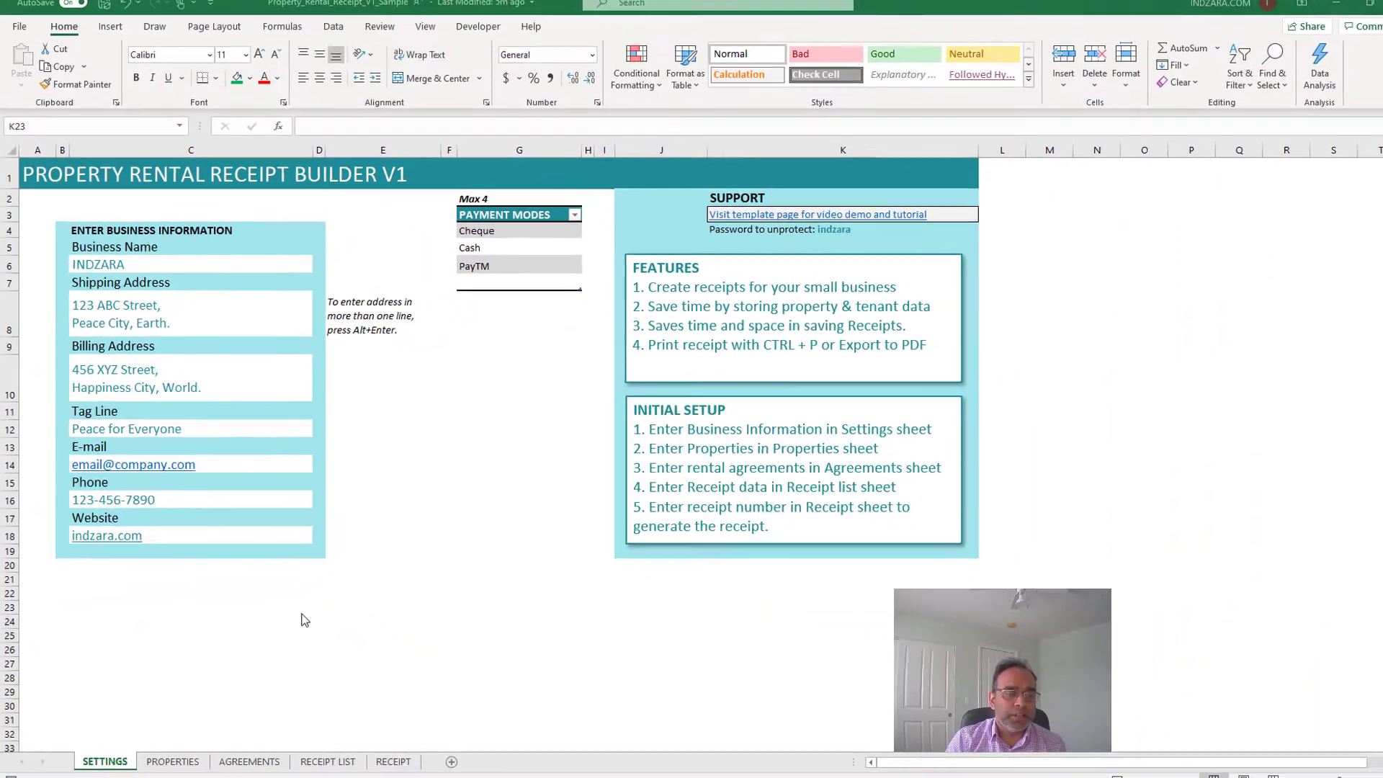
- Review the IDs, names and addresses of the properties listed on the PROPERTIES sheet
{"action": "left_click", "coordinate": [169, 751]}
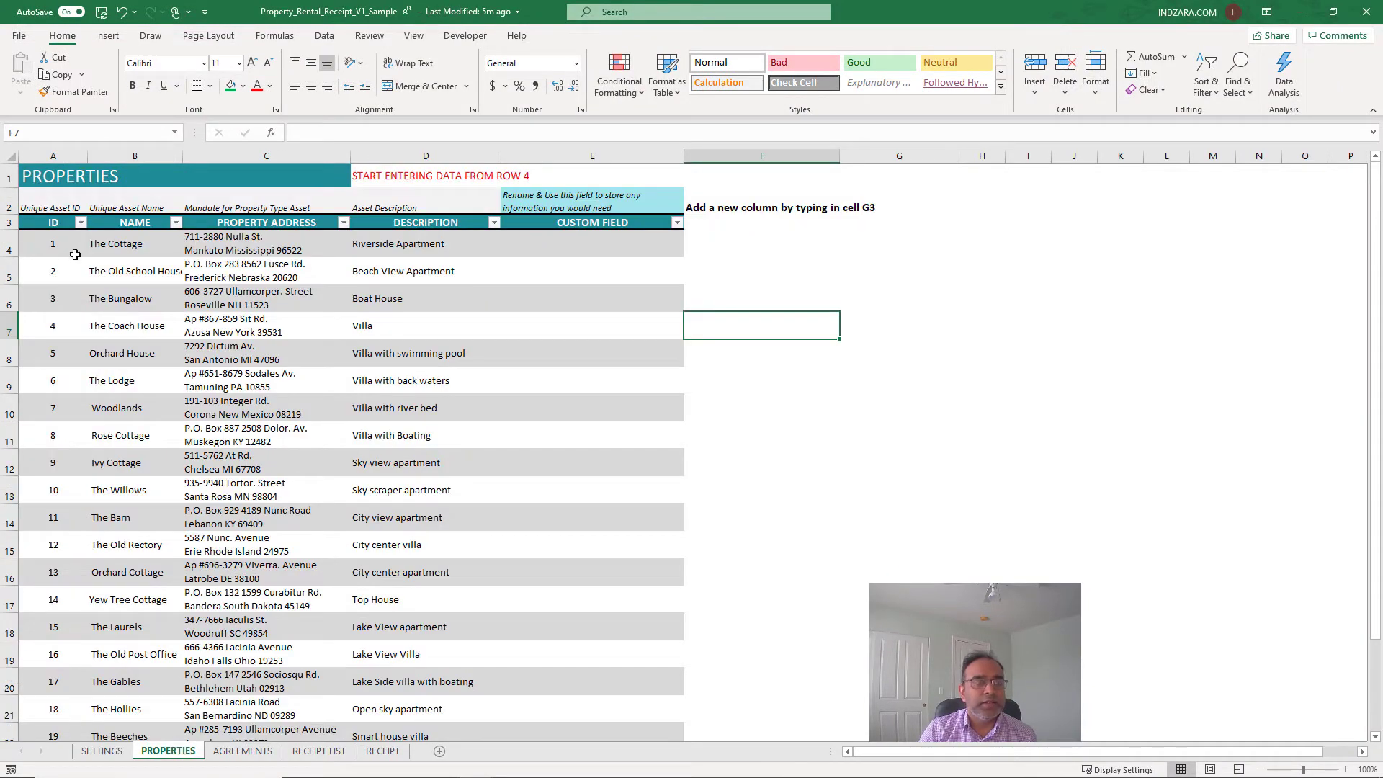
{"action": "scroll", "coordinate": [79, 249], "scroll_direction": "down", "scroll_amount": 3}
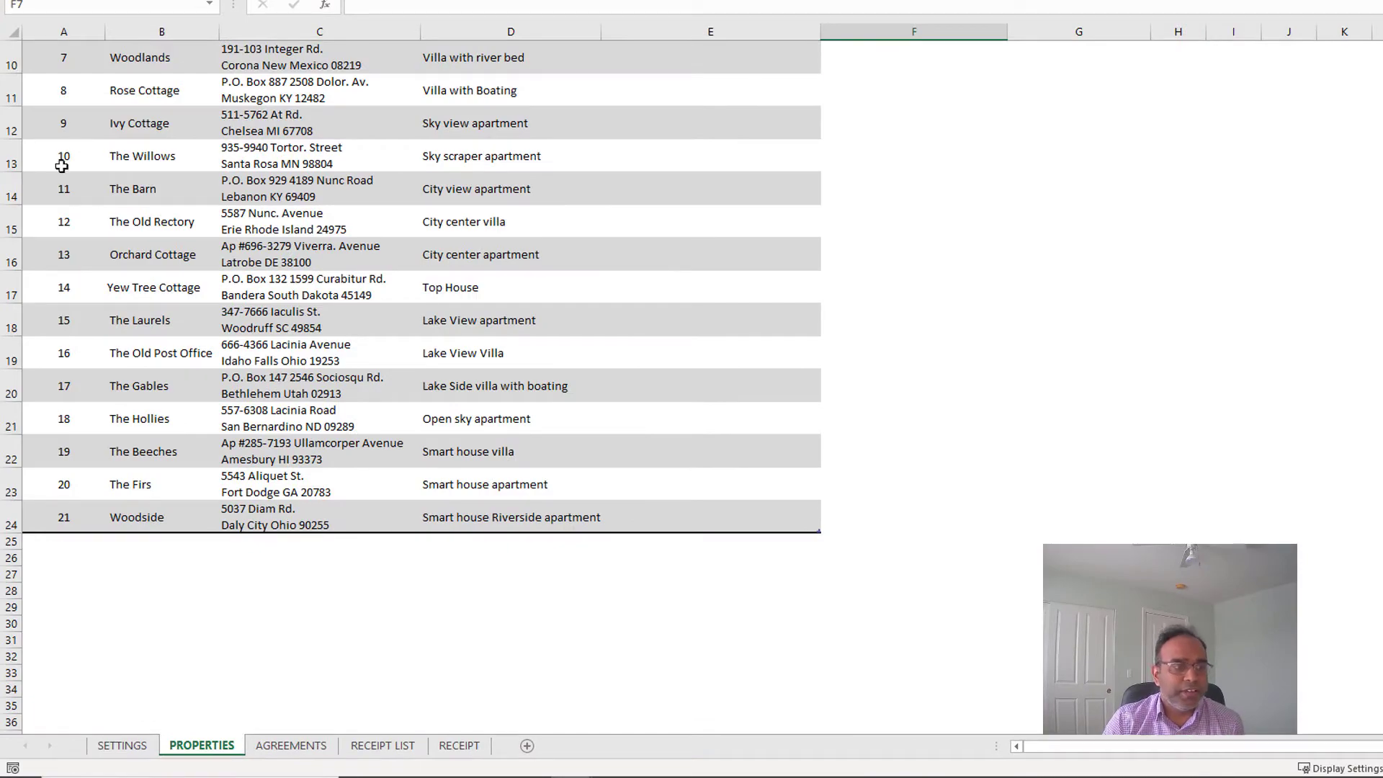
{"action": "scroll", "coordinate": [150, 512], "scroll_direction": "up", "scroll_amount": 3}
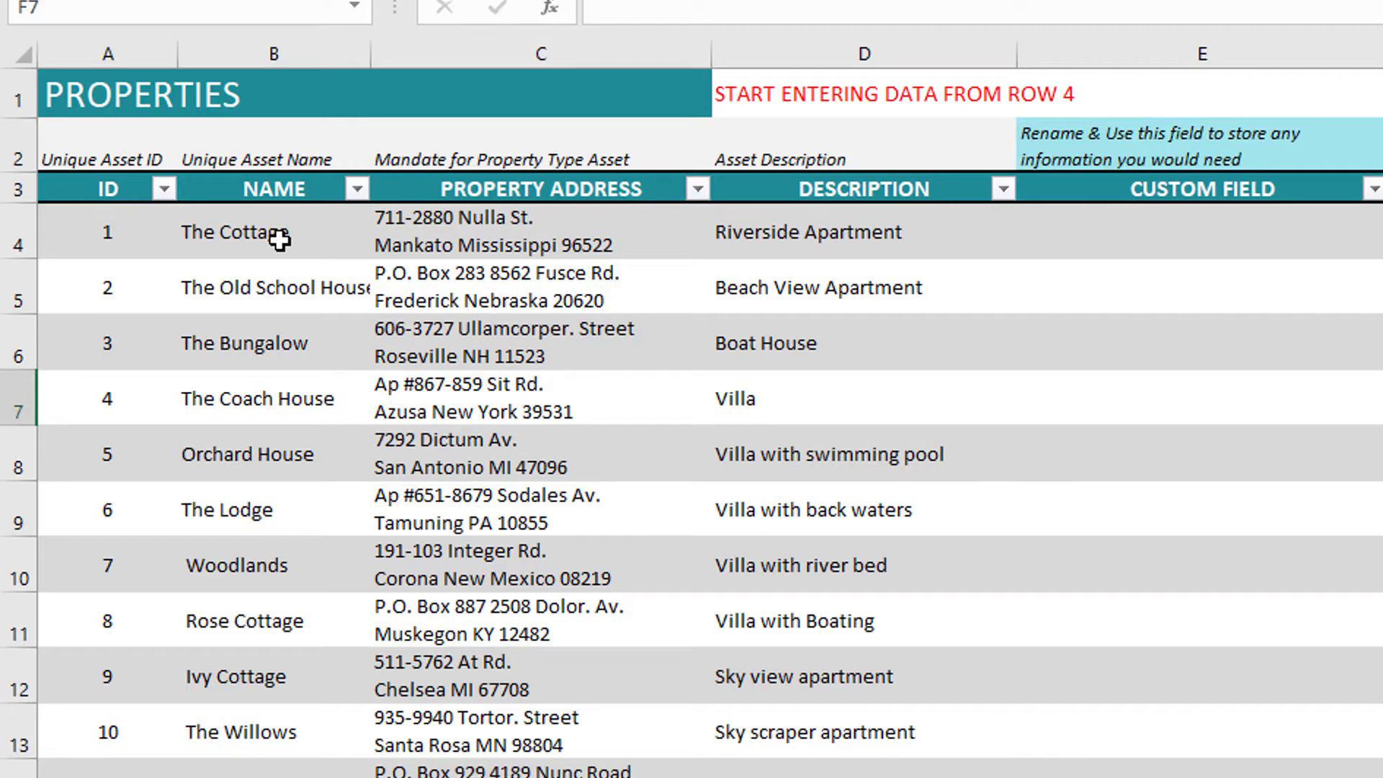
{"action": "left_click_drag", "start_coordinate": [279, 237], "coordinate": [303, 344]}
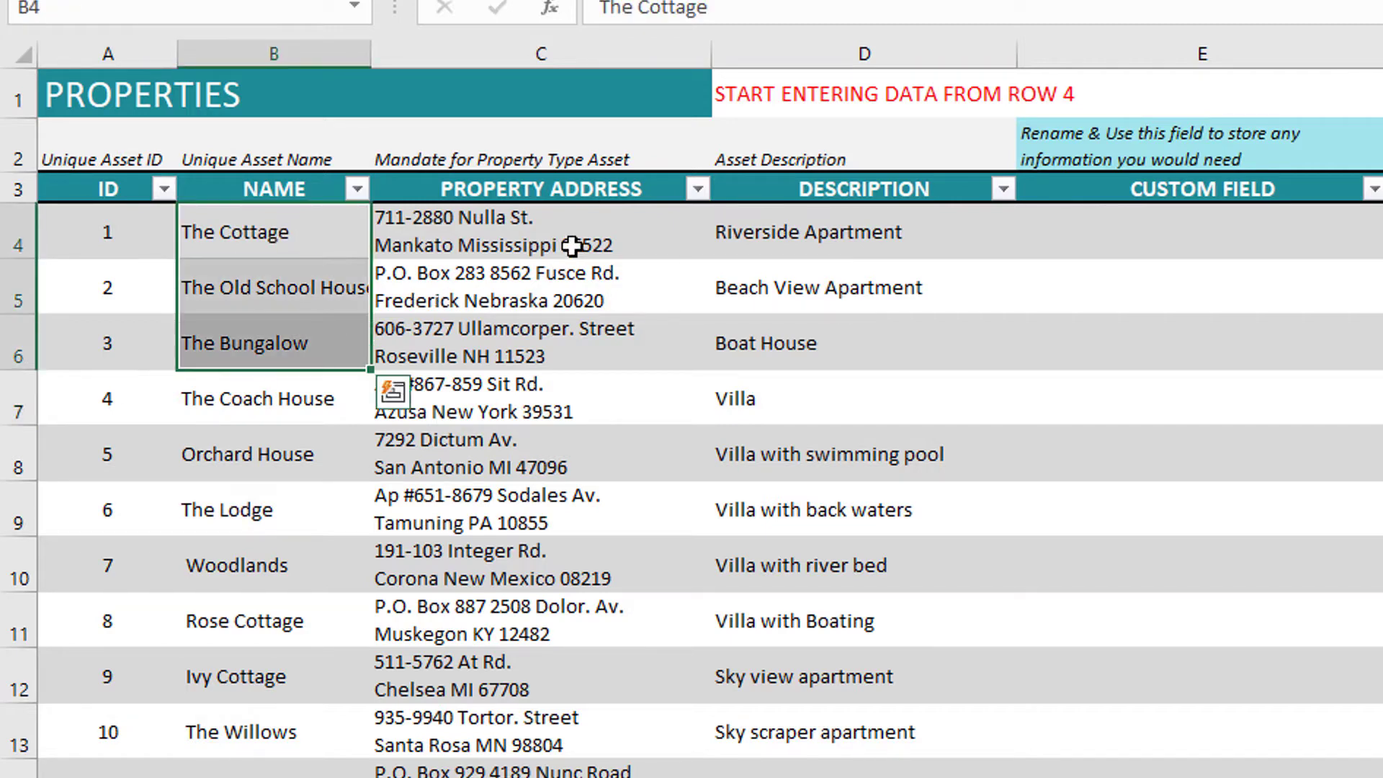
{"action": "left_click", "coordinate": [573, 228]}
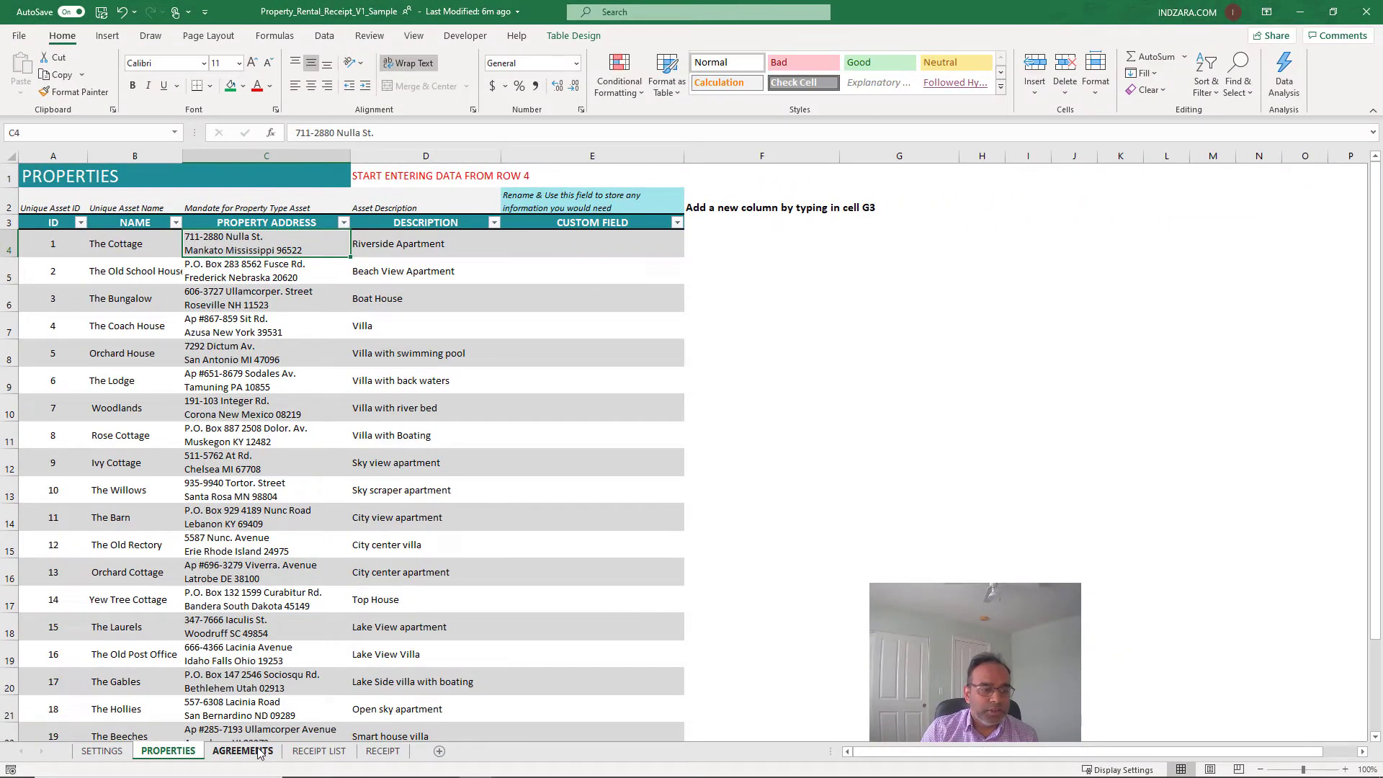
- Examine the first rental agreement's number, tenant and available property names on the AGREEMENTS sheet
{"action": "left_click", "coordinate": [243, 750]}
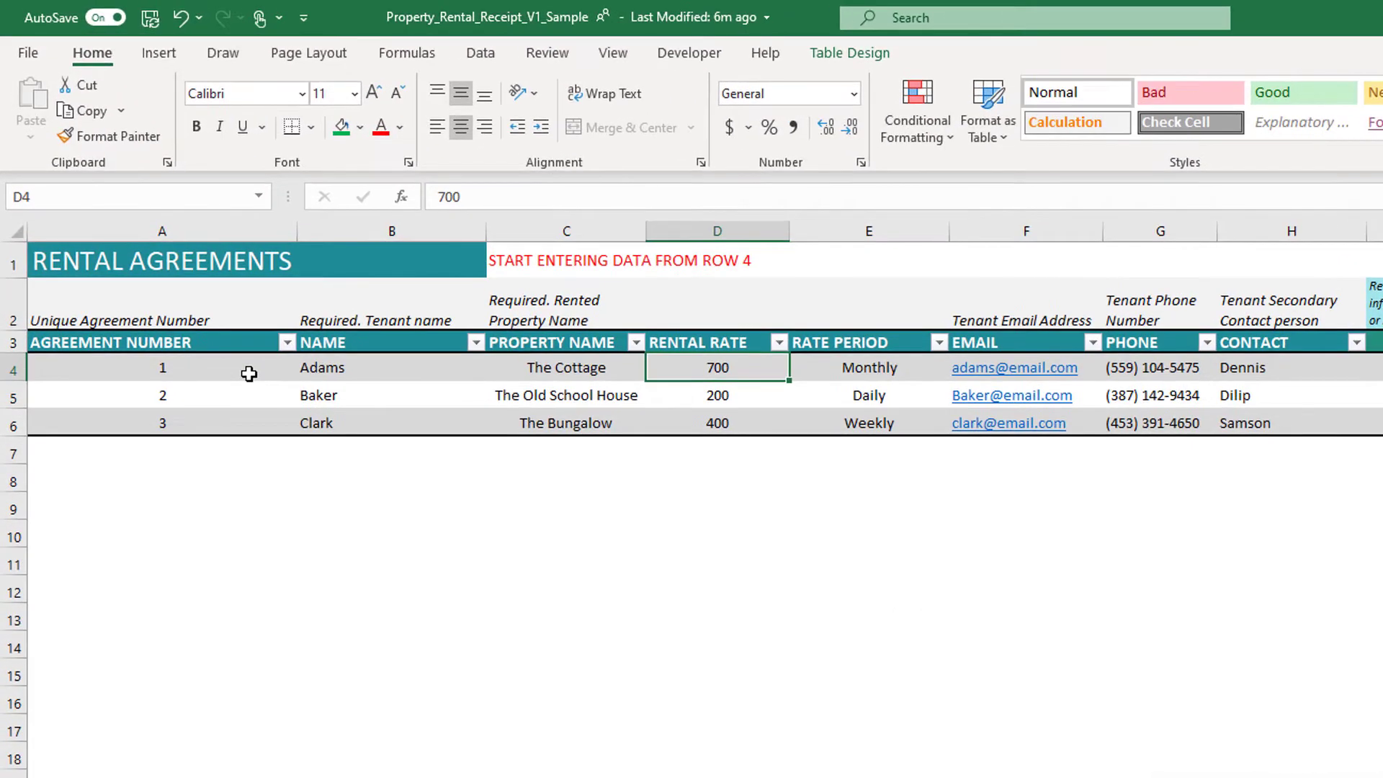
{"action": "left_click", "coordinate": [199, 375]}
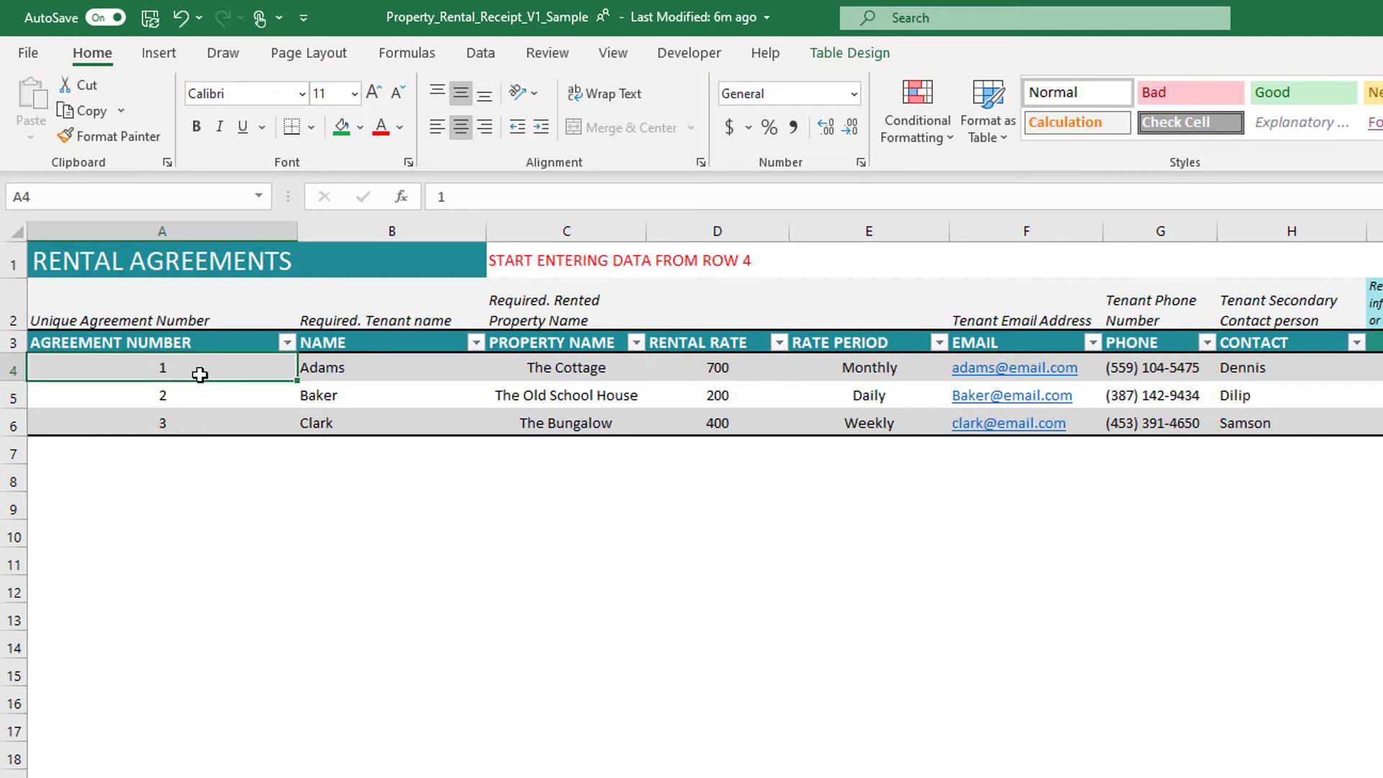
{"action": "left_click", "coordinate": [365, 371]}
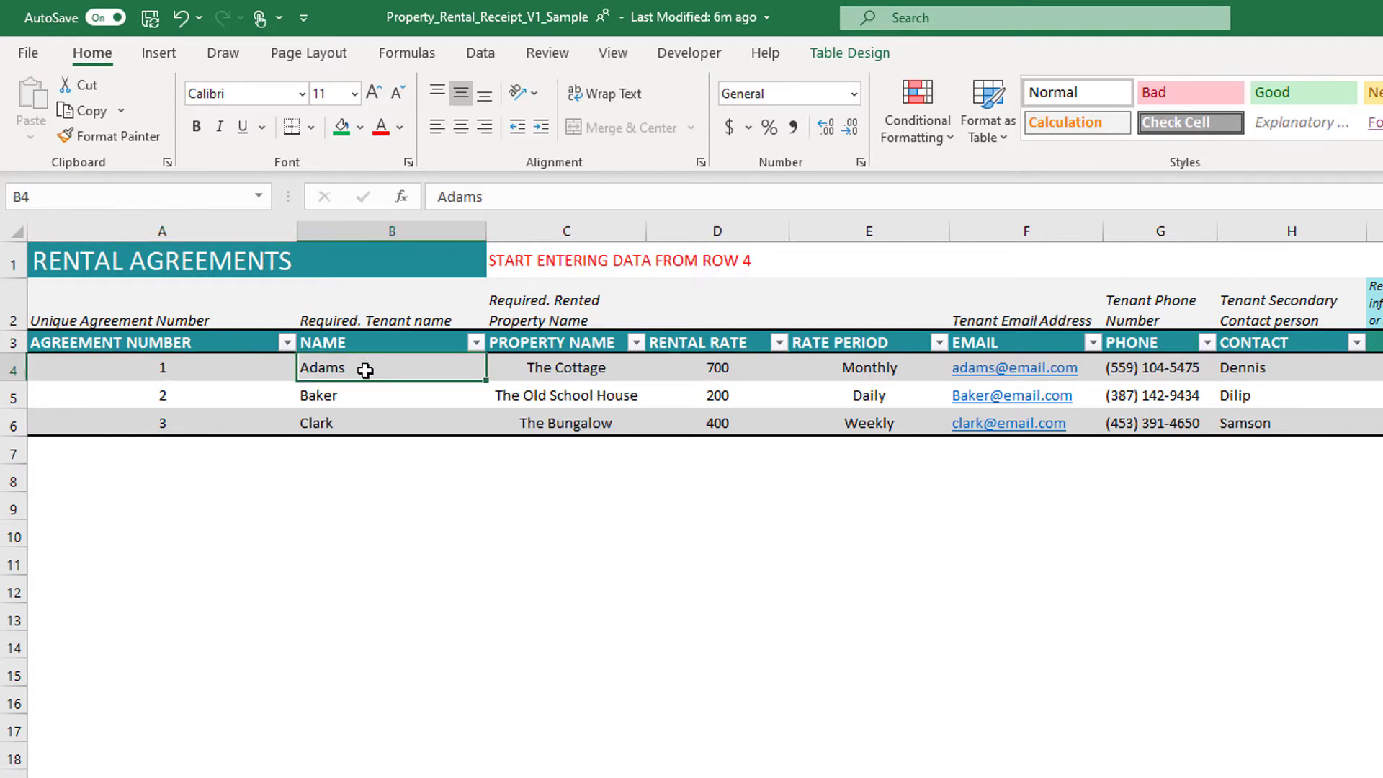
{"action": "left_click", "coordinate": [574, 370]}
{"action": "left_click", "coordinate": [655, 371]}
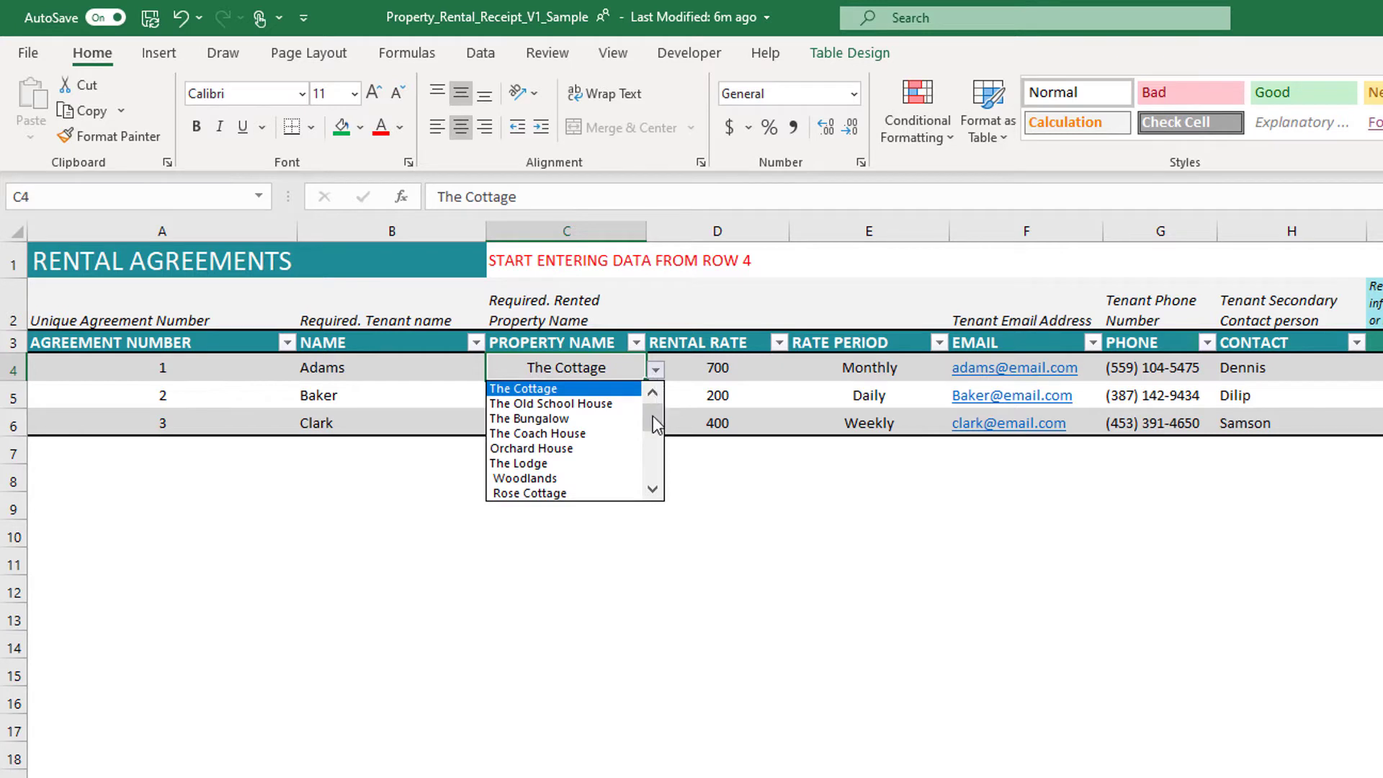
{"action": "mouse_move", "coordinate": [654, 419]}
{"action": "left_mouse_down"}
{"action": "mouse_move", "coordinate": [658, 475]}
{"action": "mouse_move", "coordinate": [651, 395]}
{"action": "left_mouse_up"}
{"action": "left_click", "coordinate": [622, 364]}
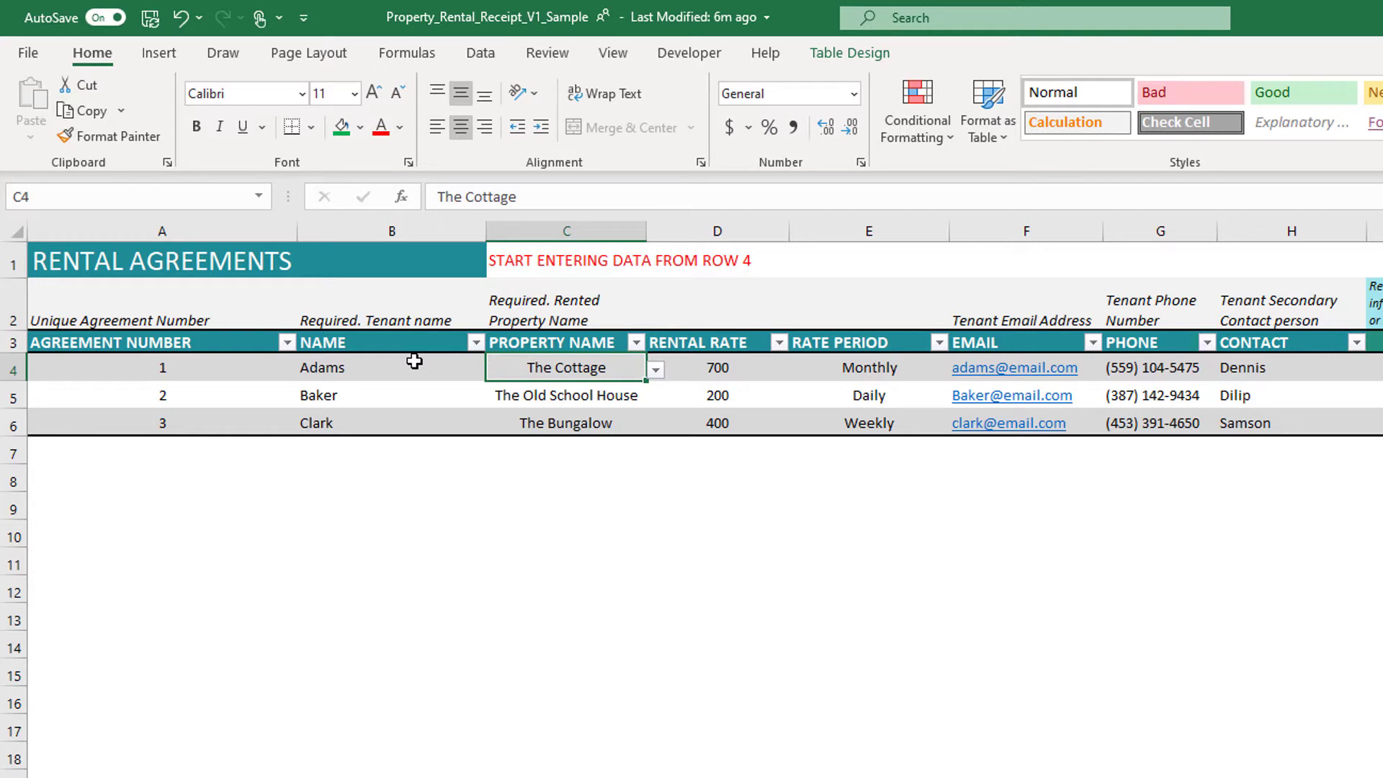
- Examine the rental rate and rate period of each of the three agreements, including the available period options
{"action": "left_click", "coordinate": [758, 373]}
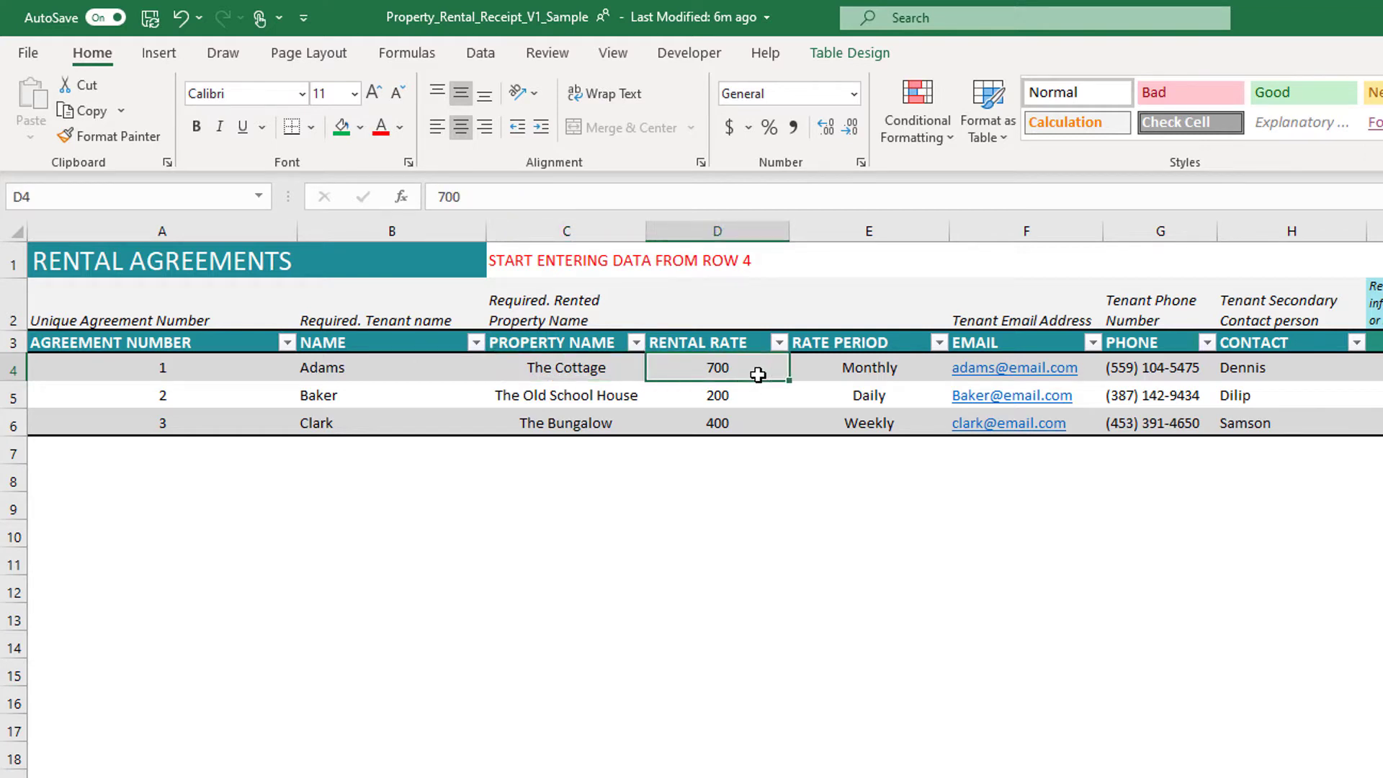
{"action": "left_click", "coordinate": [880, 374]}
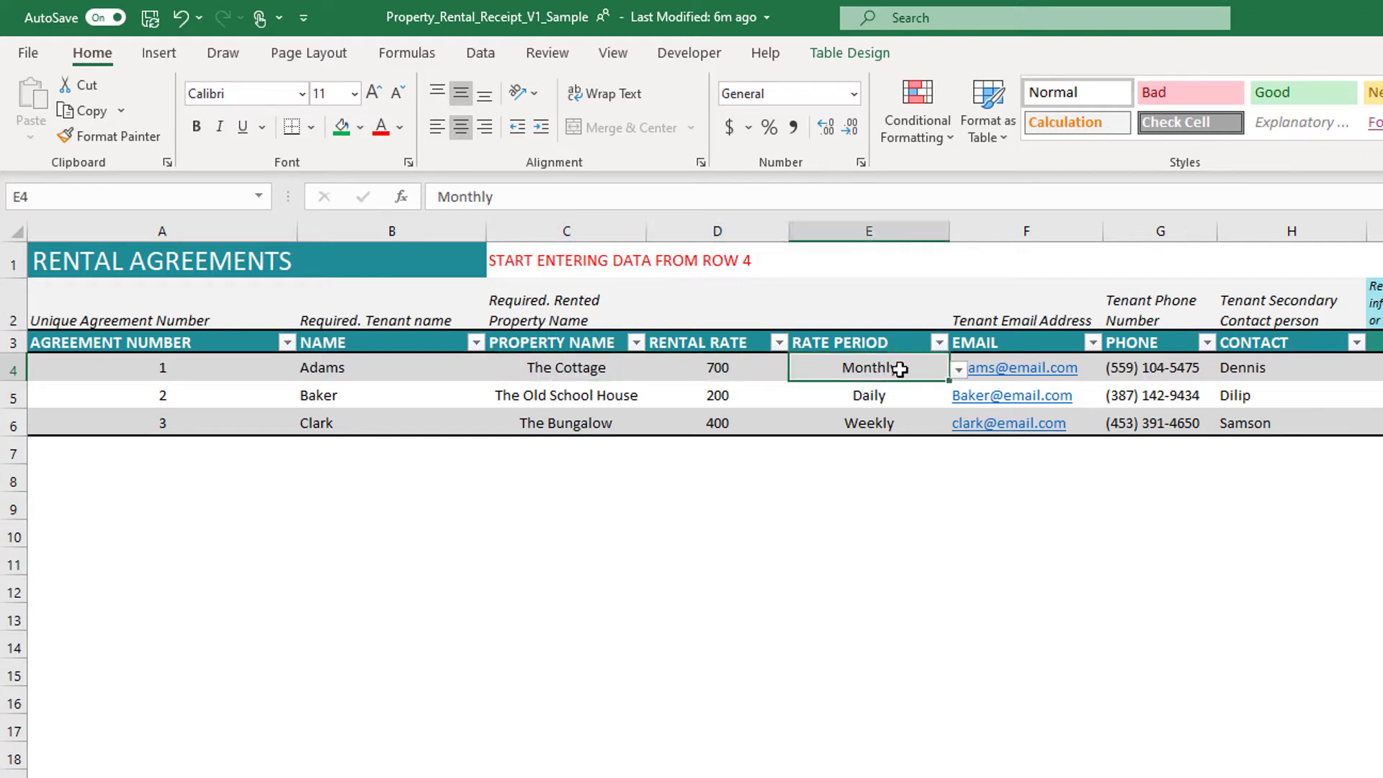
{"action": "left_click", "coordinate": [959, 371]}
{"action": "left_click", "coordinate": [939, 373]}
{"action": "left_click", "coordinate": [749, 398]}
{"action": "left_click", "coordinate": [874, 395]}
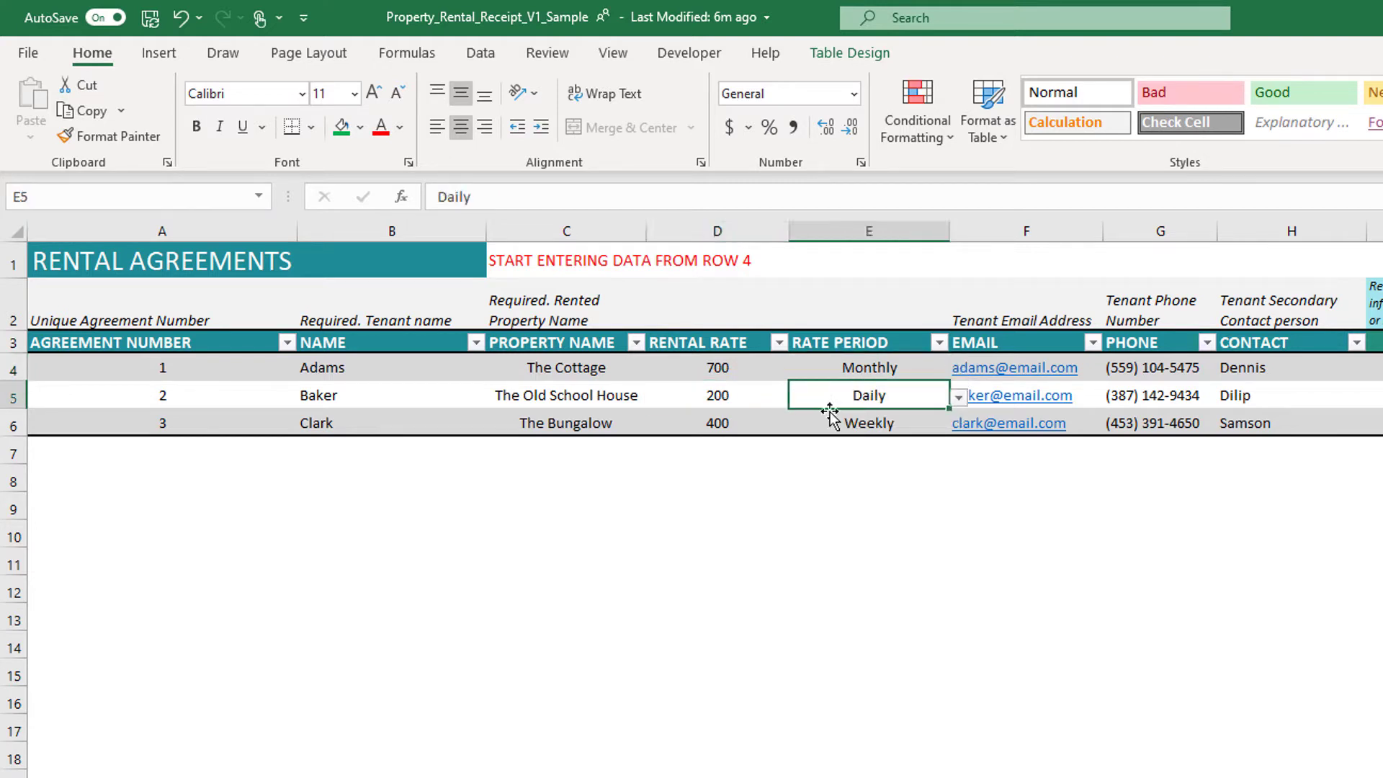
{"action": "left_click", "coordinate": [715, 426]}
{"action": "left_click", "coordinate": [864, 423]}
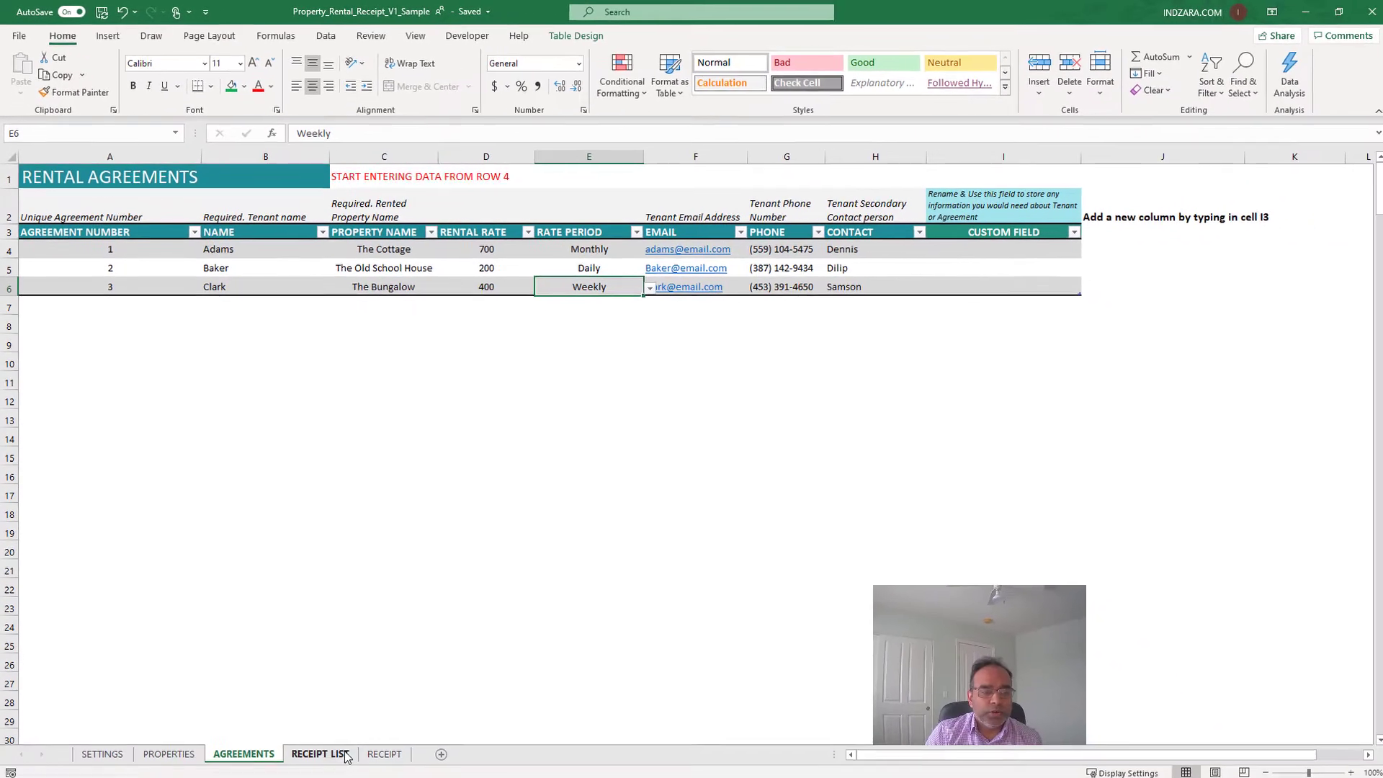
- Examine the first receipt's date and the selectable agreement numbers on the RECEIPT LIST sheet
{"action": "left_click", "coordinate": [318, 751]}
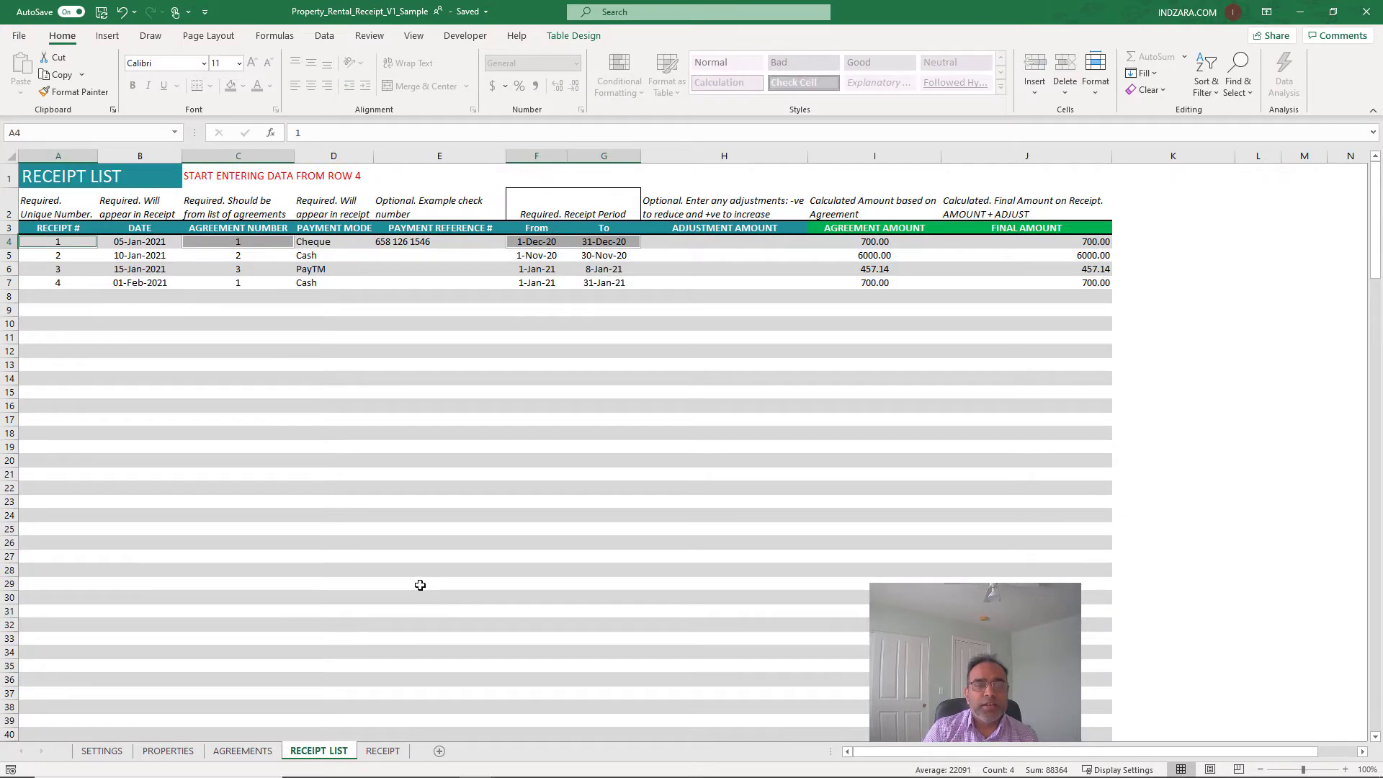
{"action": "left_click", "coordinate": [139, 354]}
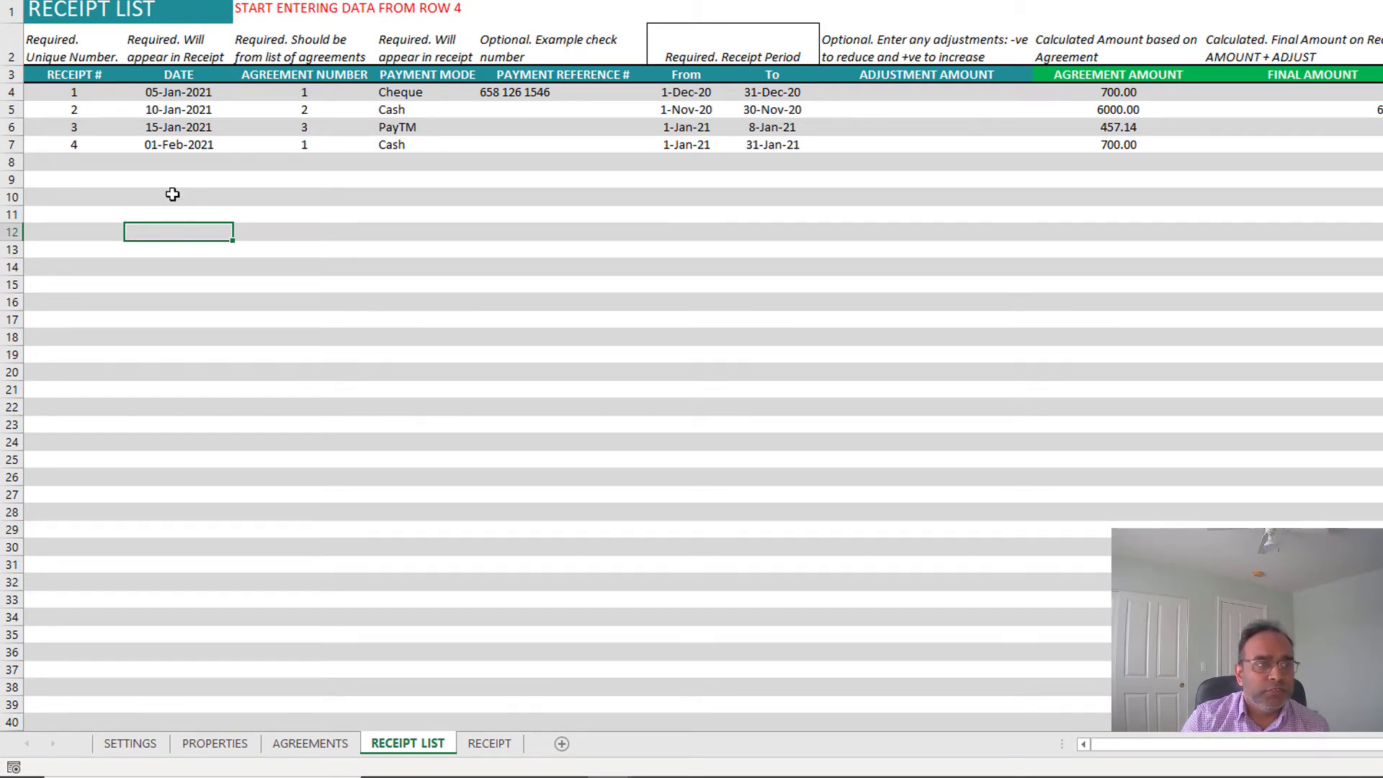
{"action": "left_click", "coordinate": [165, 93]}
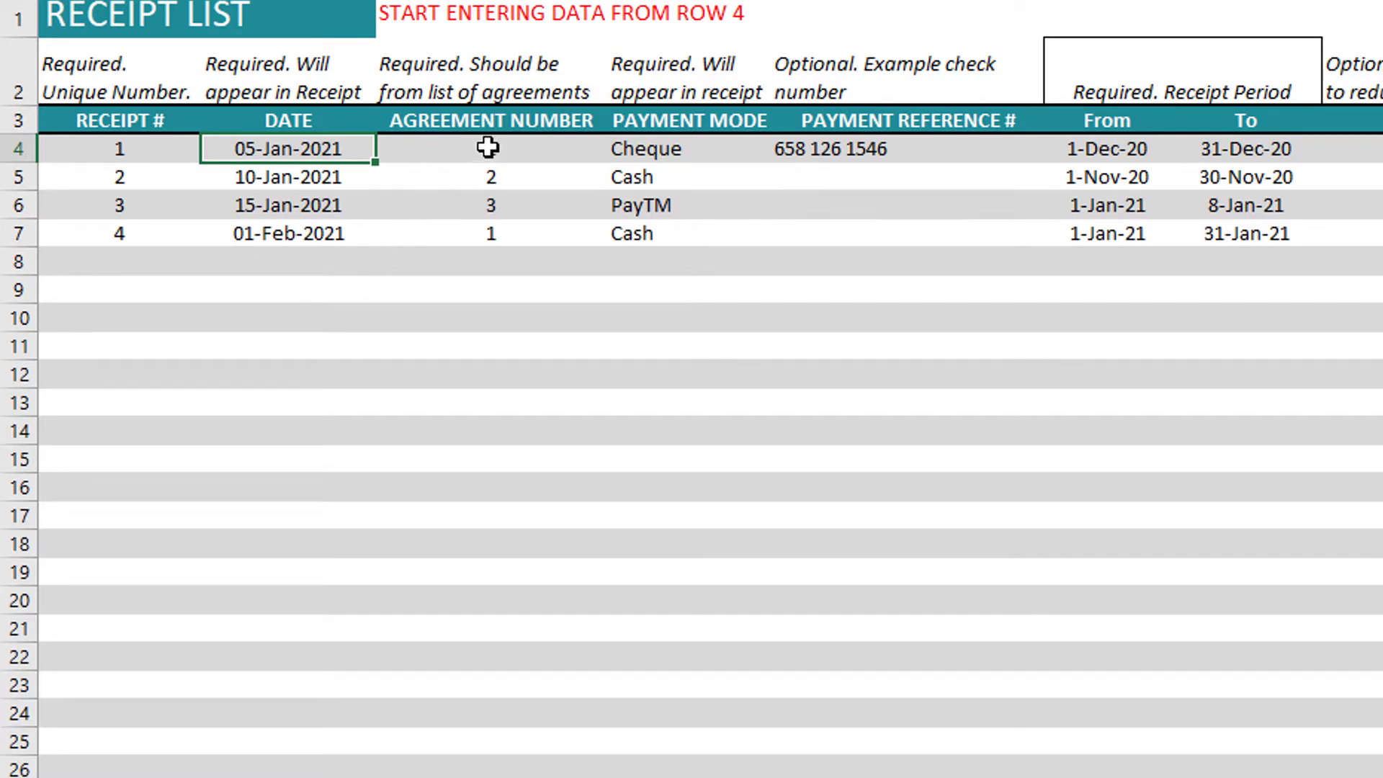
{"action": "left_click", "coordinate": [489, 147]}
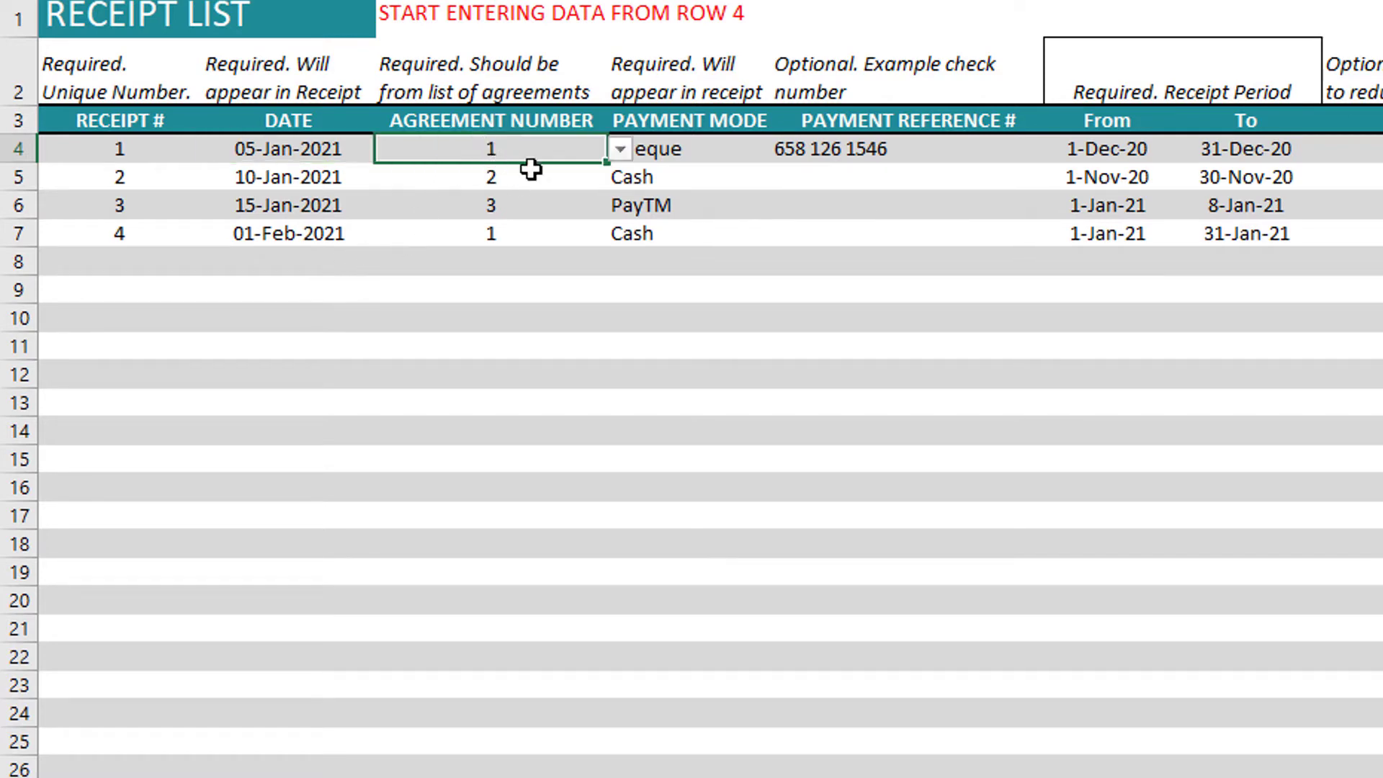
{"action": "left_click", "coordinate": [619, 148]}
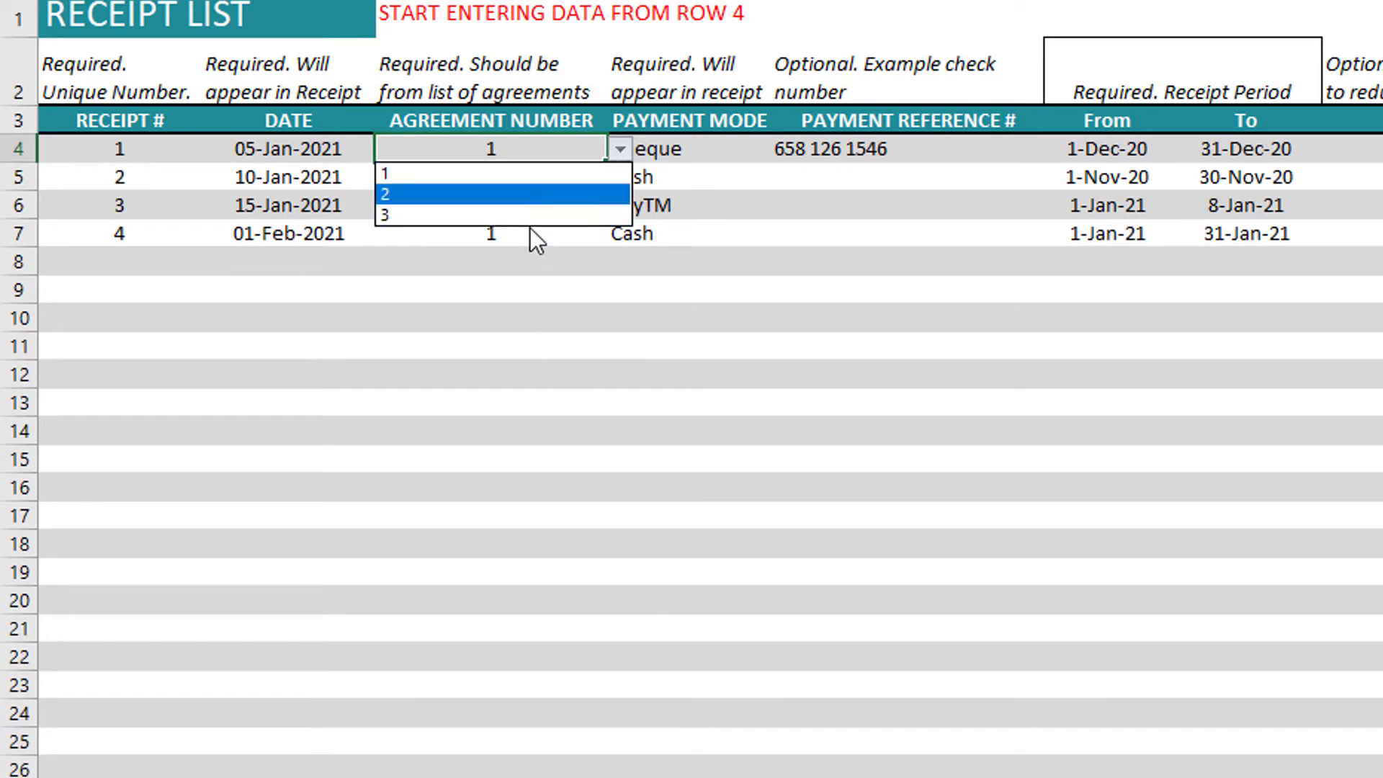
{"action": "left_click", "coordinate": [595, 151]}
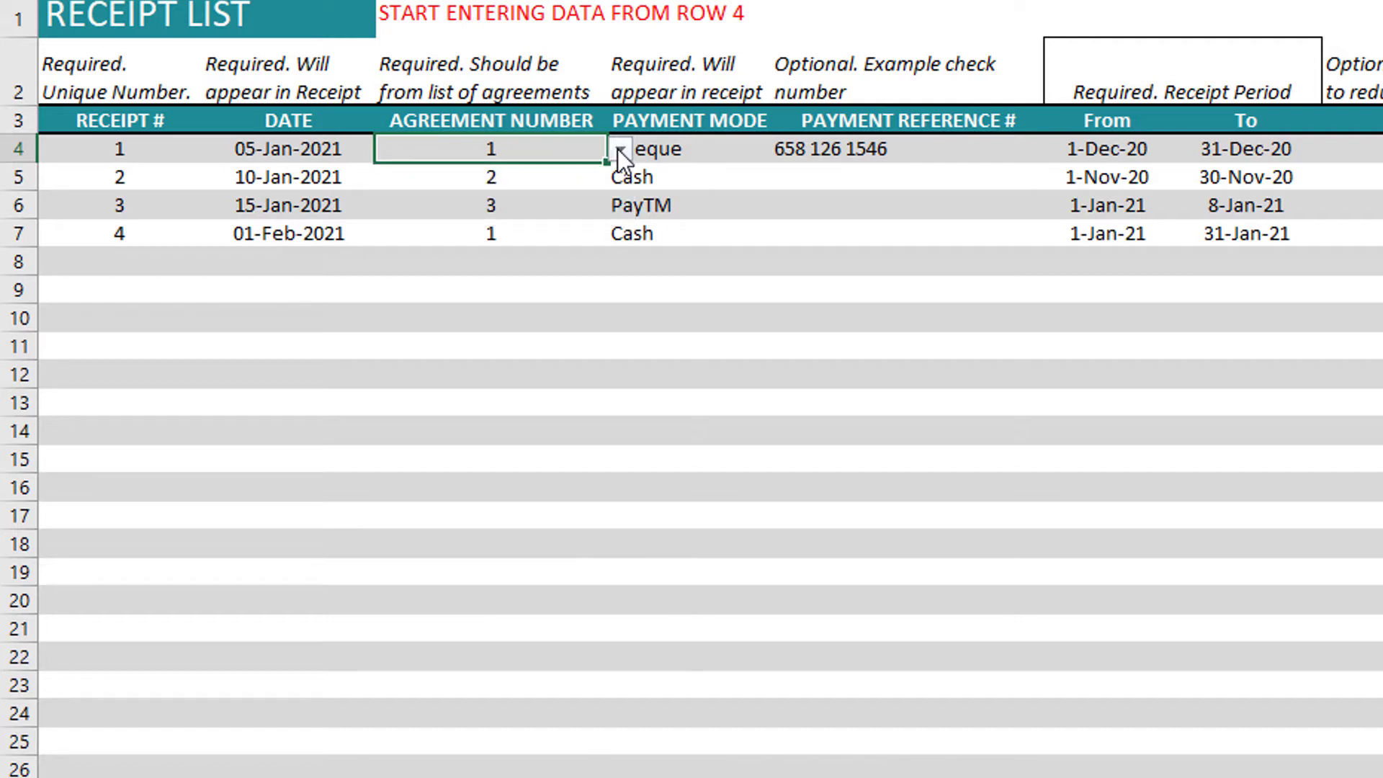
- Examine the first receipt's payment mode options, payment reference and receipt period dates
{"action": "left_click", "coordinate": [719, 148]}
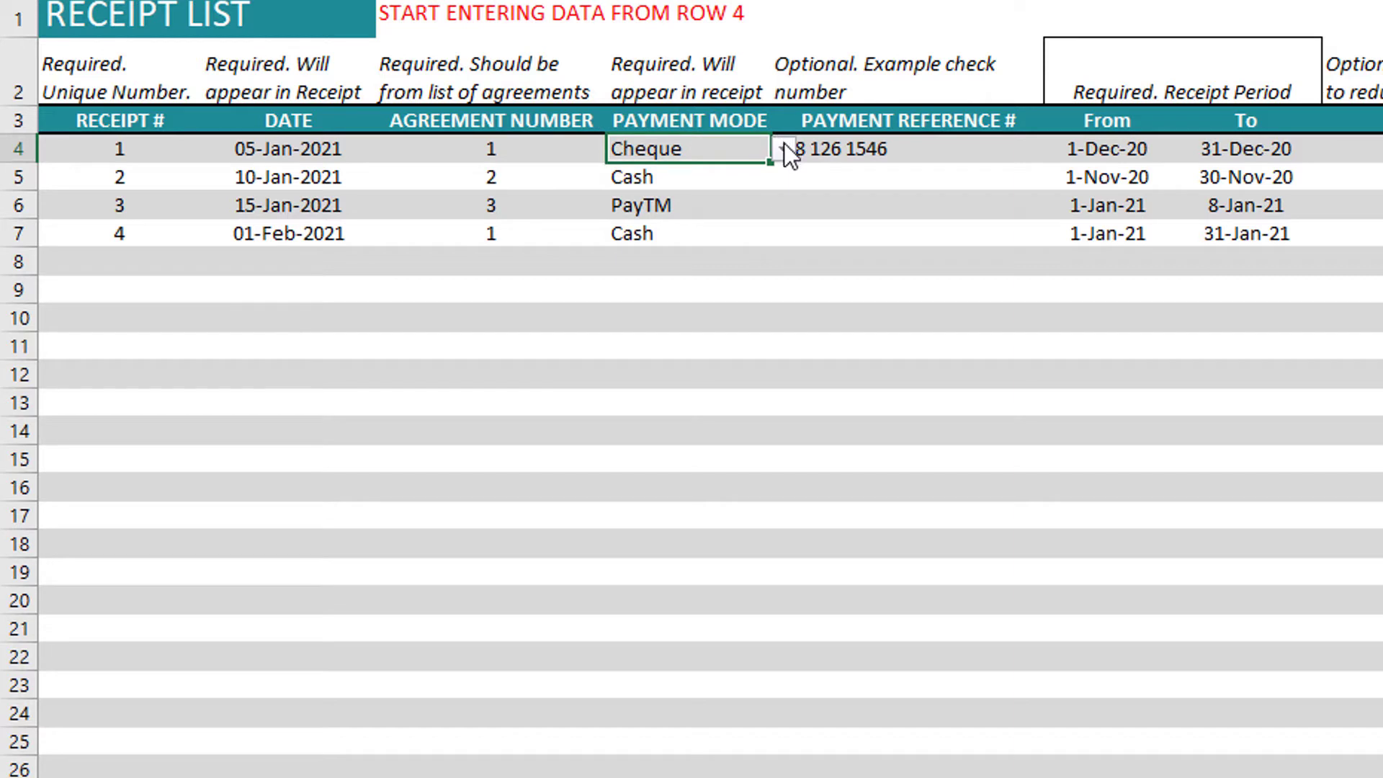
{"action": "left_click", "coordinate": [784, 148]}
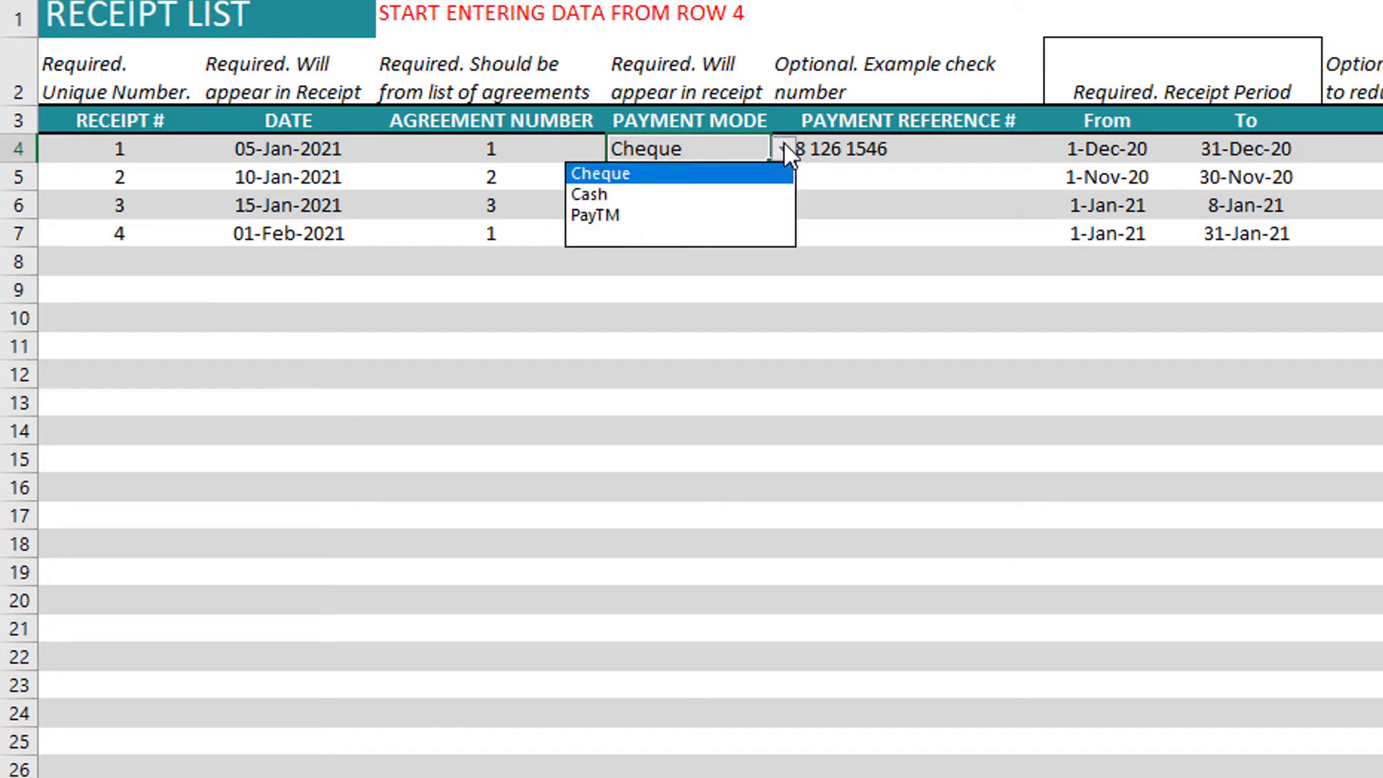
{"action": "left_click", "coordinate": [750, 175]}
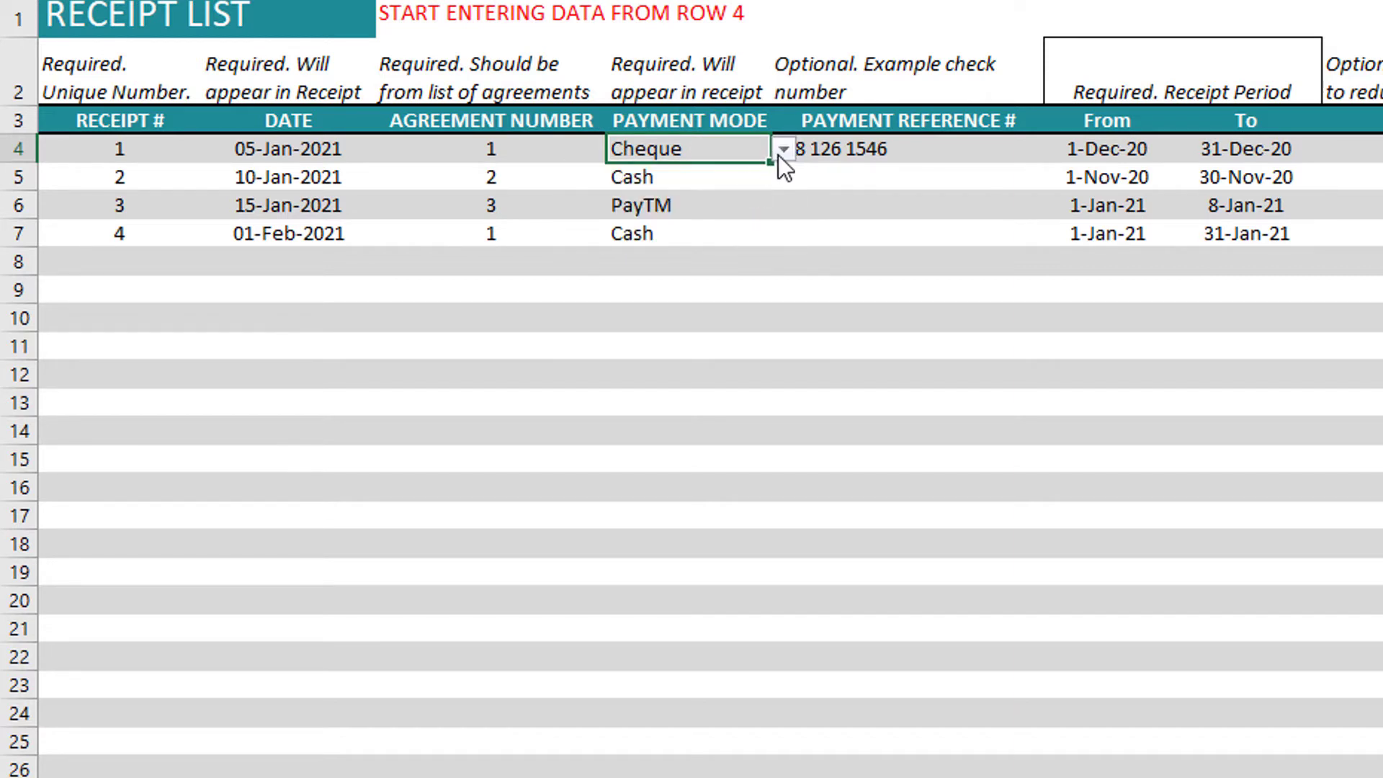
{"action": "left_click", "coordinate": [911, 152]}
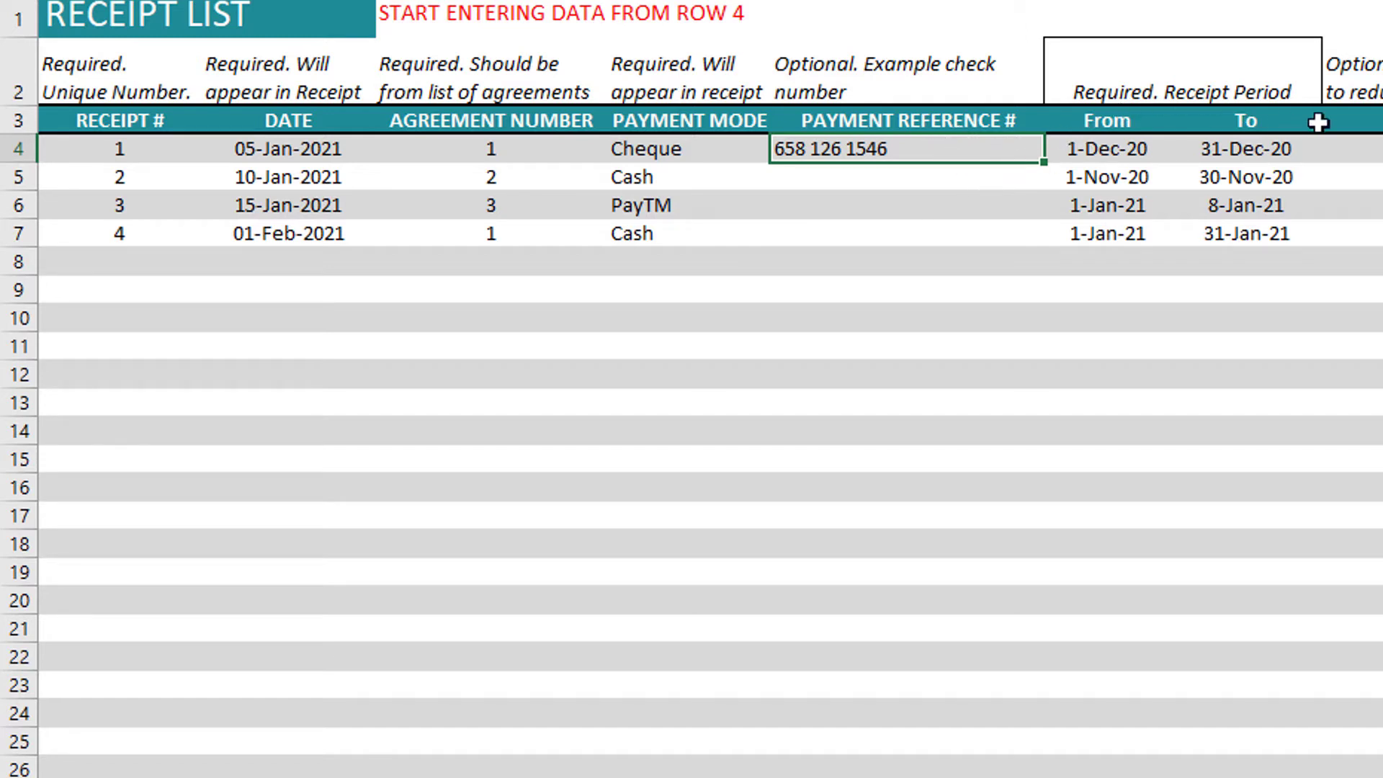
{"action": "left_click", "coordinate": [1133, 150]}
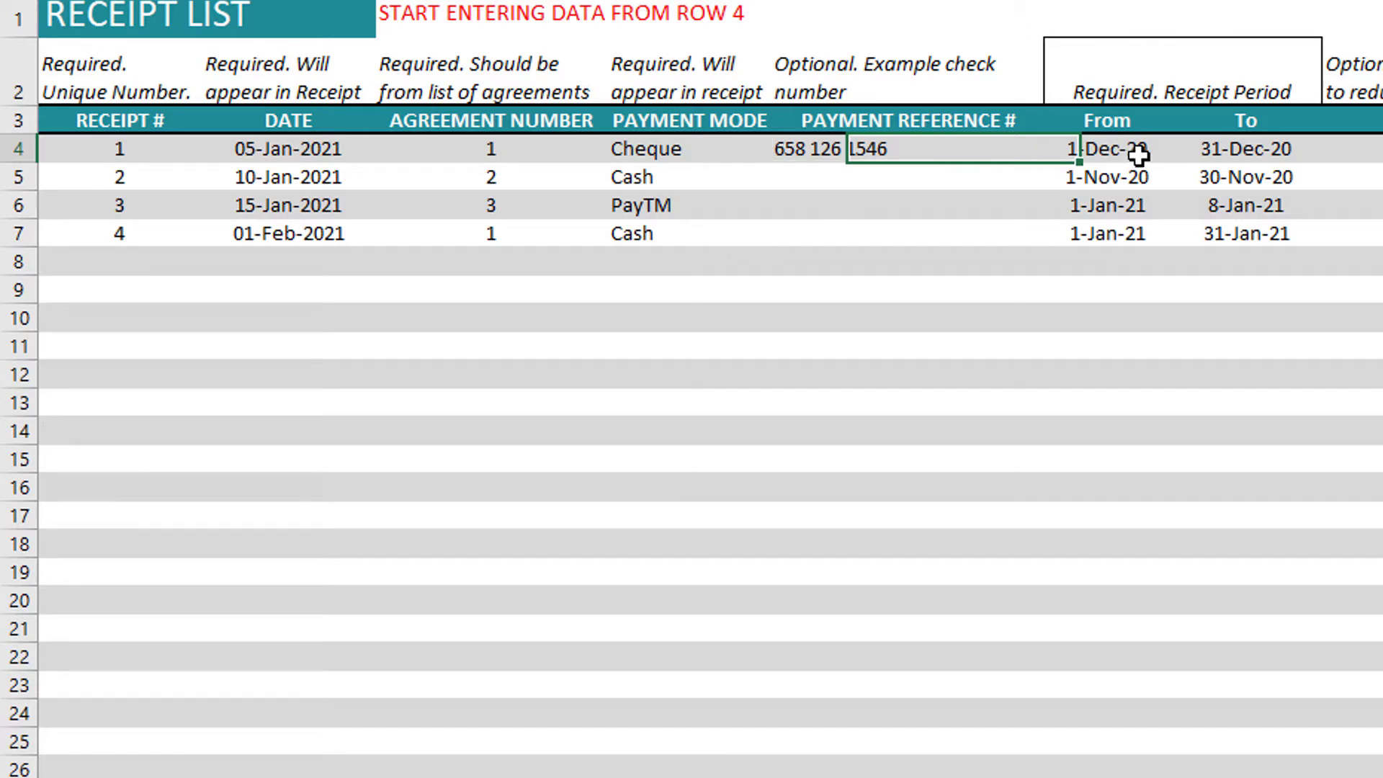
{"action": "left_click", "coordinate": [1293, 151]}
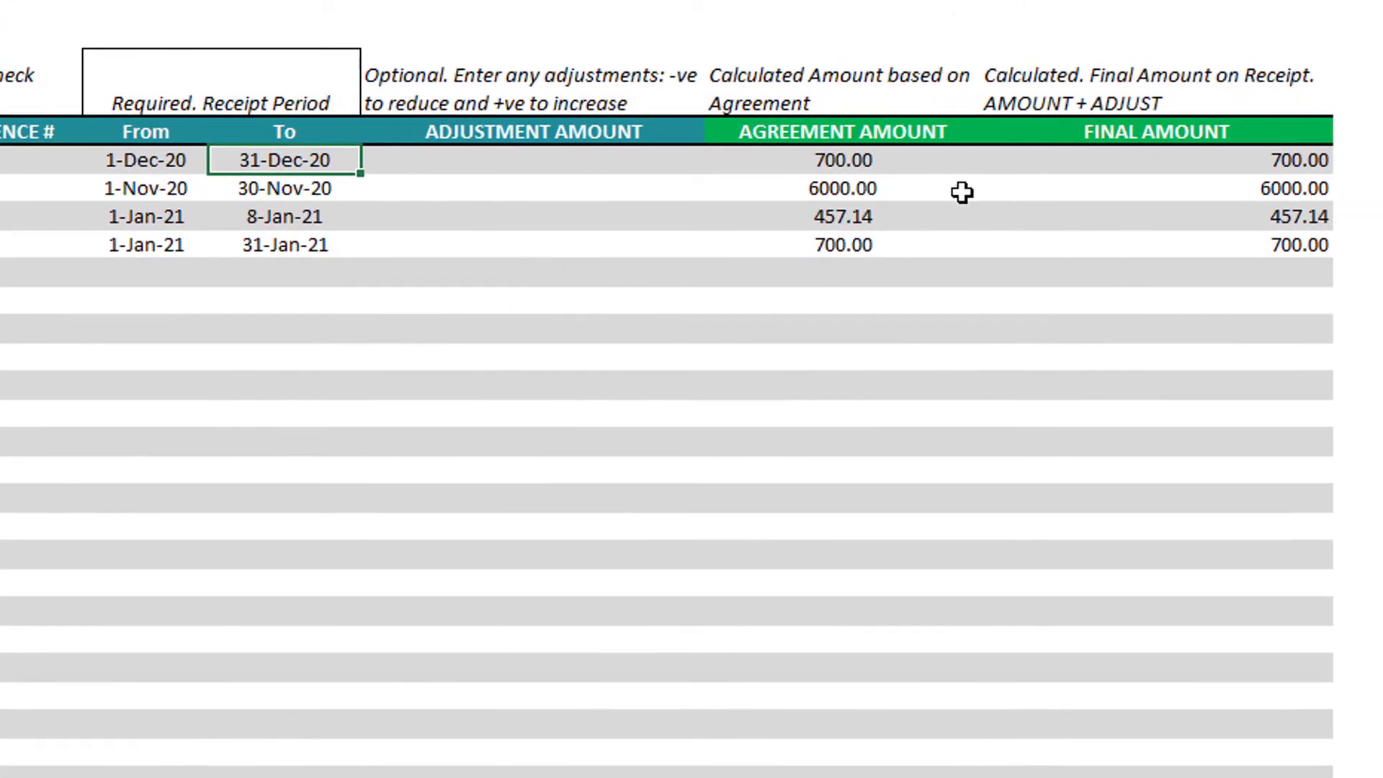
- Try 1/31/2021 as the end date of the first receipt's period and undo the change
{"action": "double_click", "coordinate": [308, 161]}
{"action": "key", "text": "BackSpace"}
{"action": "key", "text": "BackSpace"}
{"action": "key", "text": "BackSpace"}
{"action": "key", "text": "BackSpace"}
{"action": "key", "text": "BackSpace"}
{"action": "key", "text": "BackSpace"}
{"action": "key", "text": "BackSpace"}
{"action": "key", "text": "BackSpace"}
{"action": "key", "text": "BackSpace"}
{"action": "key", "text": "BackSpace"}
{"action": "type", "text": "1/31/"}
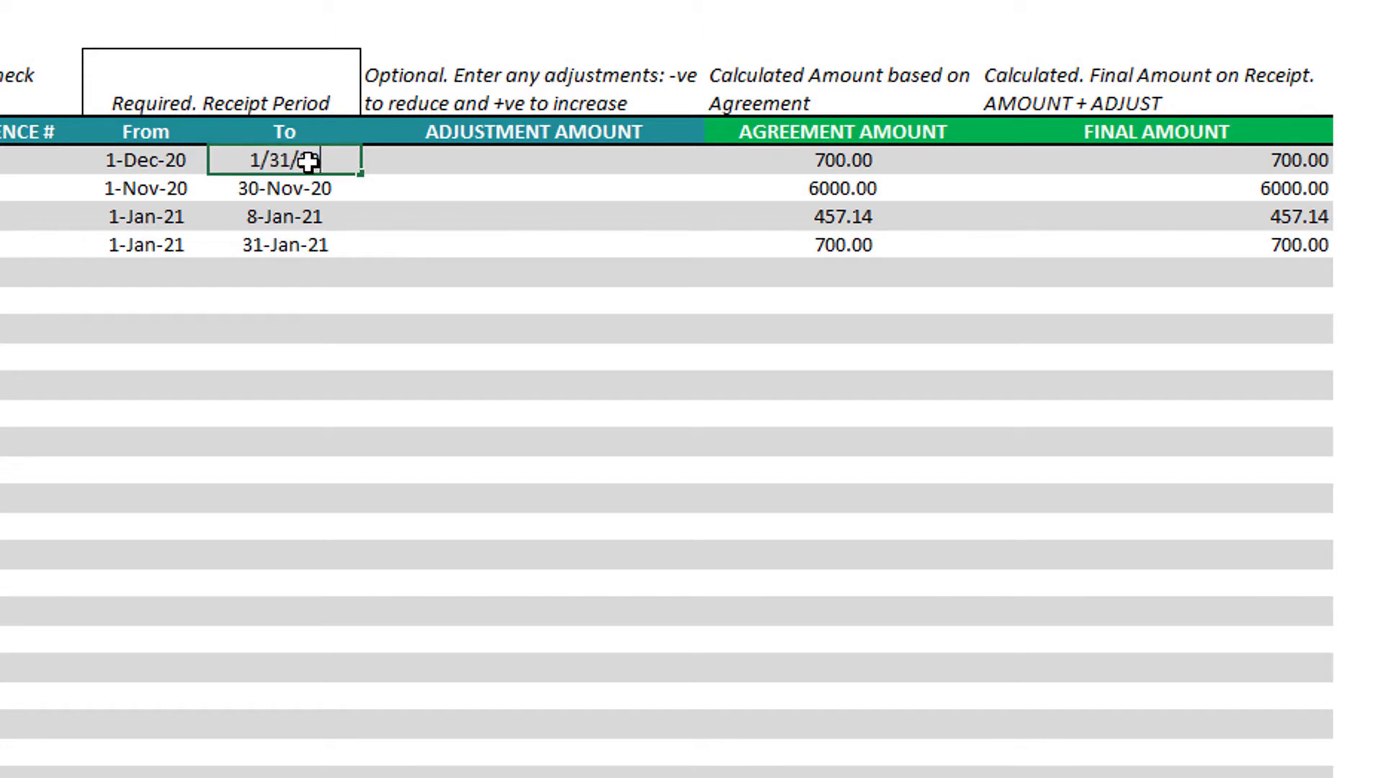
{"action": "type", "text": "2021"}
{"action": "key", "text": "Return"}
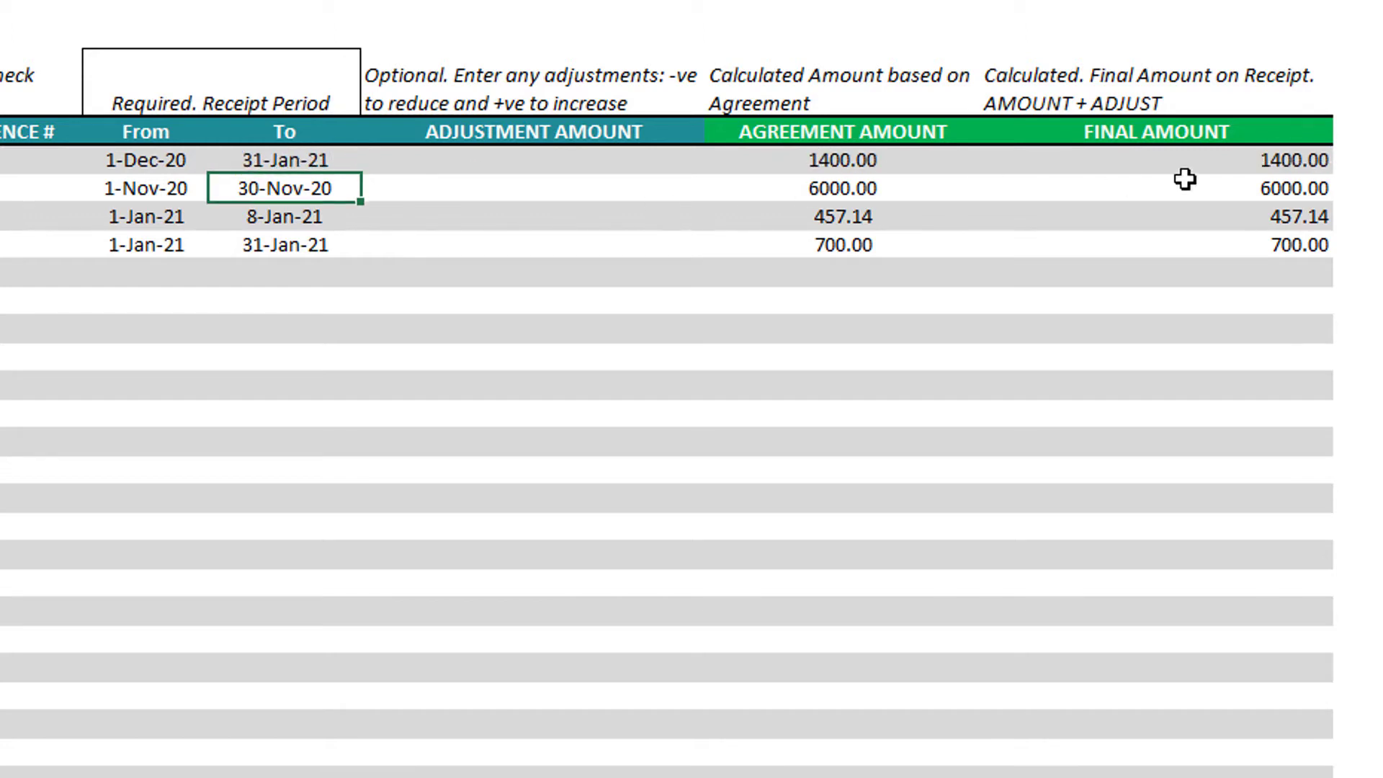
{"action": "left_click", "coordinate": [331, 156]}
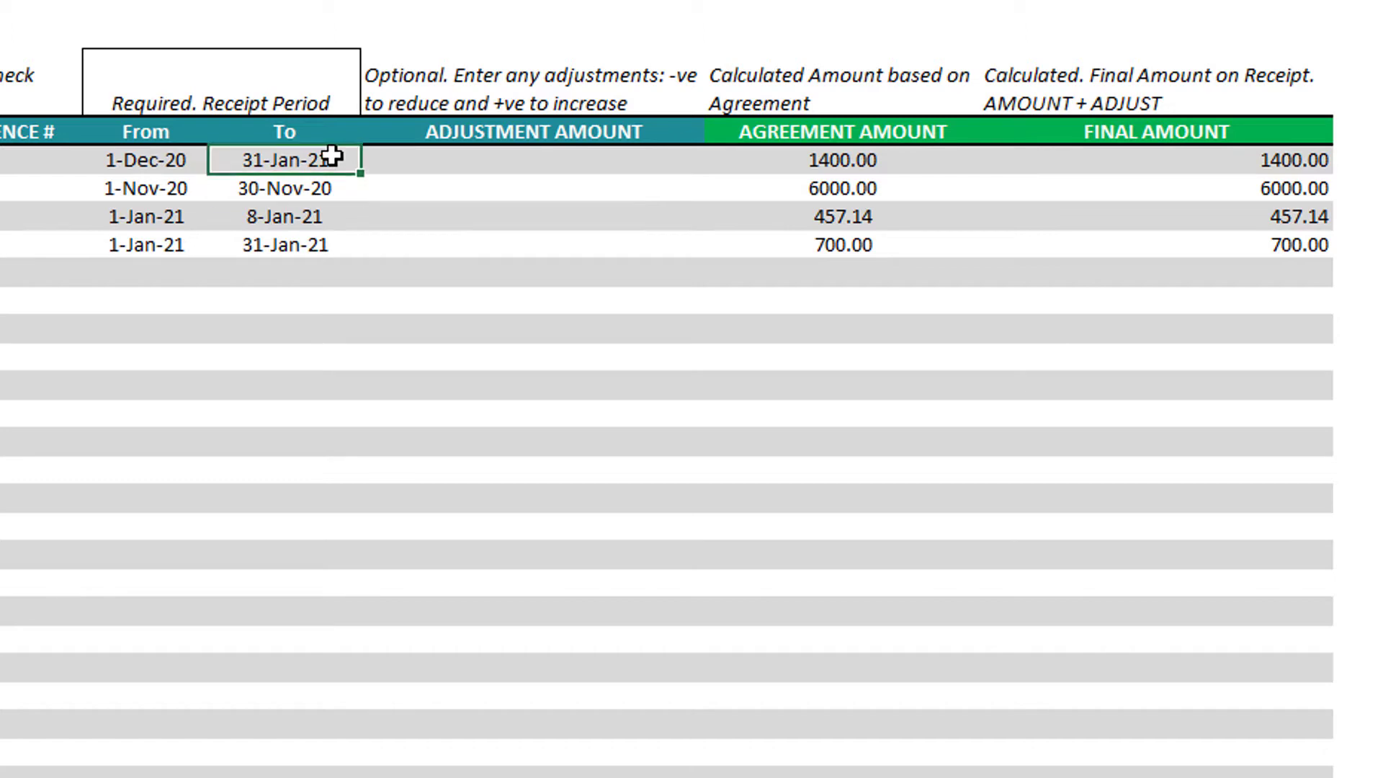
{"action": "key", "text": "ctrl+z"}
- Enter an adjustment amount of 50 for the first receipt
{"action": "left_click", "coordinate": [565, 154]}
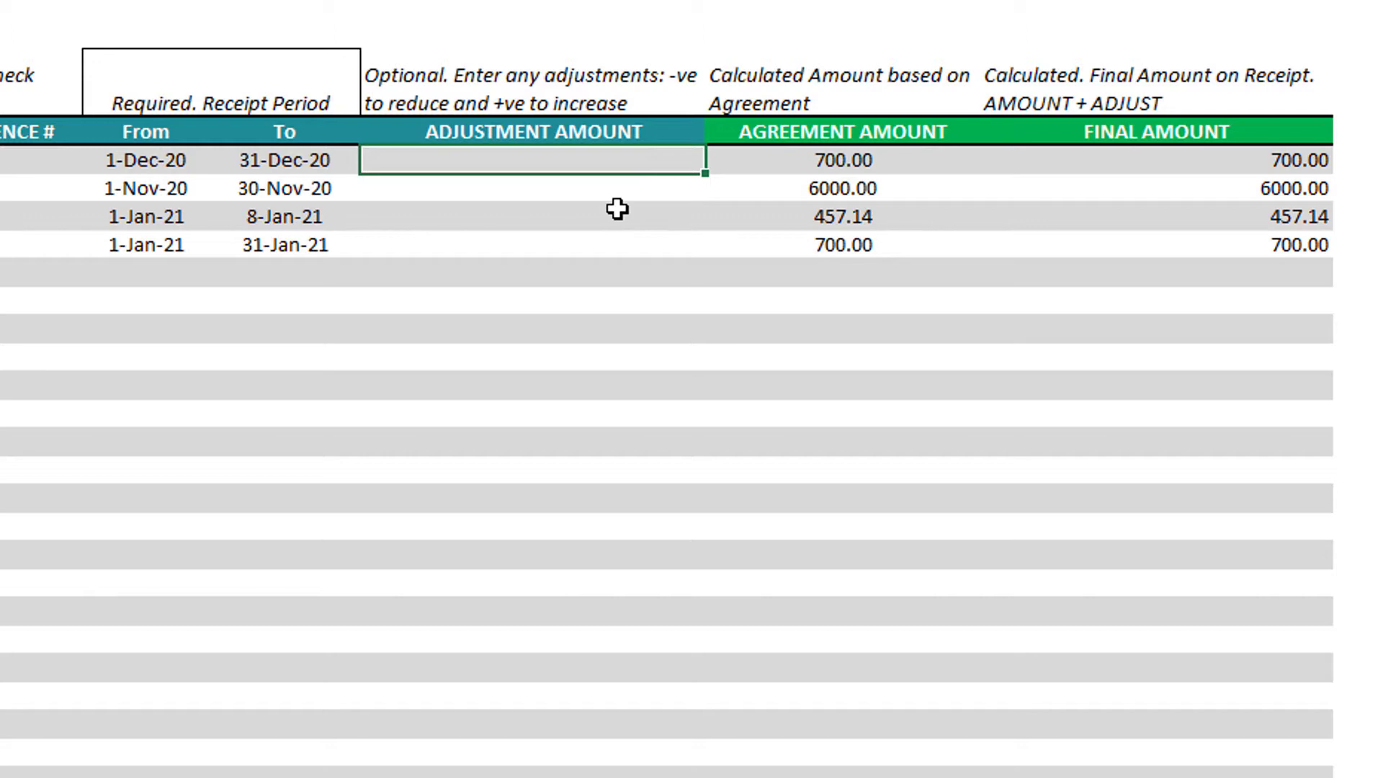
{"action": "type", "text": "50"}
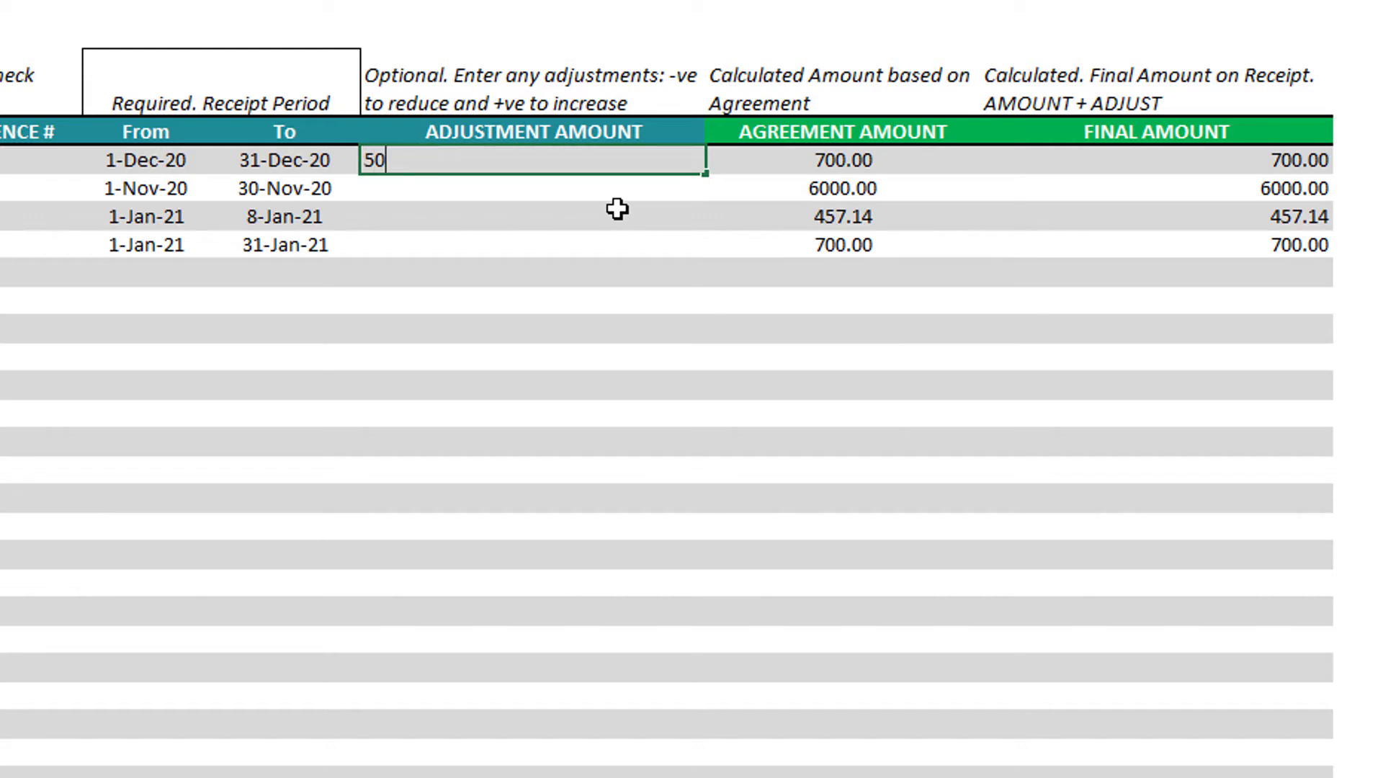
{"action": "key", "text": "Return"}
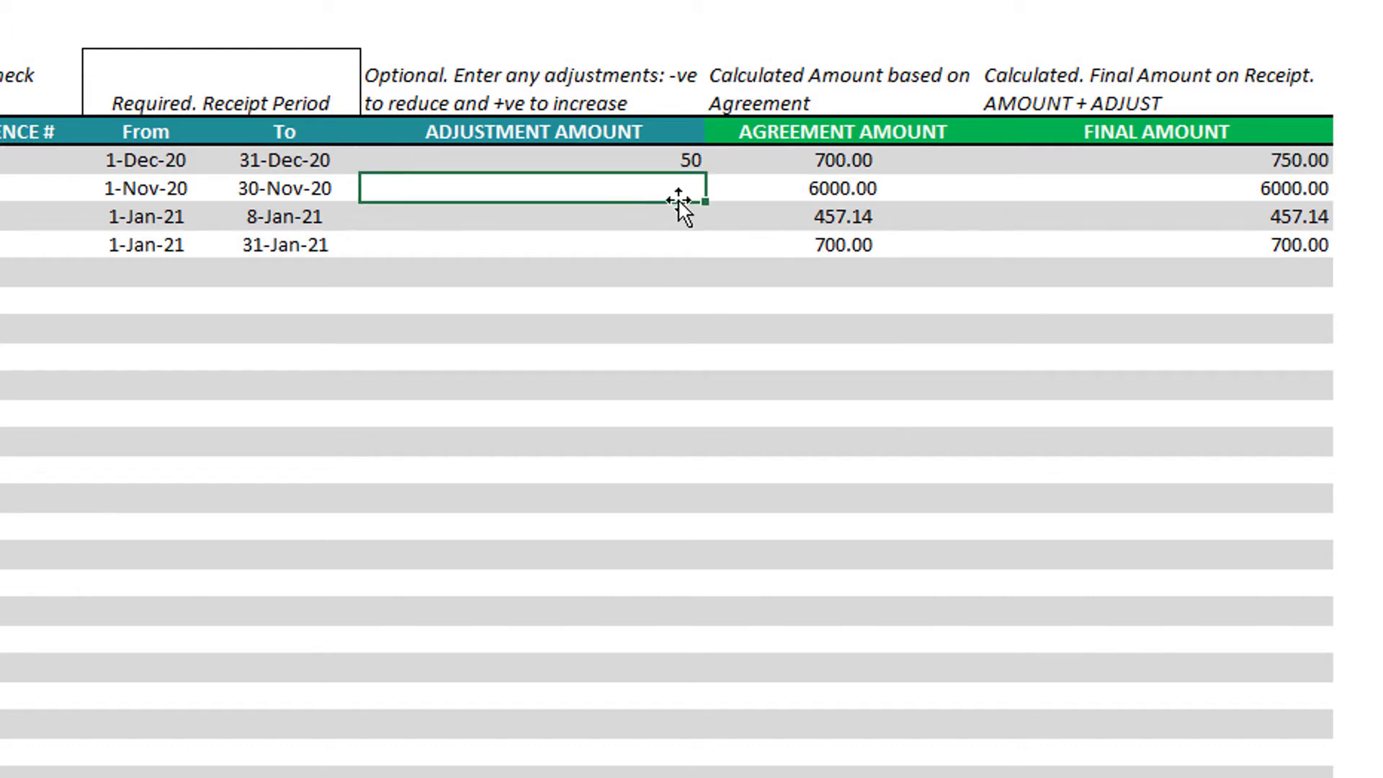
- Set the first receipt's adjustment amount to -50
{"action": "left_click", "coordinate": [637, 157]}
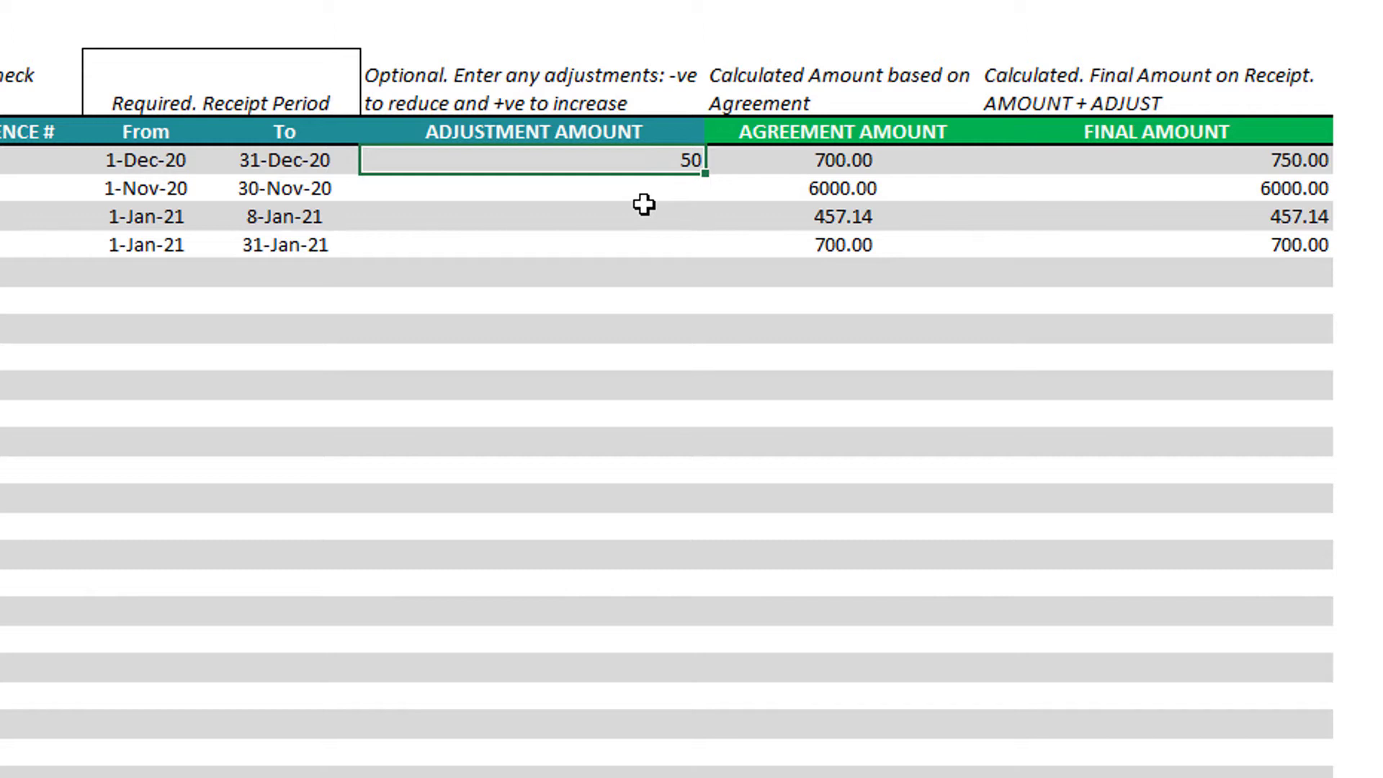
{"action": "type", "text": "-50"}
{"action": "key", "text": "Return"}
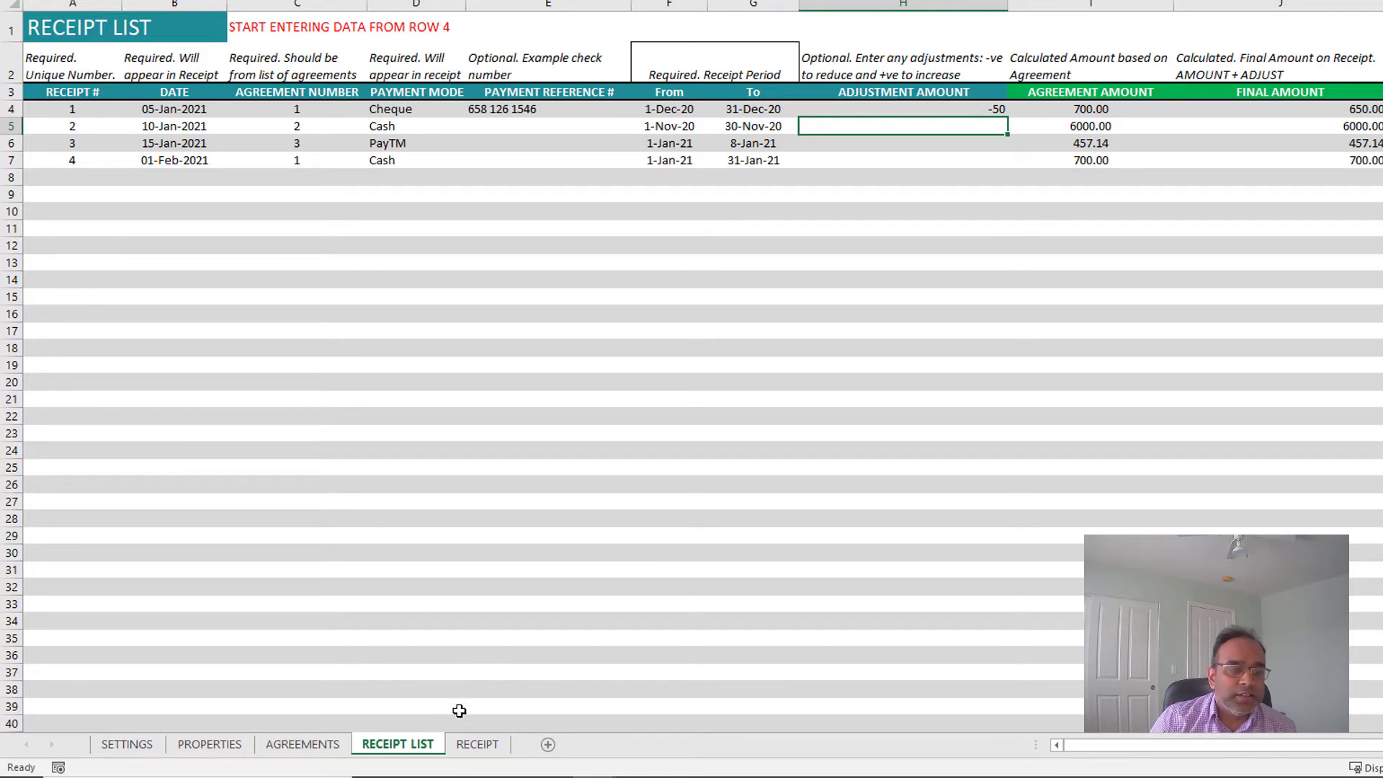
- Open the RECEIPT sheet to view the generated rental receipt
{"action": "left_click", "coordinate": [475, 744]}
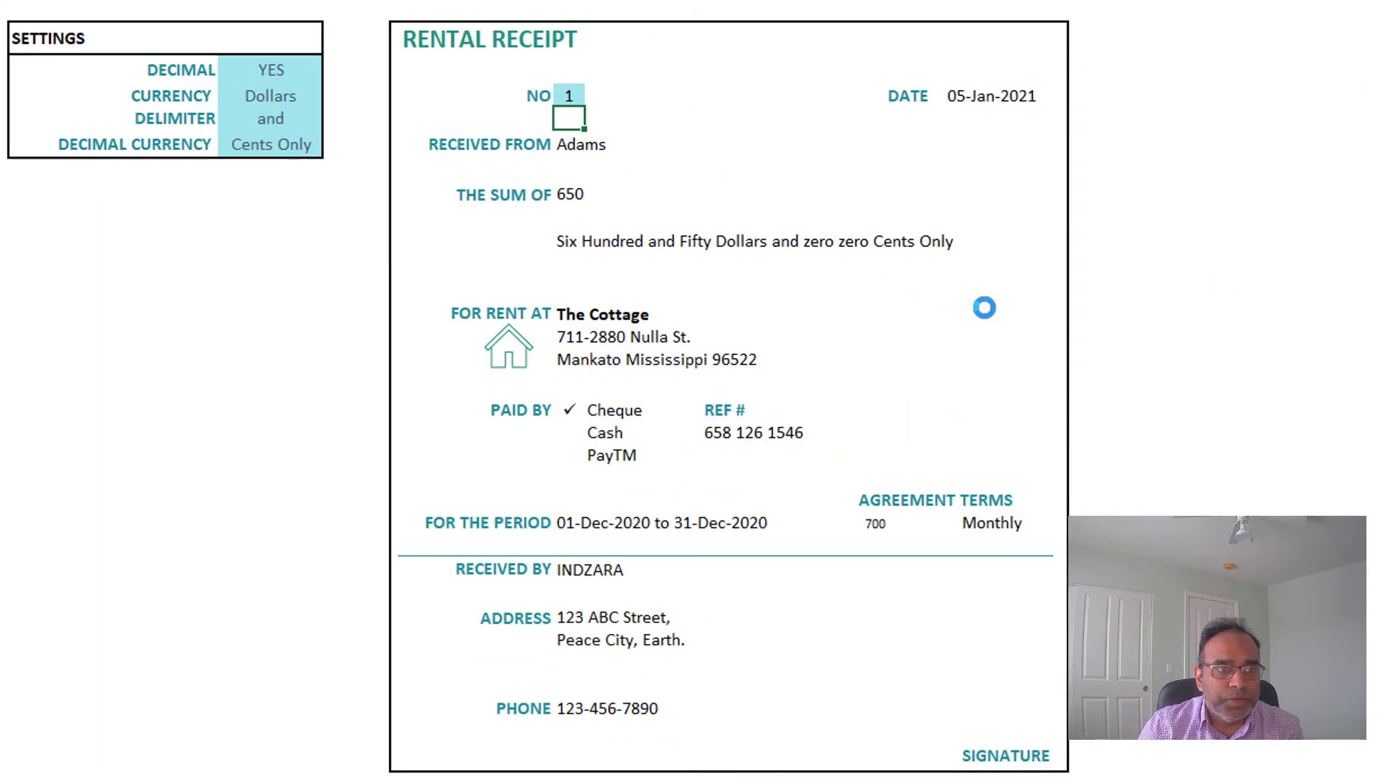
- Set the receipt number to 2 to generate that rental receipt
{"action": "left_click", "coordinate": [569, 94]}
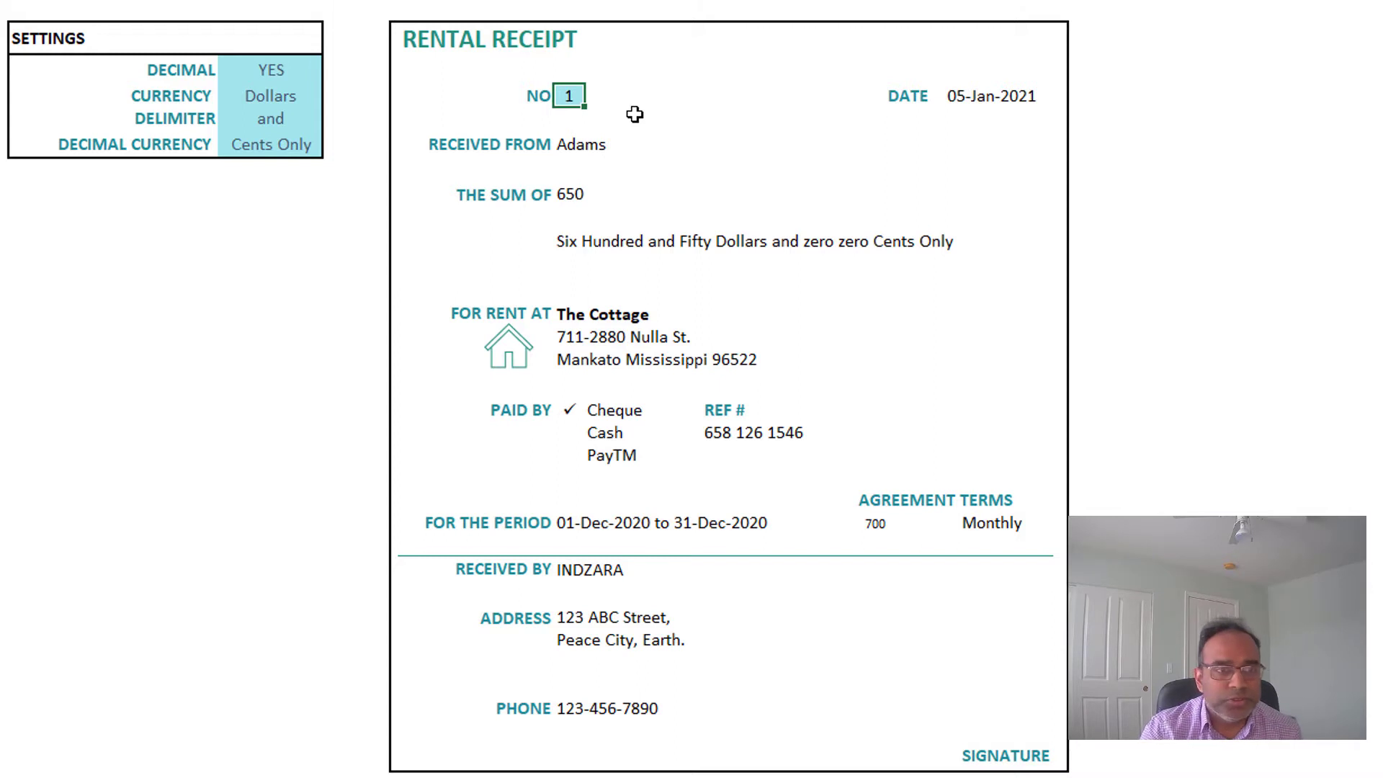
{"action": "type", "text": "2"}
{"action": "key", "text": "Return"}
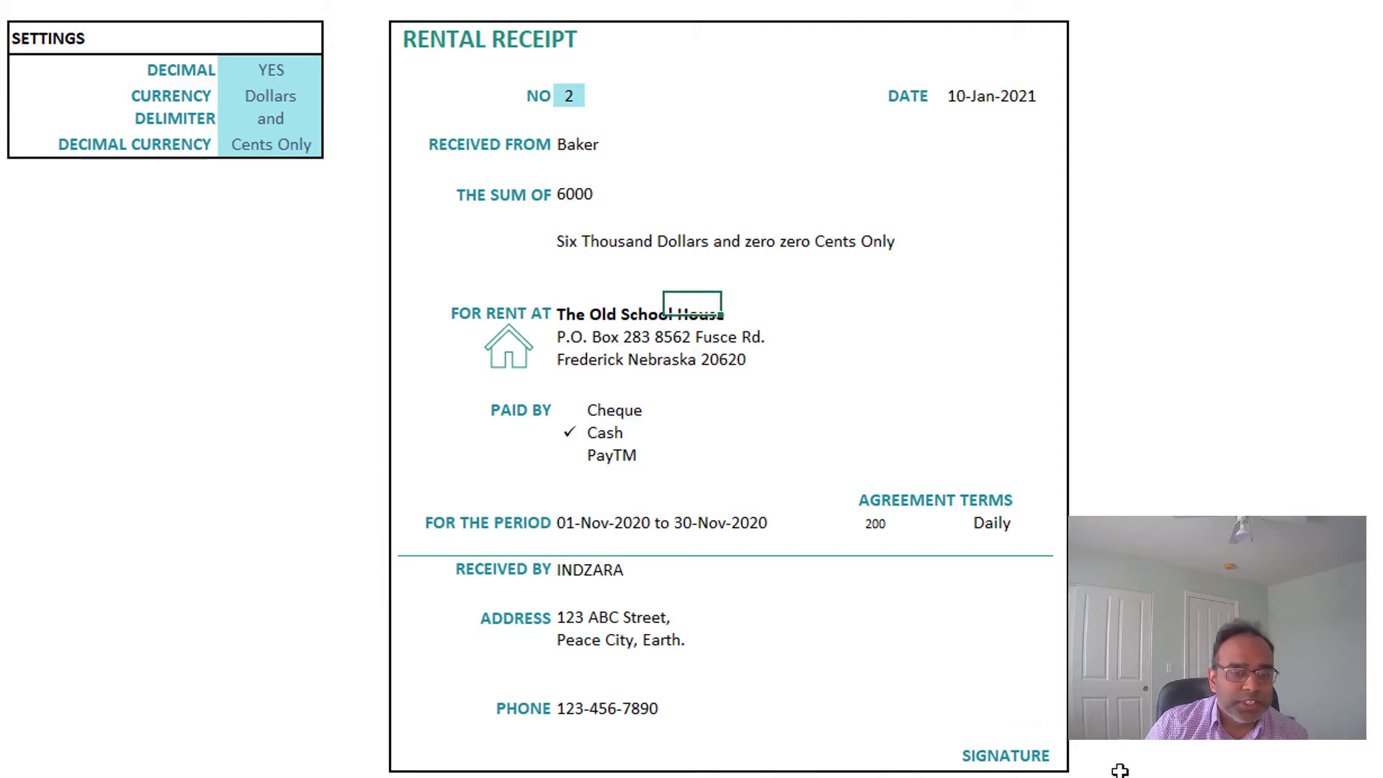
- Delete the SIGNATURE label from the receipt and undo the deletion
{"action": "left_click", "coordinate": [1016, 756]}
{"action": "key", "text": "Delete"}
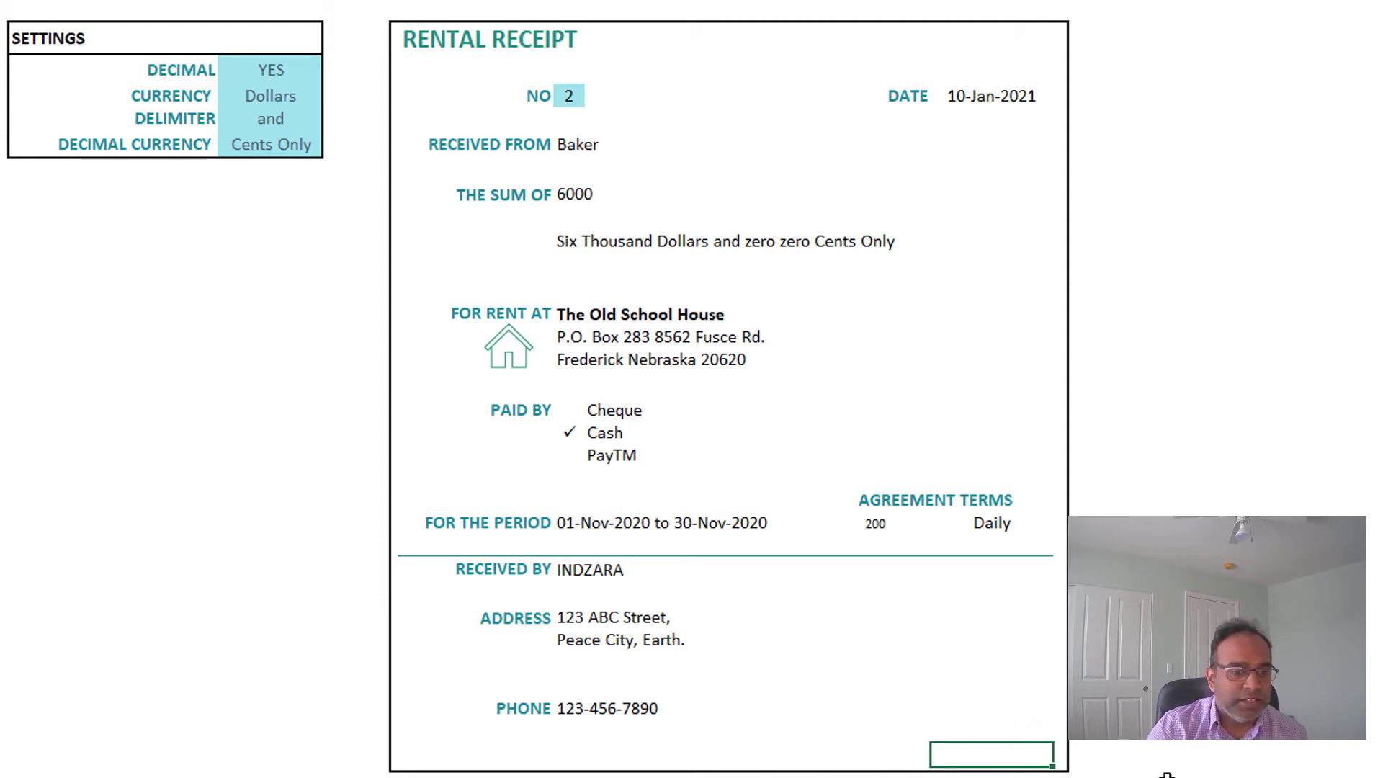
{"action": "key", "text": "ctrl+z"}
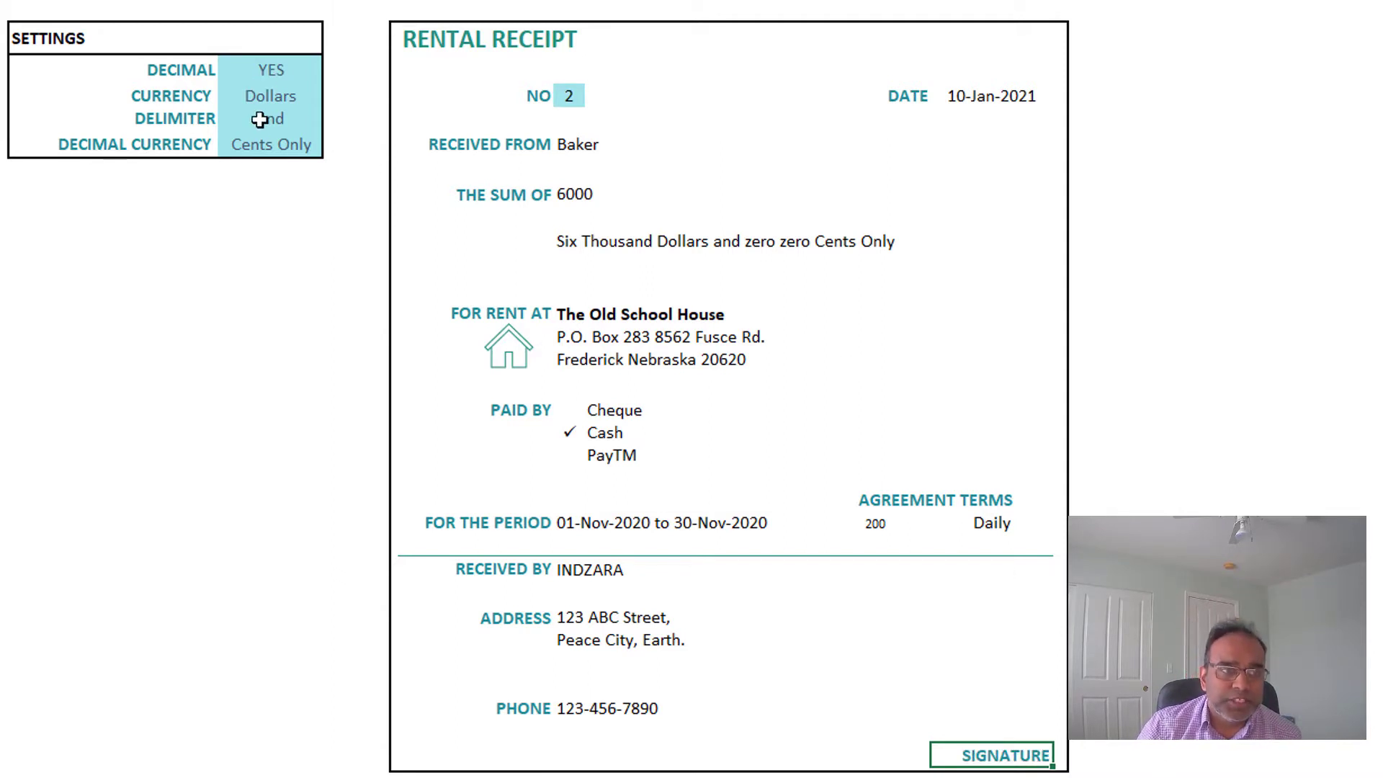
- Set the receipt's decimal setting to NO
{"action": "left_click", "coordinate": [292, 67]}
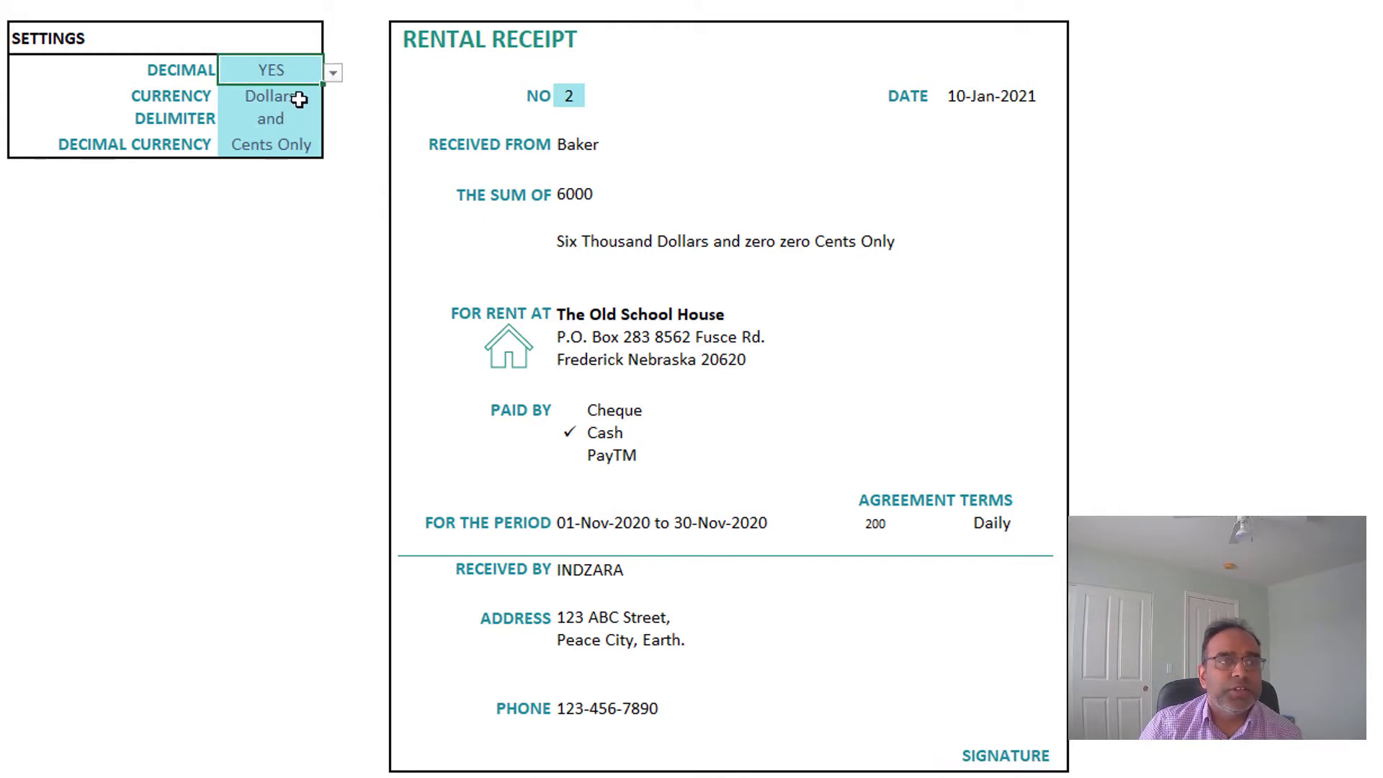
{"action": "left_click", "coordinate": [332, 73]}
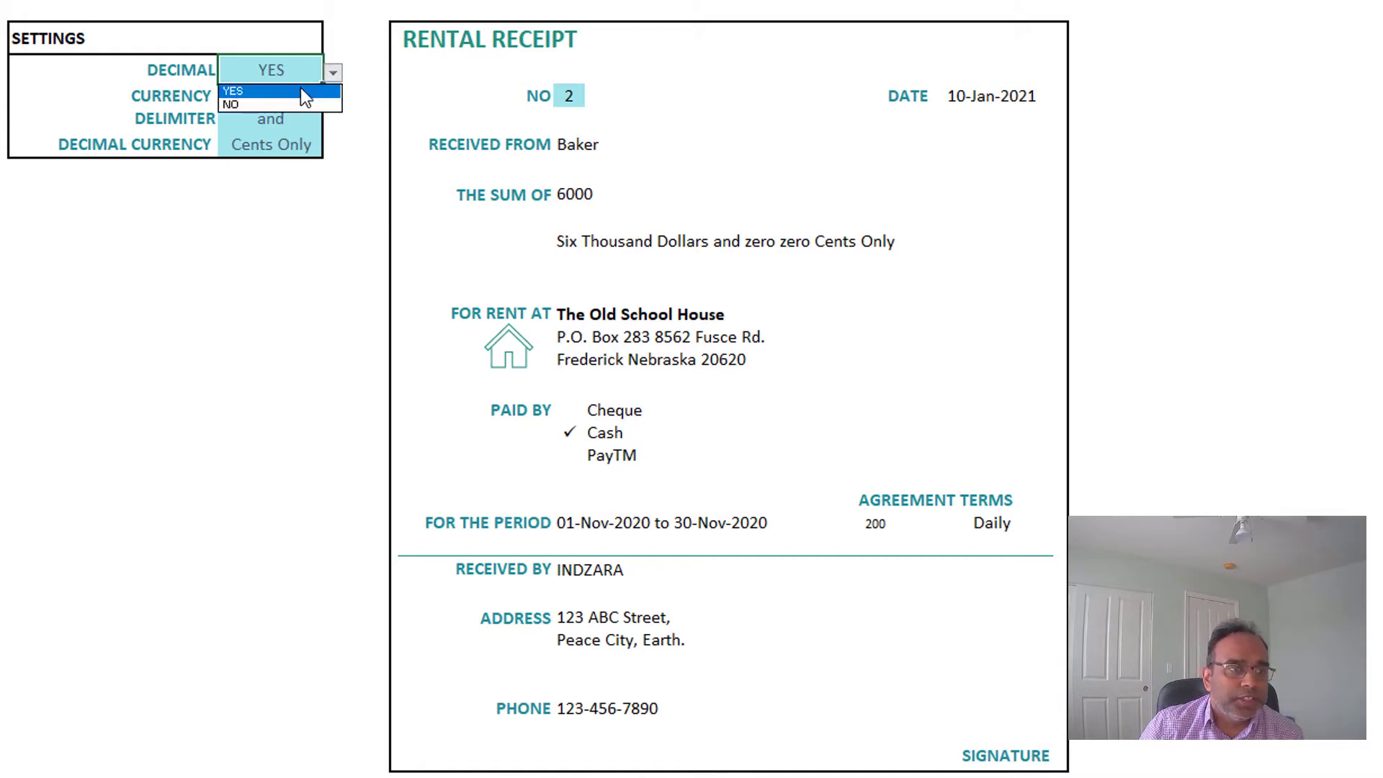
{"action": "left_click", "coordinate": [306, 101]}
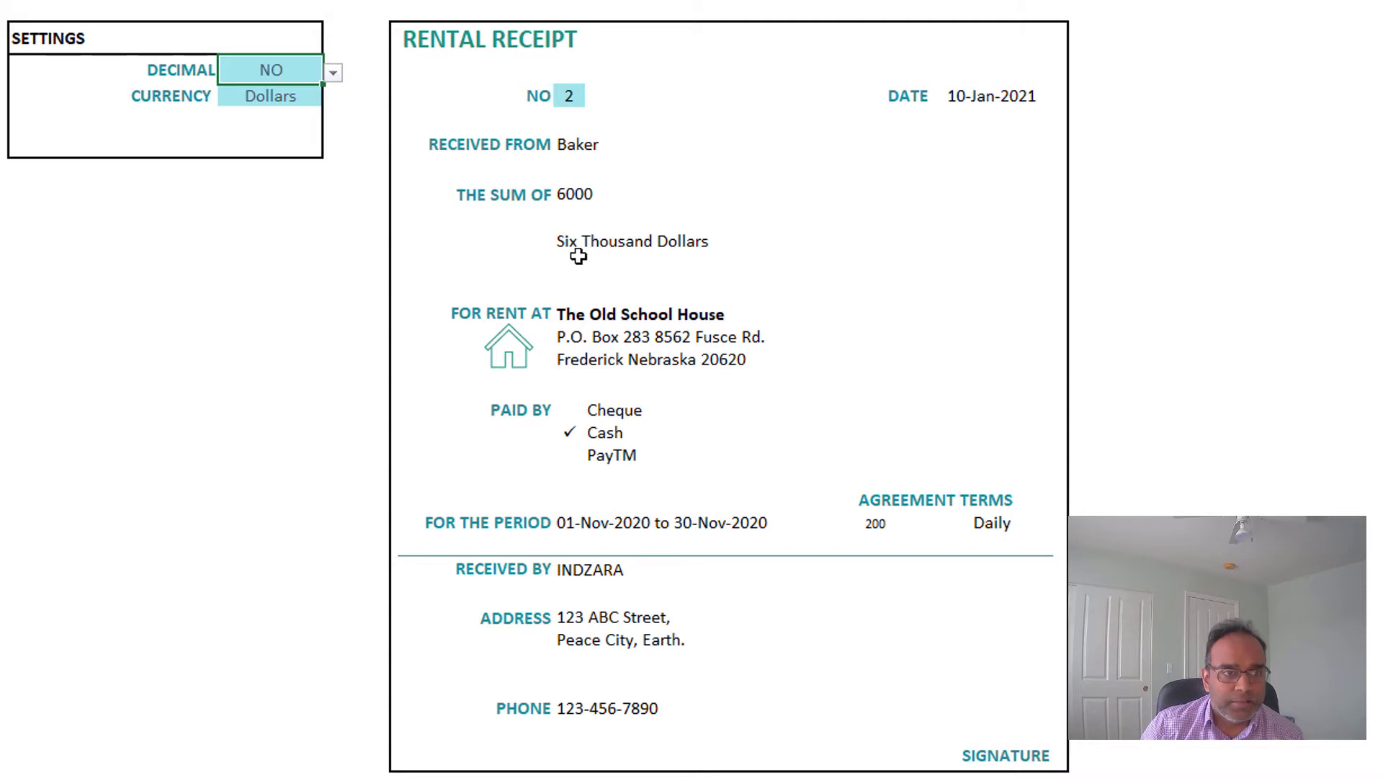
- Set the receipt's currency name to Rupees
{"action": "left_click", "coordinate": [309, 101]}
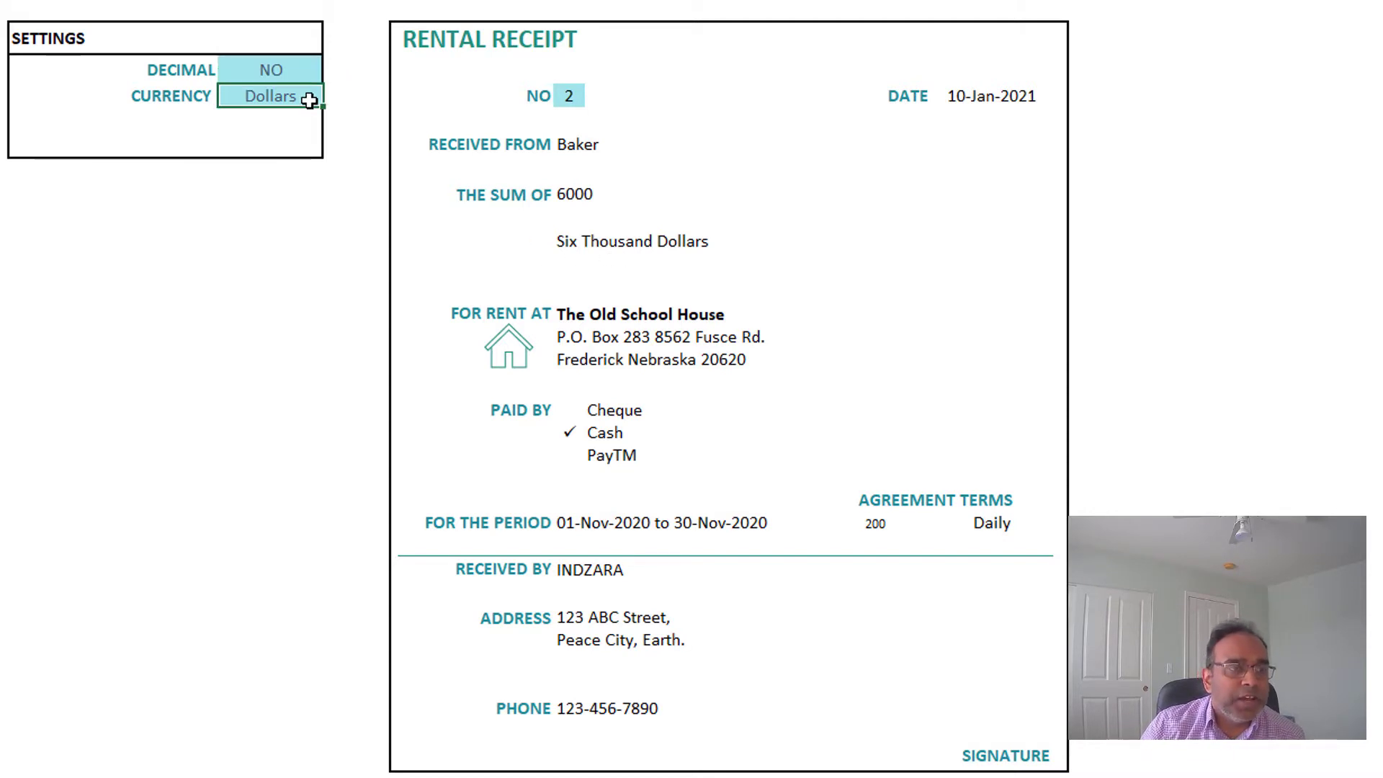
{"action": "left_click", "coordinate": [307, 71]}
{"action": "left_click", "coordinate": [301, 96]}
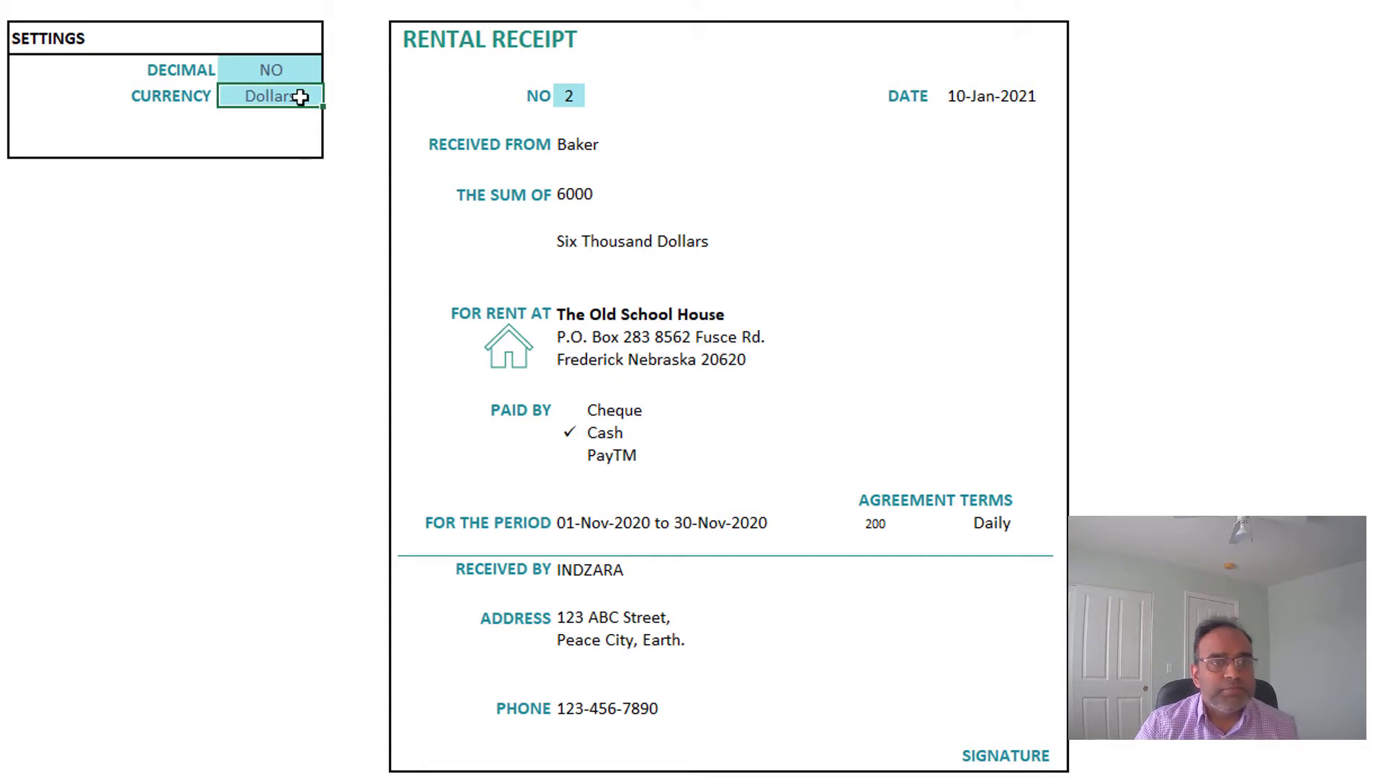
{"action": "type", "text": "Rupees"}
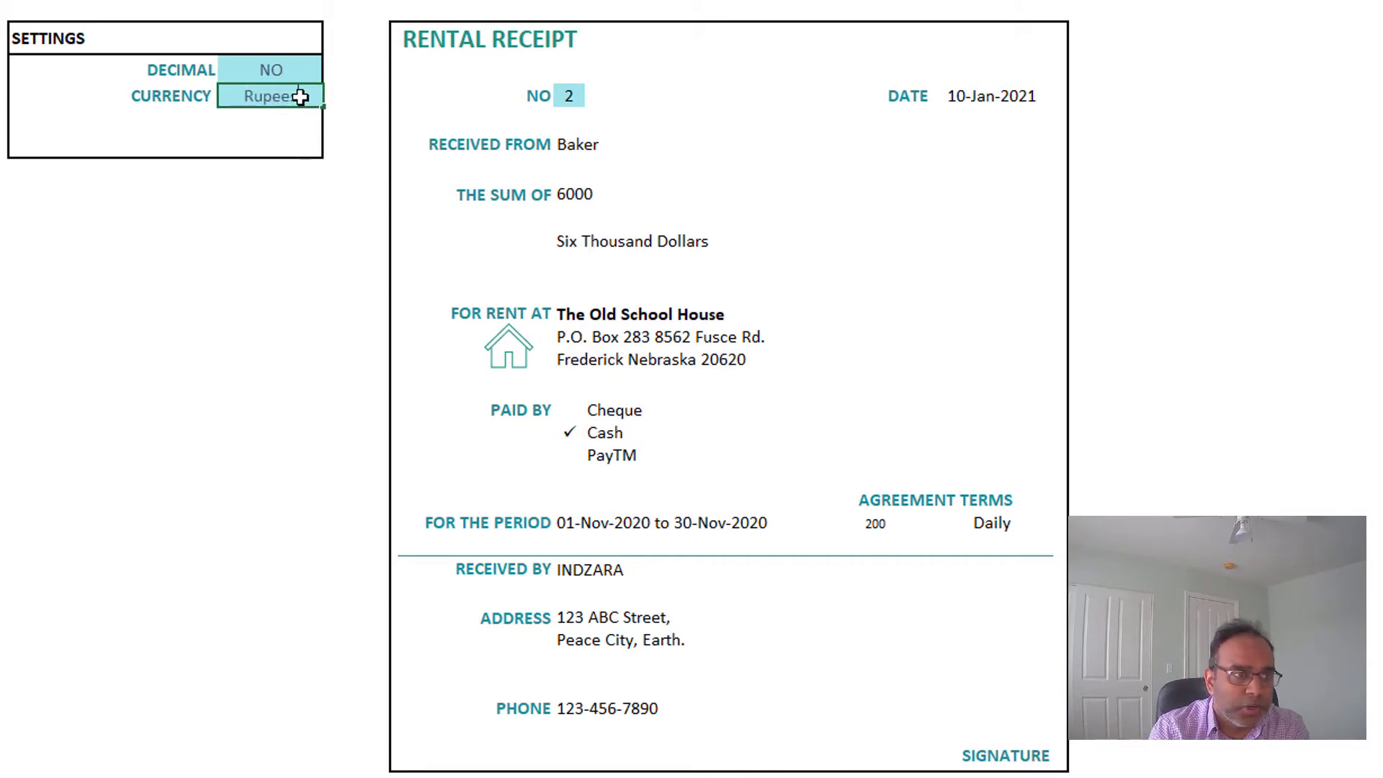
{"action": "key", "text": "Return"}
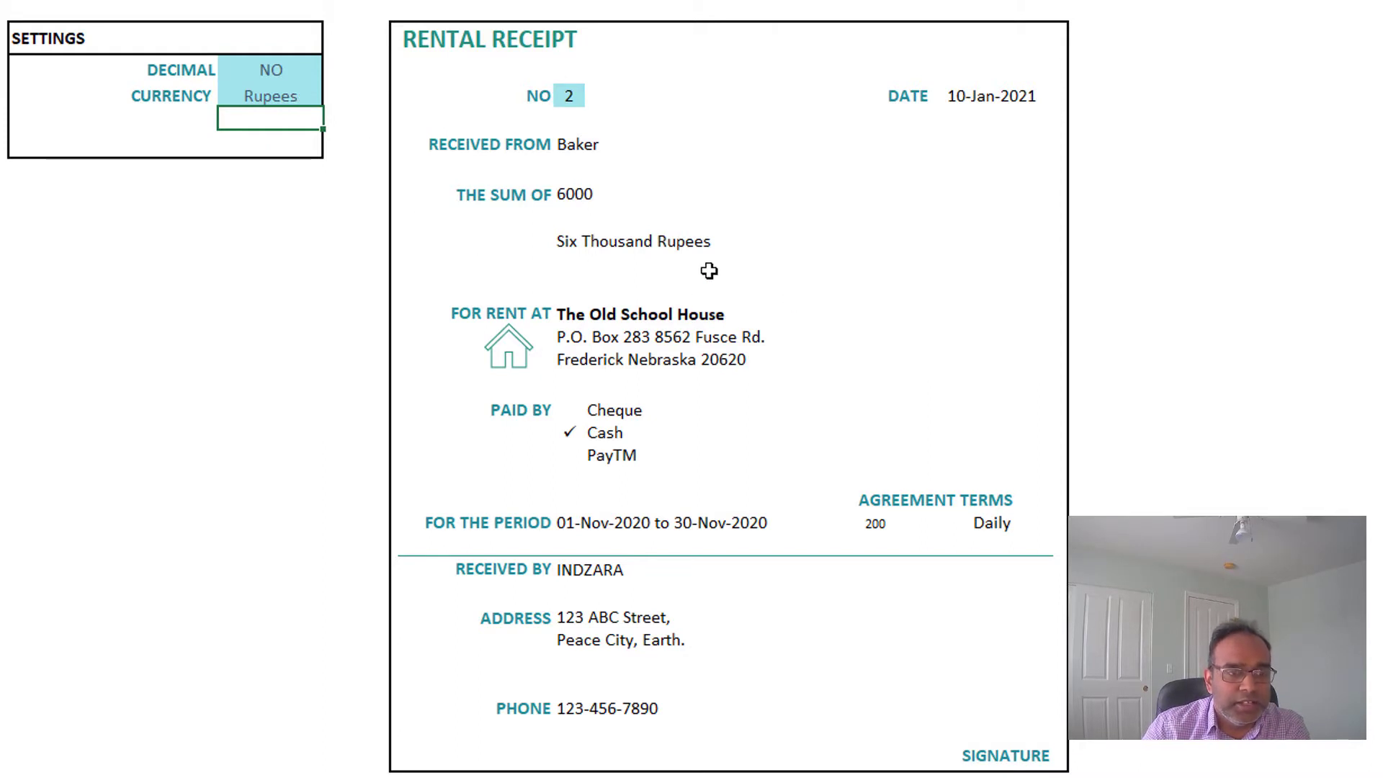
- Apply the $ English (United States) accounting format to the receipt's sum and the agreement's rental rate
{"action": "left_click", "coordinate": [602, 195]}
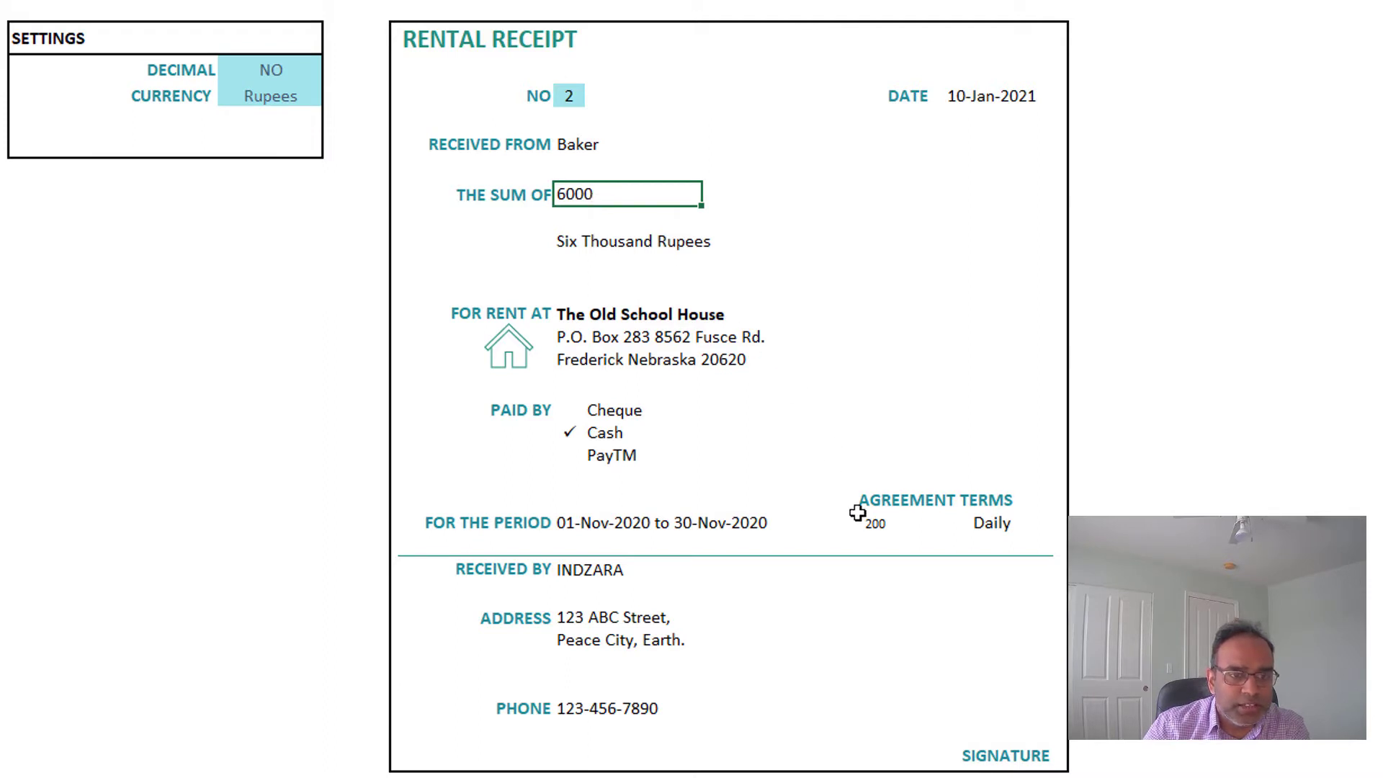
{"action": "left_click", "coordinate": [882, 525]}
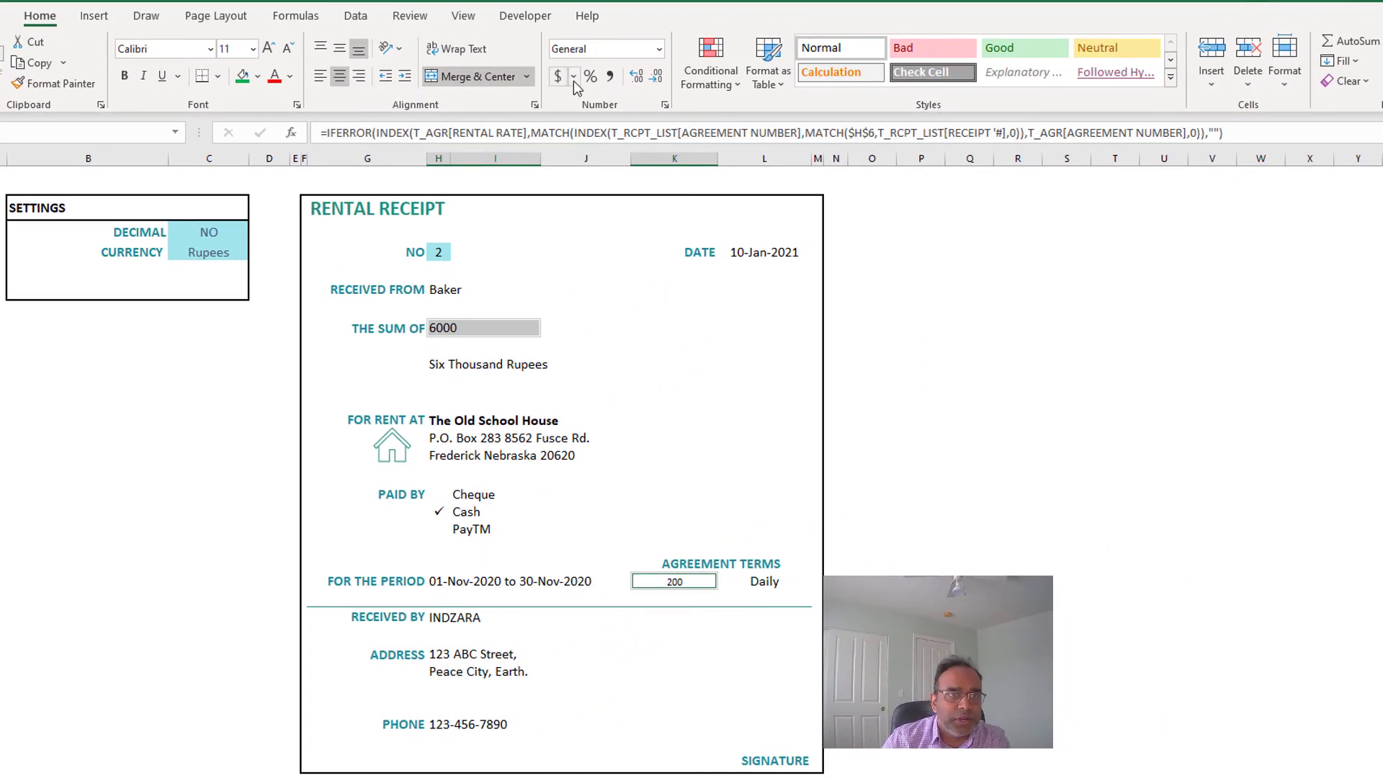
{"action": "left_click", "coordinate": [573, 78]}
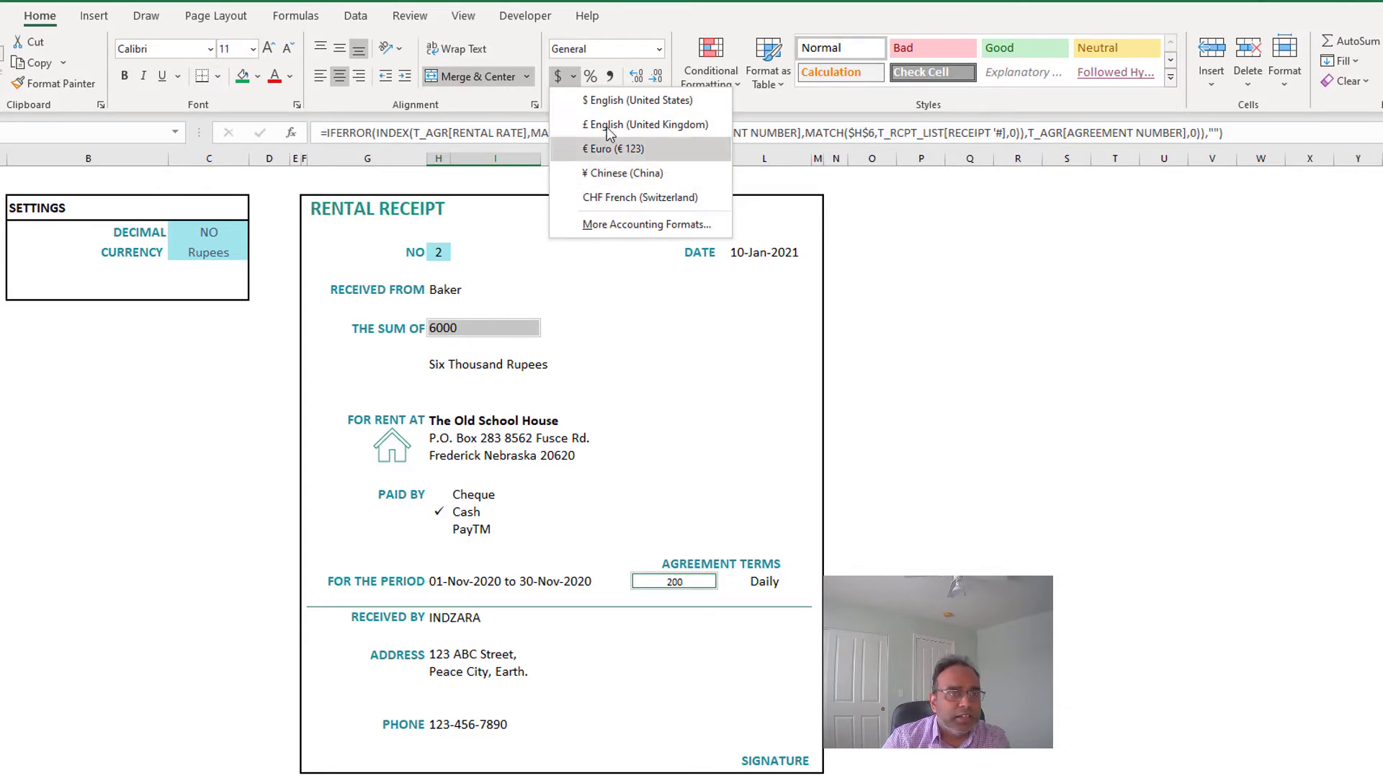
{"action": "left_click", "coordinate": [608, 102]}
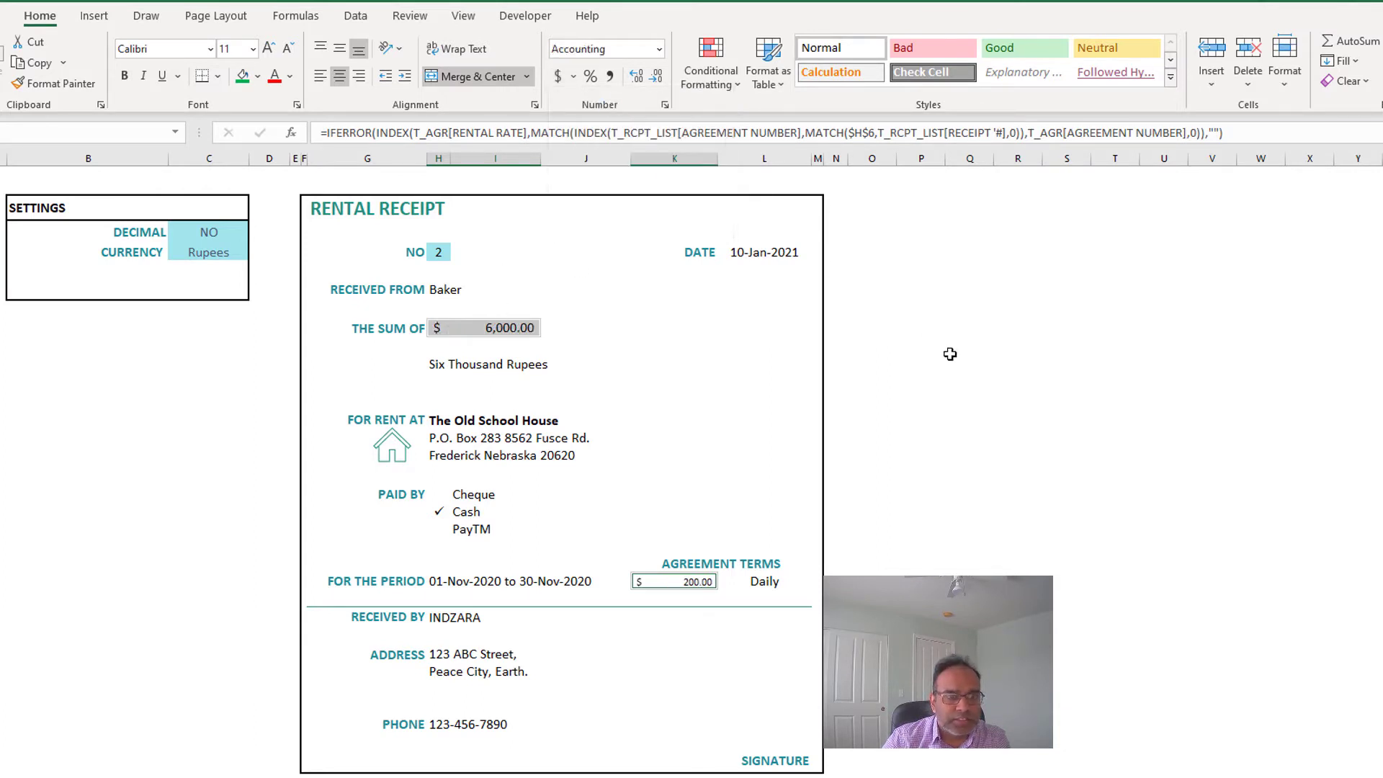
- Try both amounts without decimal places, and undo the decimal and accounting format changes
{"action": "left_click", "coordinate": [658, 75]}
{"action": "left_click", "coordinate": [658, 75]}
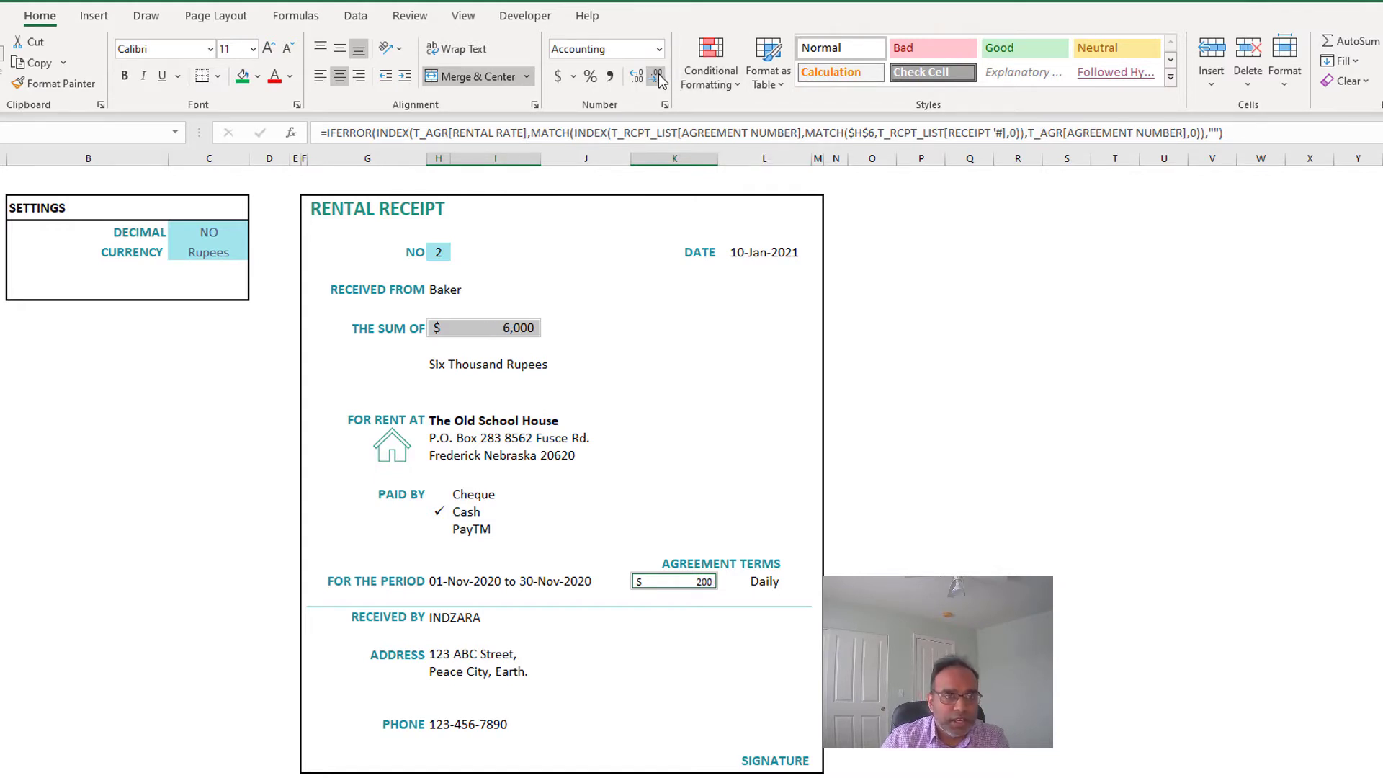
{"action": "key", "text": "ctrl+z"}
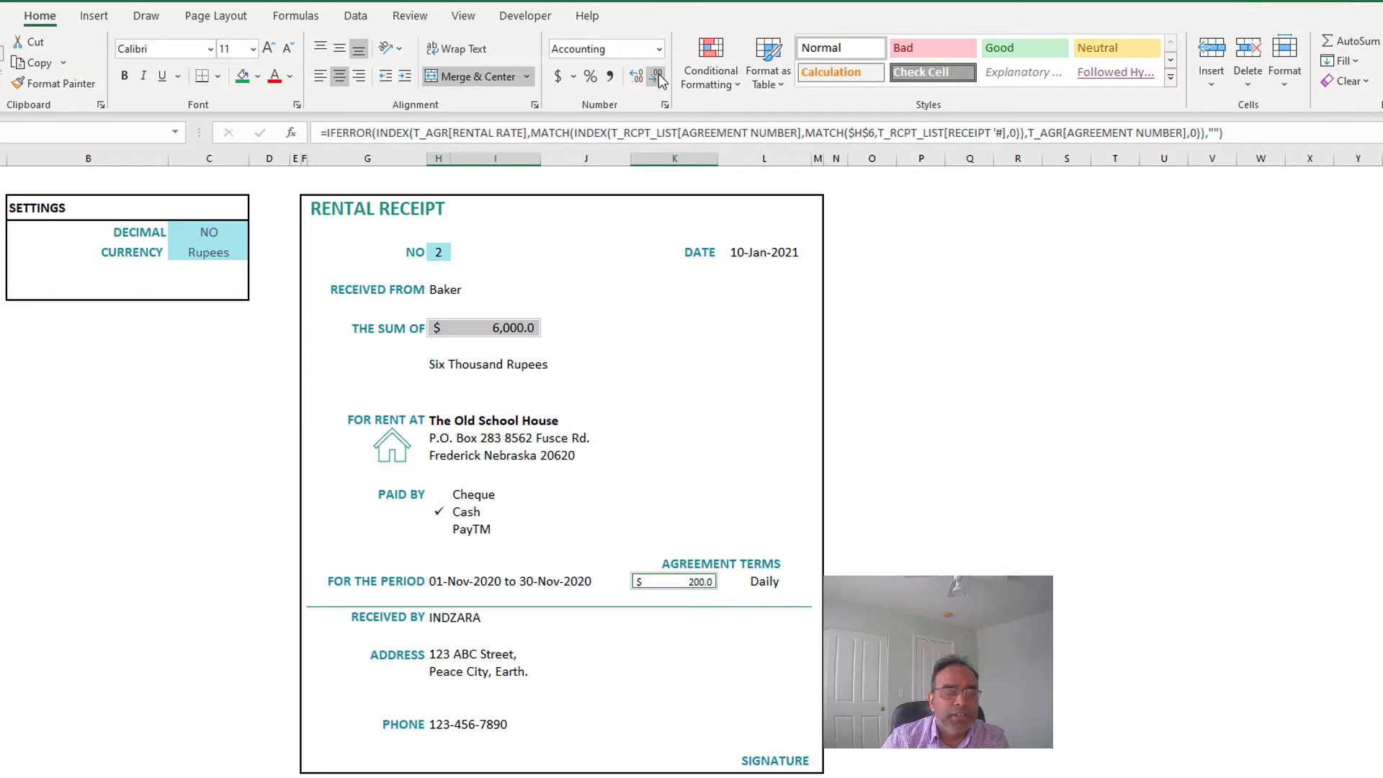
{"action": "key", "text": "ctrl+z"}
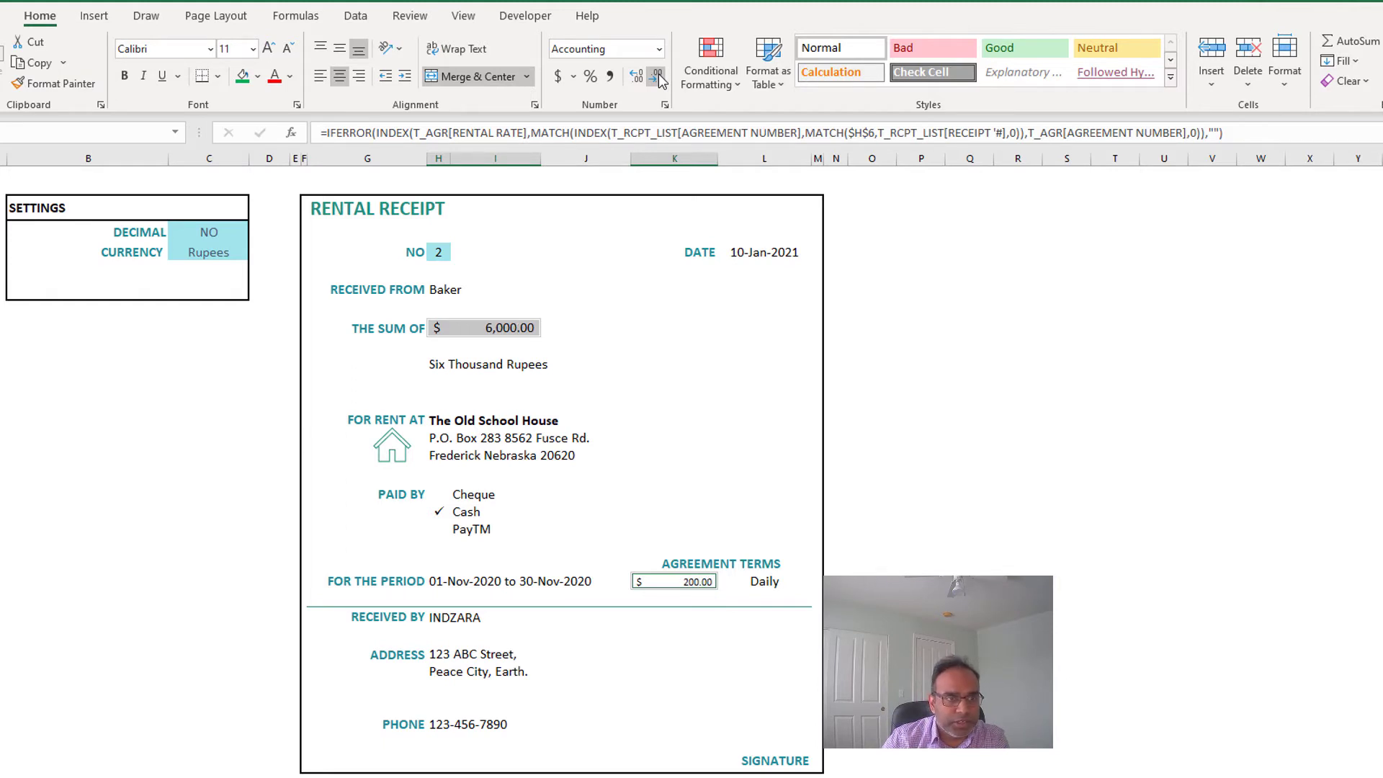
{"action": "key", "text": "ctrl+z"}
{"action": "left_click", "coordinate": [940, 549]}
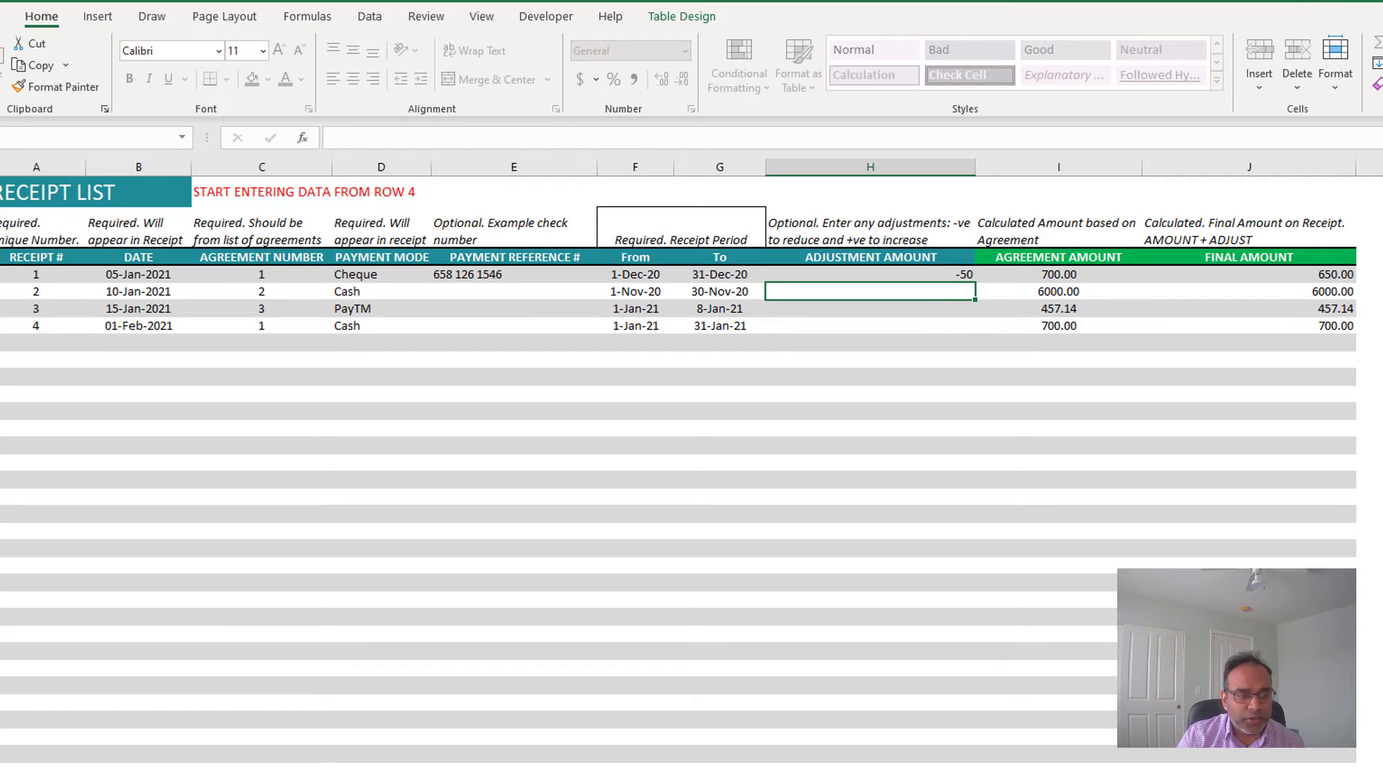
- Review the rental agreements and return to the RECEIPT LIST and RECEIPT sheets
{"action": "key", "text": "ctrl+Page_Up"}
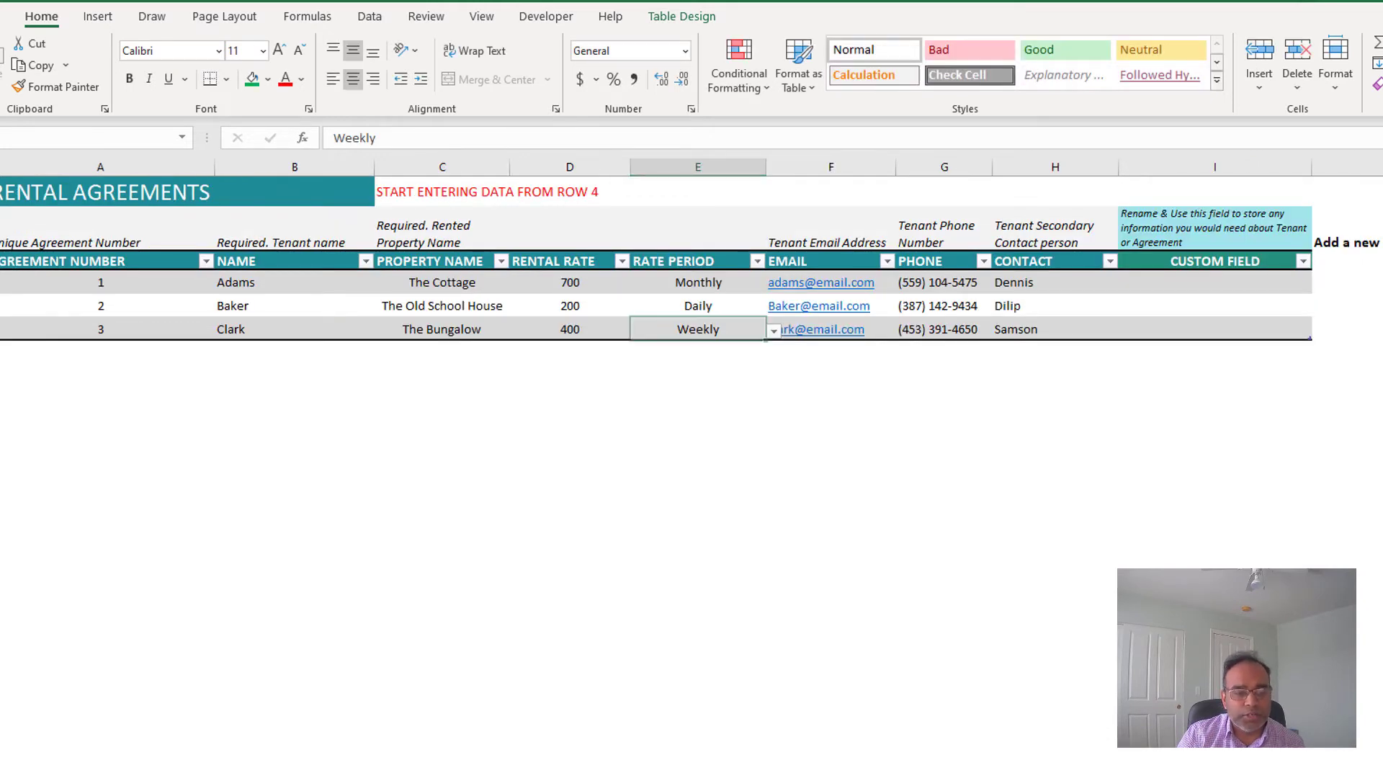
{"action": "key", "text": "ctrl+Page_Down"}
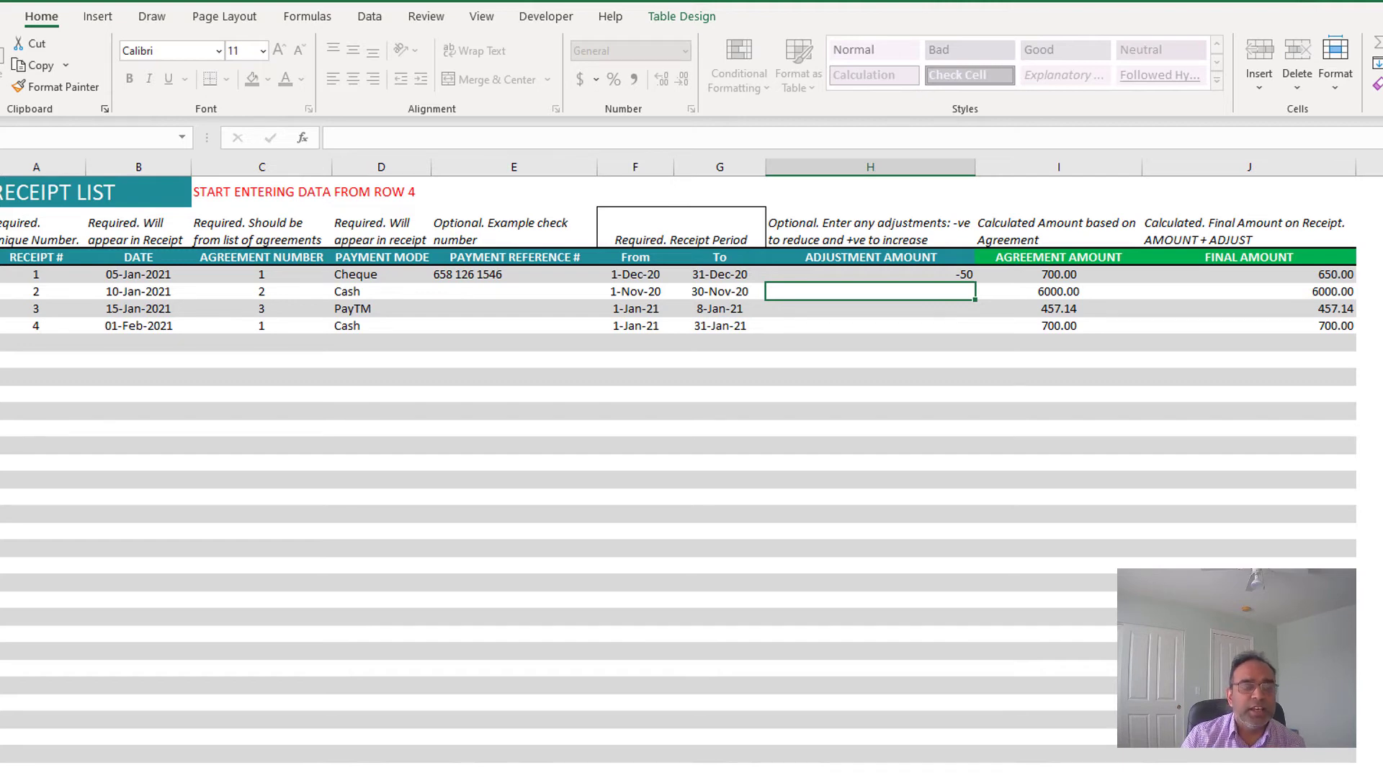
{"action": "key", "text": "ctrl+Page_Down"}
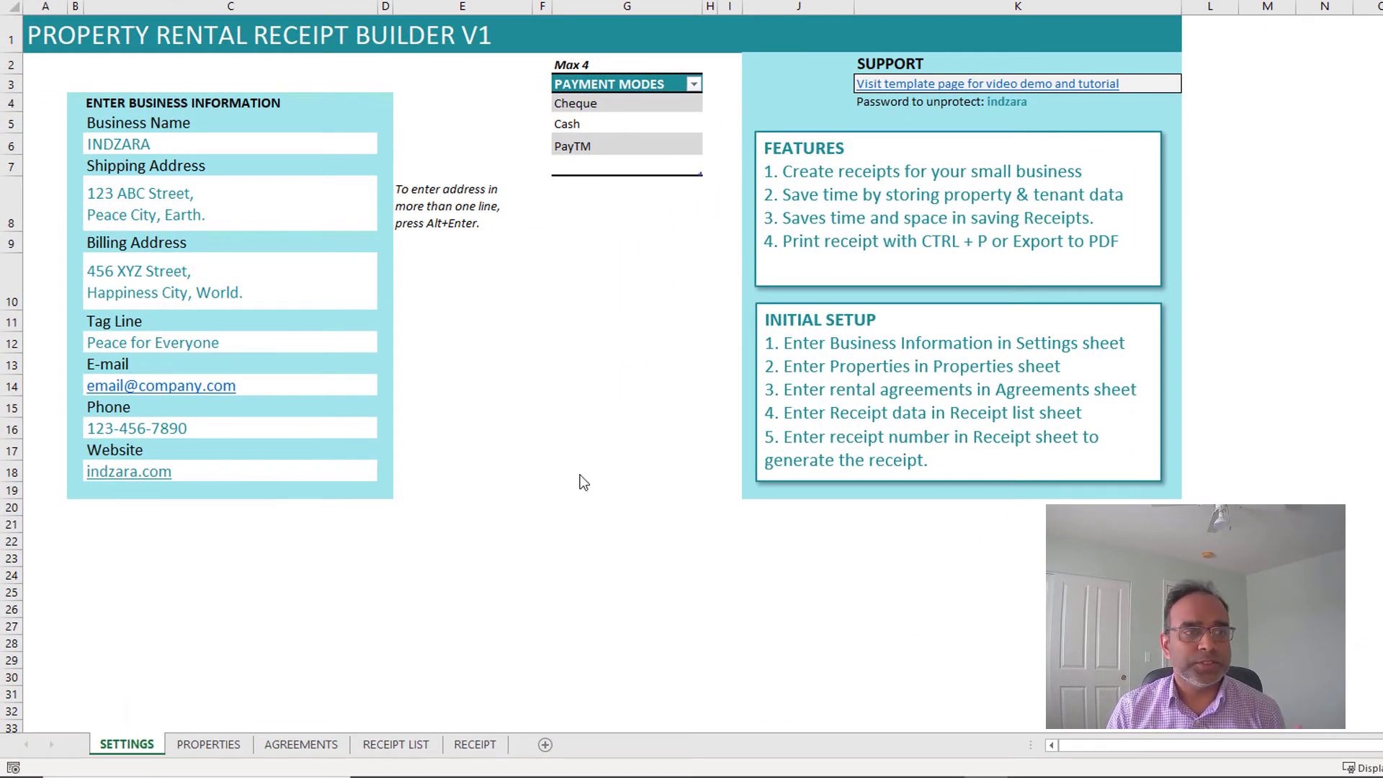
- Replace the shipping address in the business information on the SETTINGS sheet with just a street line
{"action": "left_click", "coordinate": [198, 137]}
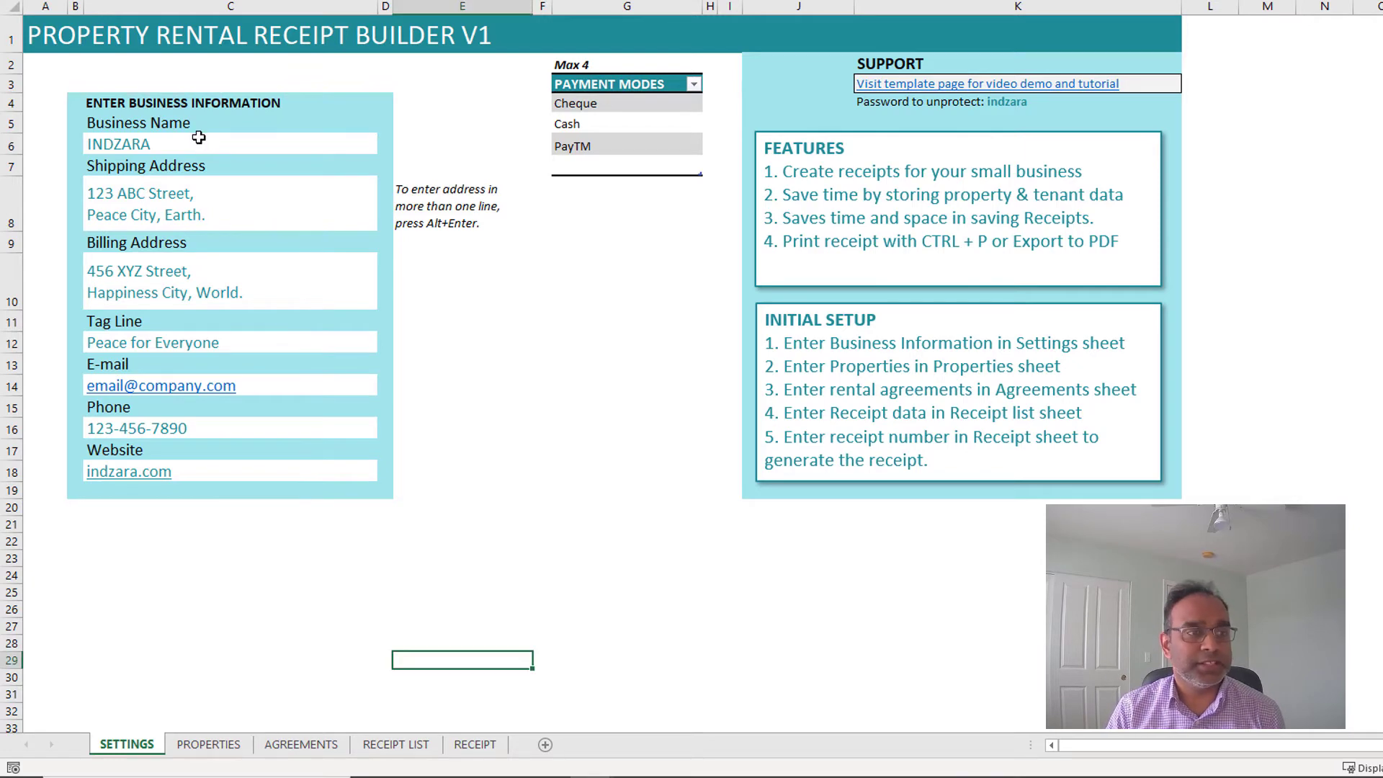
{"action": "left_click", "coordinate": [198, 138]}
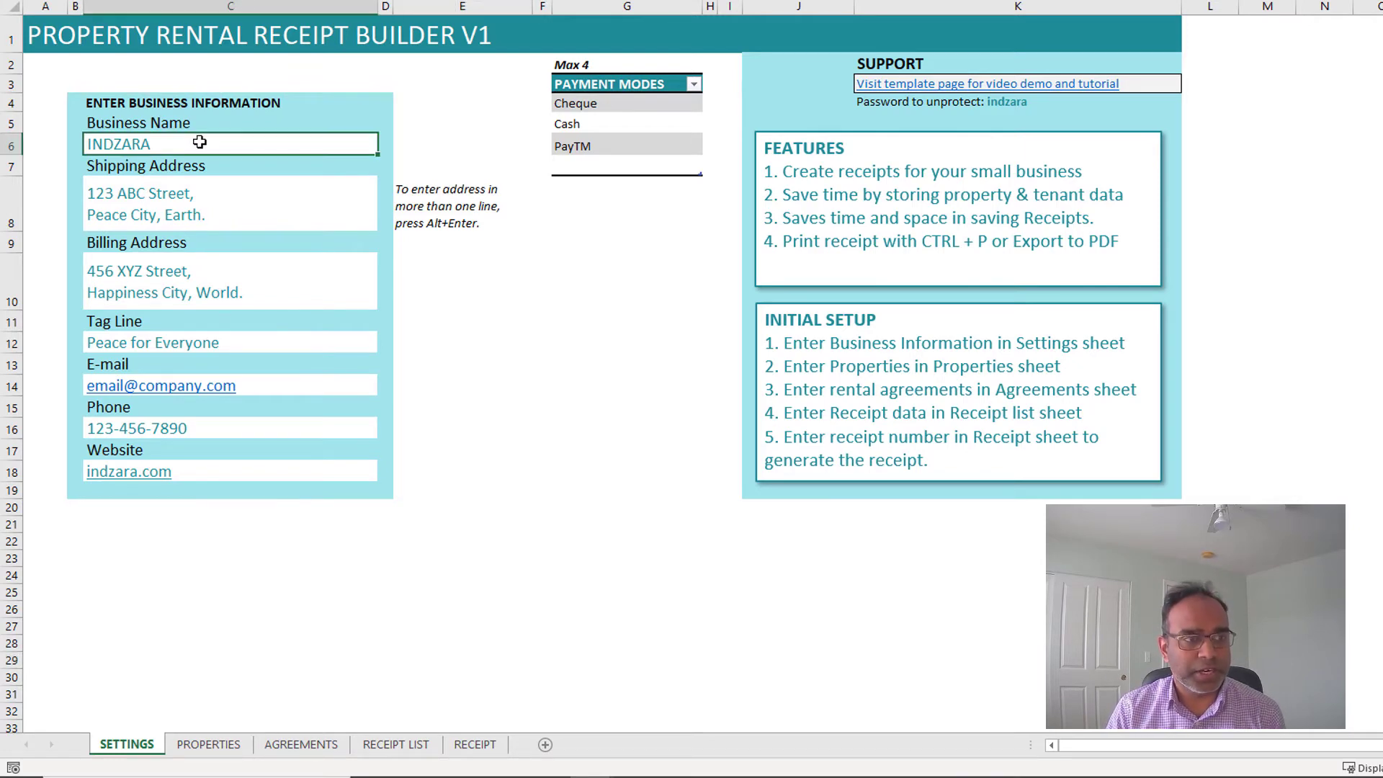
{"action": "left_click", "coordinate": [169, 193]}
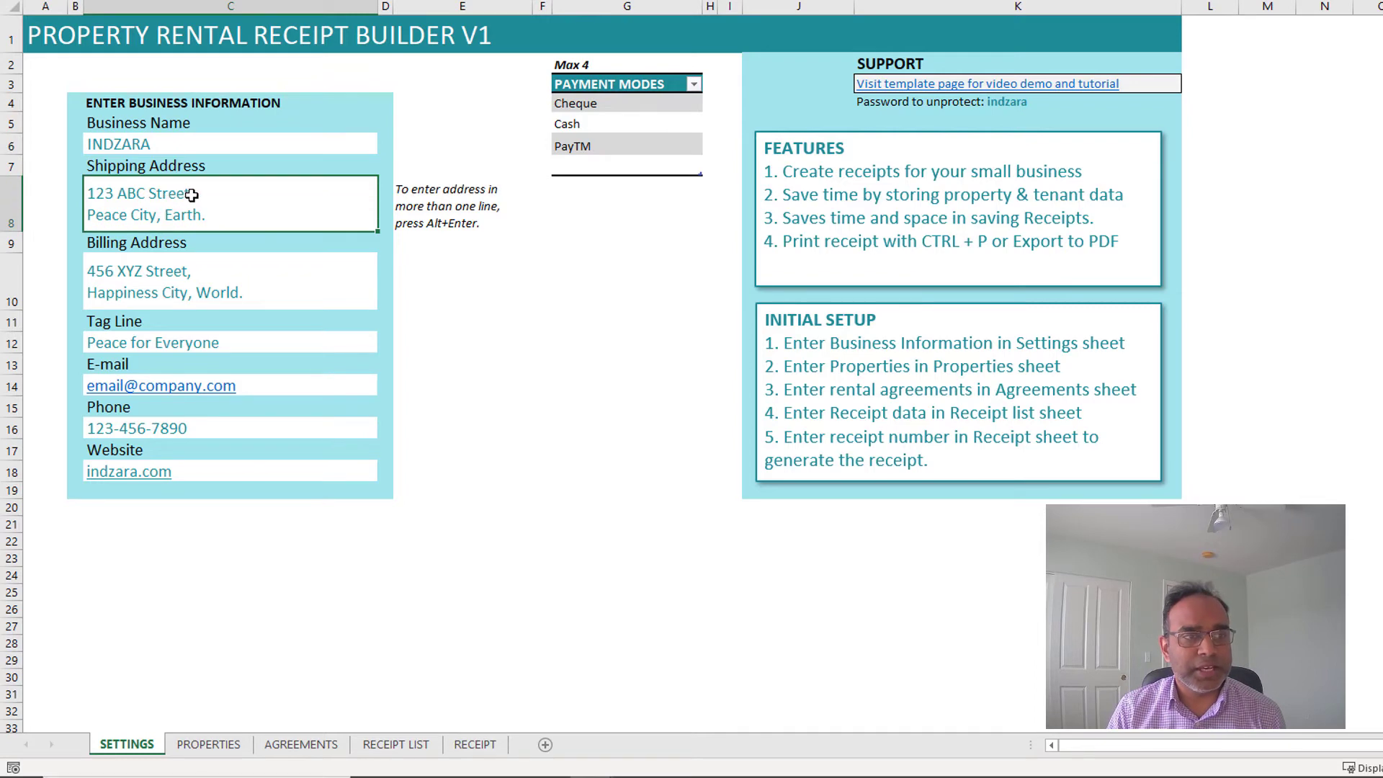
{"action": "double_click", "coordinate": [290, 191]}
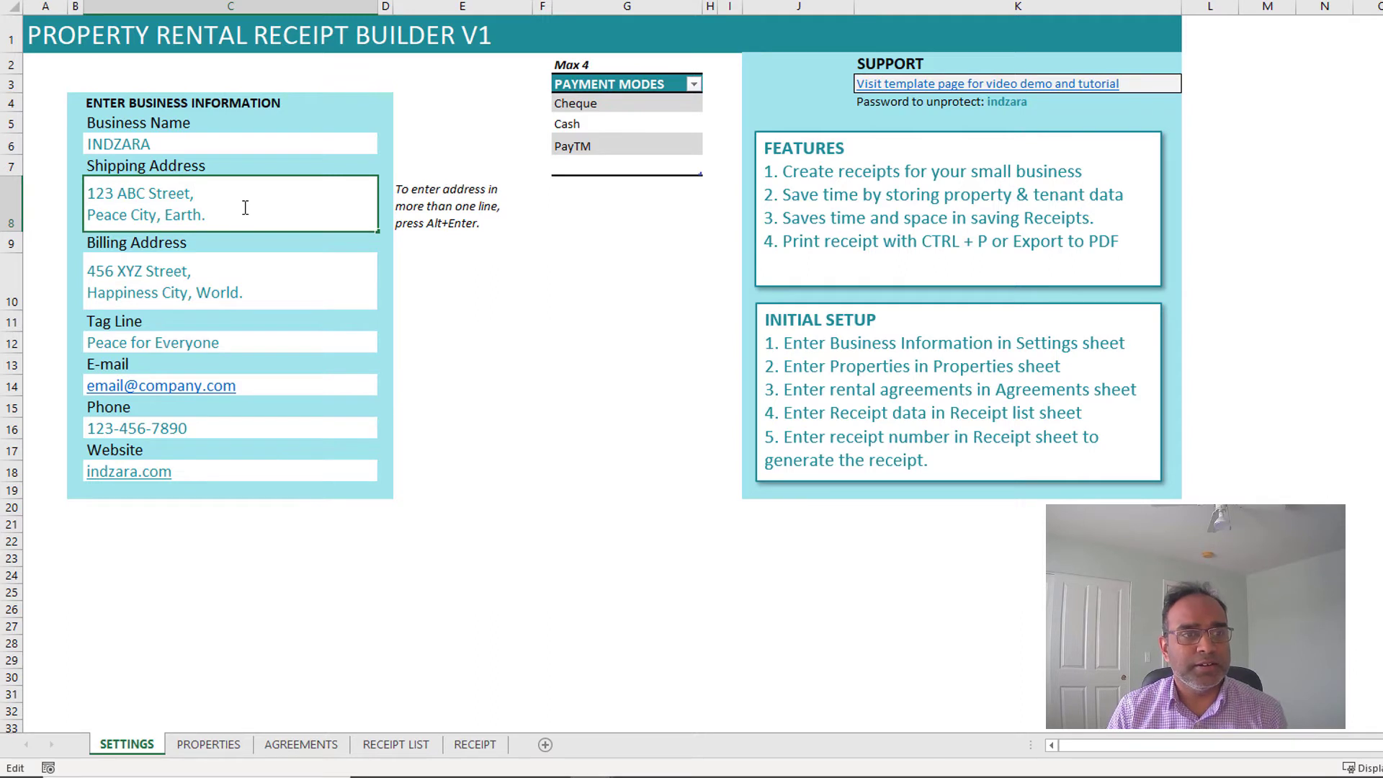
{"action": "left_click_drag", "start_coordinate": [228, 211], "coordinate": [40, 186]}
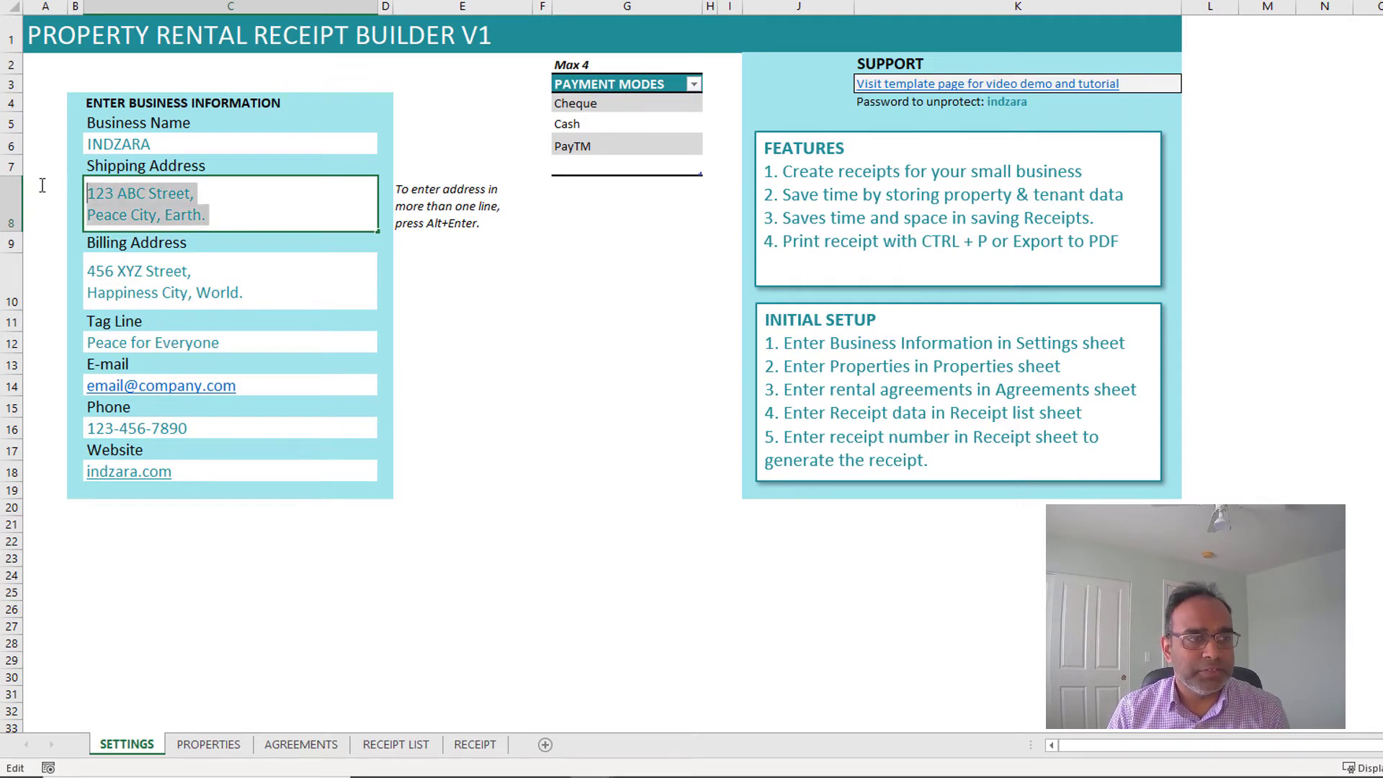
{"action": "type", "text": "123 ABC"}
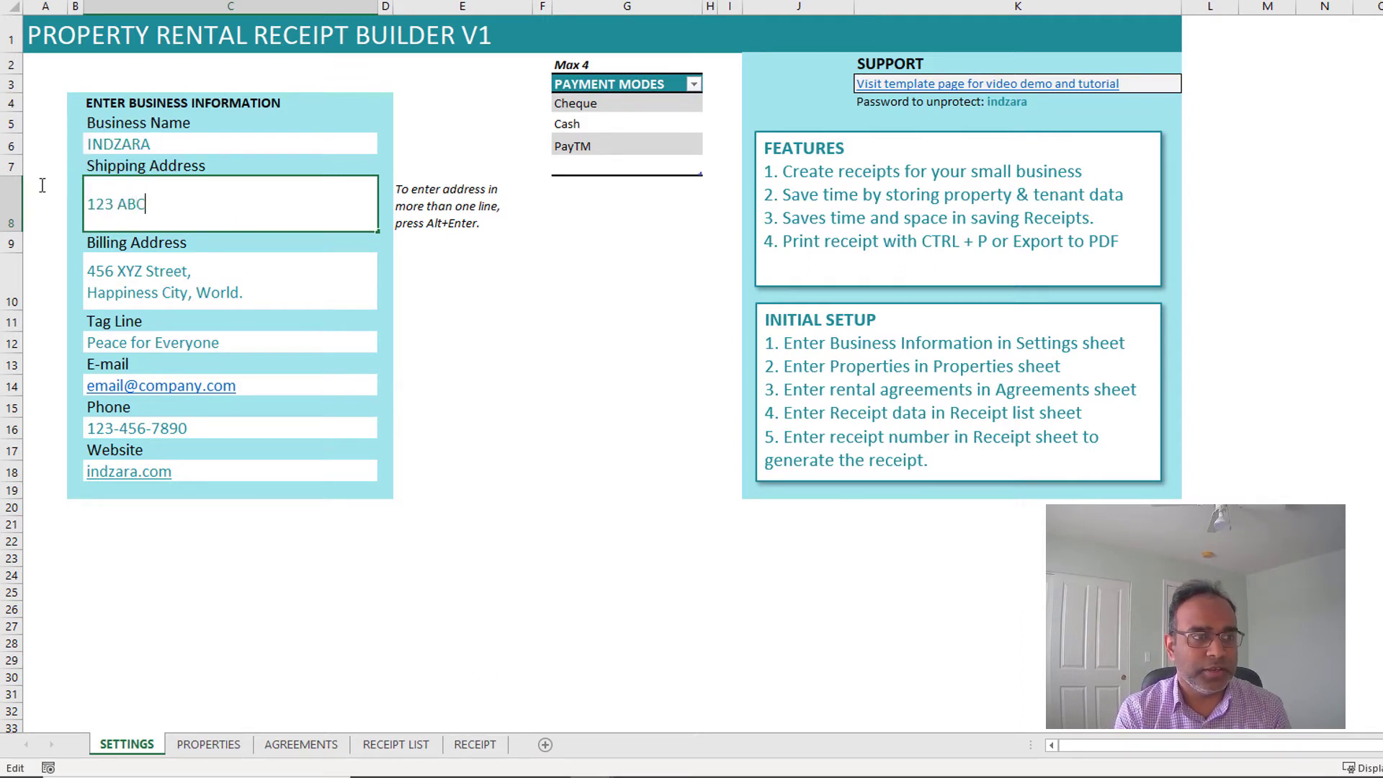
{"action": "type", "text": " Street,"}
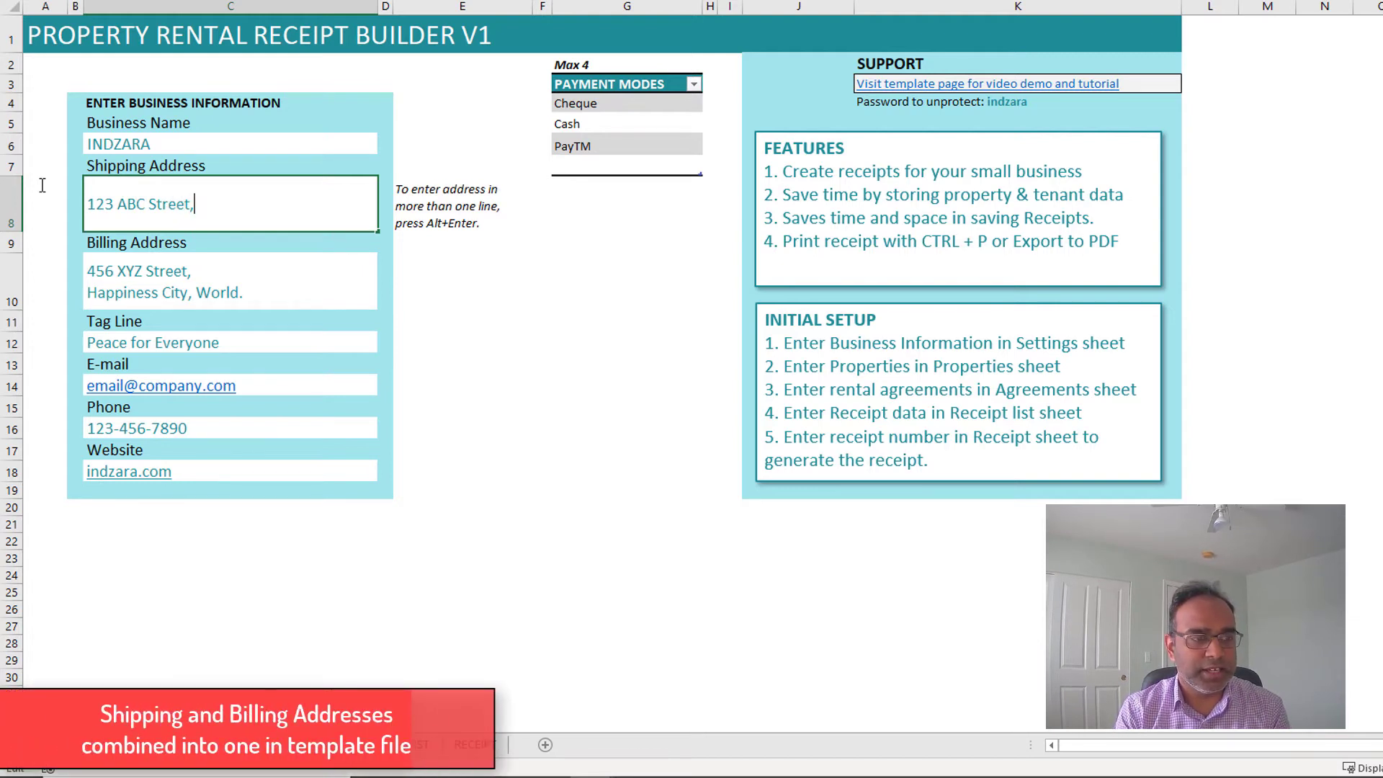
- Add a second line to the shipping address with placeholder text for the city name, state and zip
{"action": "key", "text": "alt+Return"}
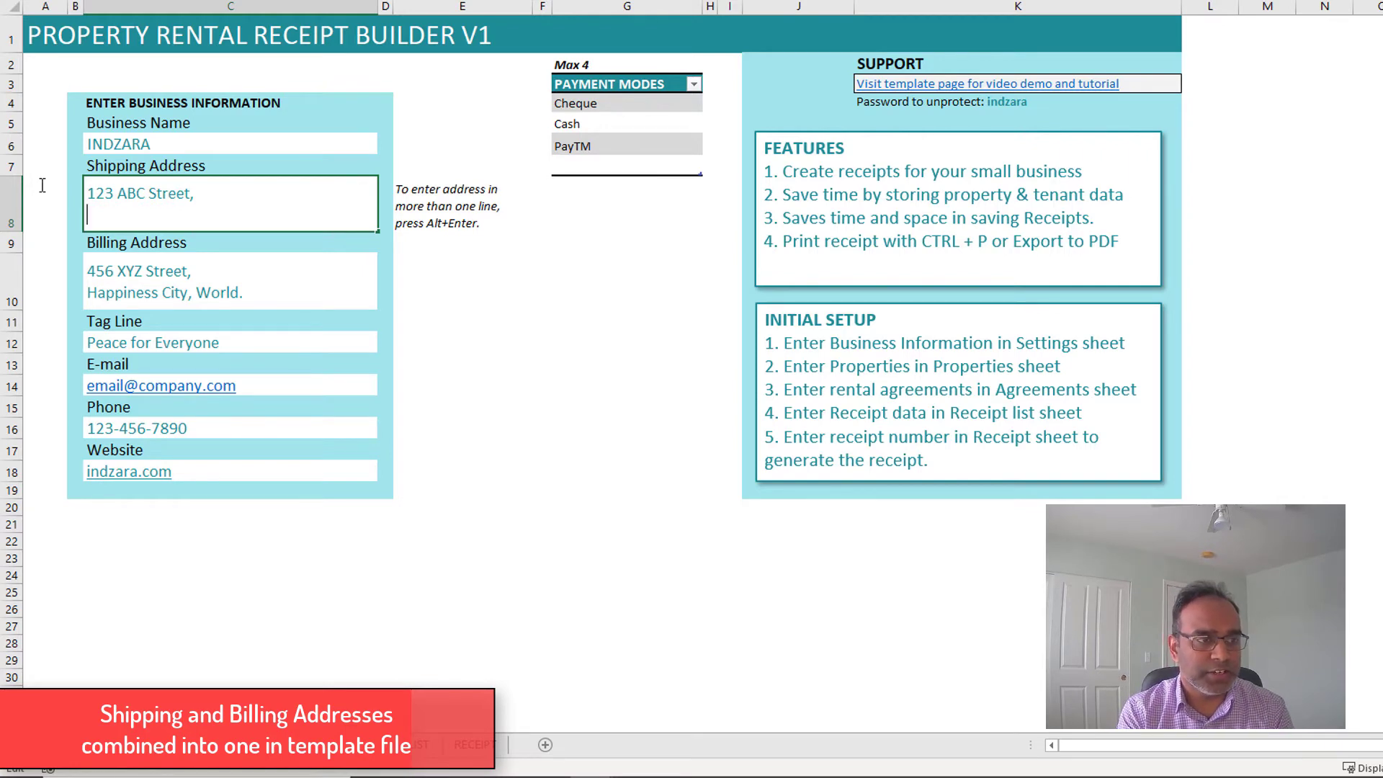
{"action": "type", "text": "City"}
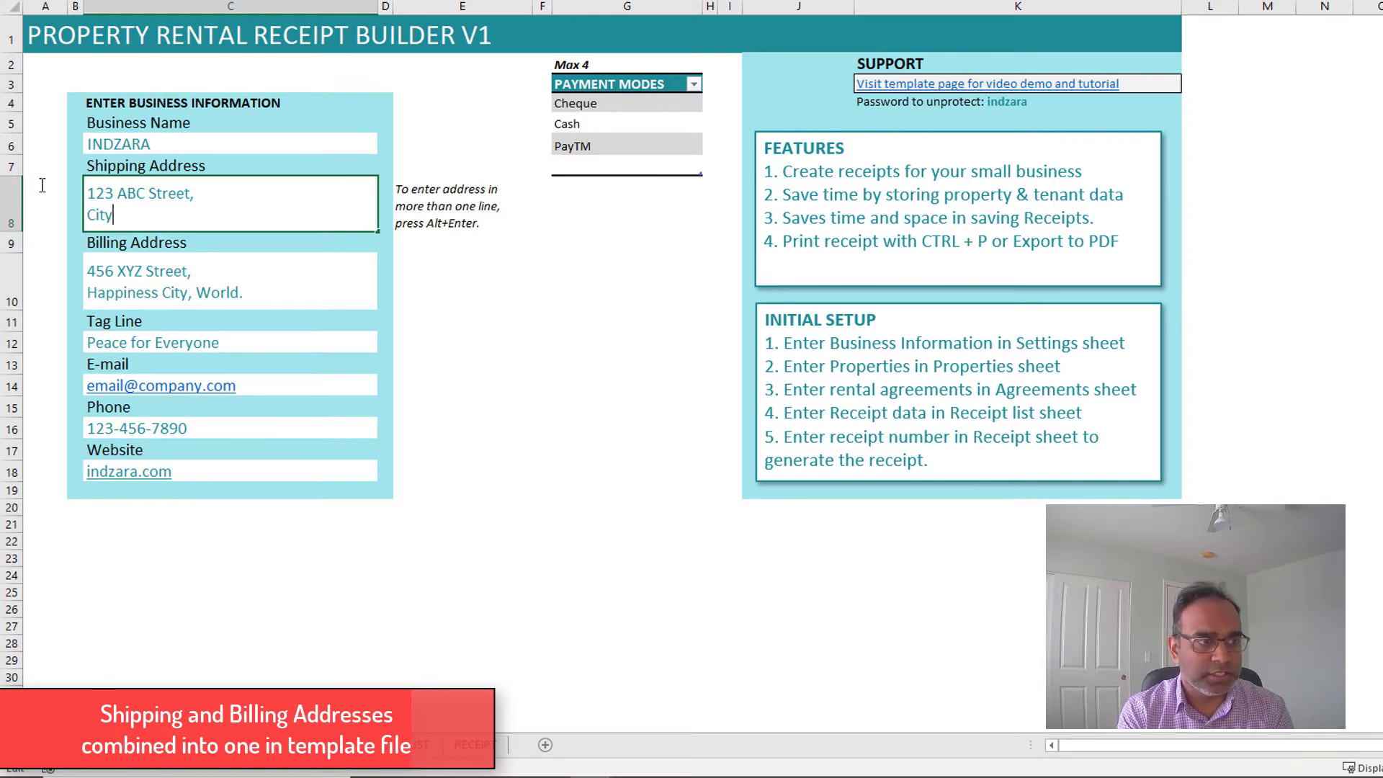
{"action": "type", "text": " Name, State, ZIp"}
{"action": "key", "text": "BackSpace"}
{"action": "key", "text": "BackSpace"}
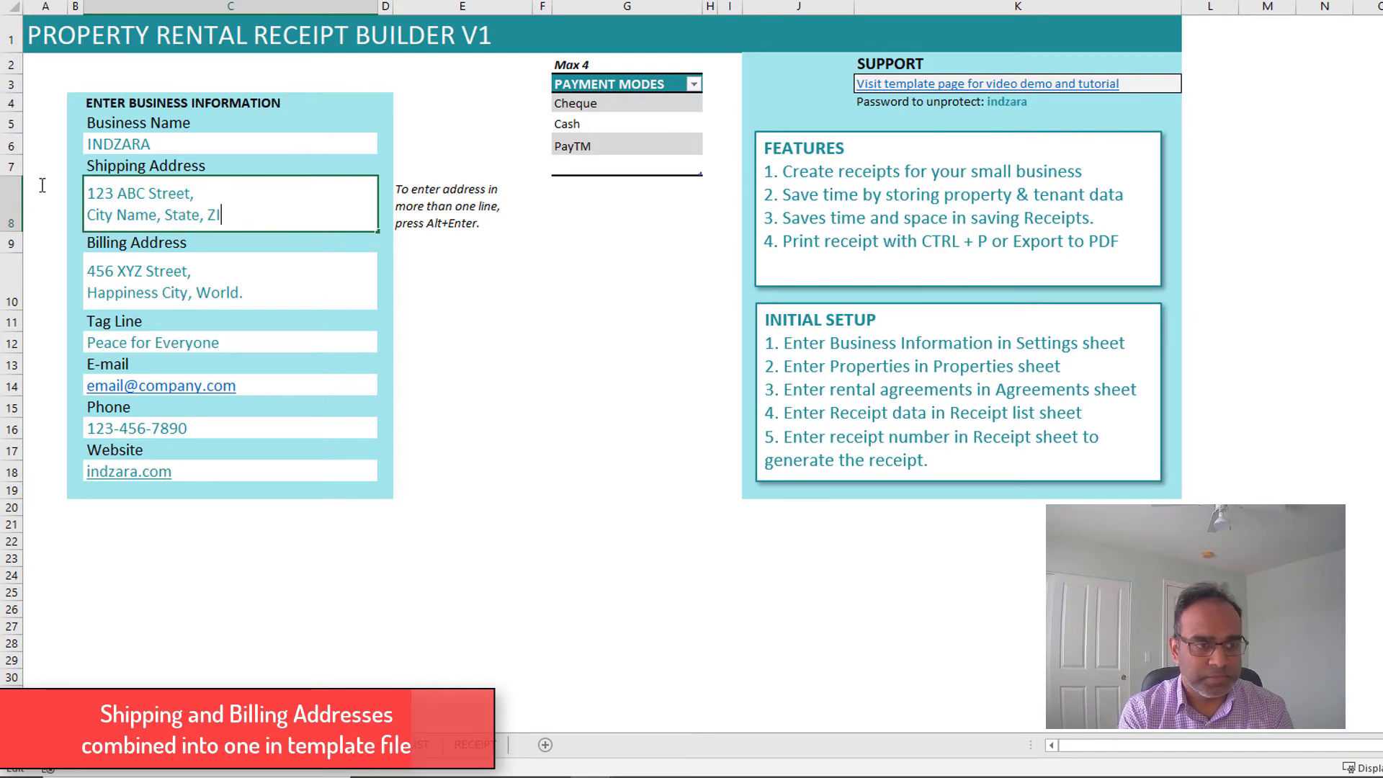
{"action": "type", "text": "ip"}
{"action": "key", "text": "Return"}
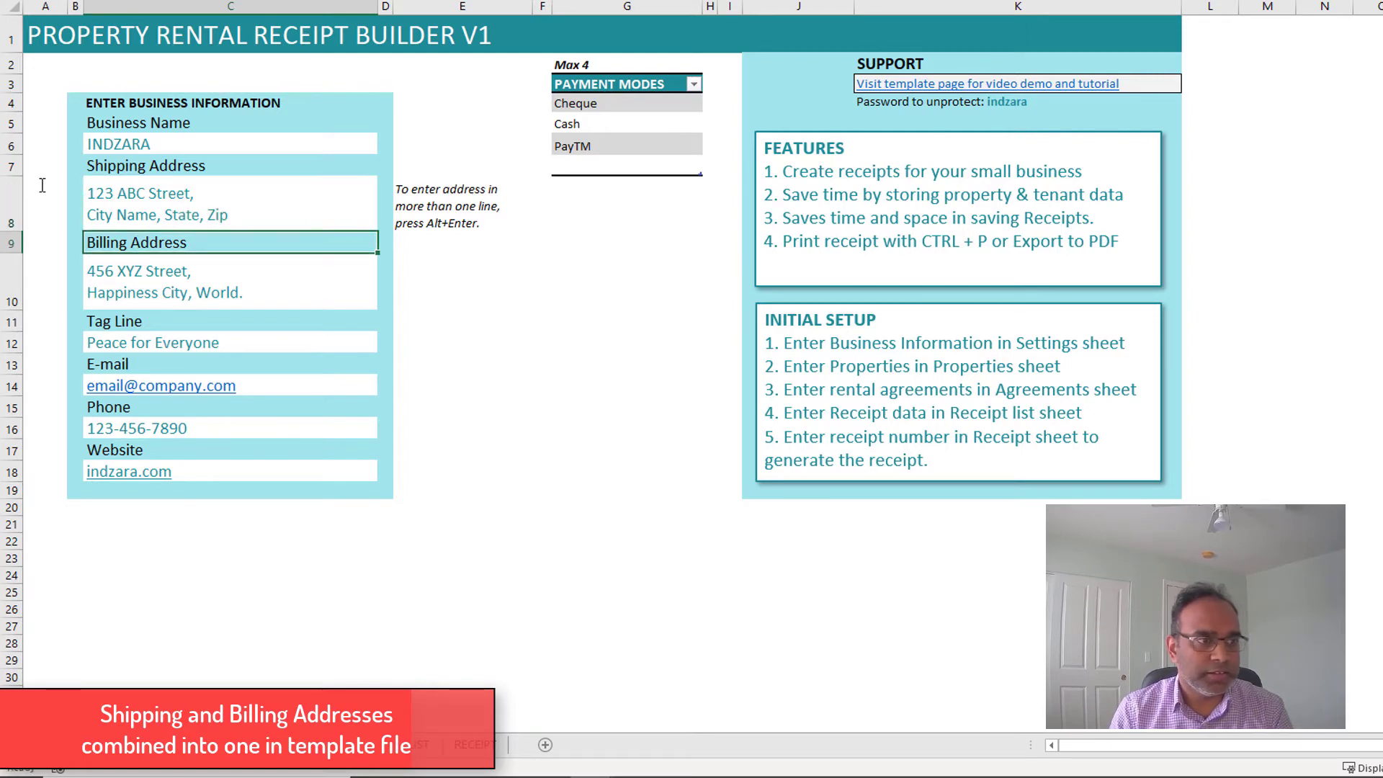
{"action": "left_click", "coordinate": [127, 190]}
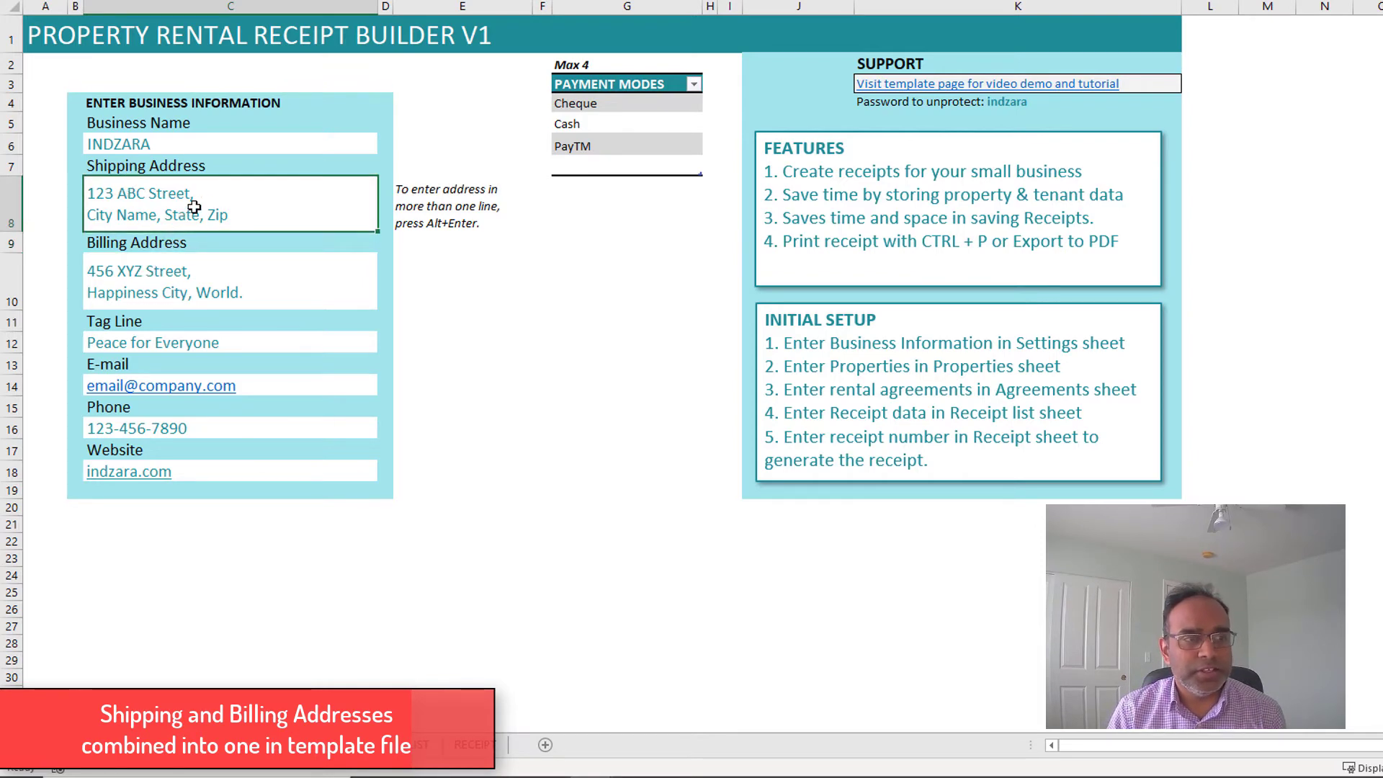
{"action": "left_click", "coordinate": [211, 289]}
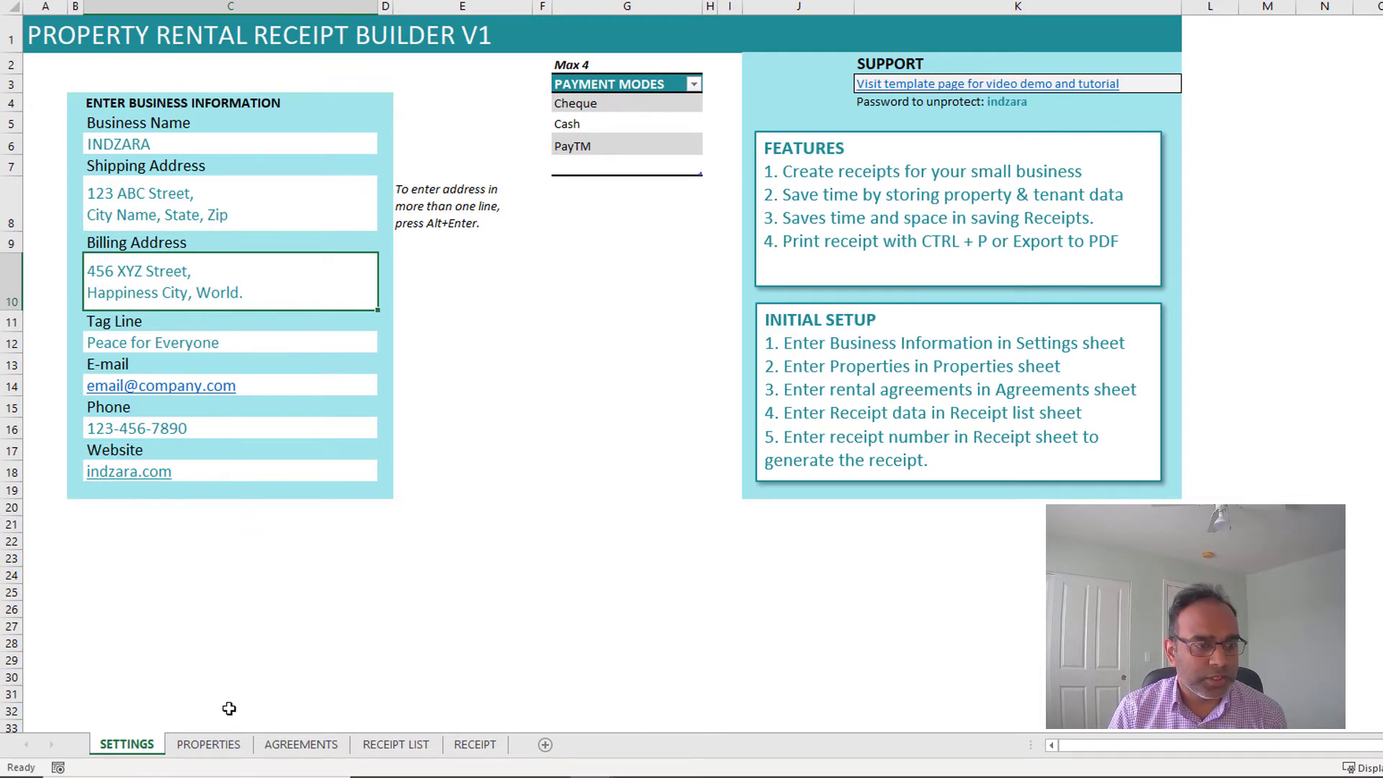
- On the PROPERTIES sheet, set the first property's ID to 234 and its name to My Blue Home
{"action": "left_click", "coordinate": [216, 746]}
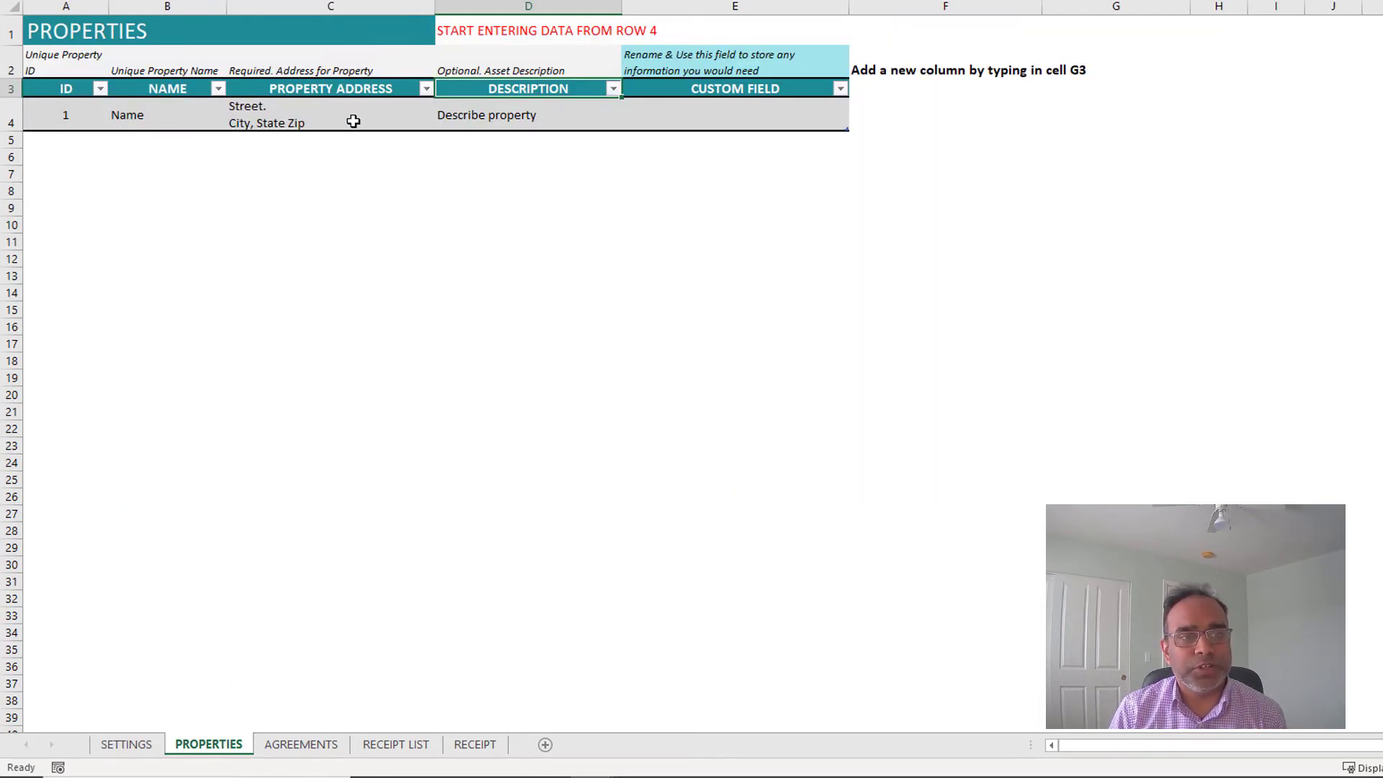
{"action": "left_click", "coordinate": [68, 116]}
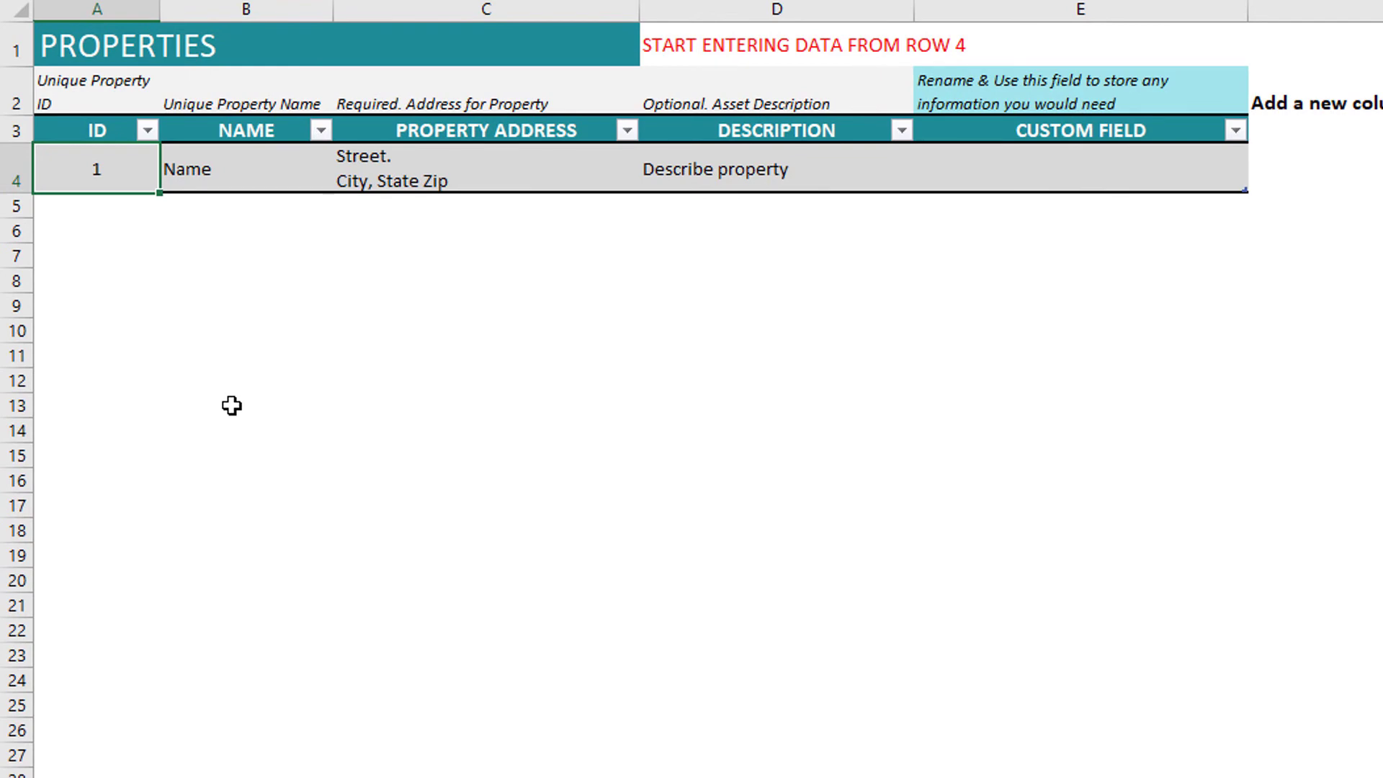
{"action": "type", "text": "234"}
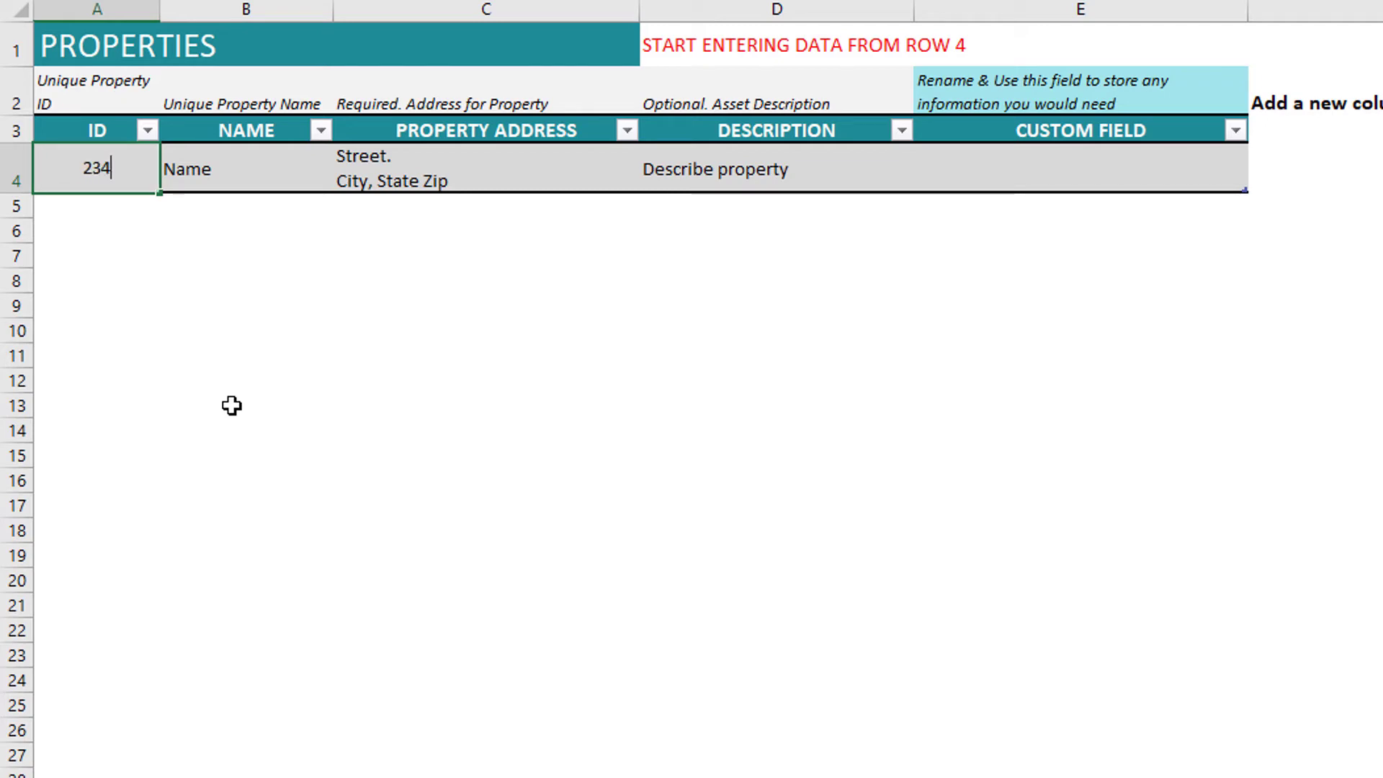
{"action": "key", "text": "Tab"}
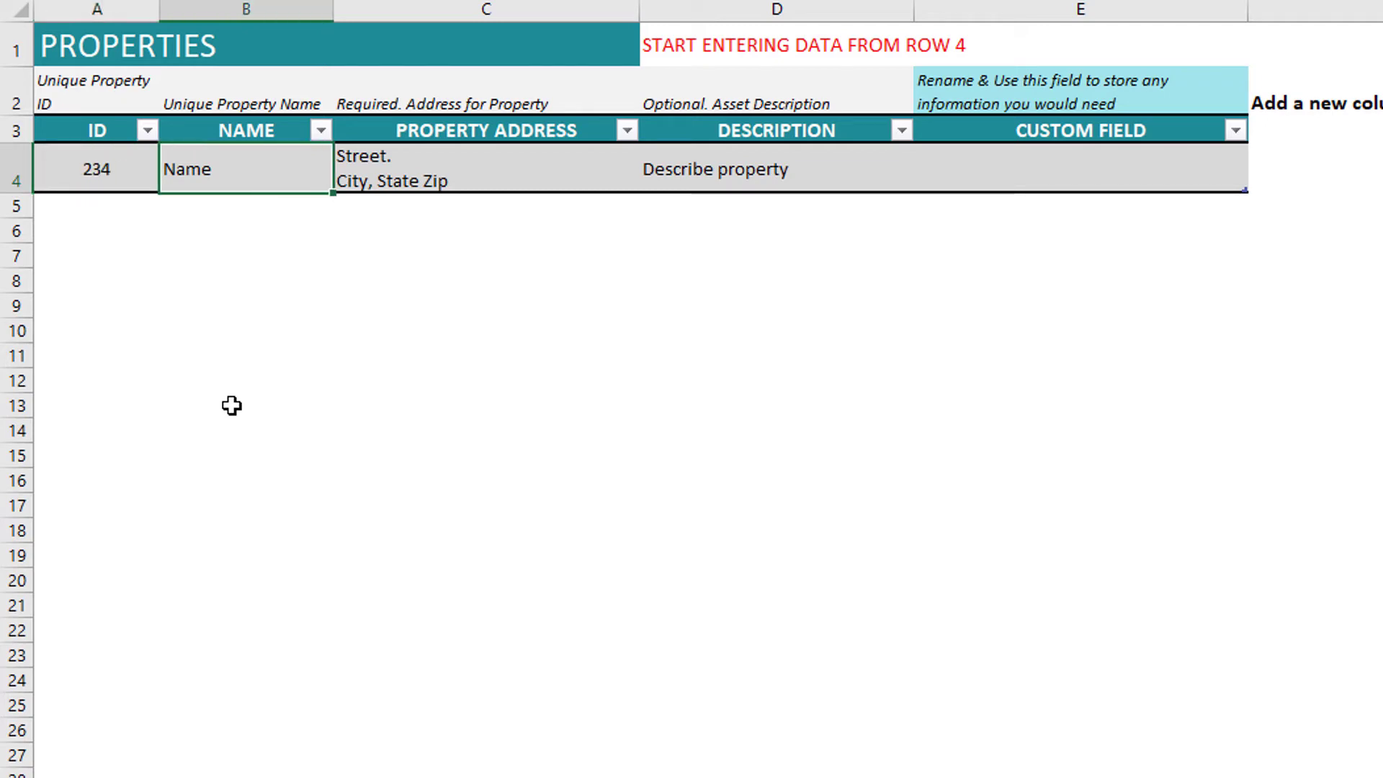
{"action": "type", "text": "My"}
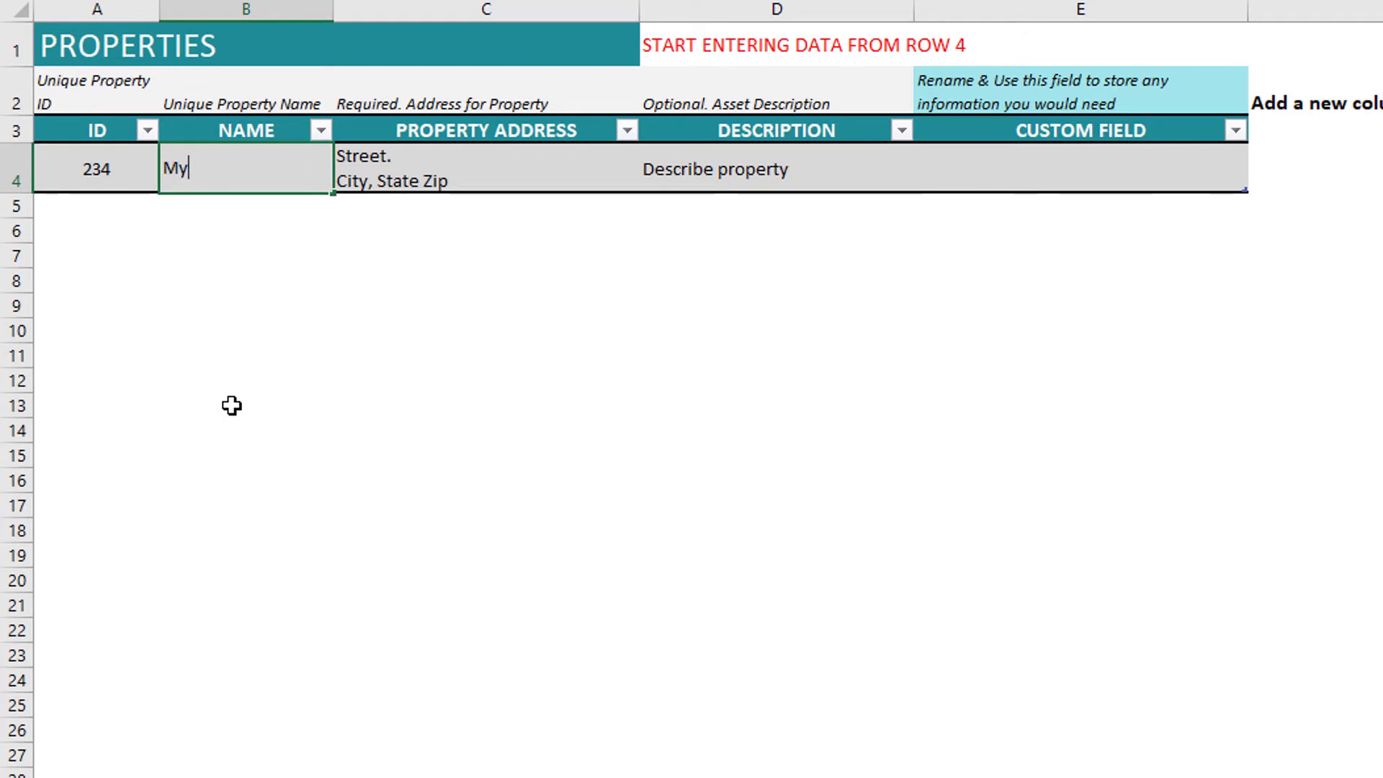
{"action": "type", "text": " Blue Home"}
{"action": "key", "text": "Tab"}
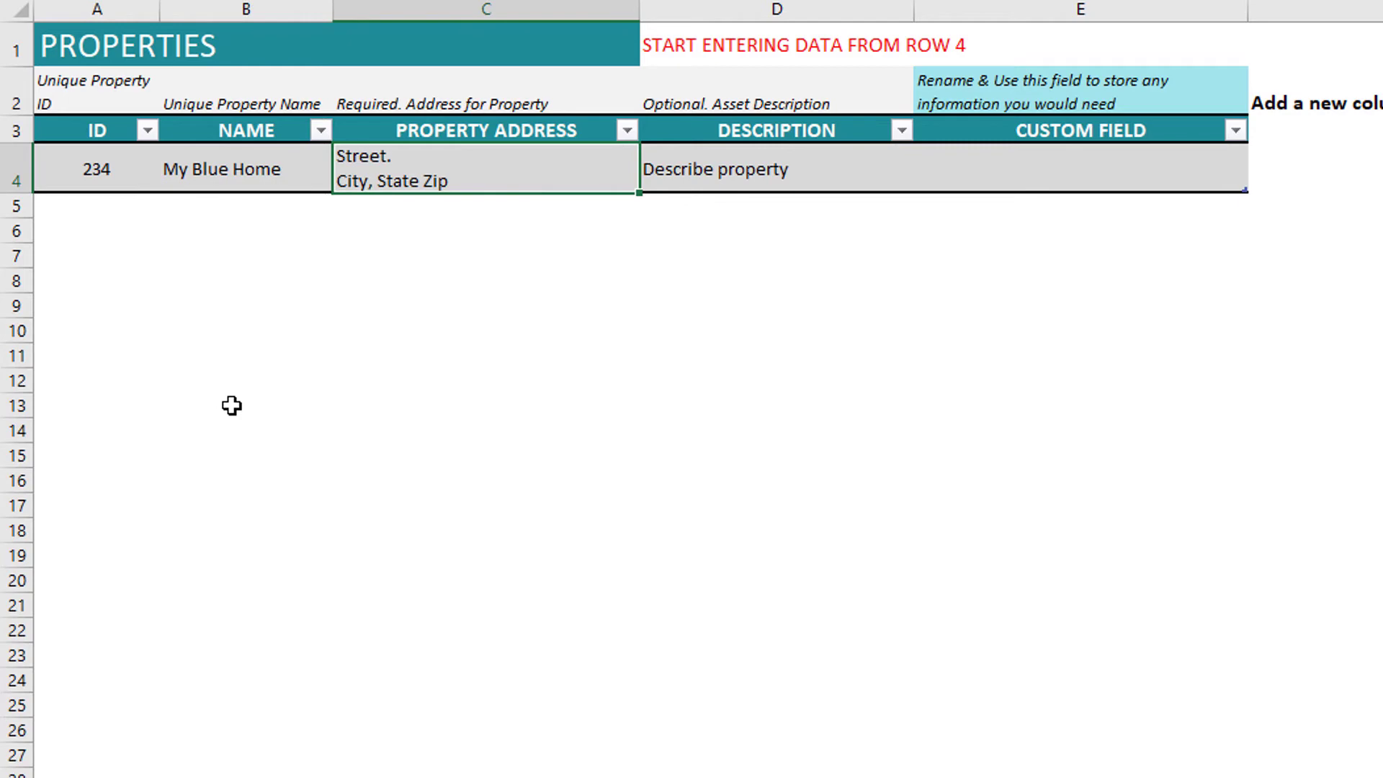
- Check the first property's address, and set its description to "Home located next to a lake"
{"action": "double_click", "coordinate": [396, 164]}
{"action": "key", "text": "Escape"}
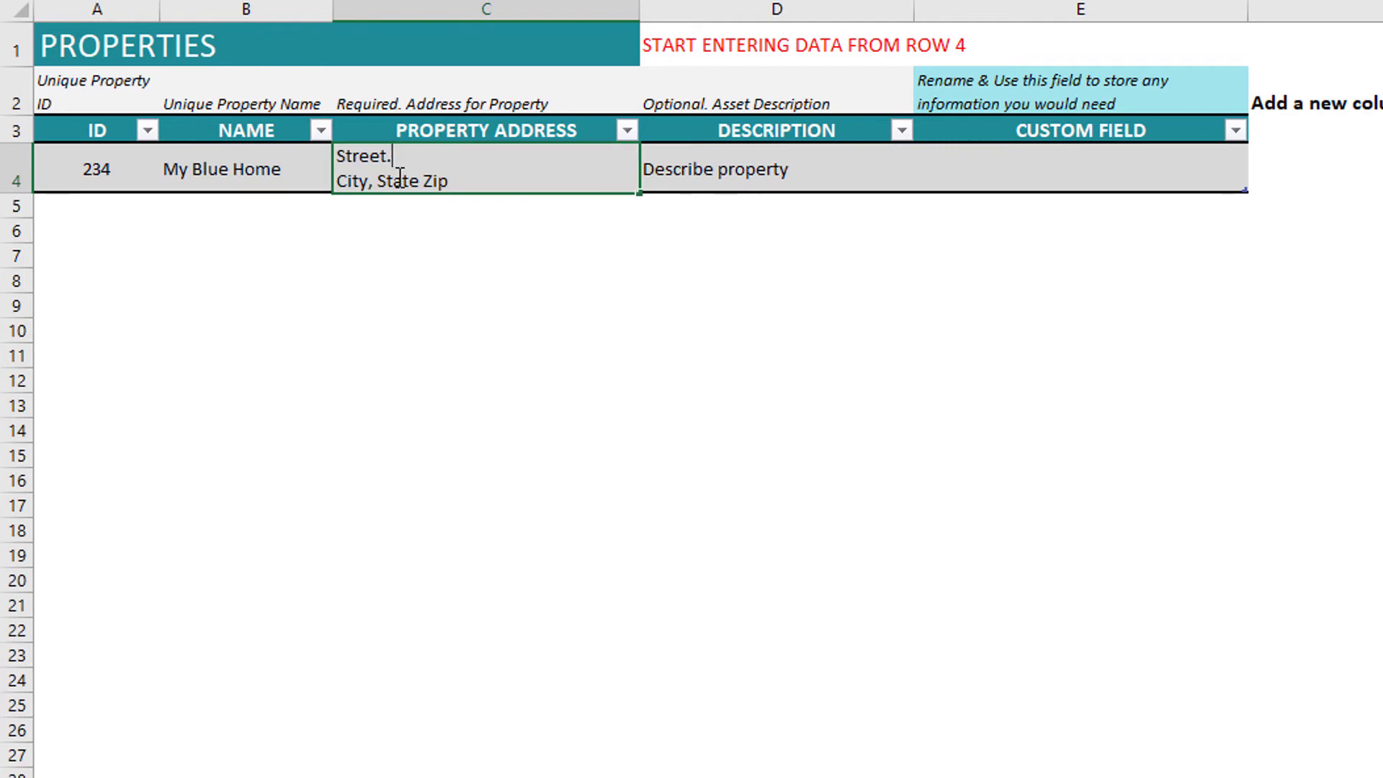
{"action": "left_click", "coordinate": [788, 180]}
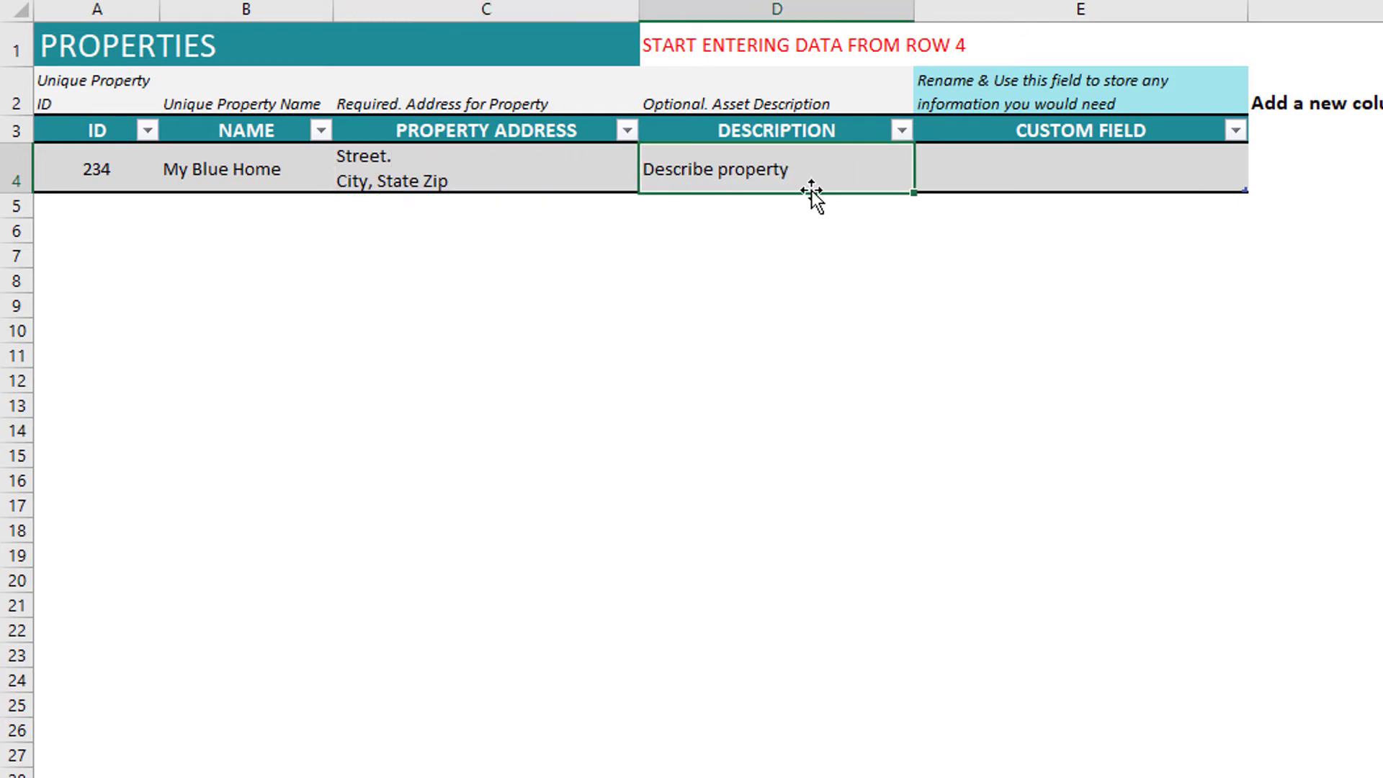
{"action": "type", "text": "H"}
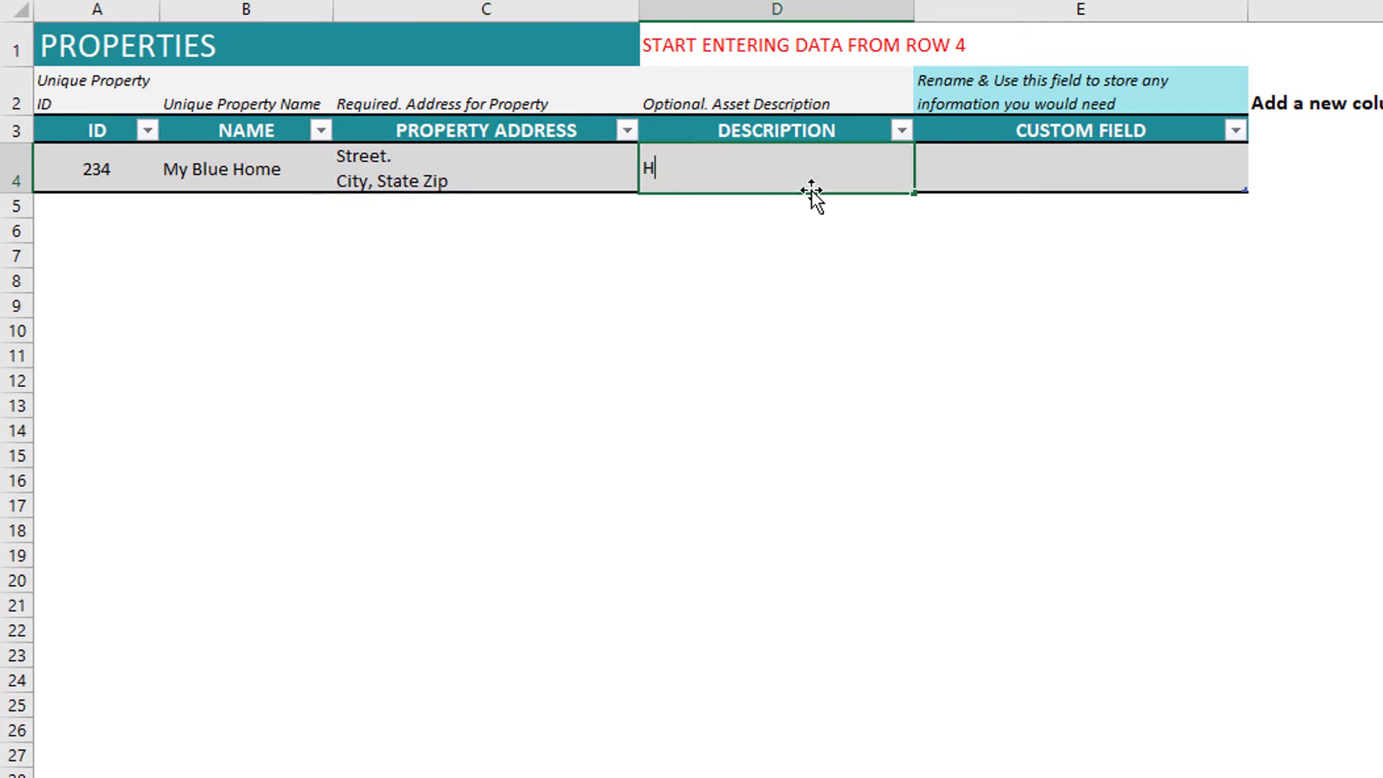
{"action": "type", "text": "ome located ne"}
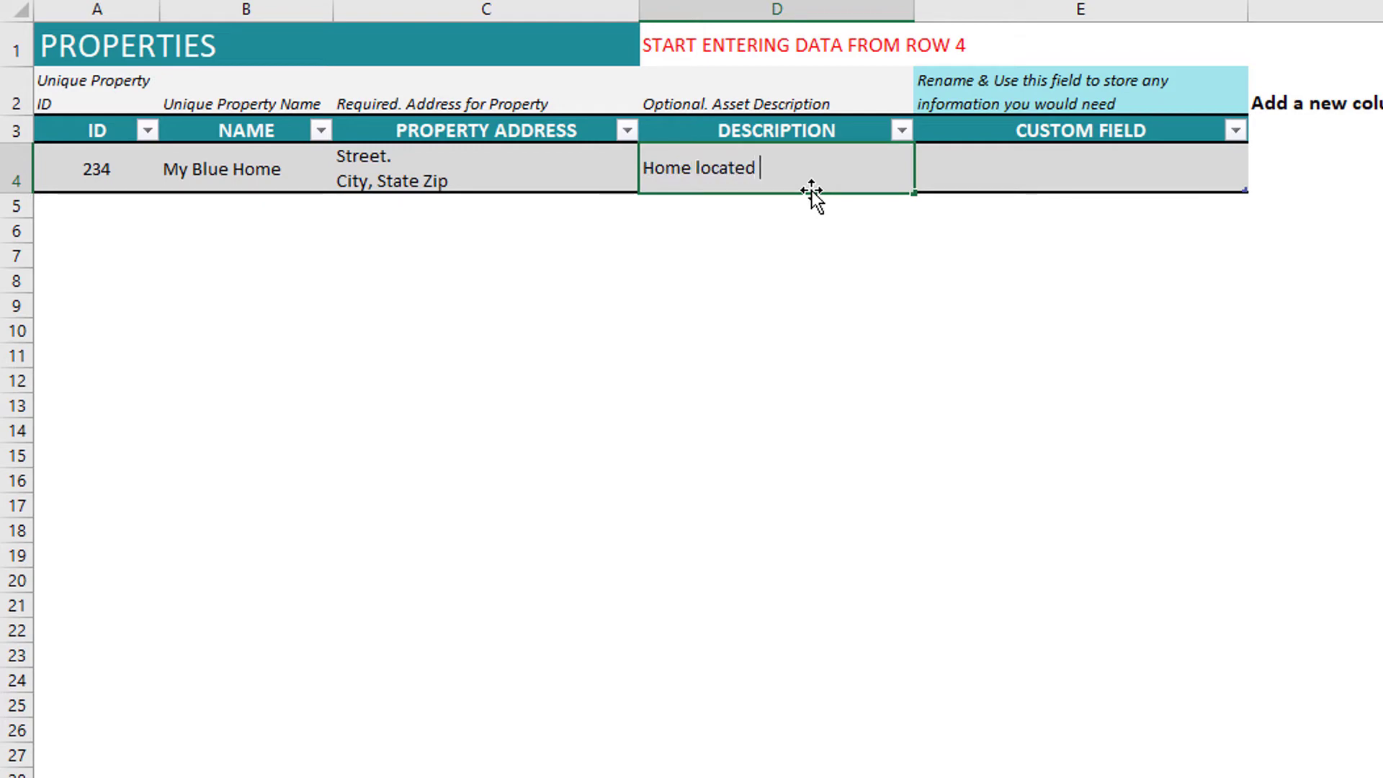
{"action": "type", "text": "xt to"}
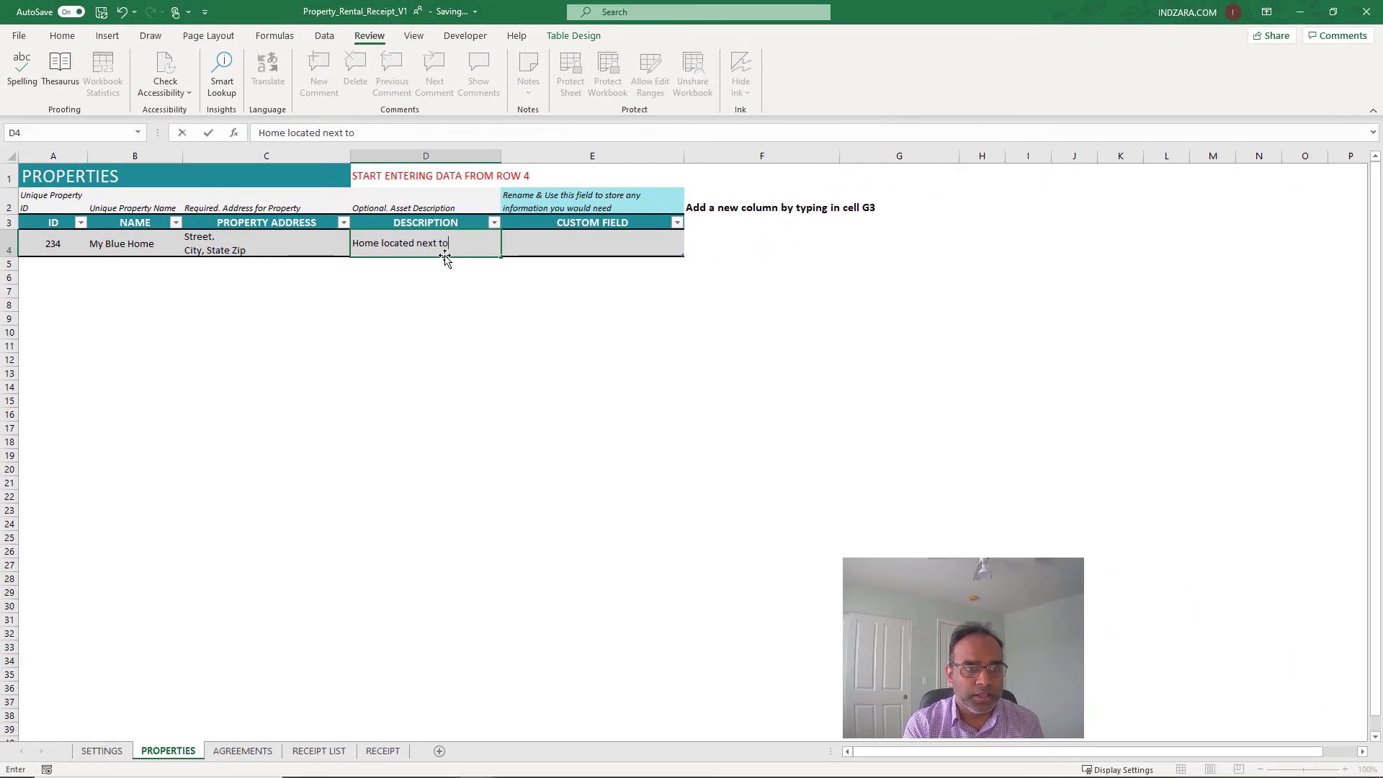
{"action": "type", "text": " a lake"}
{"action": "key", "text": "Return"}
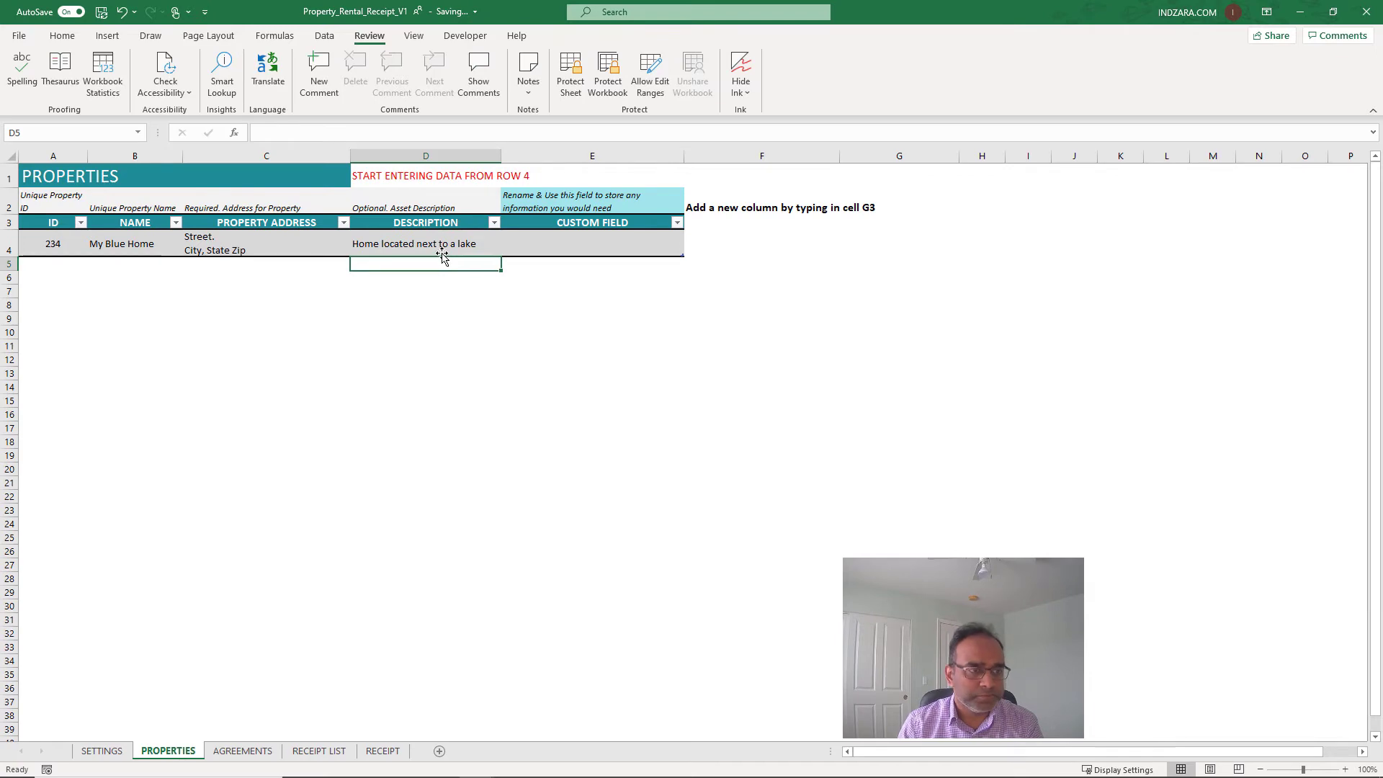
- In the first row of the AGREEMENTS sheet, enter the tenant's name and choose My Blue Home as the property
{"action": "left_click", "coordinate": [242, 750]}
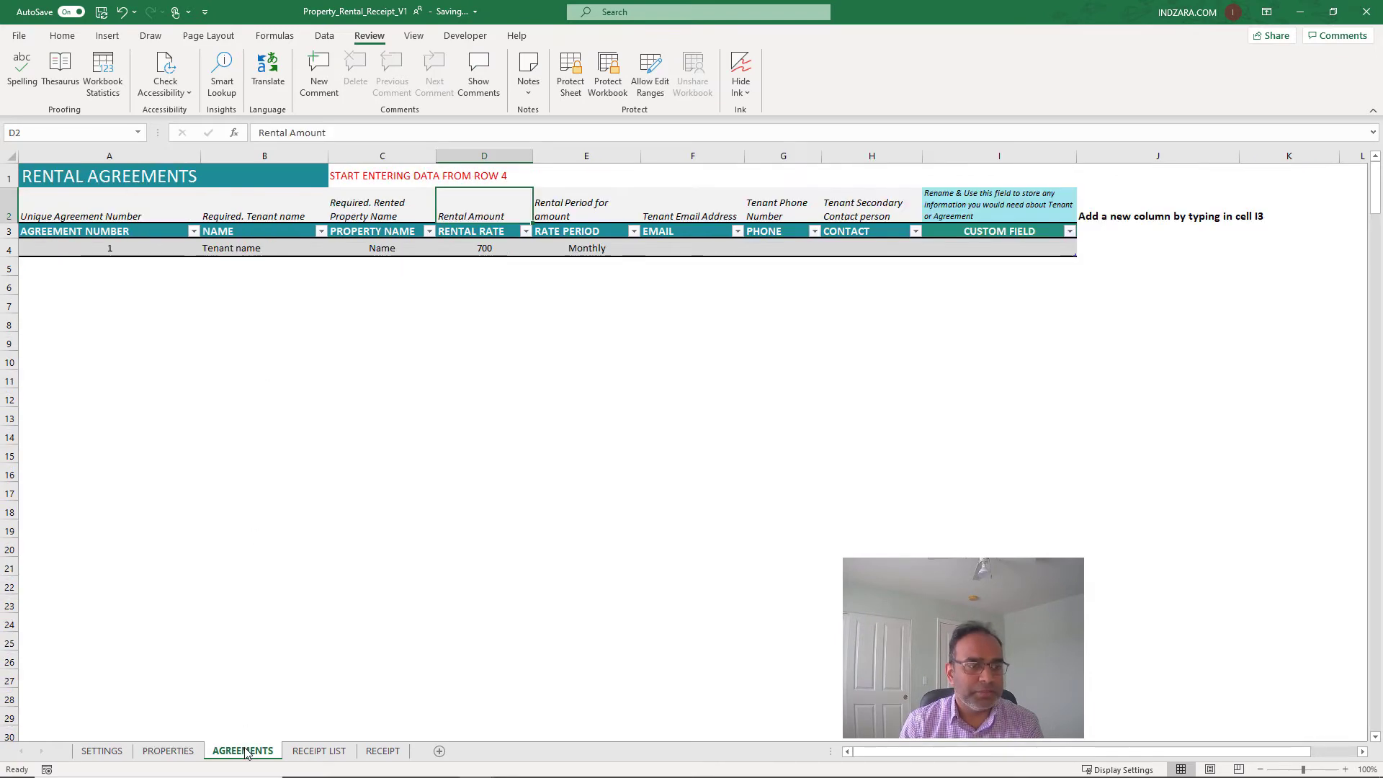
{"action": "left_click", "coordinate": [141, 248]}
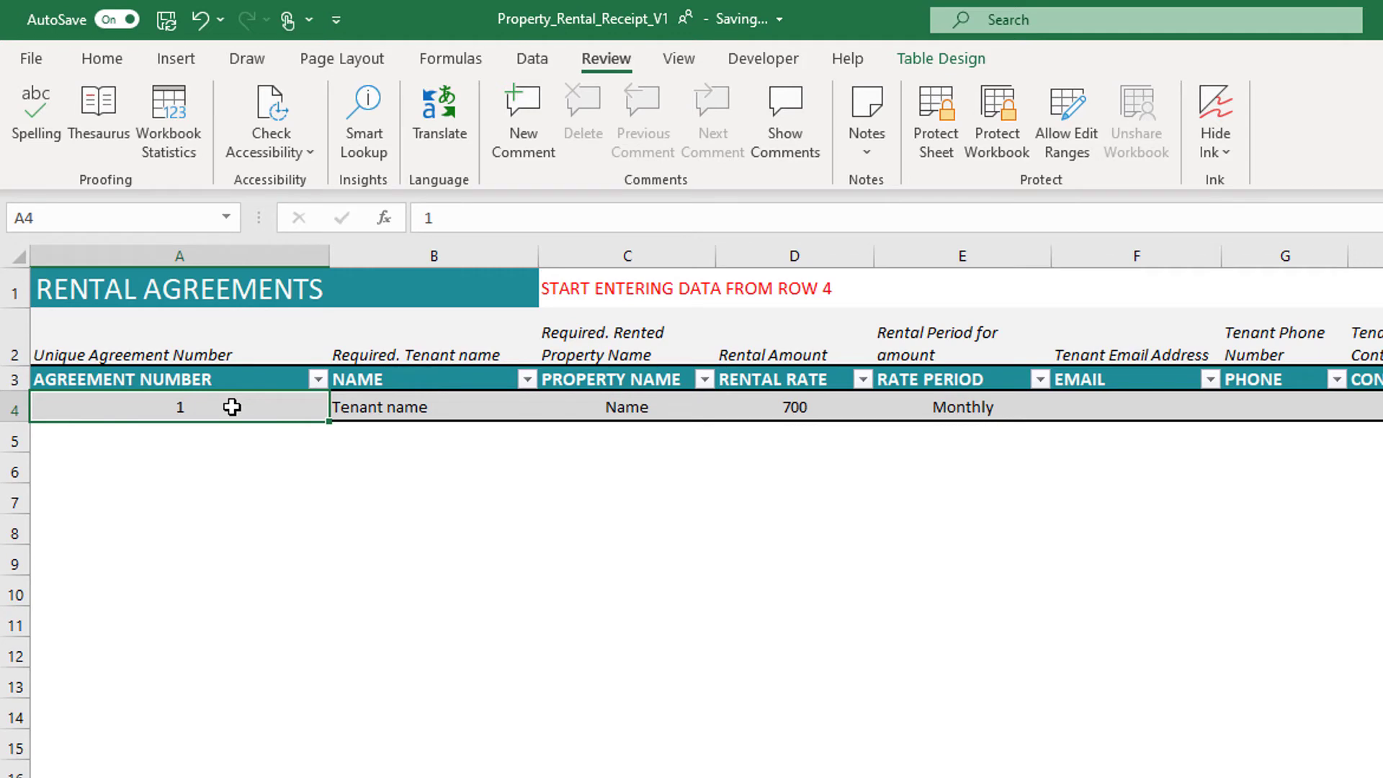
{"action": "key", "text": "Tab"}
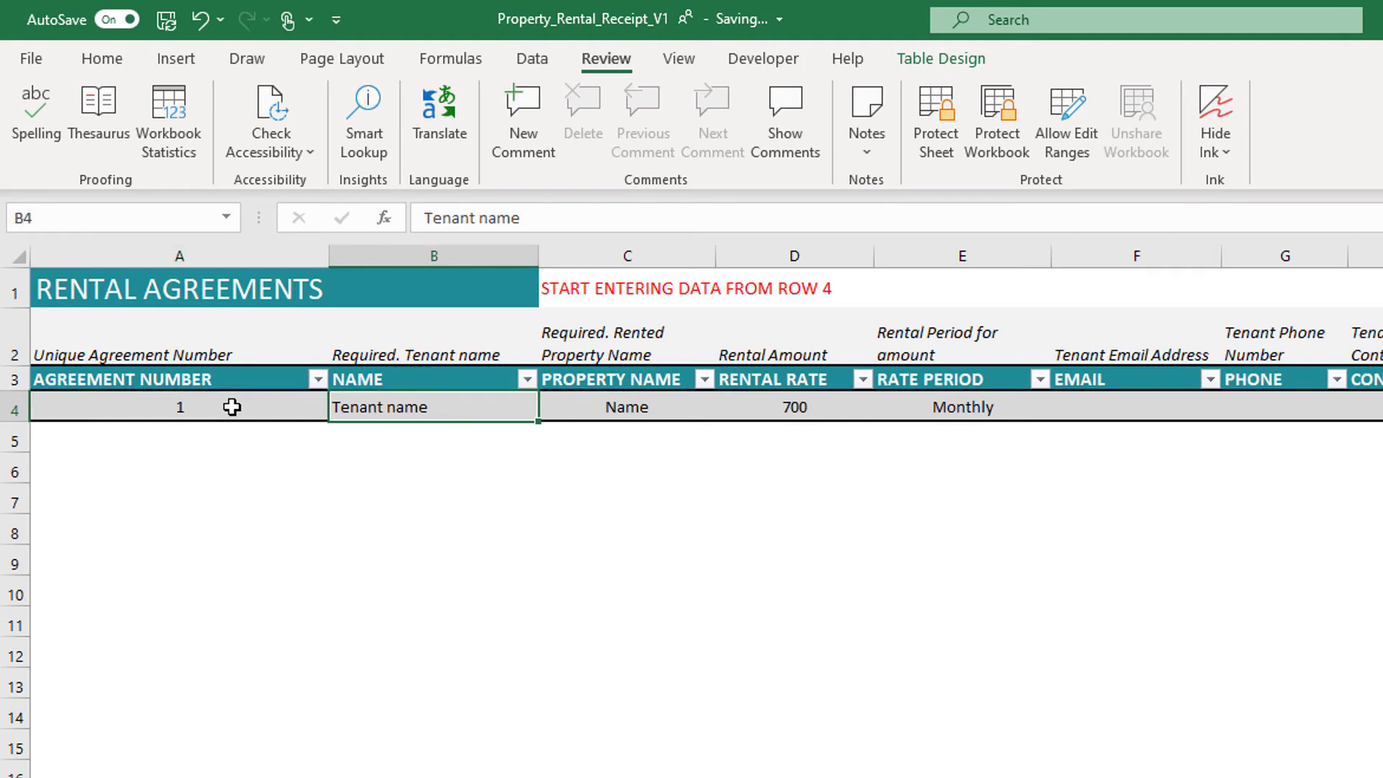
{"action": "type", "text": "Adam"}
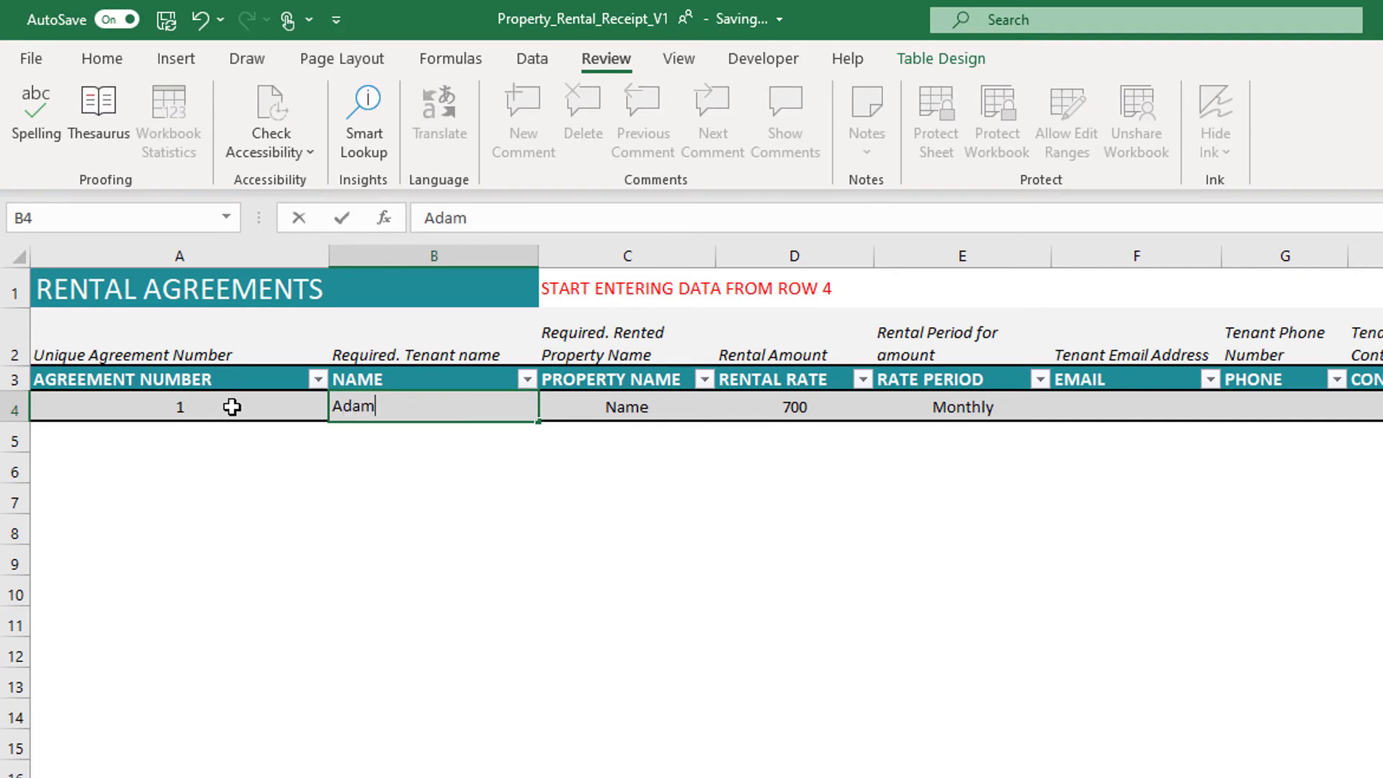
{"action": "key", "text": "Tab"}
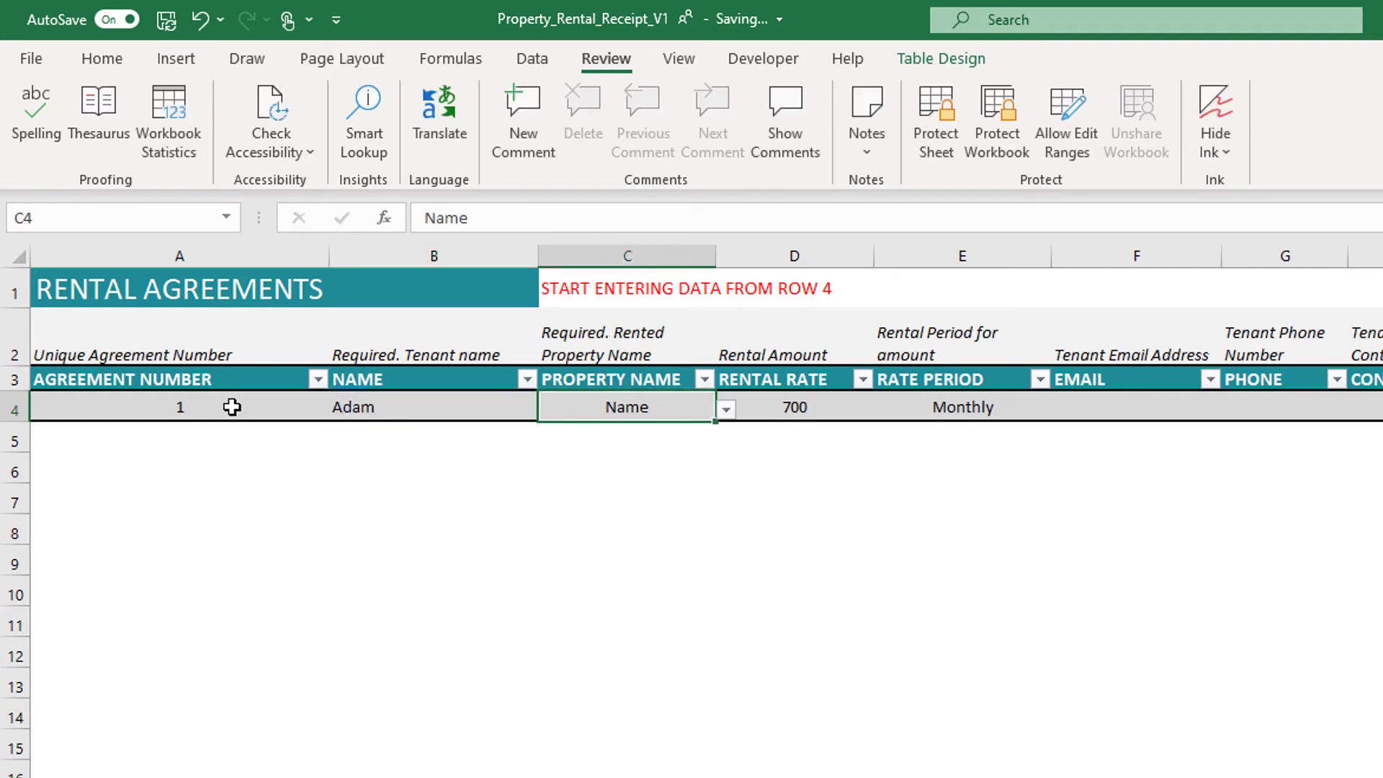
{"action": "left_click", "coordinate": [726, 409]}
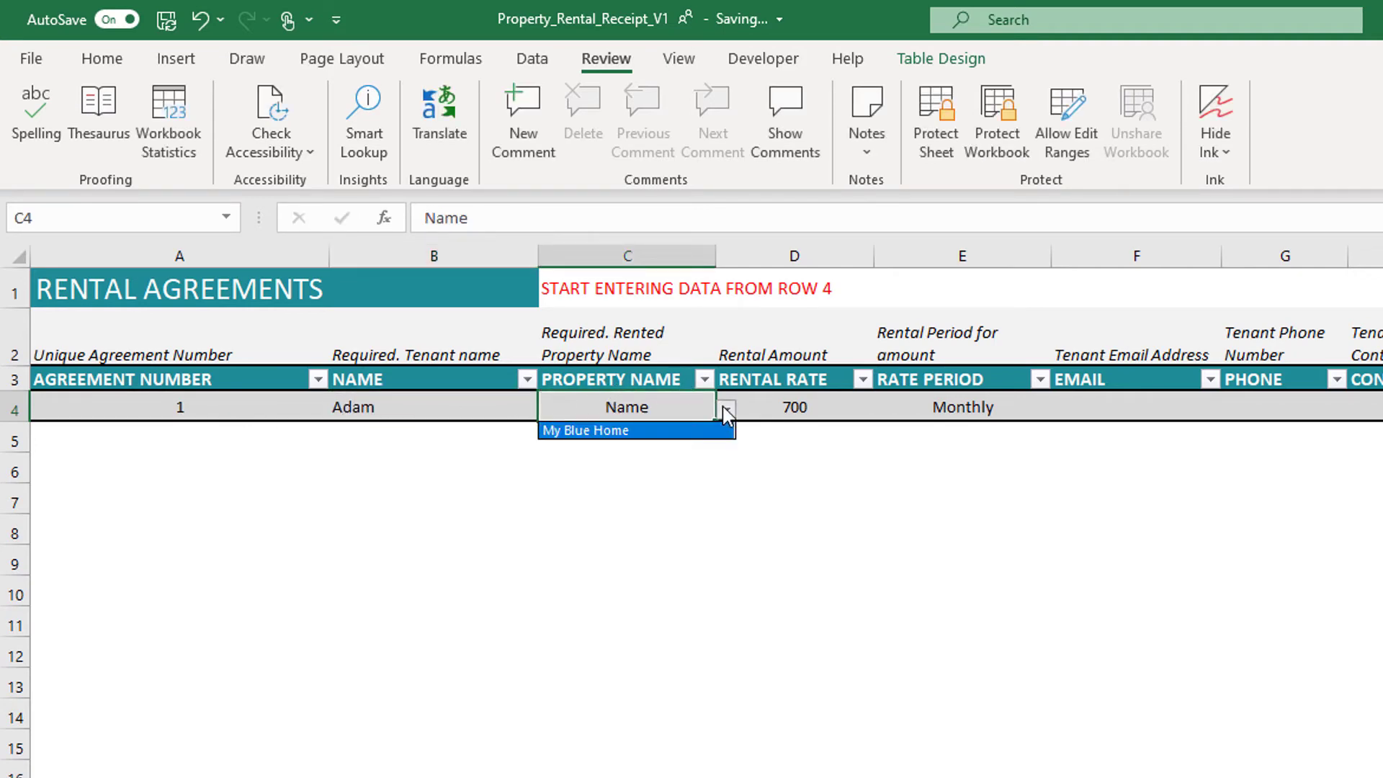
{"action": "left_click", "coordinate": [650, 431]}
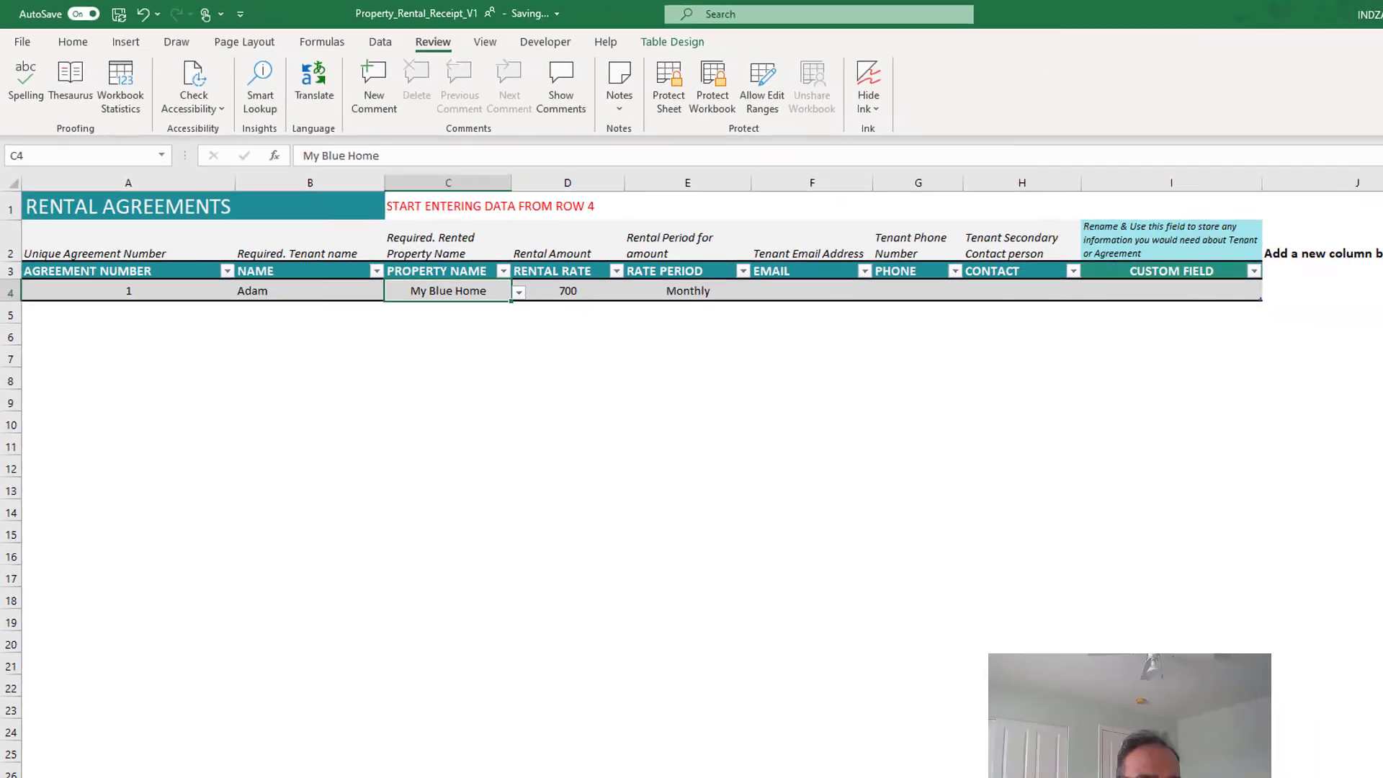
- Add a second property with ID 458 and the name "My red Home" on the PROPERTIES sheet
{"action": "left_click", "coordinate": [175, 751]}
{"action": "left_click", "coordinate": [50, 269]}
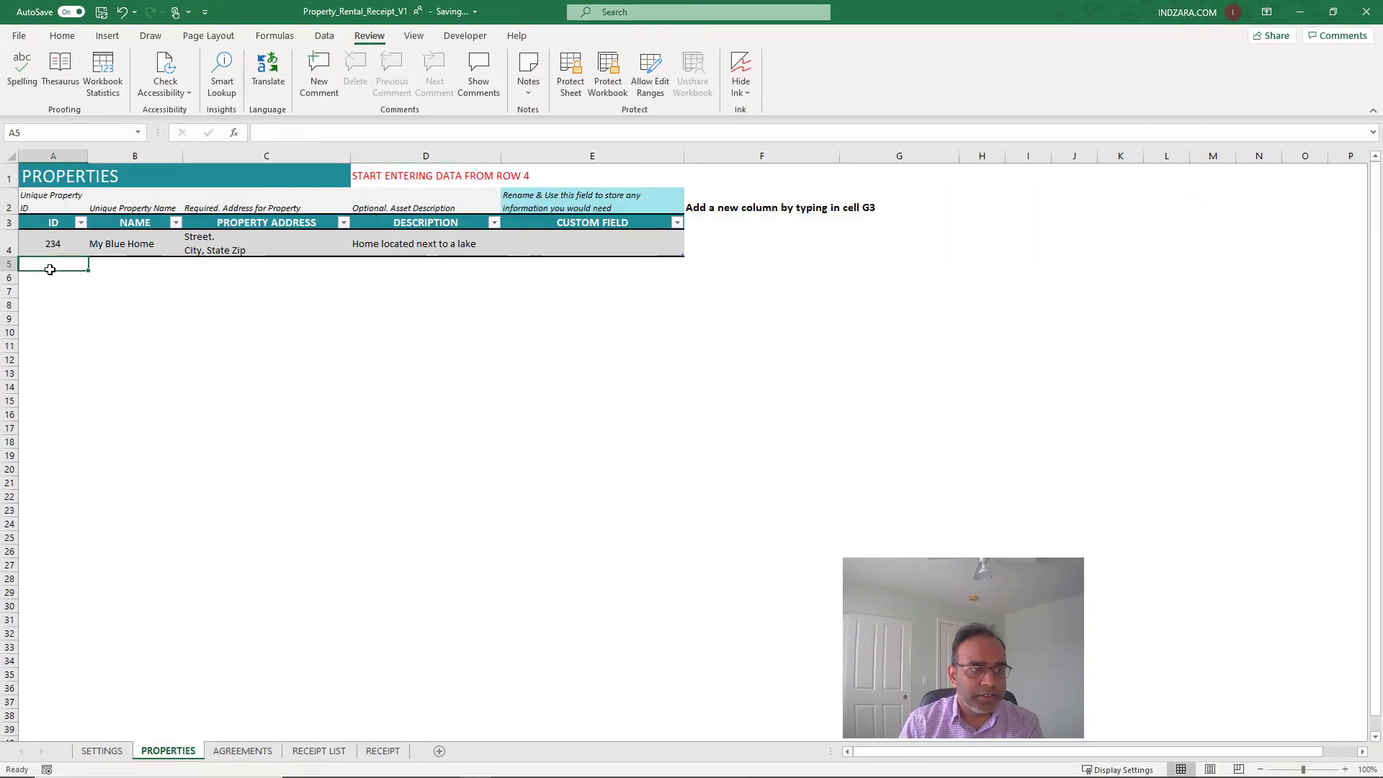
{"action": "type", "text": "458"}
{"action": "key", "text": "Tab"}
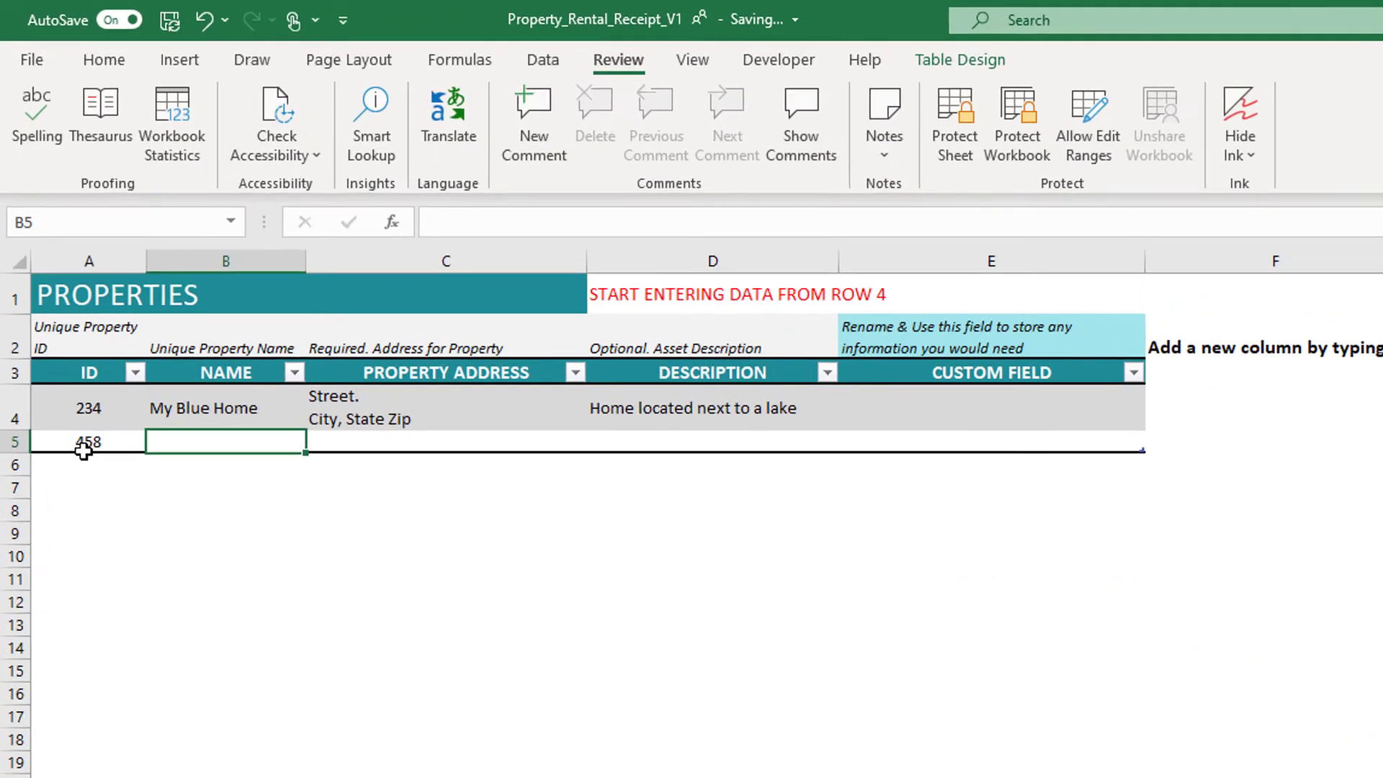
{"action": "type", "text": "My red "}
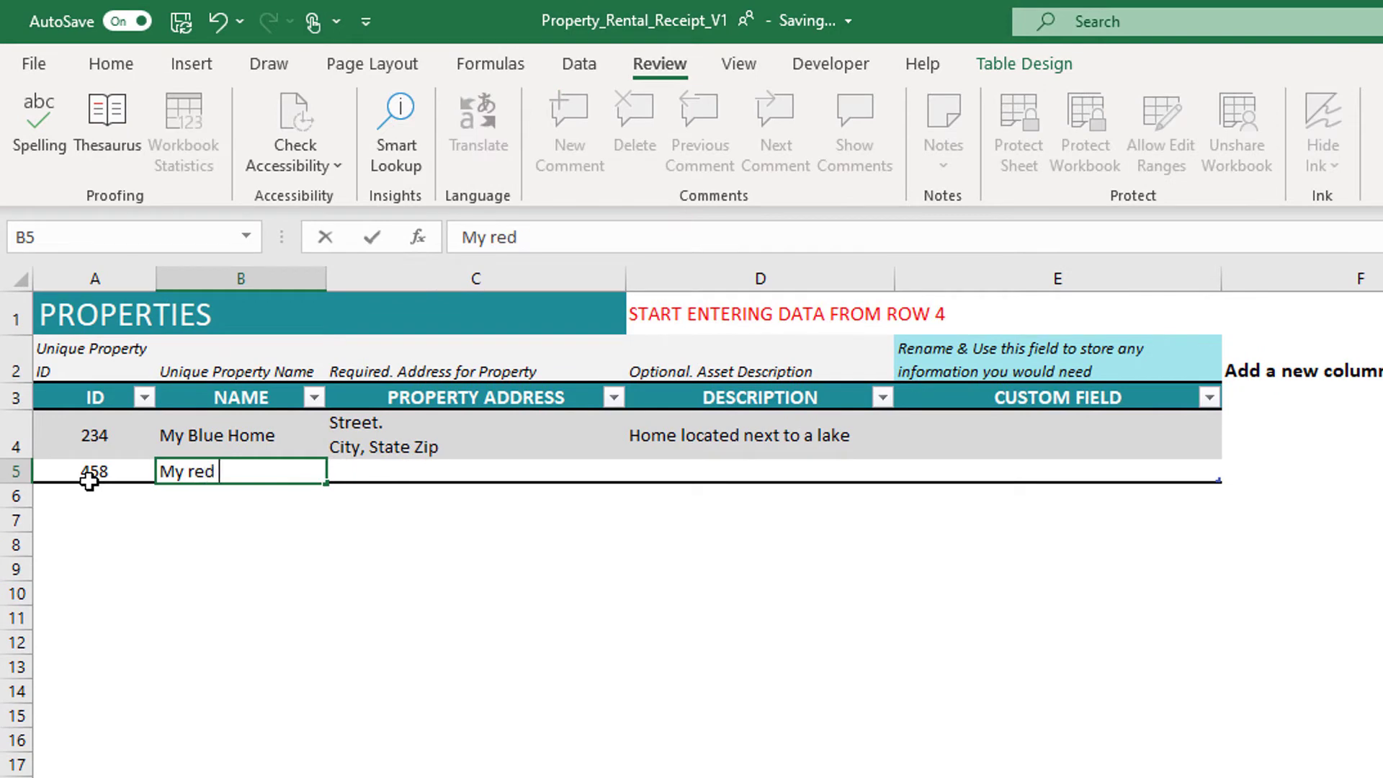
{"action": "type", "text": "Home"}
{"action": "key", "text": "Tab"}
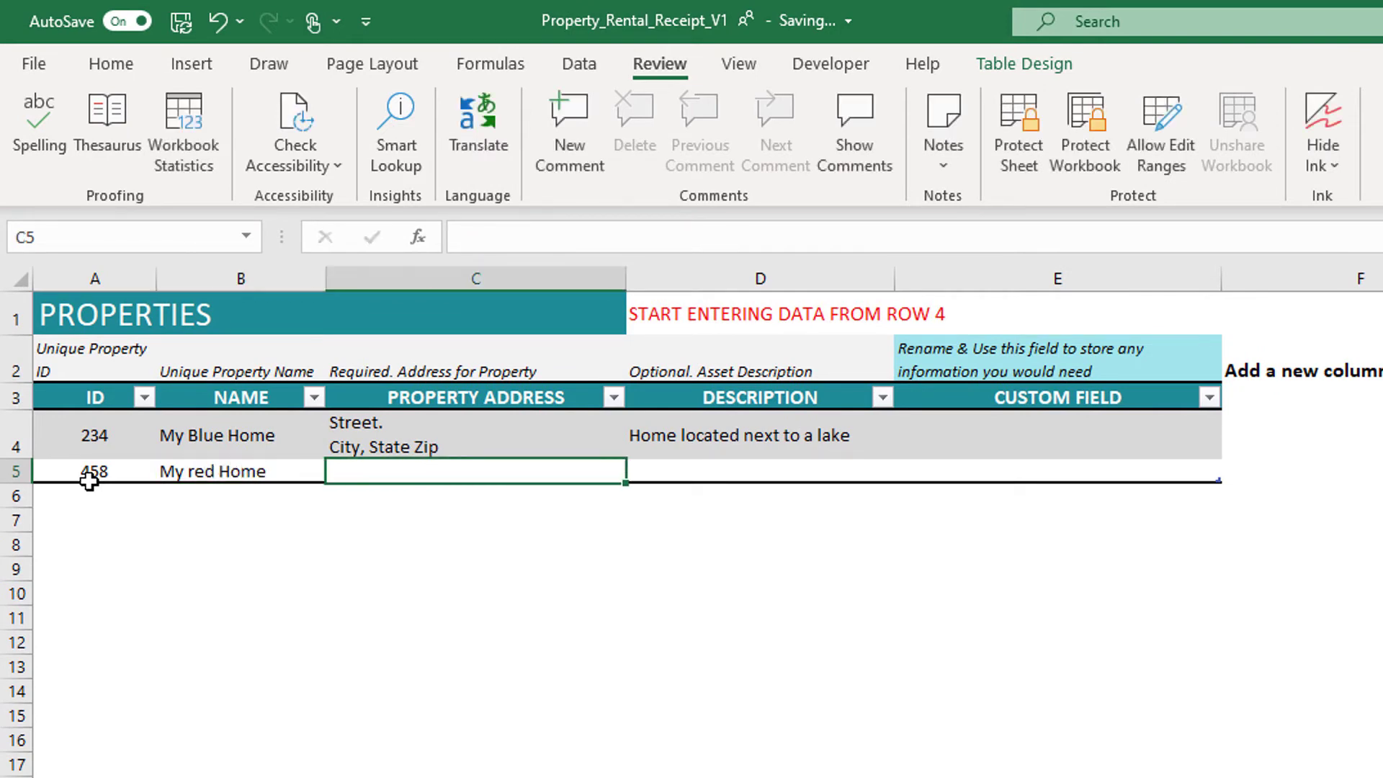
- Copy the address from the row above to the second property and put its property ID before the street line
{"action": "key", "text": "ctrl+d"}
{"action": "left_click", "coordinate": [616, 237]}
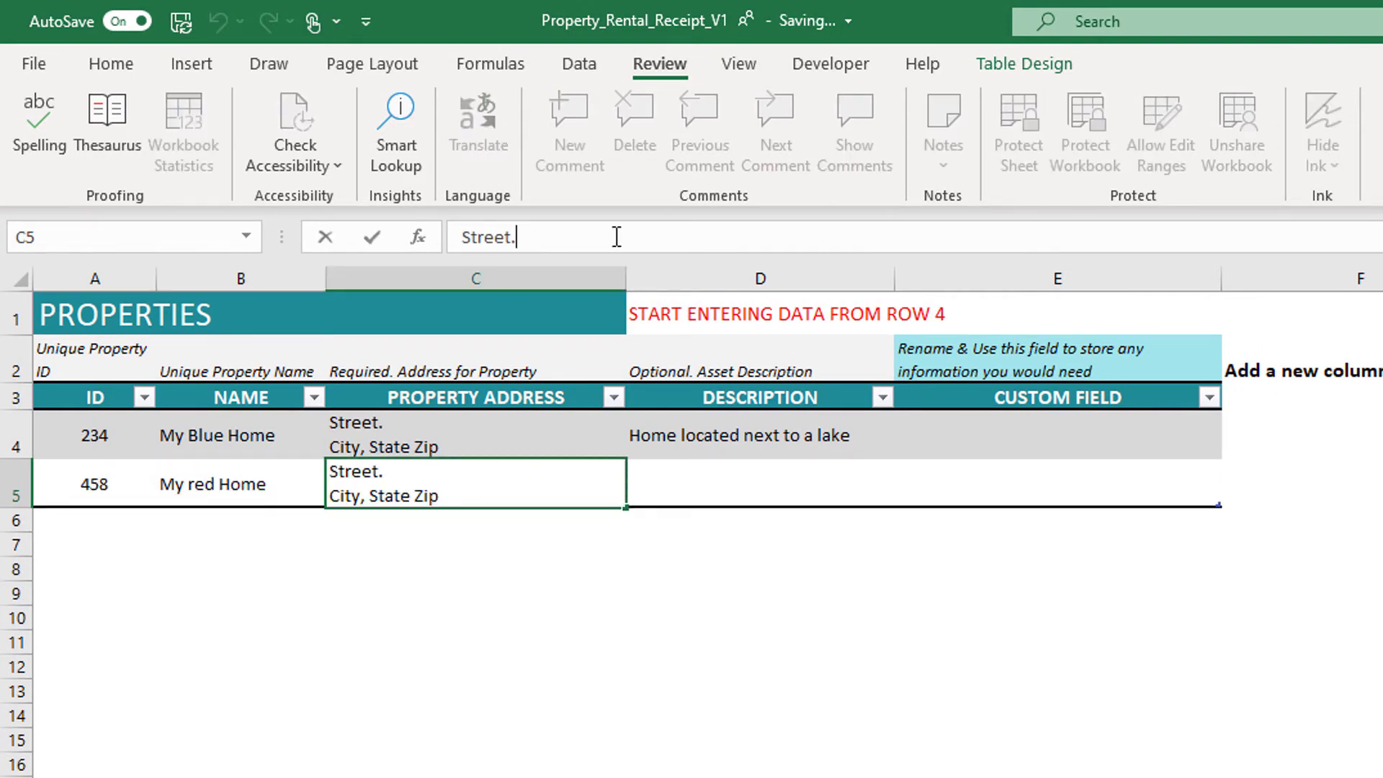
{"action": "key", "text": "Home"}
{"action": "type", "text": "1"}
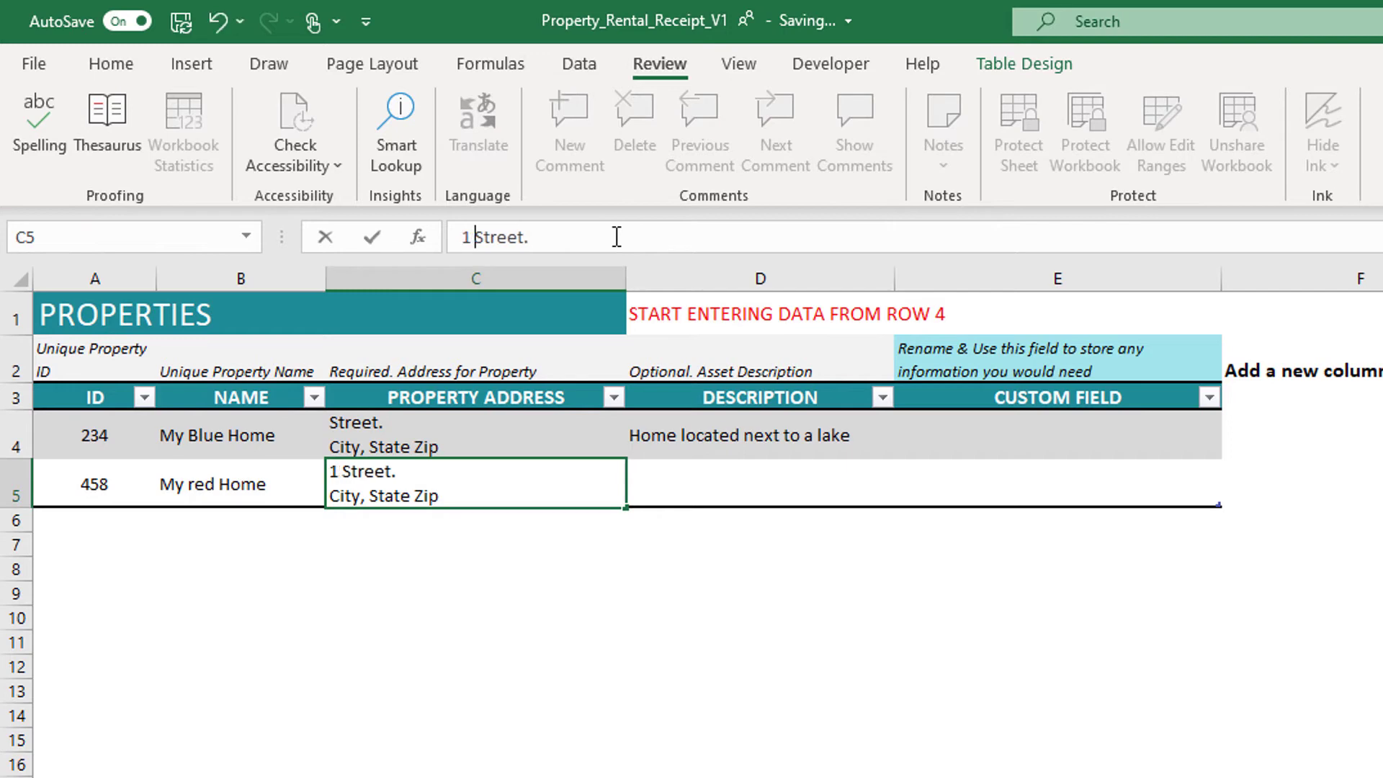
{"action": "key", "text": "BackSpace"}
{"action": "key", "text": "BackSpace"}
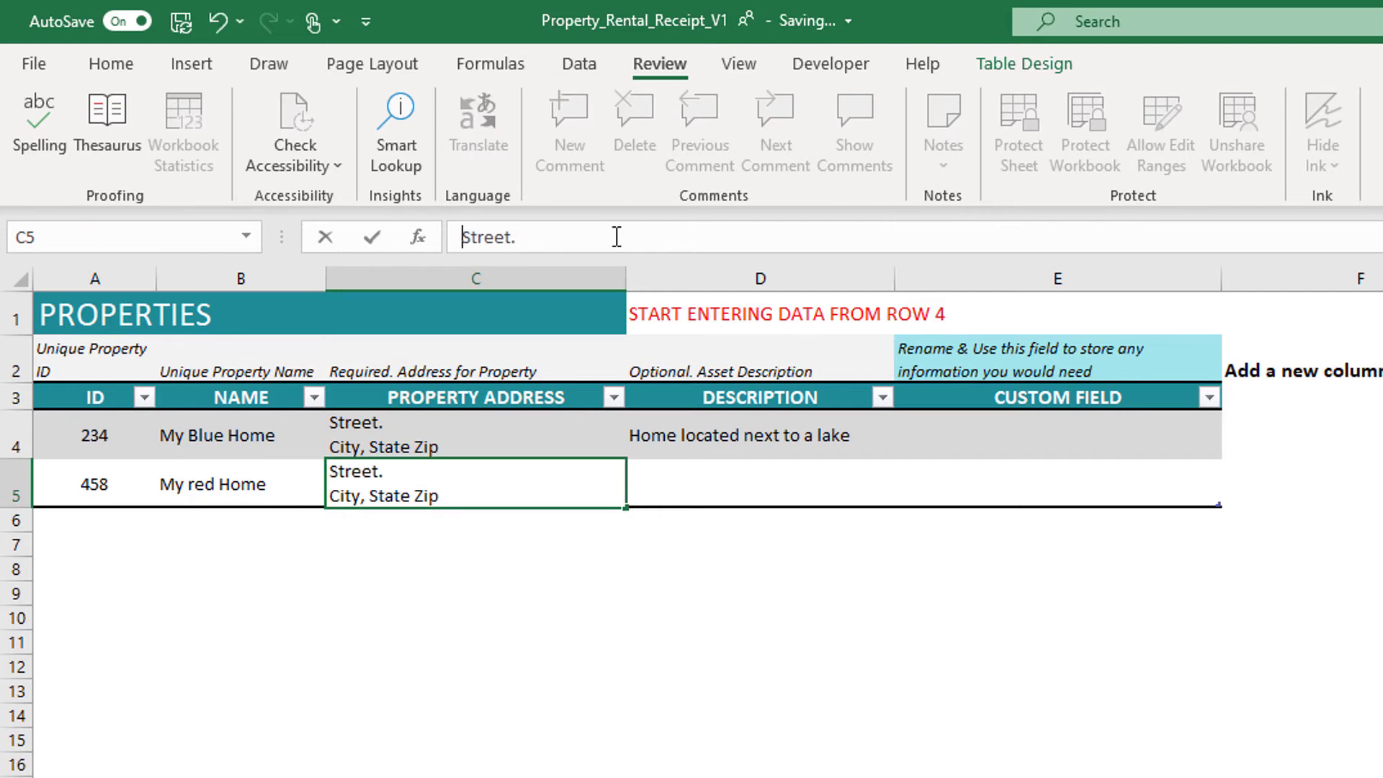
{"action": "type", "text": "458"}
{"action": "key", "text": "ctrl+Return"}
{"action": "key", "text": "Tab"}
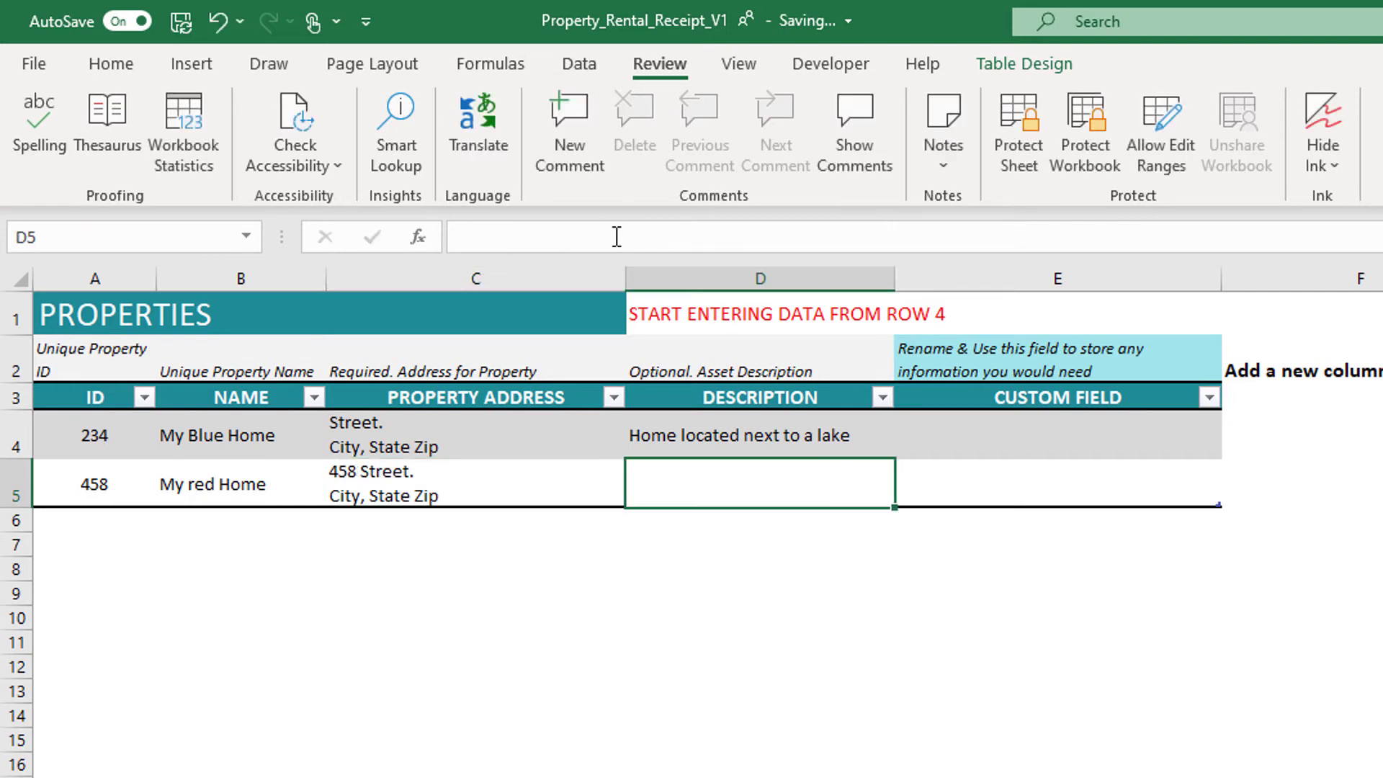
- Set the second property's description to "Home next to the city center"
{"action": "type", "text": "Home next to "}
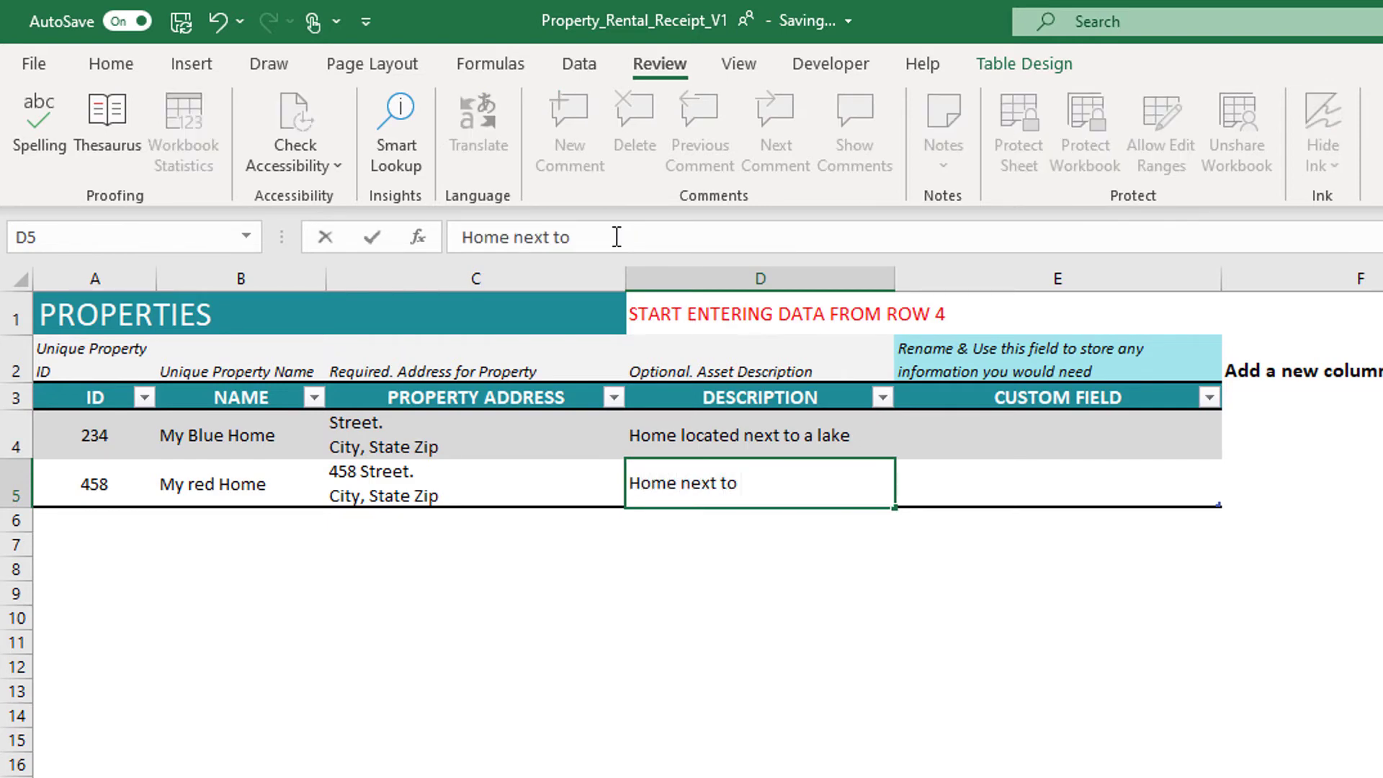
{"action": "type", "text": "the city cente "}
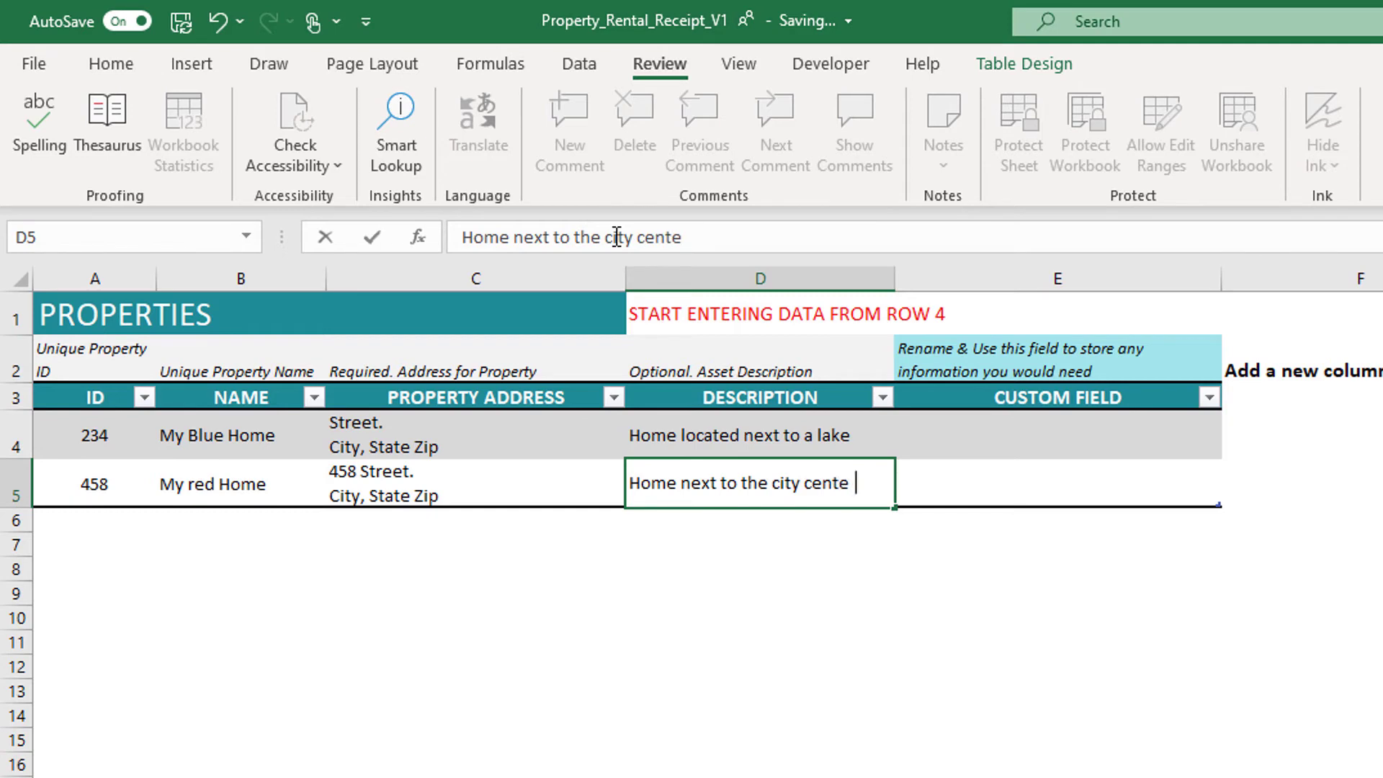
{"action": "type", "text": "r"}
{"action": "key", "text": "Return"}
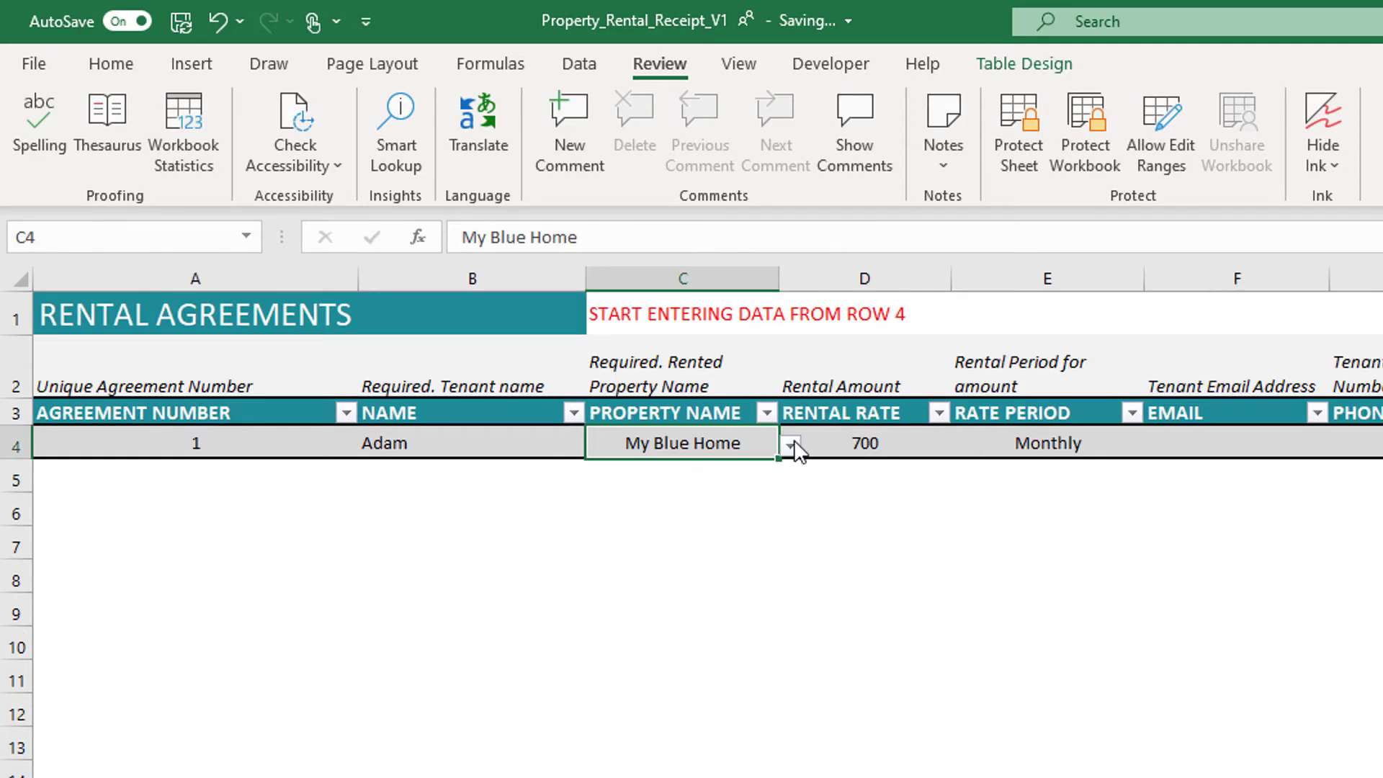
- Check the property choices offered for the first agreement, keeping My Blue Home selected
{"action": "left_click", "coordinate": [792, 444]}
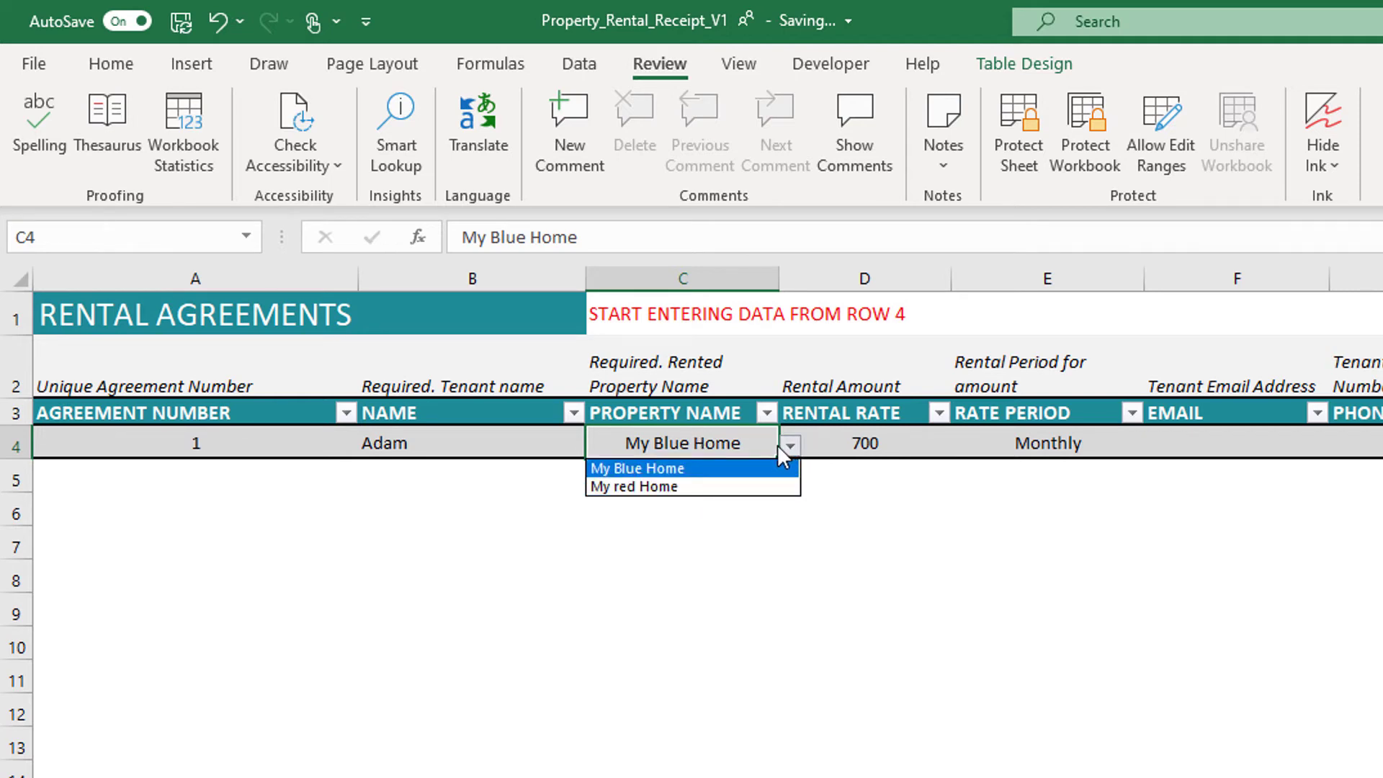
{"action": "left_click", "coordinate": [749, 452]}
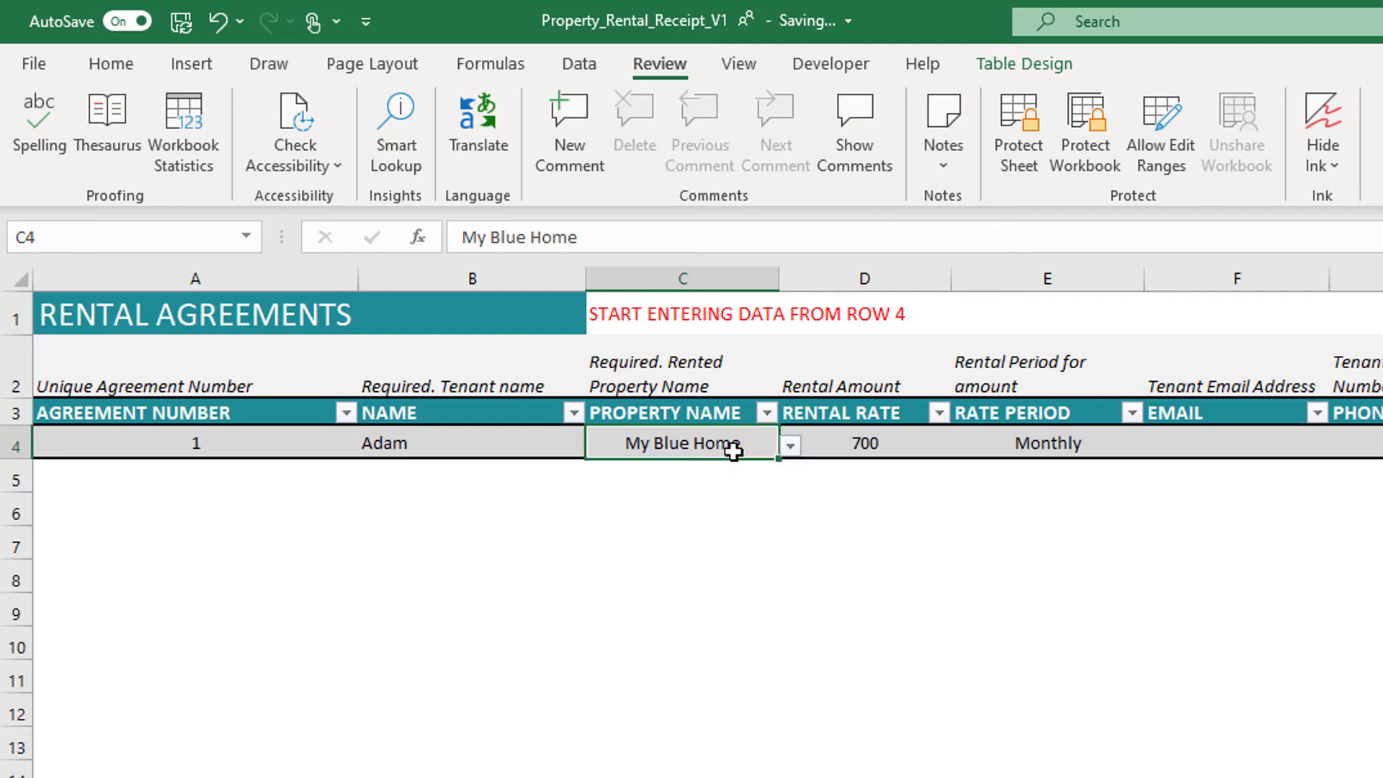
{"action": "left_click", "coordinate": [890, 449]}
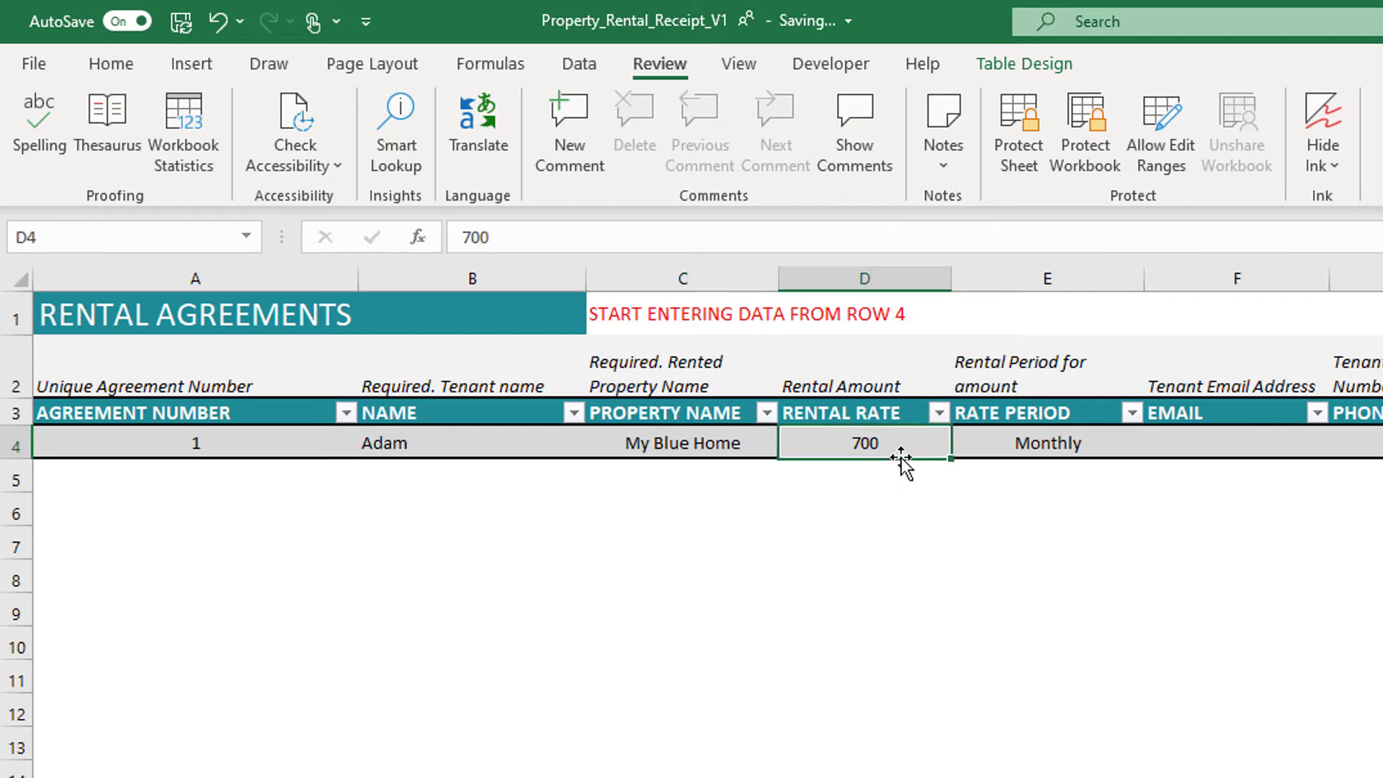
- Try Weekly as the first agreement's rate period and restore it to Monthly
{"action": "left_click", "coordinate": [1066, 442]}
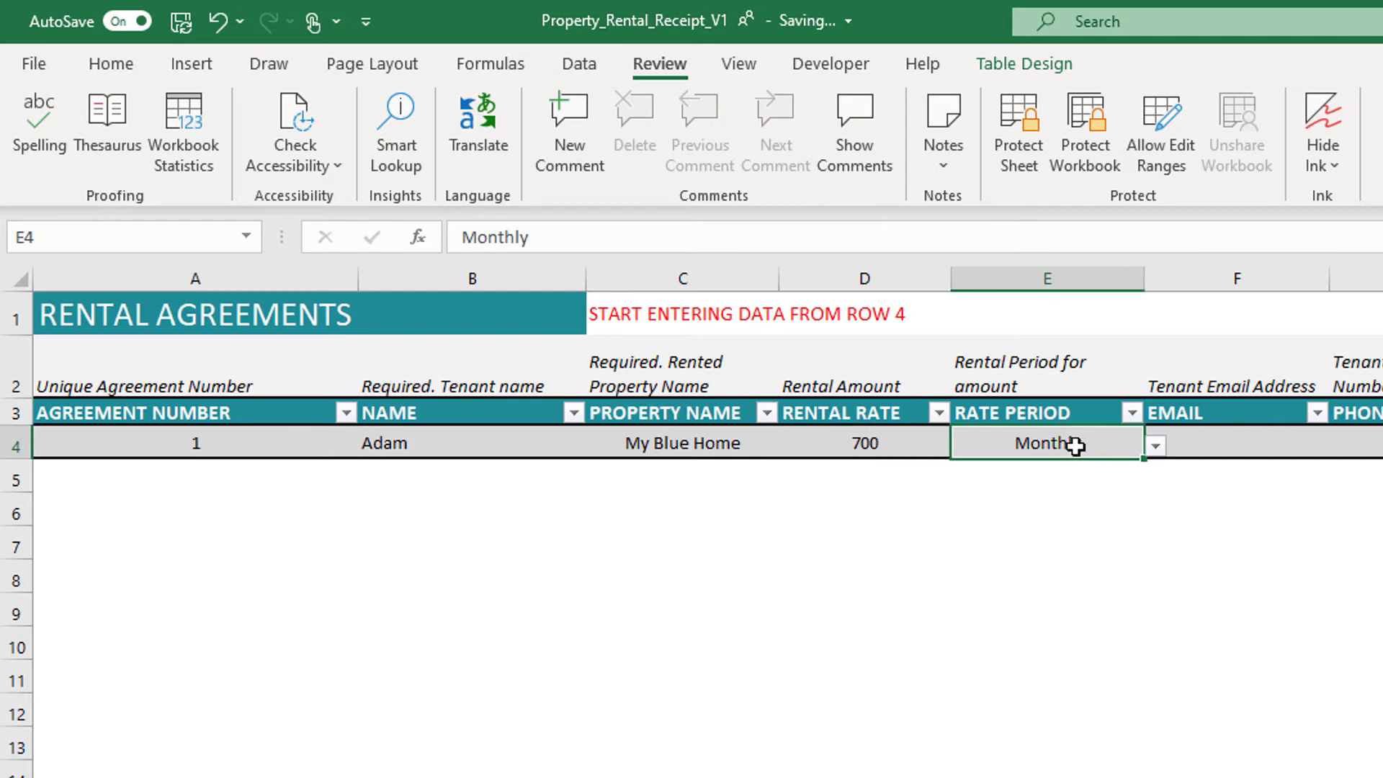
{"action": "left_click", "coordinate": [1154, 447]}
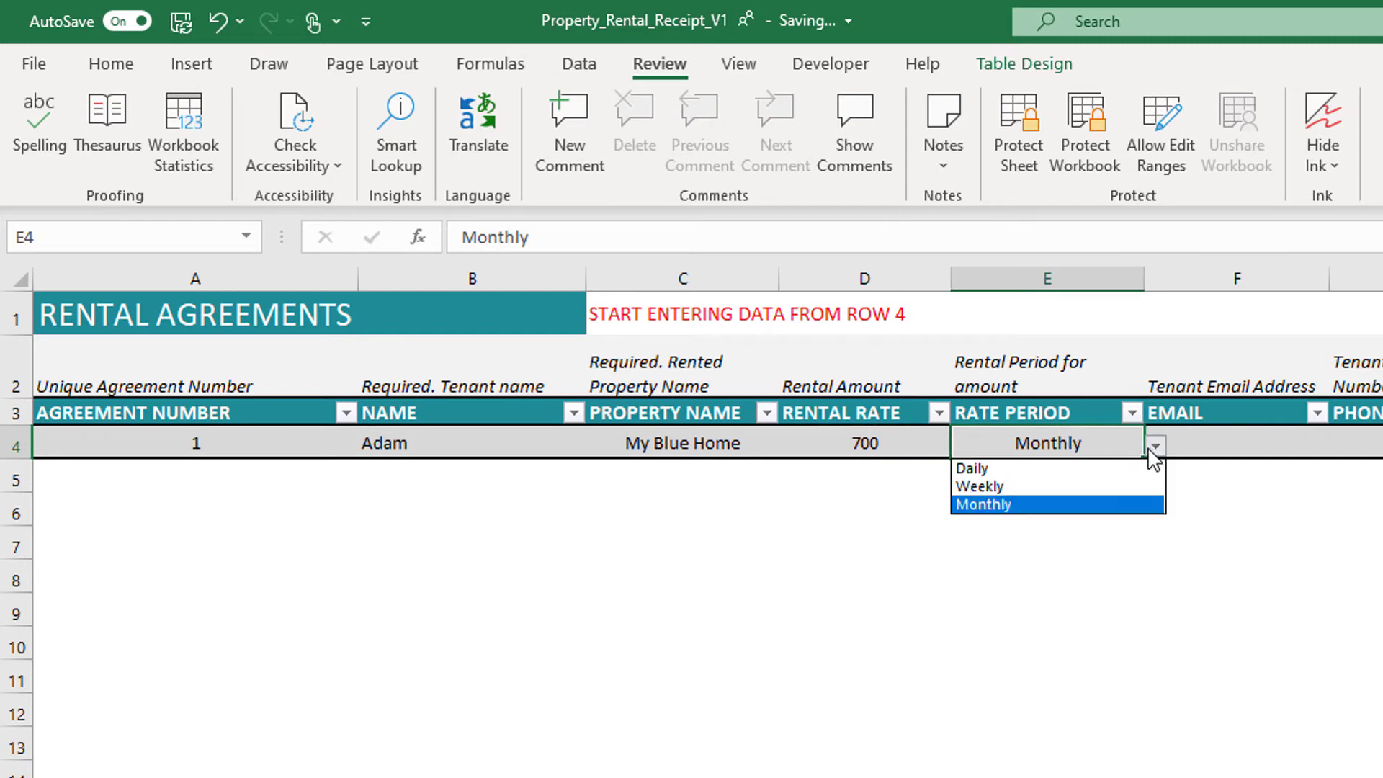
{"action": "left_click", "coordinate": [1118, 487]}
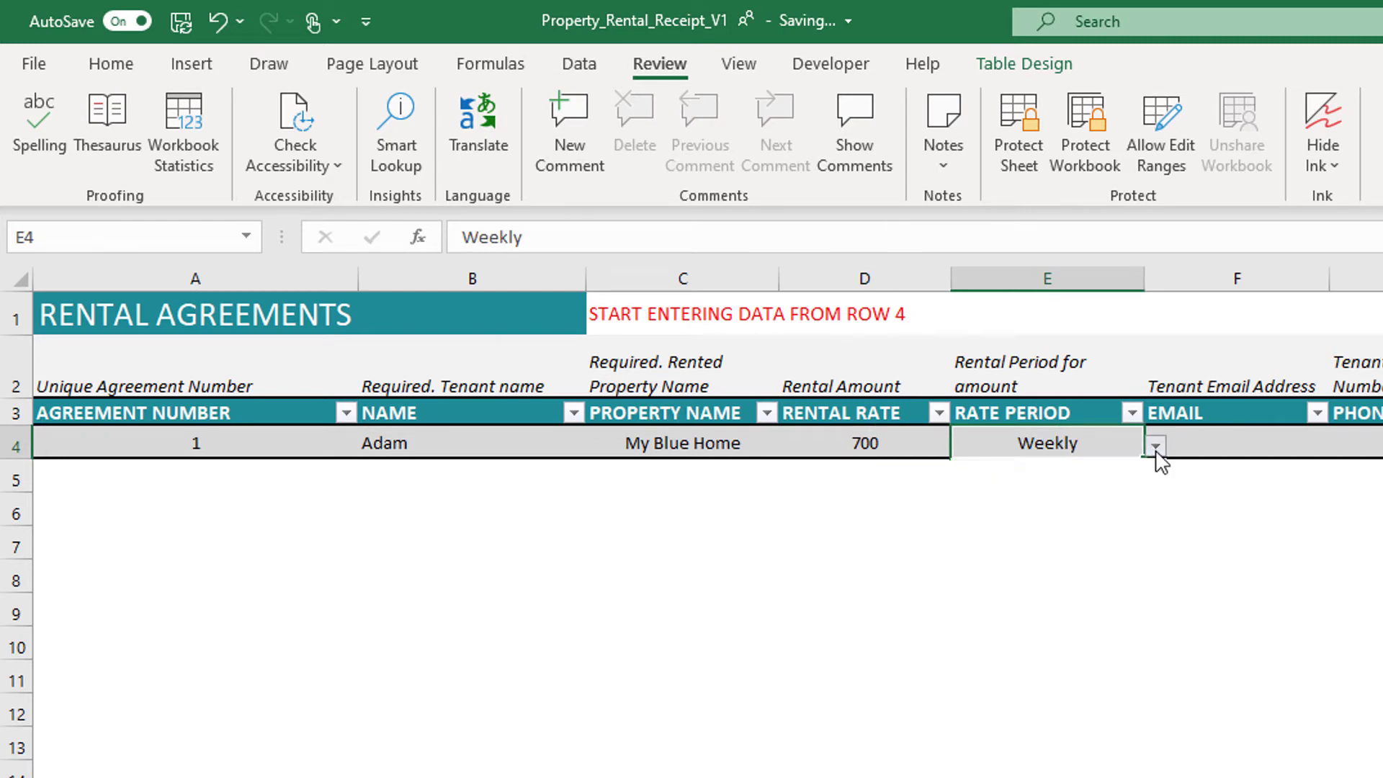
{"action": "left_click", "coordinate": [1154, 446]}
{"action": "left_click", "coordinate": [1114, 505]}
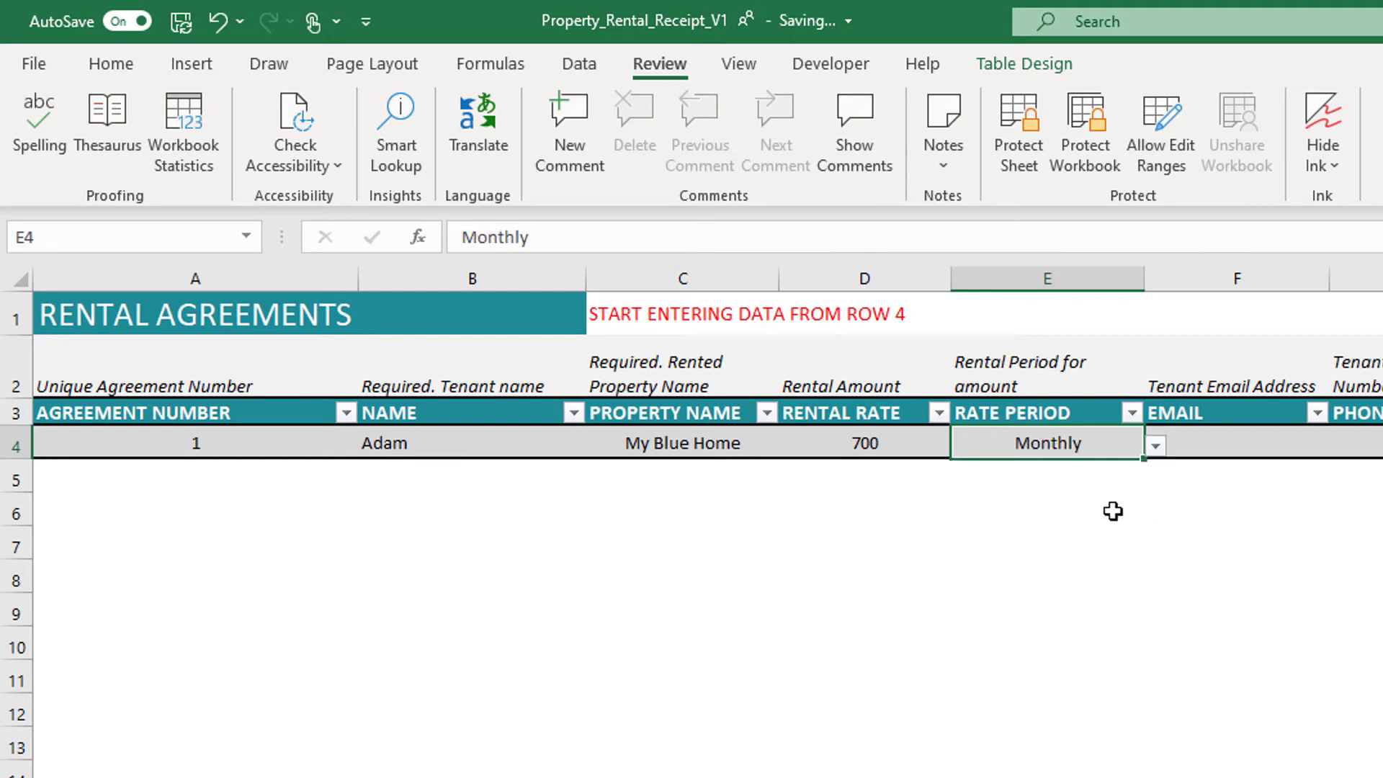
{"action": "left_click", "coordinate": [1230, 448]}
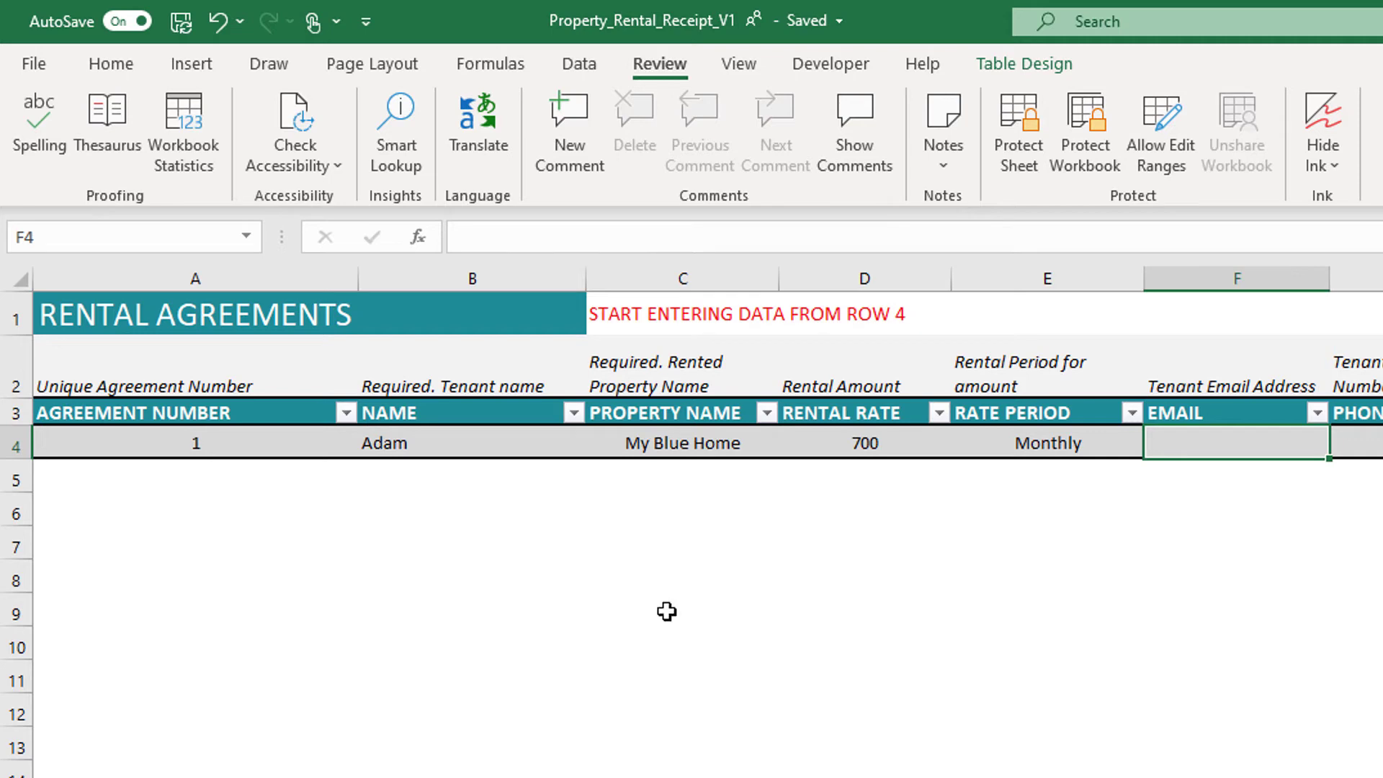
{"action": "left_click", "coordinate": [499, 446]}
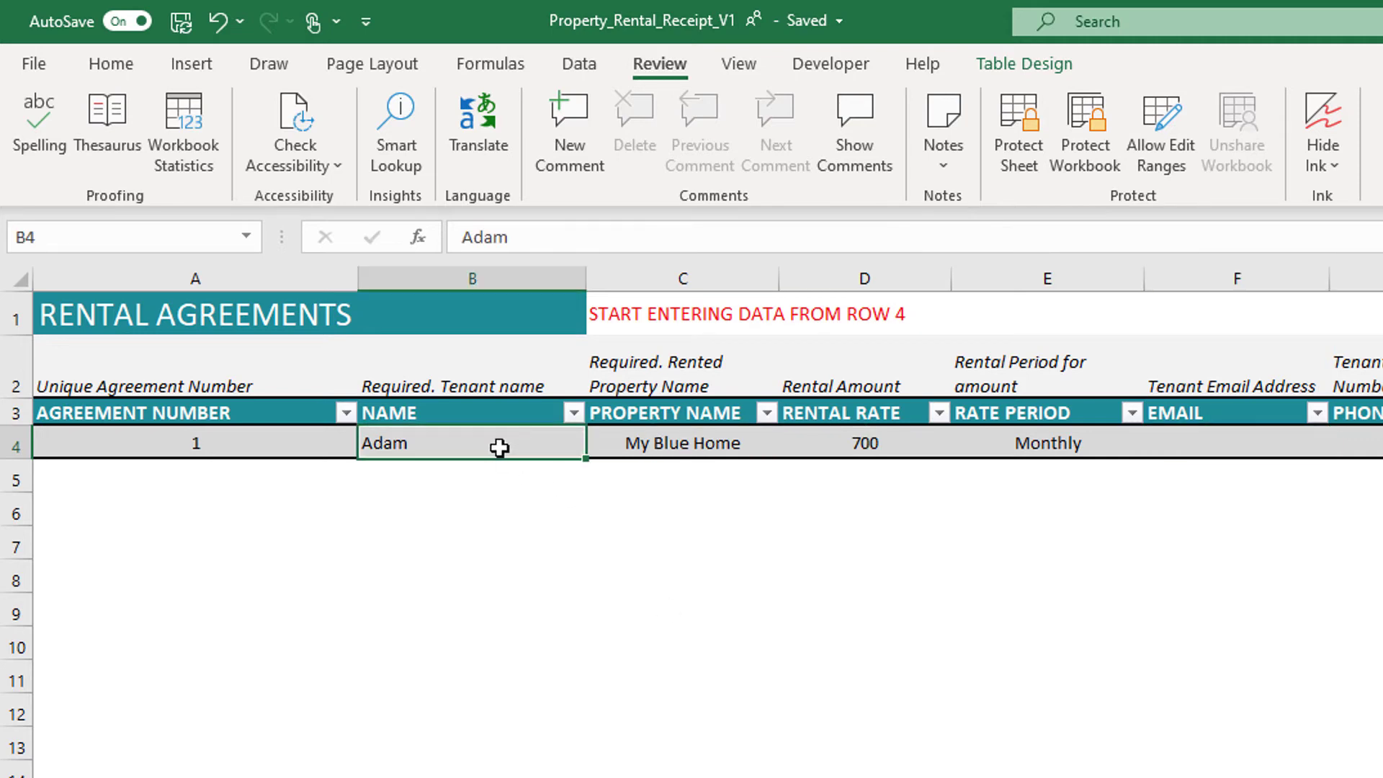
- Add agreement number 2 in the next row of the rental agreements table and enter its tenant's name
{"action": "left_click", "coordinate": [239, 472]}
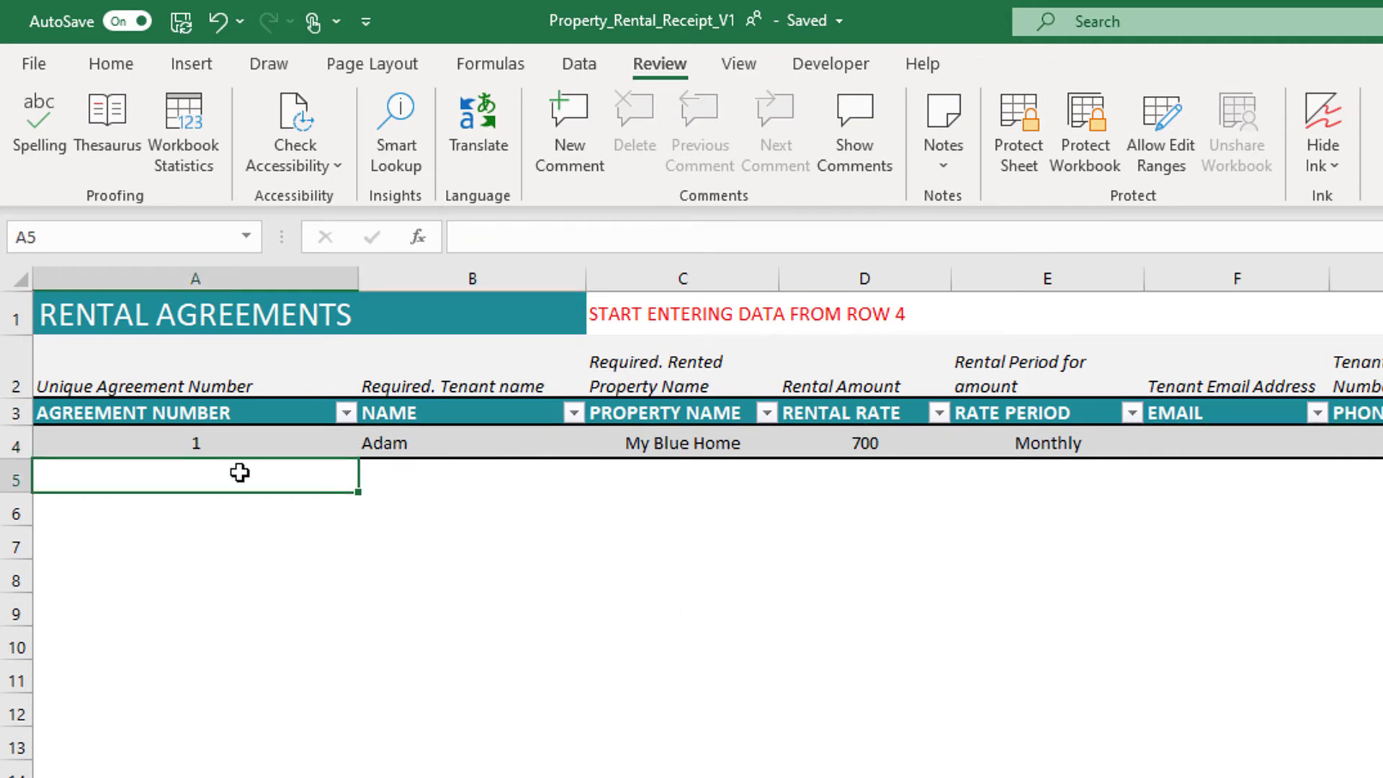
{"action": "type", "text": "2"}
{"action": "key", "text": "Tab"}
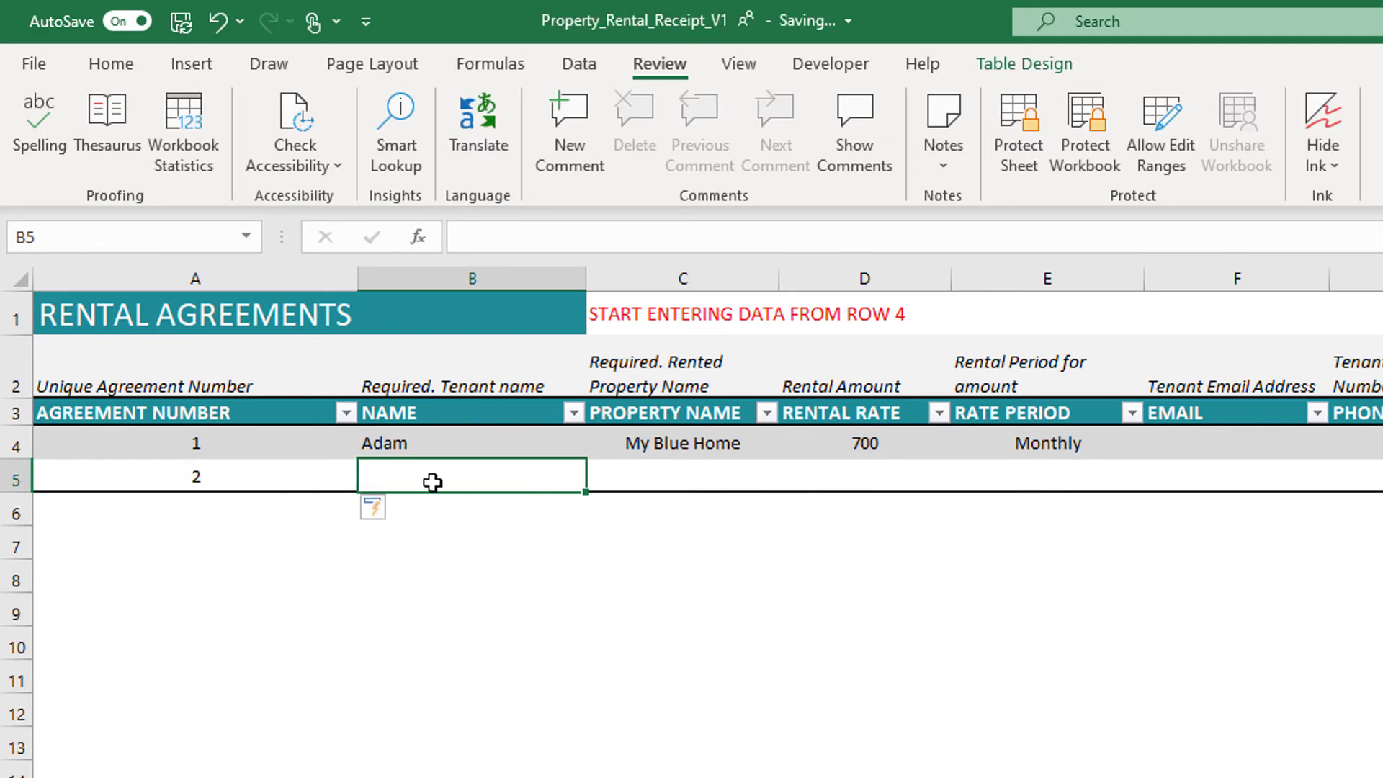
{"action": "type", "text": "Clar"}
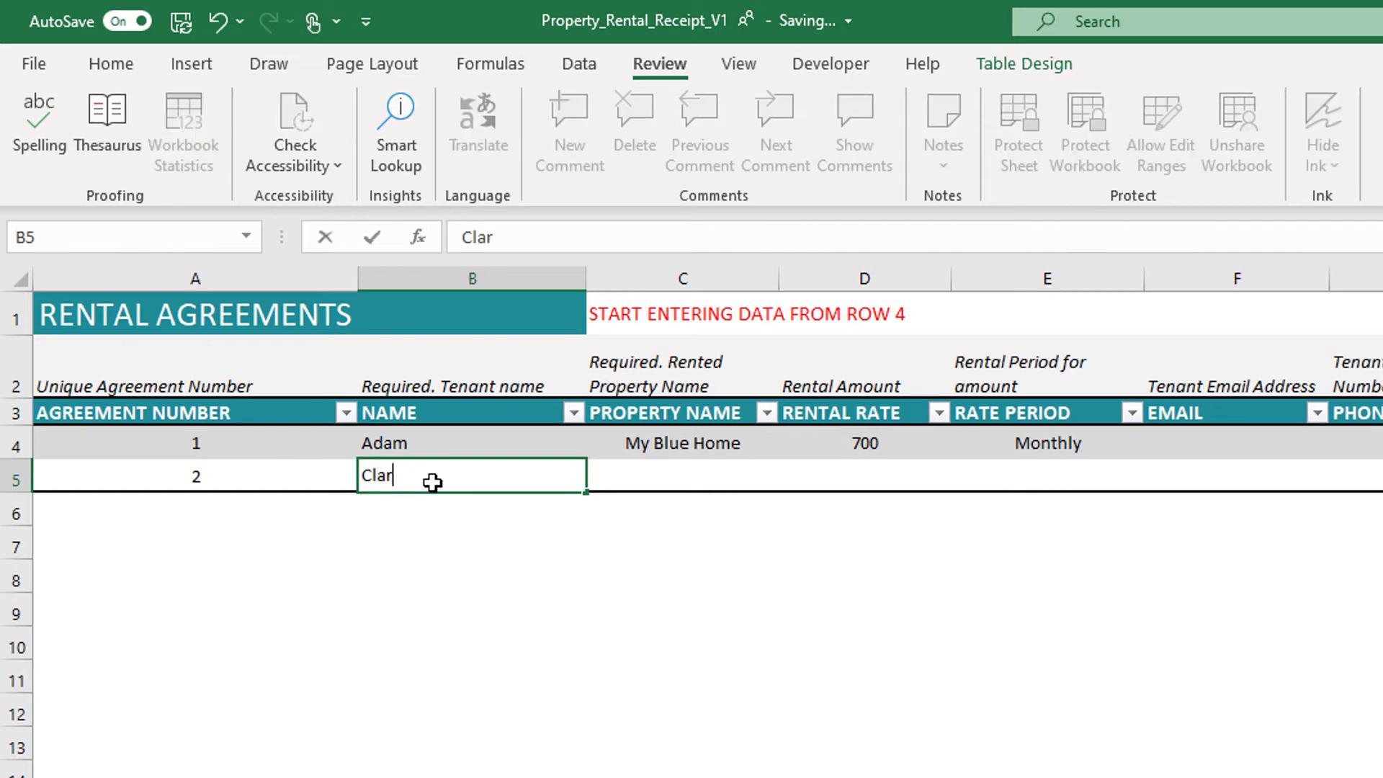
{"action": "key", "text": "BackSpace"}
{"action": "type", "text": "ire"}
{"action": "key", "text": "Tab"}
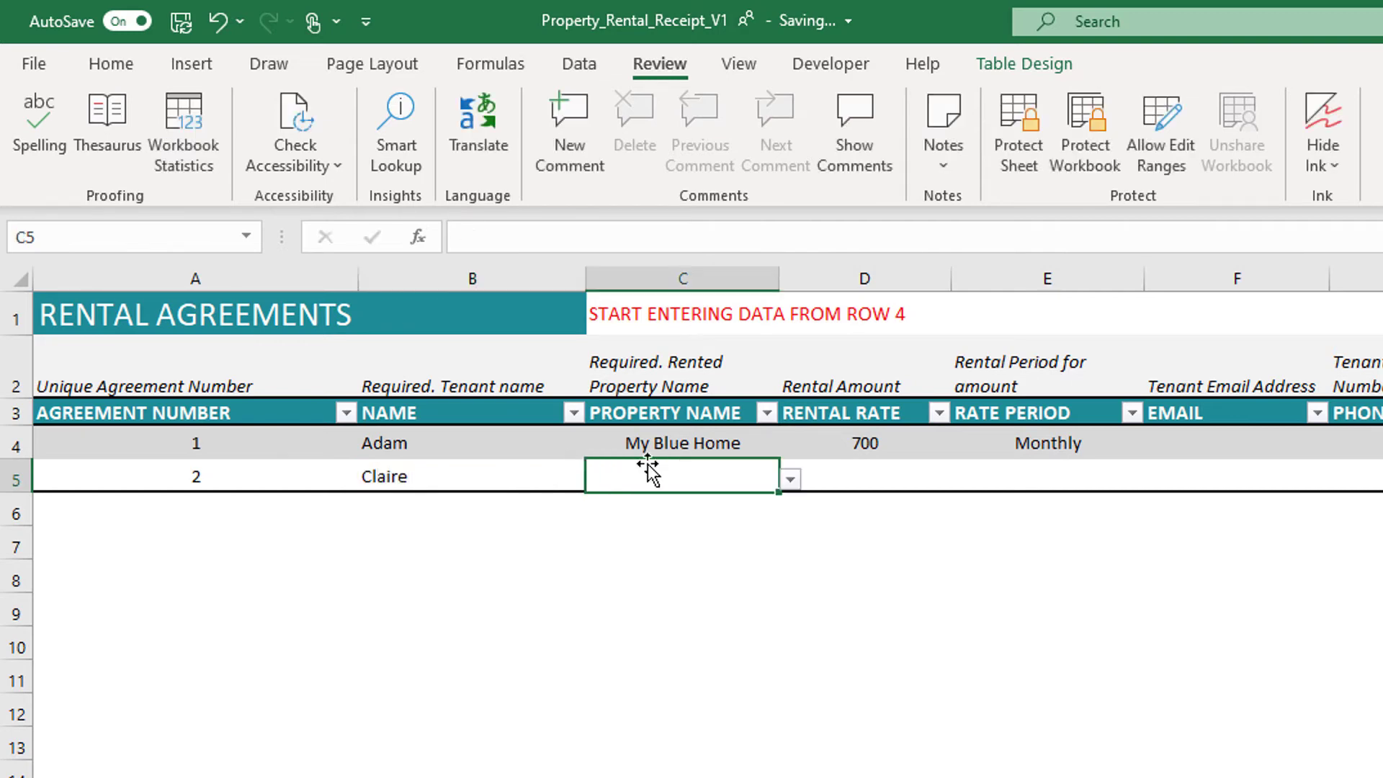
- Assign My red Home to the second agreement with a rental rate of 500 and a Daily rate period
{"action": "left_click", "coordinate": [790, 481]}
{"action": "left_click", "coordinate": [743, 519]}
{"action": "left_click", "coordinate": [856, 471]}
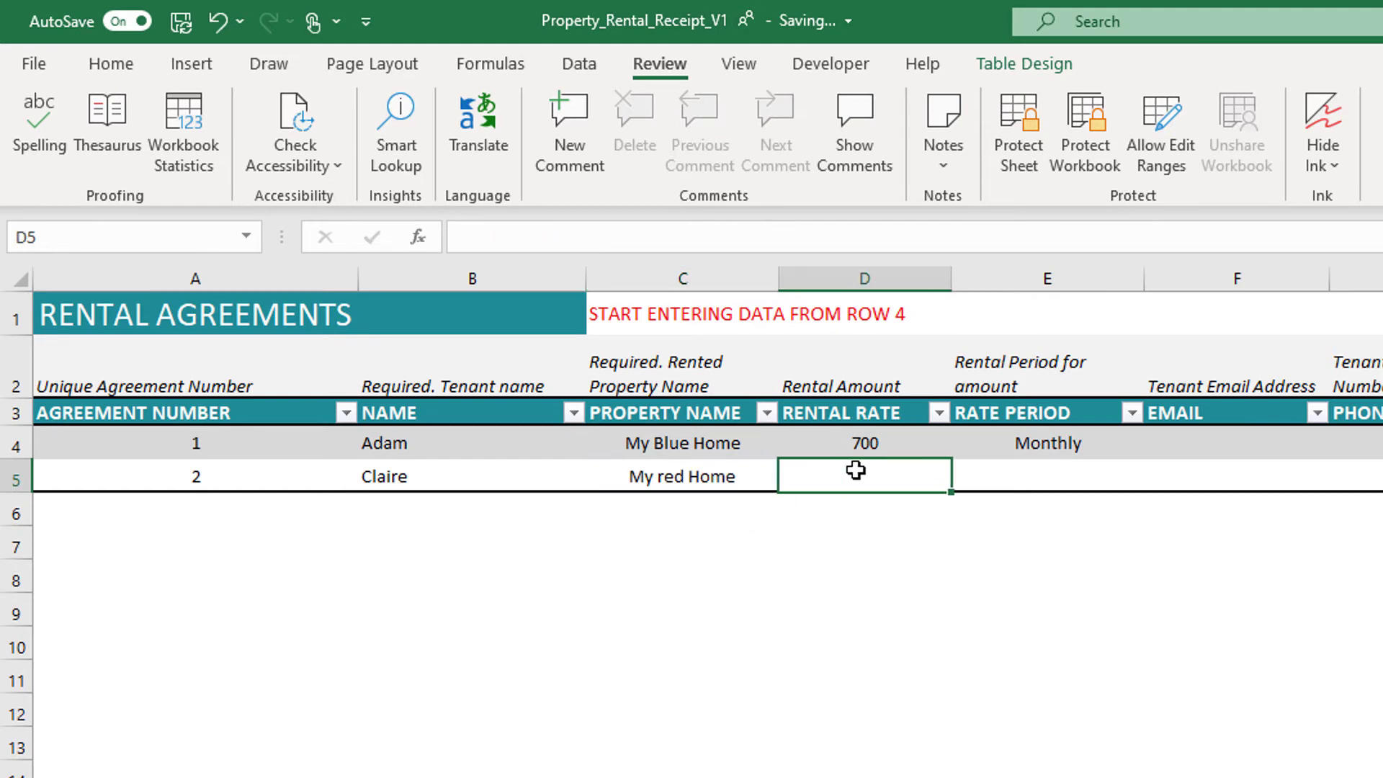
{"action": "type", "text": "500"}
{"action": "key", "text": "Tab"}
{"action": "left_click", "coordinate": [1155, 479]}
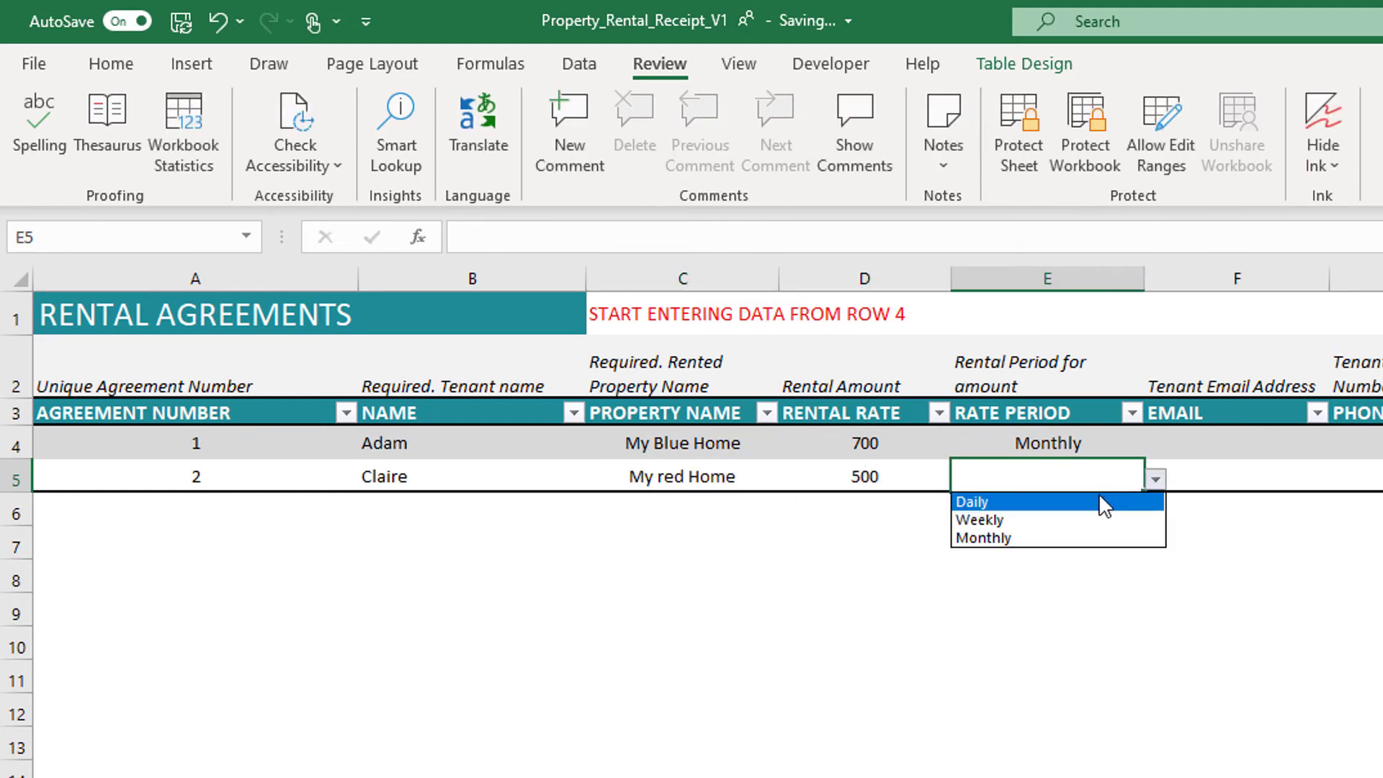
{"action": "left_click", "coordinate": [1102, 503]}
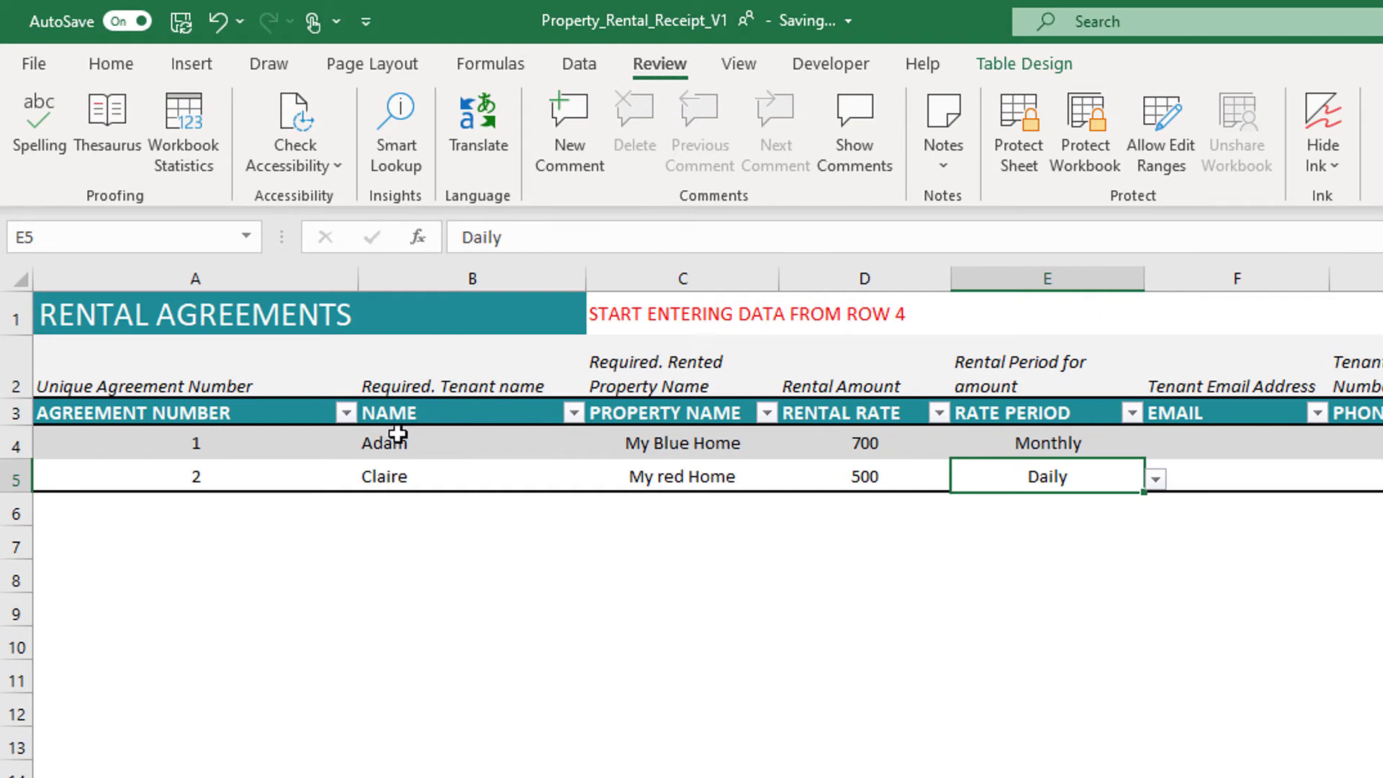
- Add agreement number 3 for the same tenant as the first agreement, with My Blue Home as the property
{"action": "left_click", "coordinate": [201, 521]}
{"action": "type", "text": "3"}
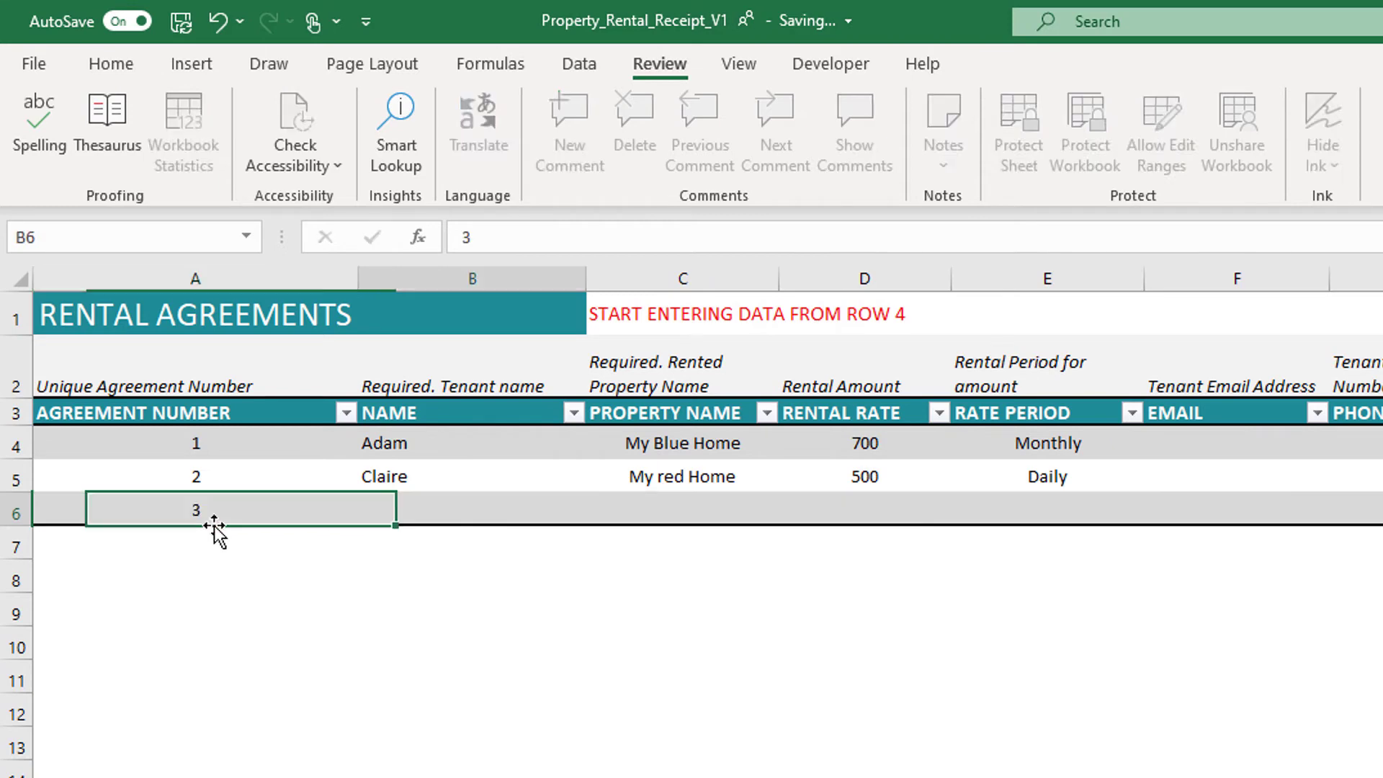
{"action": "key", "text": "Tab"}
{"action": "type", "text": "Adam"}
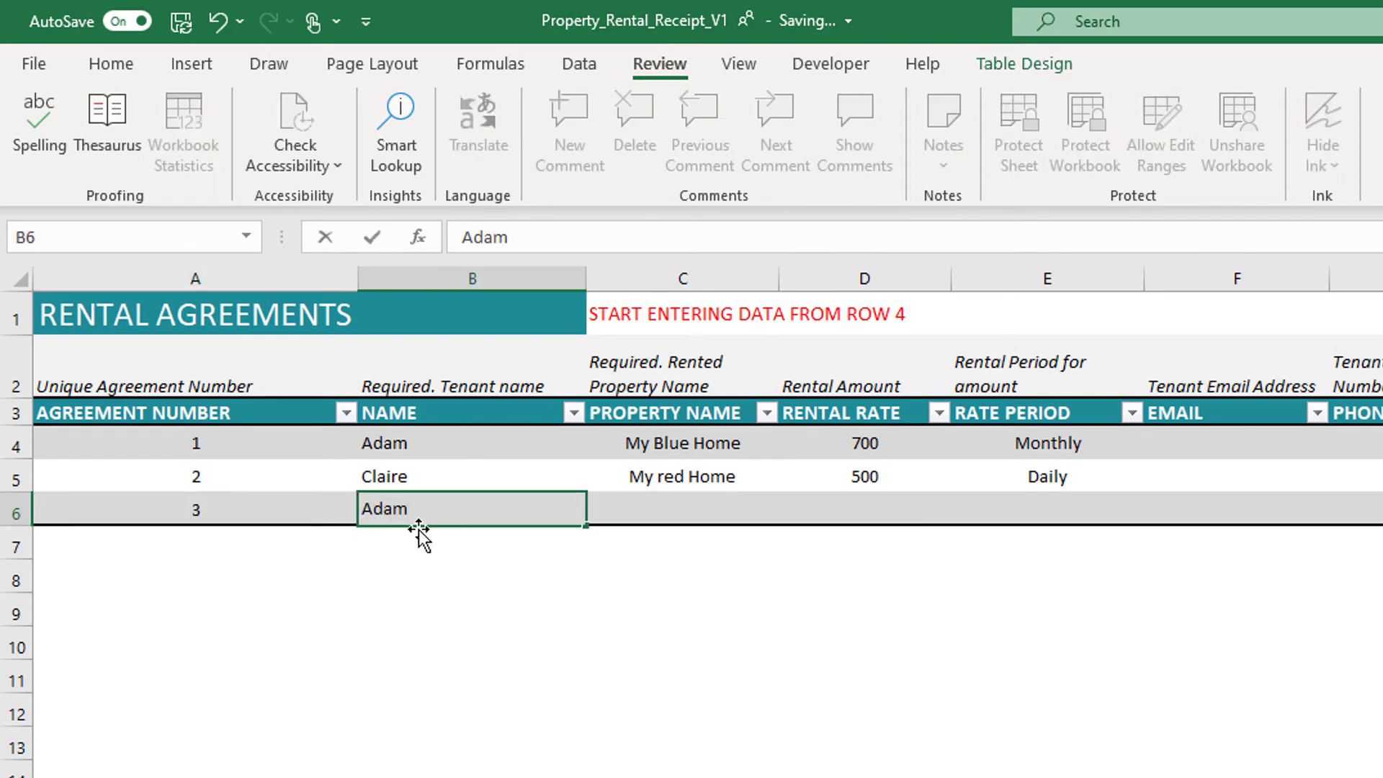
{"action": "key", "text": "Tab"}
{"action": "type", "text": "My Blue Home"}
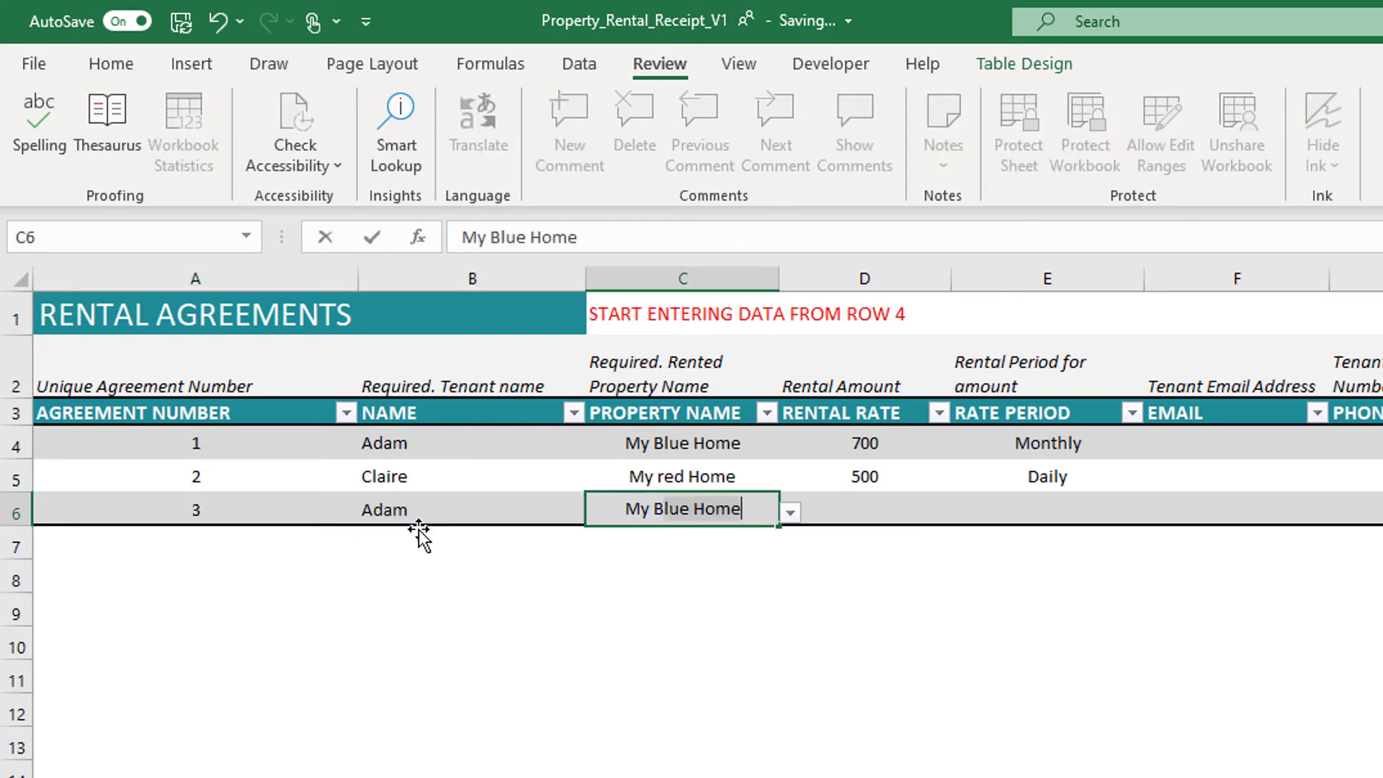
{"action": "key", "text": "Tab"}
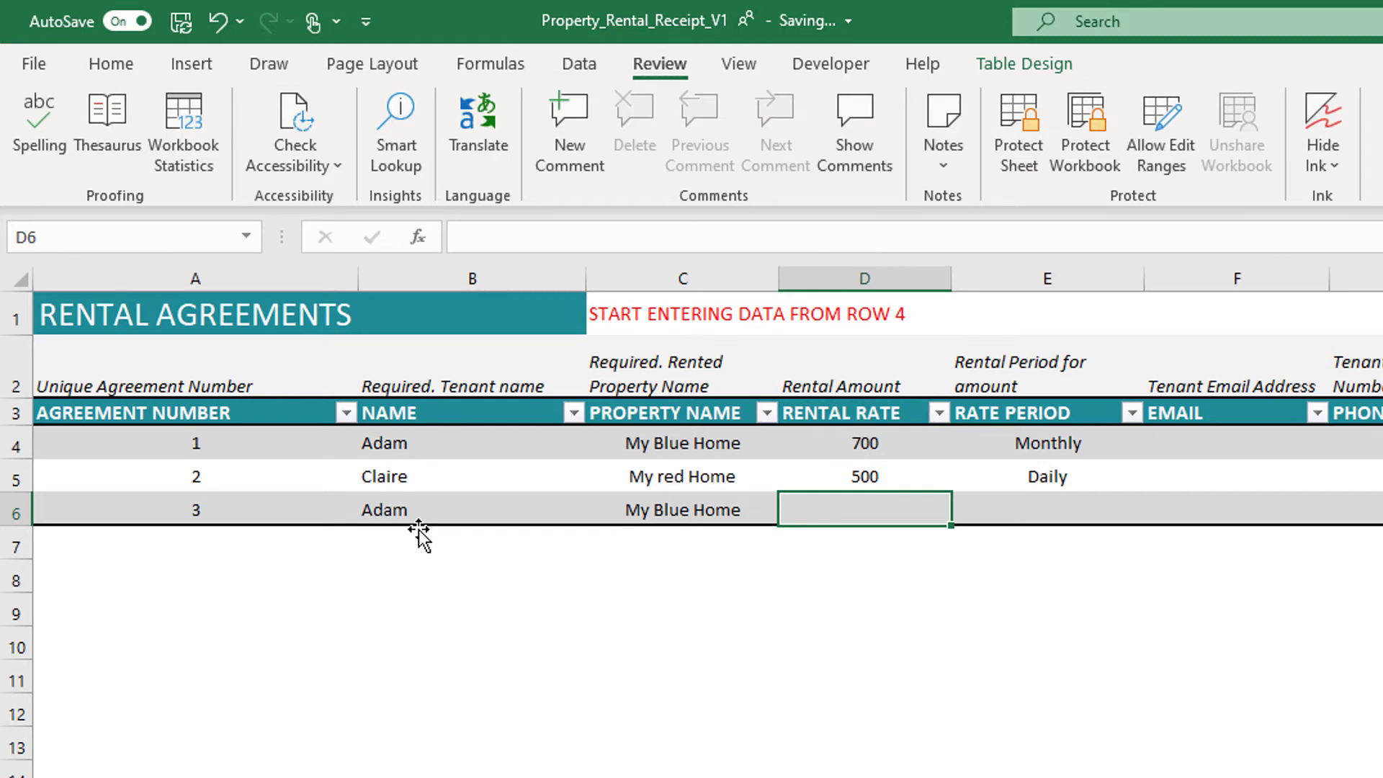
- Set the third agreement's rental rate to 750 with a Monthly rate period
{"action": "type", "text": "750"}
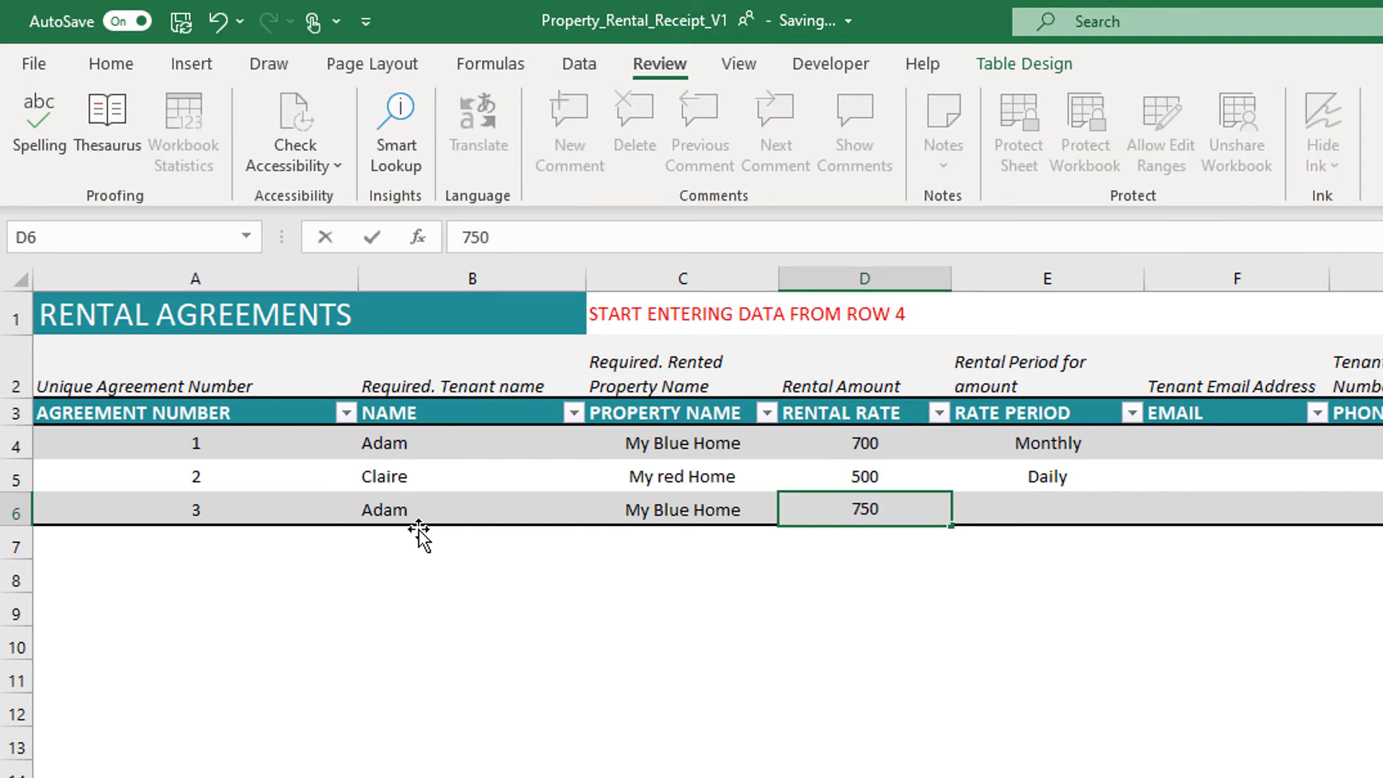
{"action": "key", "text": "Tab"}
{"action": "type", "text": "Monthly"}
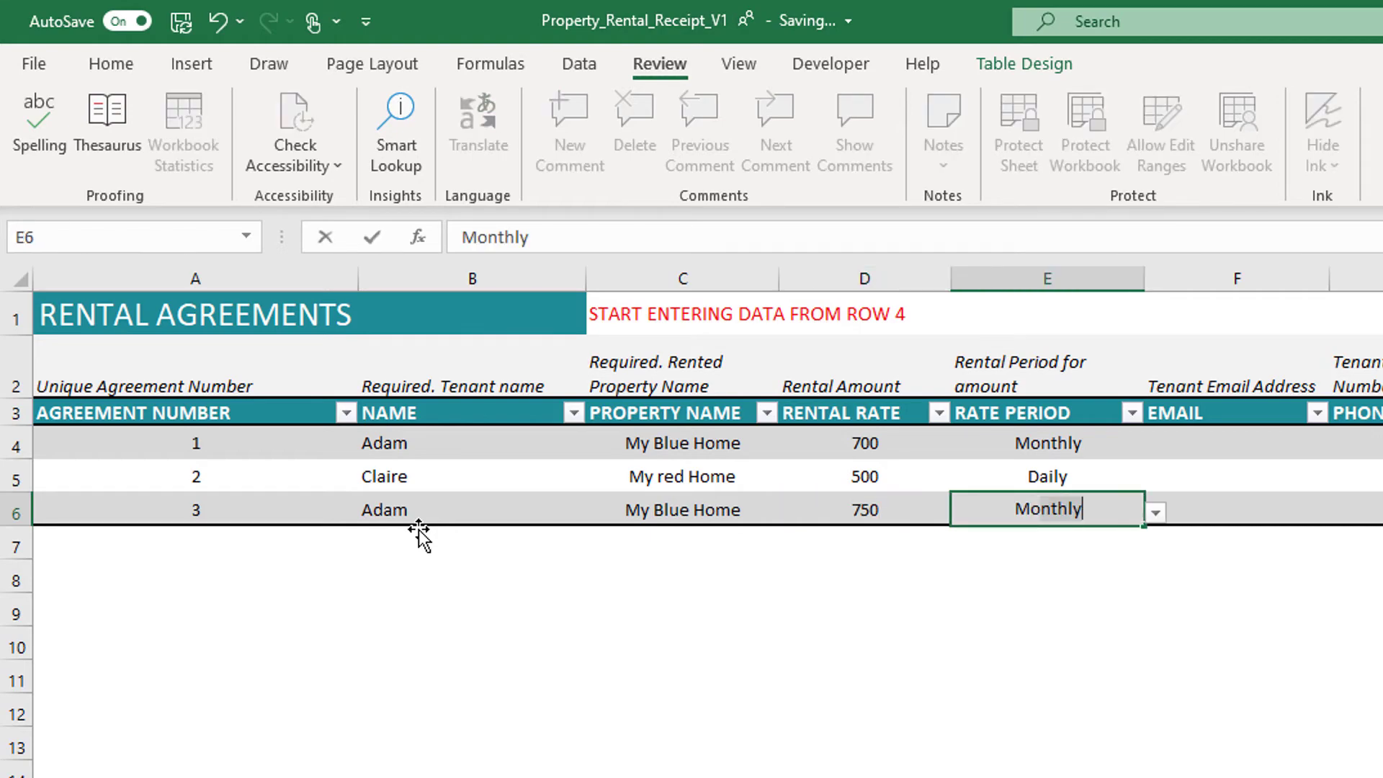
{"action": "key", "text": "Tab"}
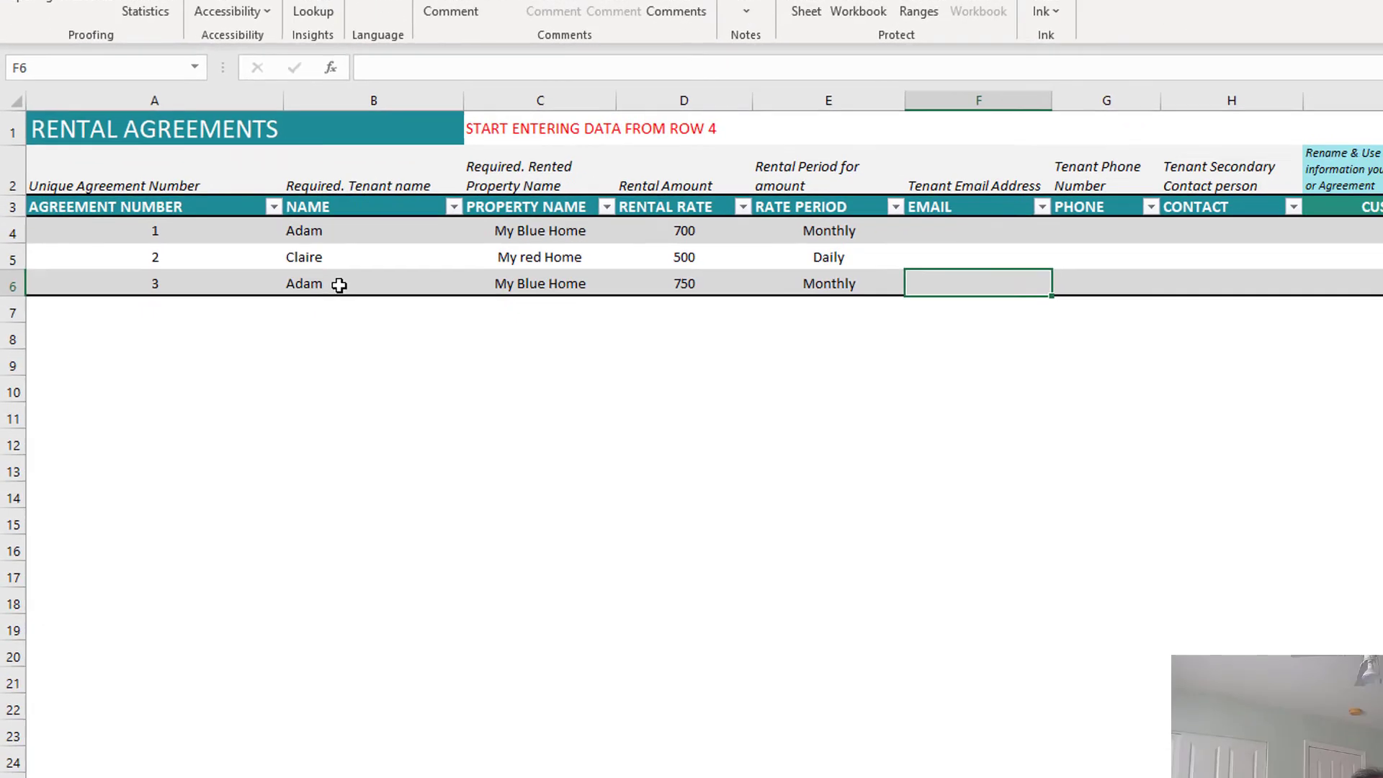
{"action": "left_click", "coordinate": [429, 511]}
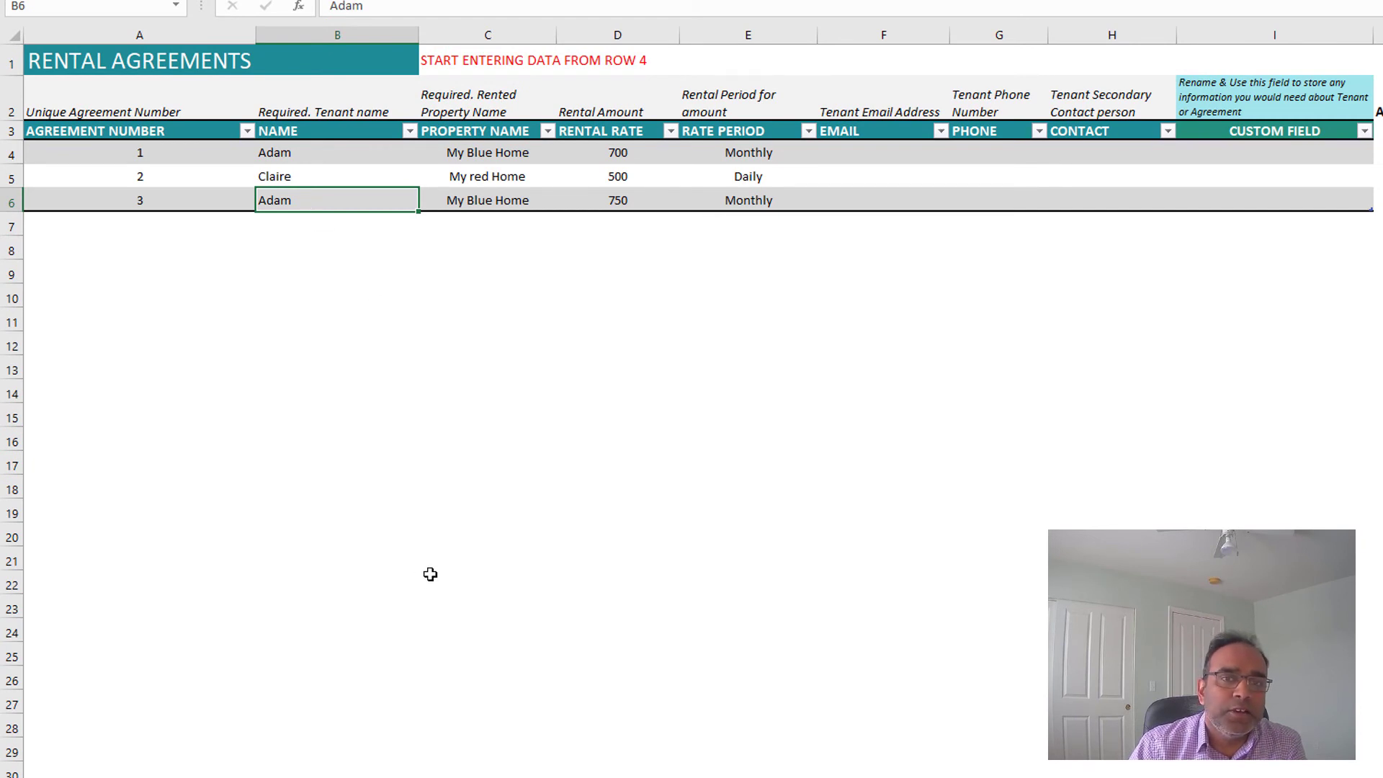
- Fill the custom field with 2019 for the first agreement and 2021 for the third agreement
{"action": "left_click", "coordinate": [1259, 154]}
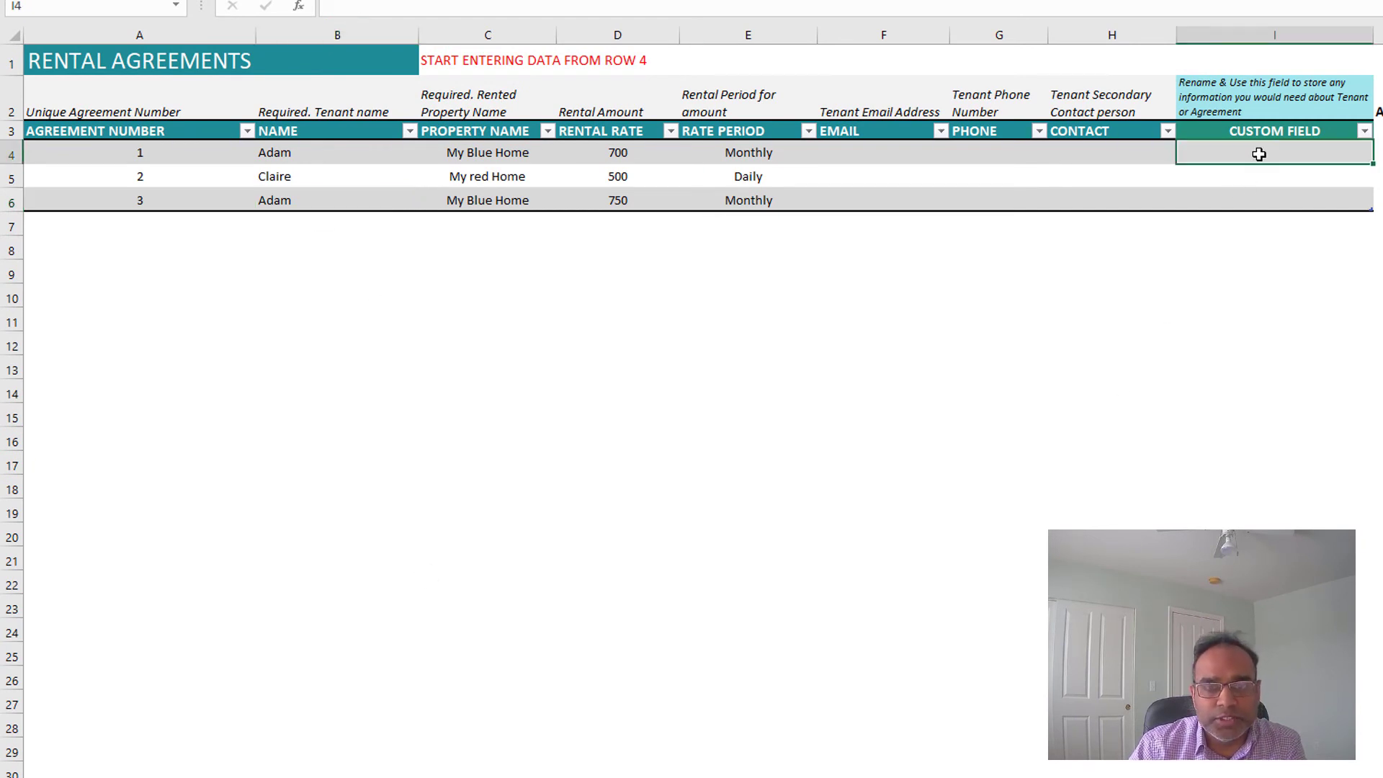
{"action": "type", "text": "2019"}
{"action": "key", "text": "Return"}
{"action": "key", "text": "Return"}
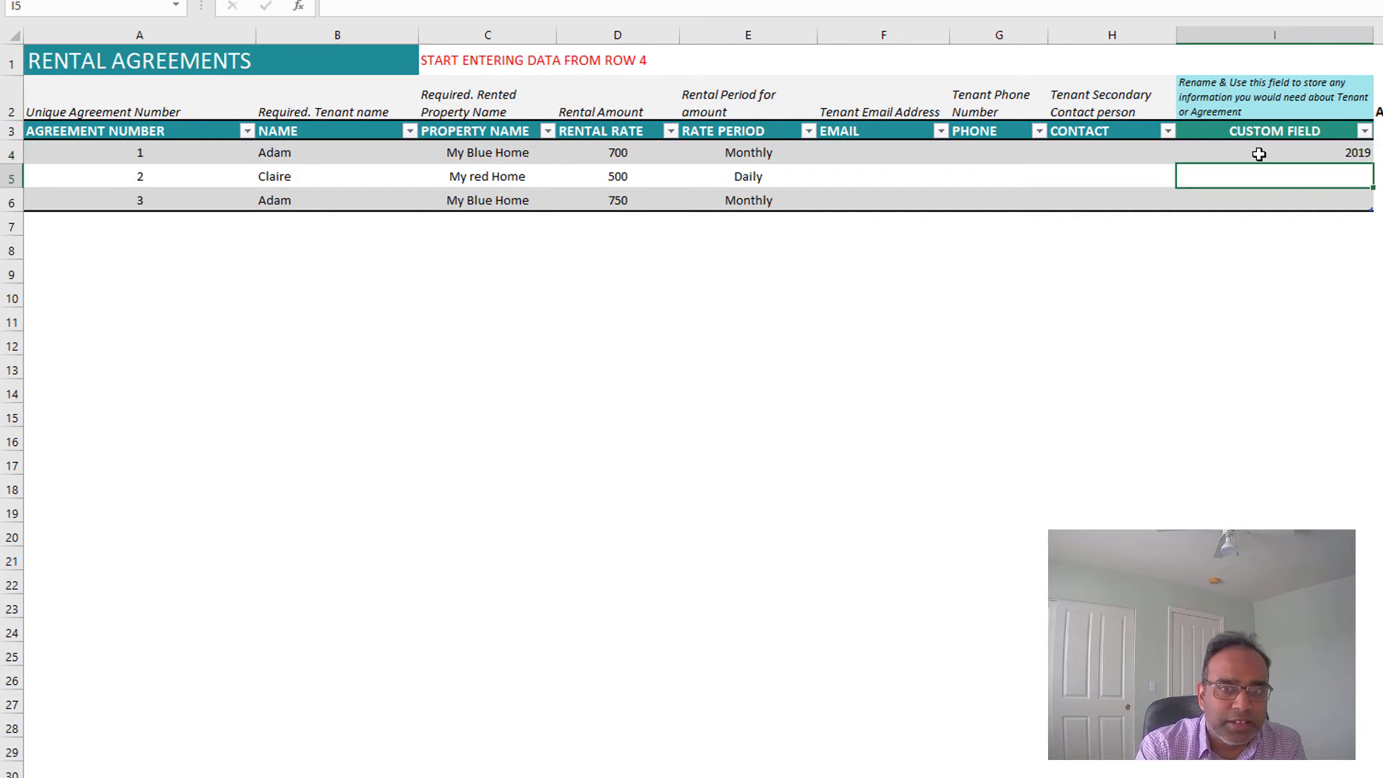
{"action": "type", "text": "2202"}
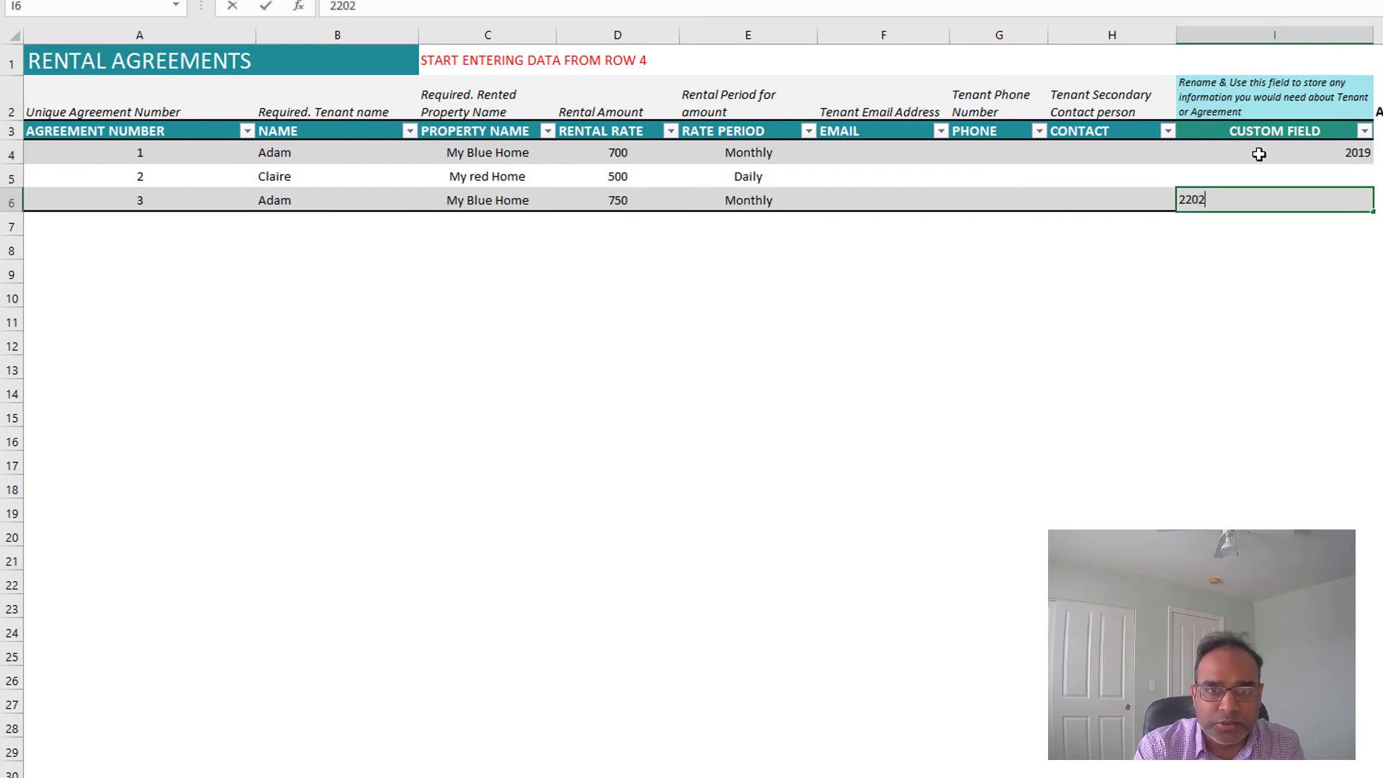
{"action": "key", "text": "BackSpace"}
{"action": "key", "text": "BackSpace"}
{"action": "type", "text": "021"}
{"action": "key", "text": "Return"}
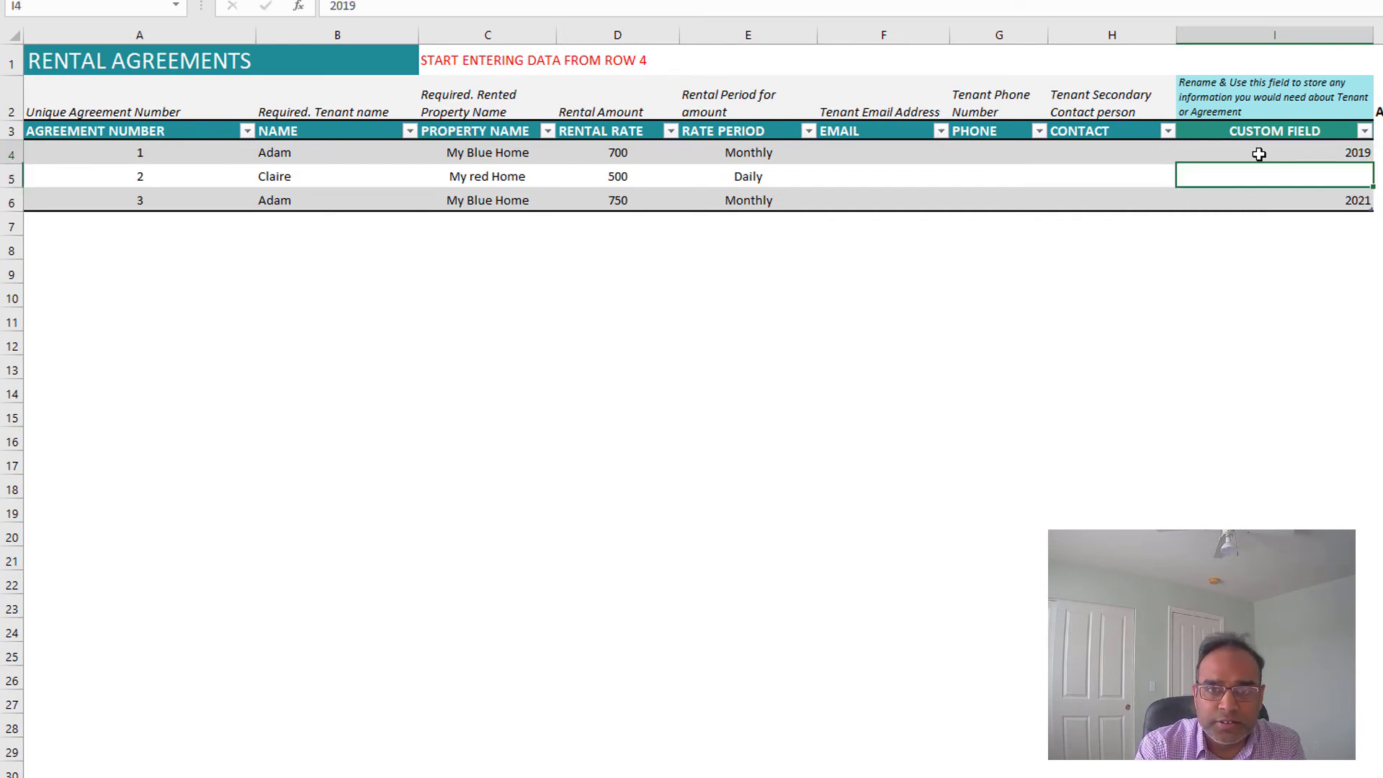
- Change the first agreement's custom field to 2020
{"action": "left_click", "coordinate": [1259, 154]}
{"action": "type", "text": "2020"}
{"action": "key", "text": "Return"}
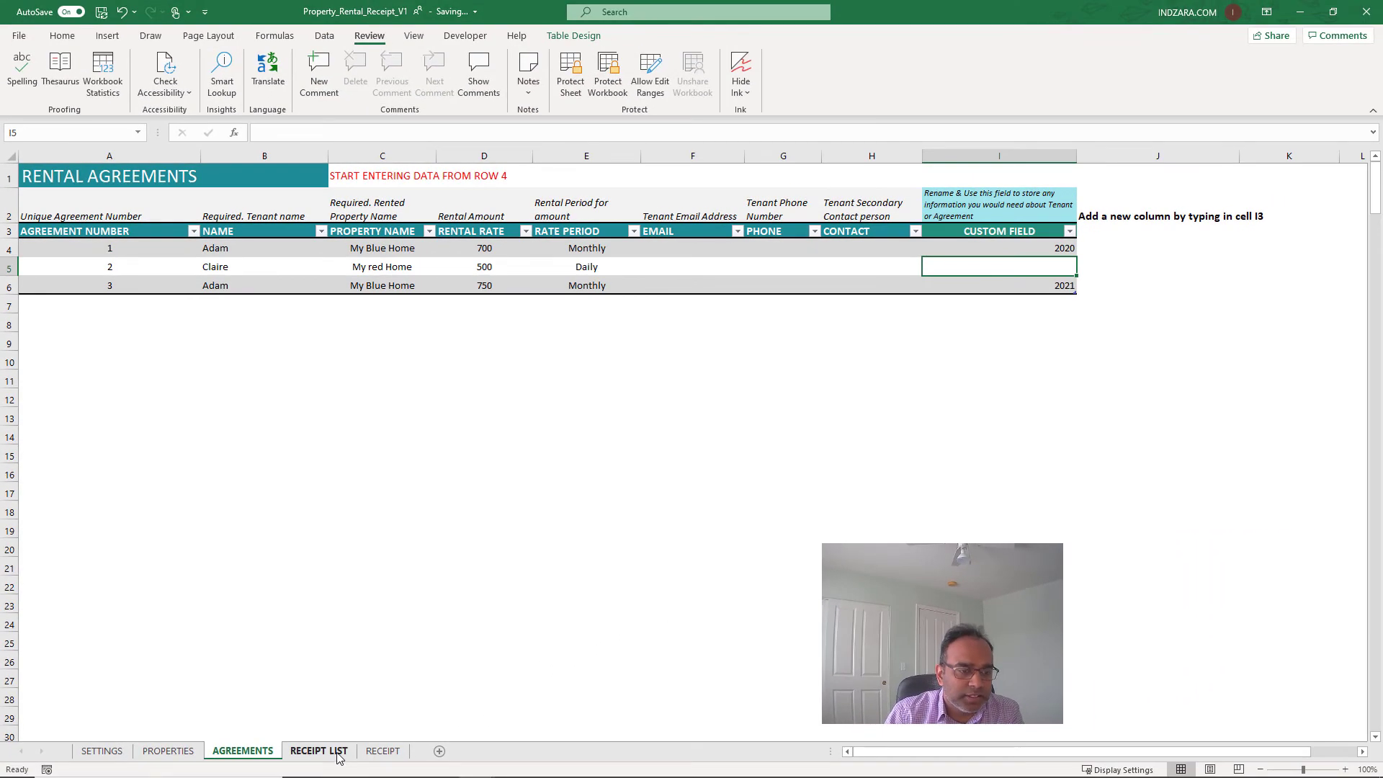
- Start the first entry on the RECEIPT LIST sheet with receipt number 1 and the date 1/5/2021
{"action": "left_click", "coordinate": [338, 753]}
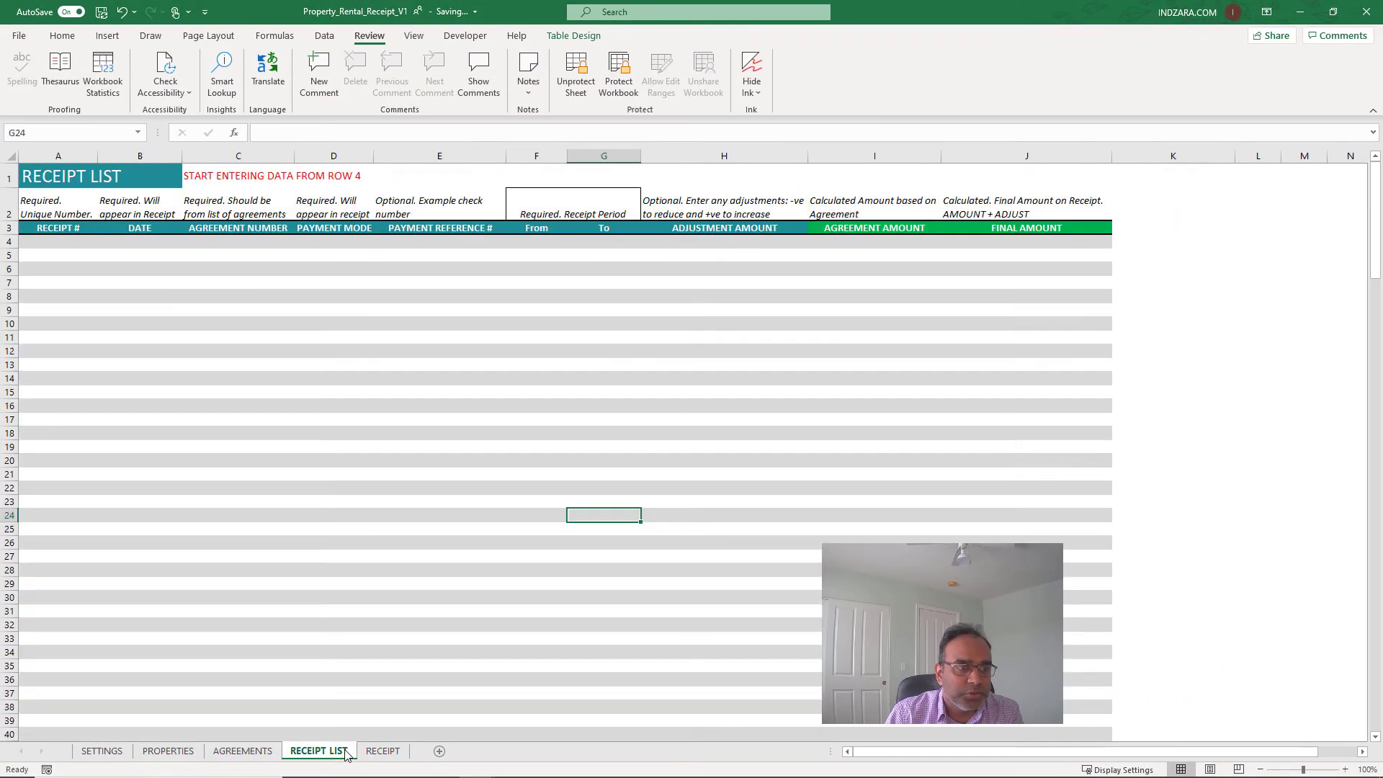
{"action": "left_click", "coordinate": [64, 247]}
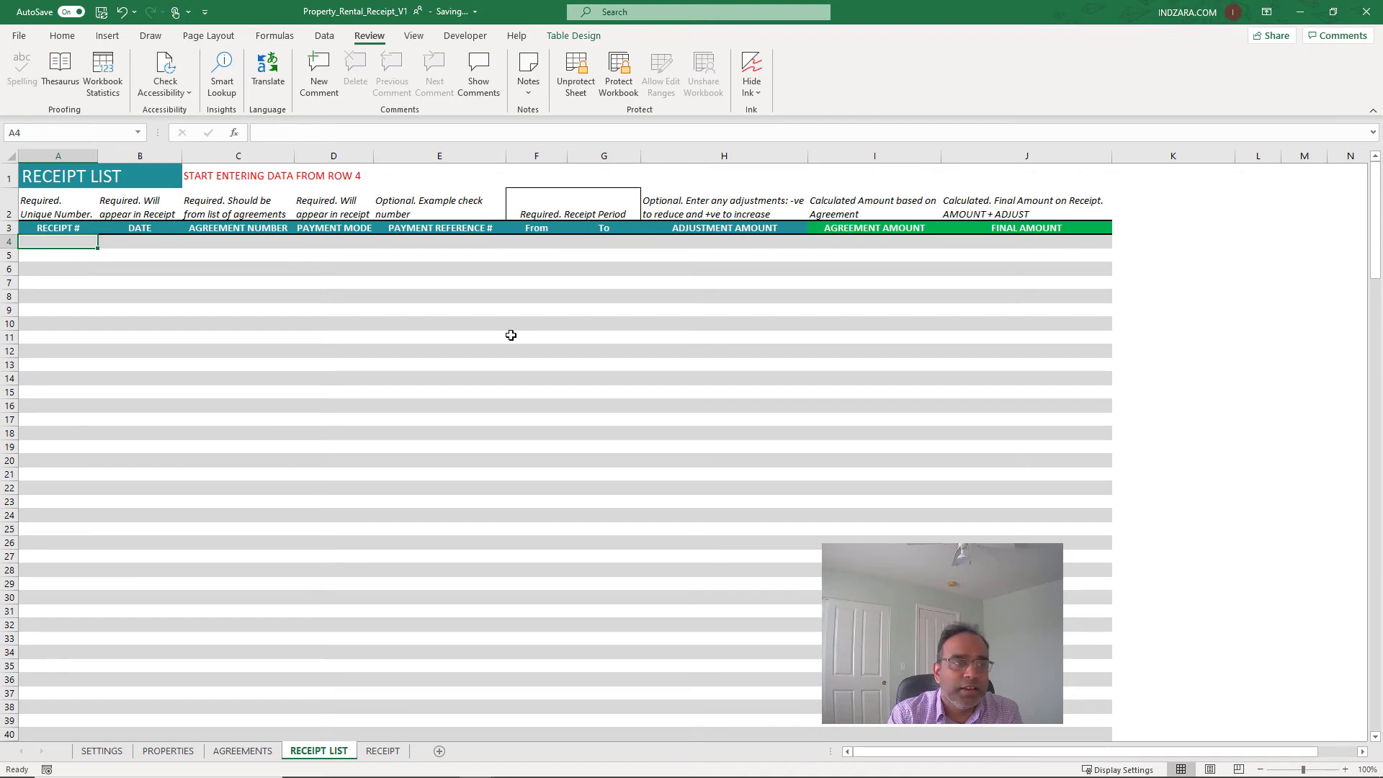
{"action": "type", "text": "1"}
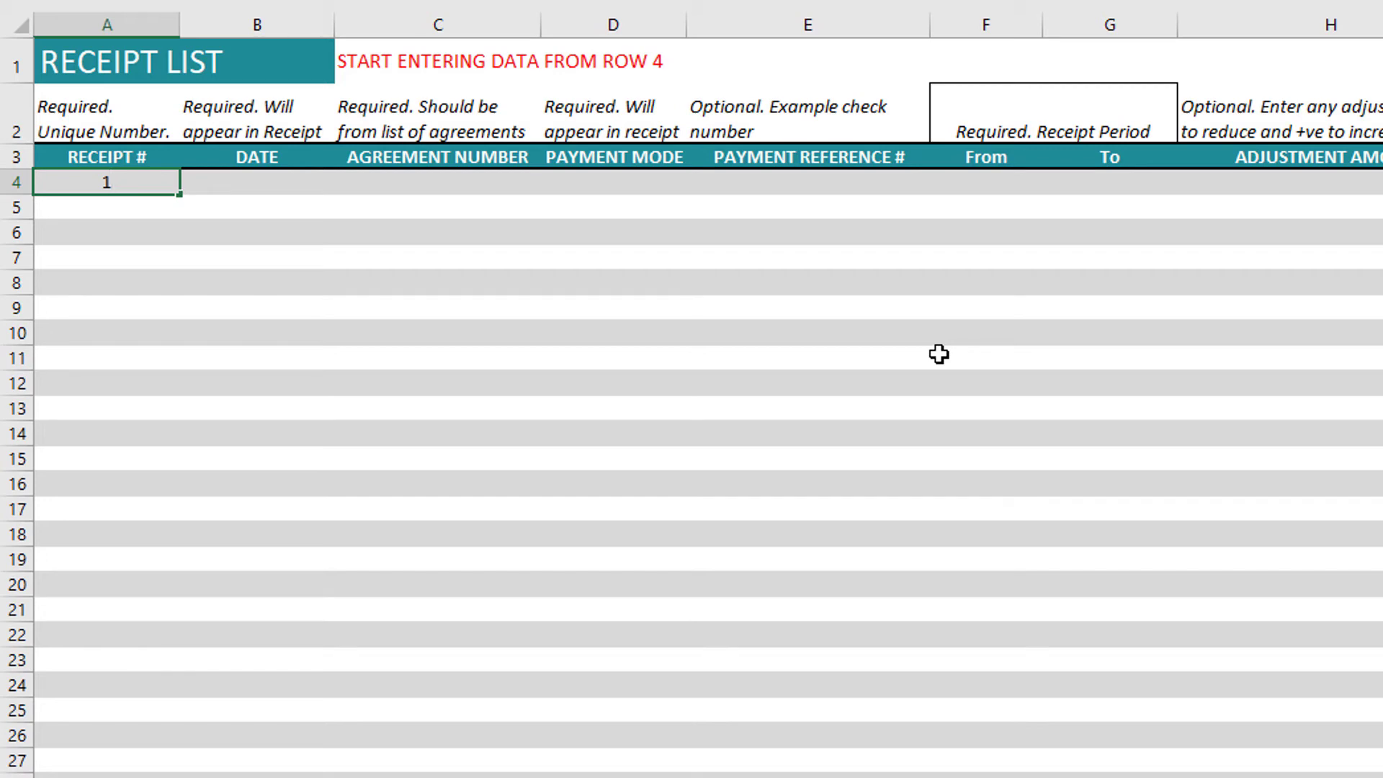
{"action": "key", "text": "Return"}
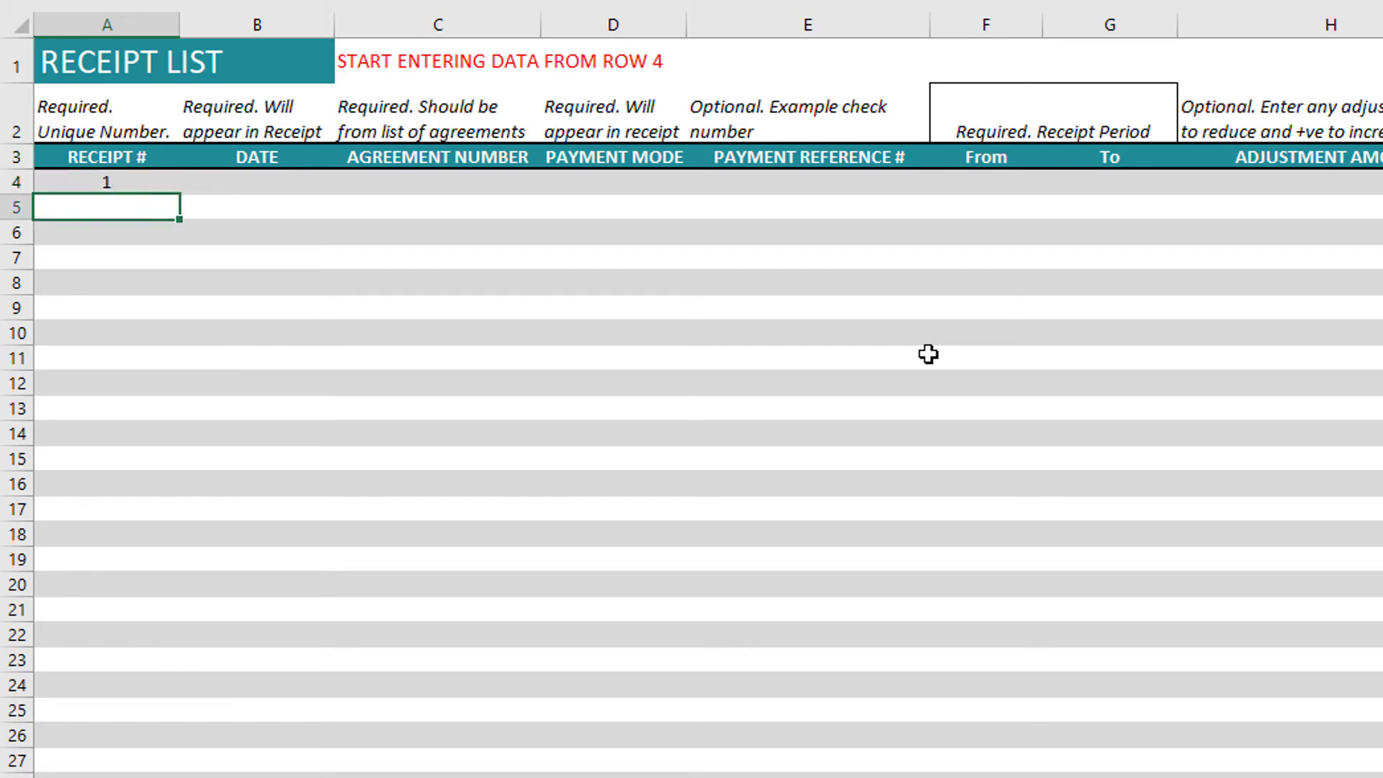
{"action": "left_click", "coordinate": [273, 185]}
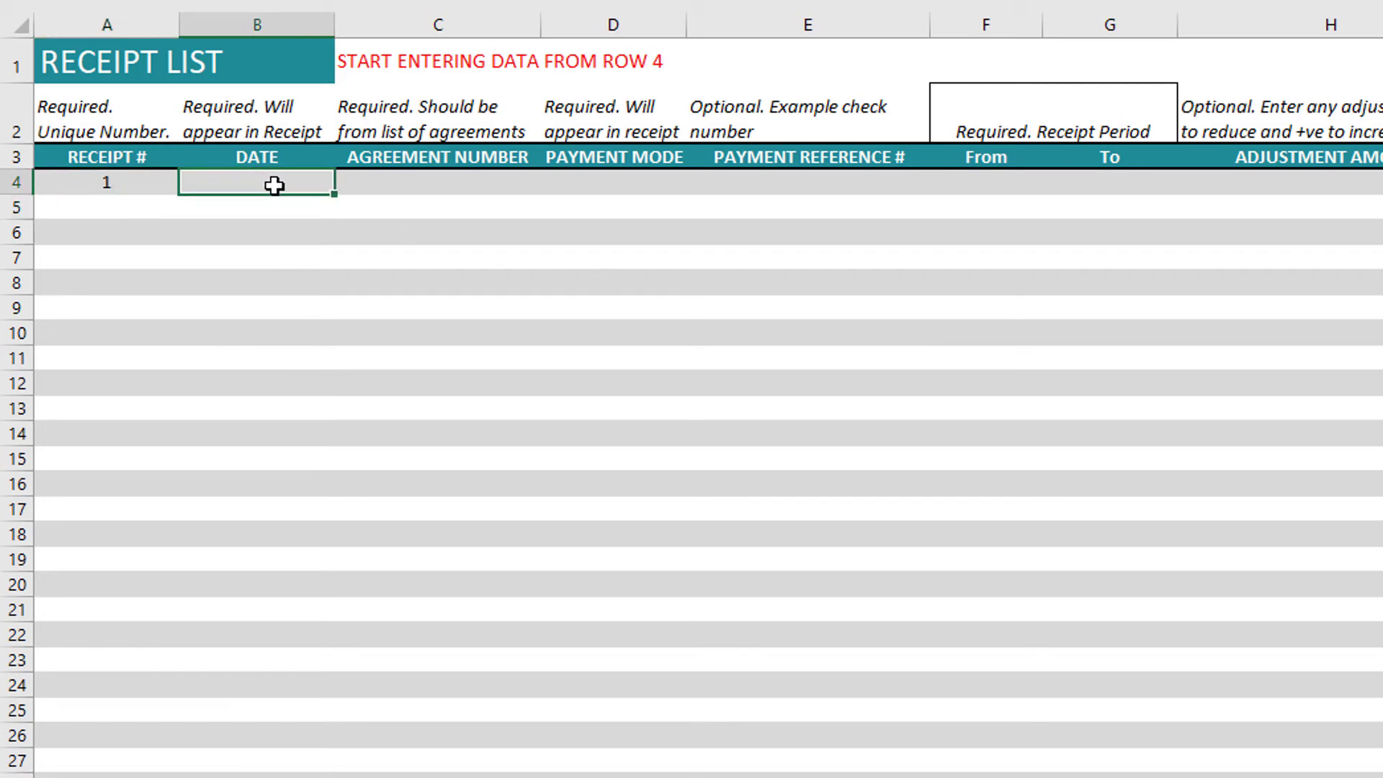
{"action": "type", "text": "1/5/2021"}
{"action": "key", "text": "Tab"}
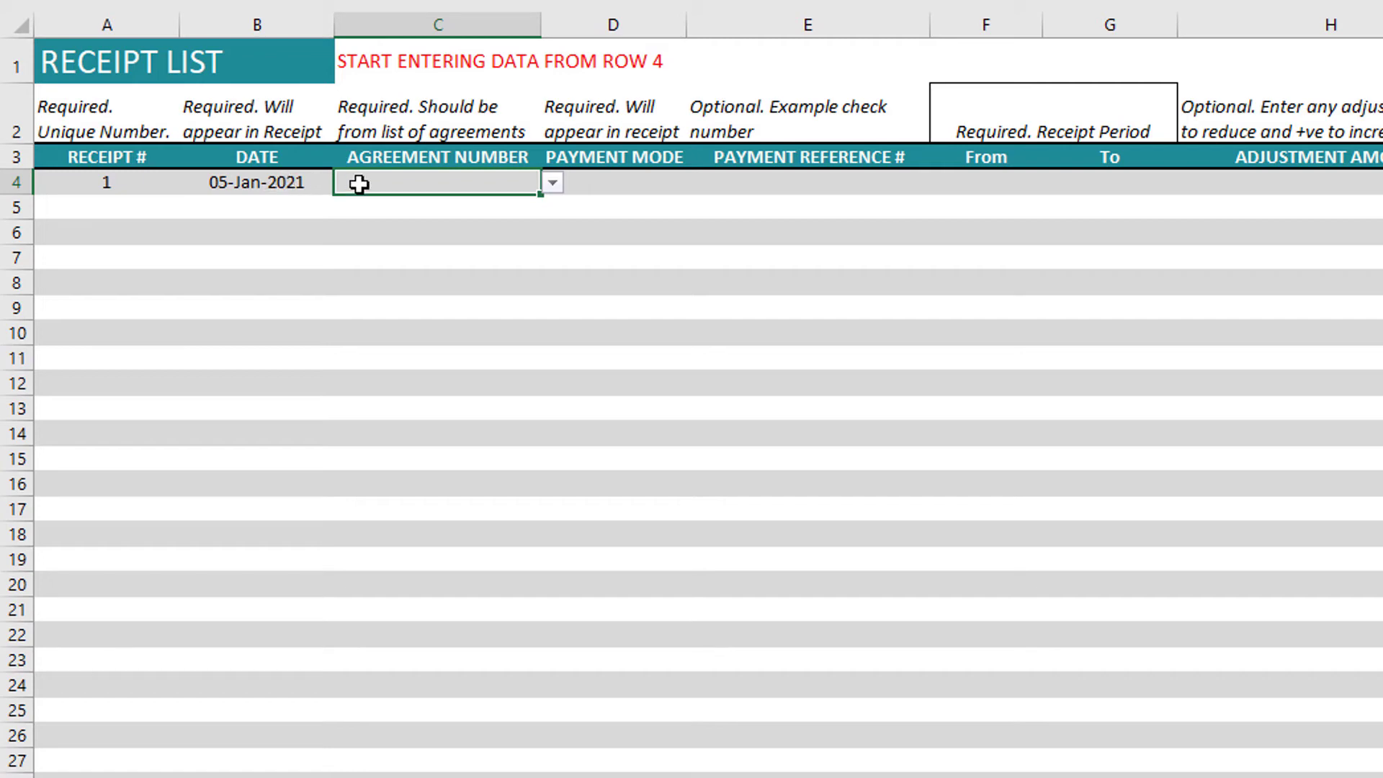
- Choose agreement number 1 for the first receipt and view the available payment modes
{"action": "left_click", "coordinate": [556, 187]}
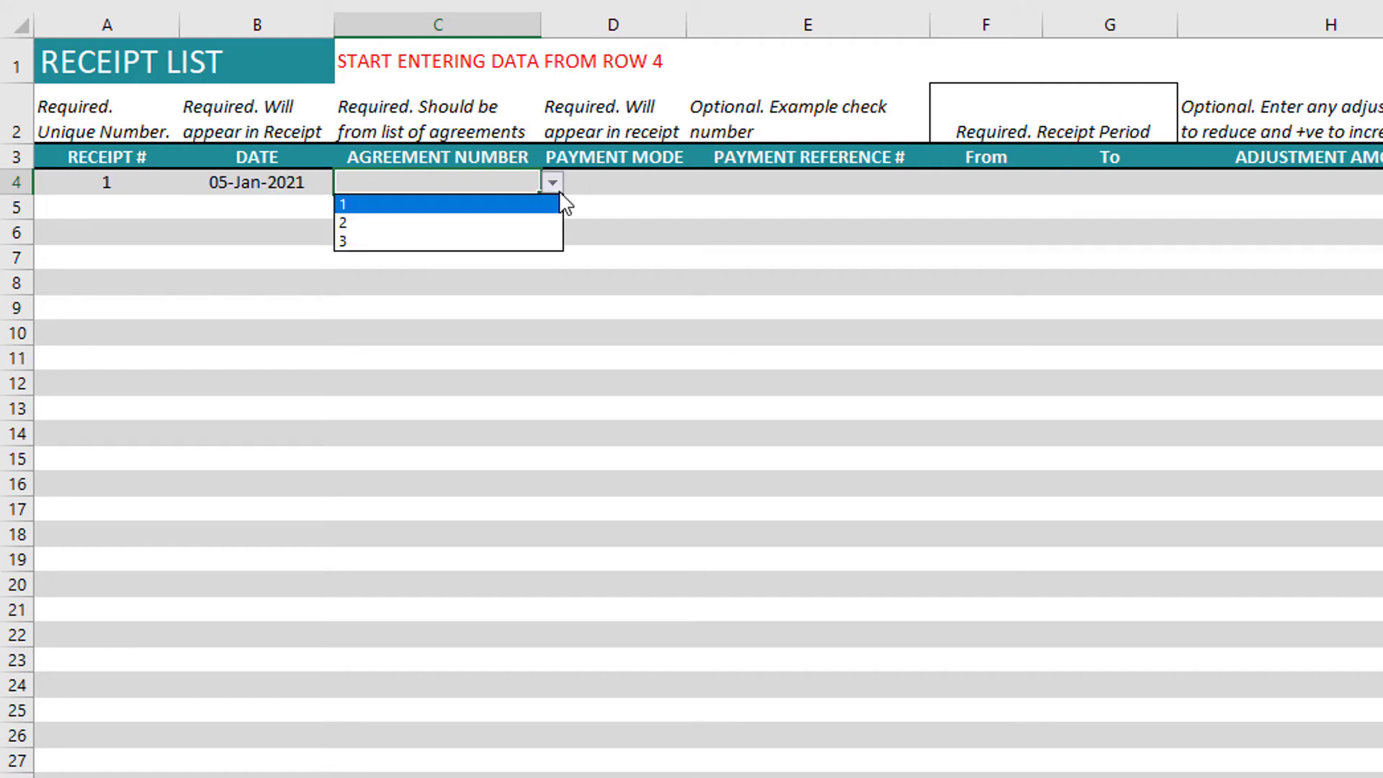
{"action": "left_click", "coordinate": [520, 205]}
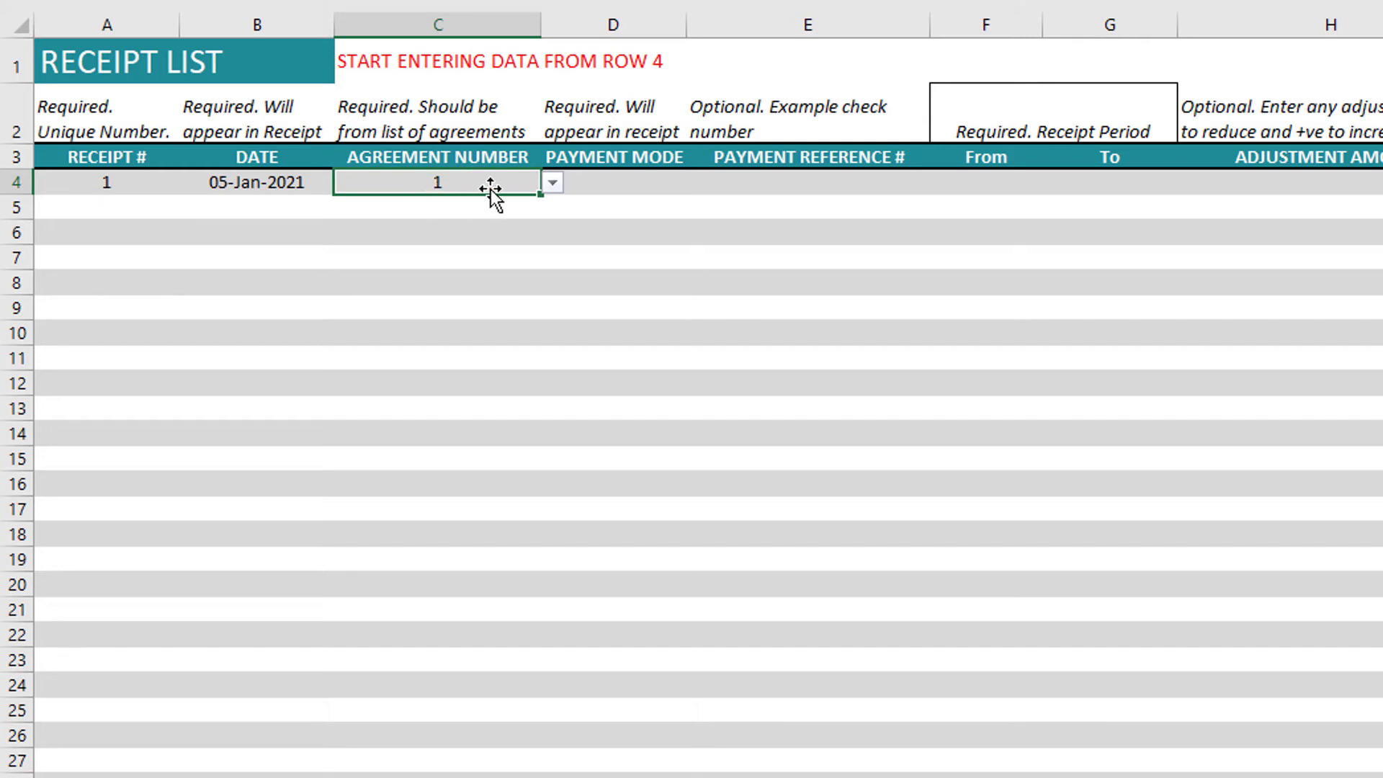
{"action": "left_click", "coordinate": [623, 189]}
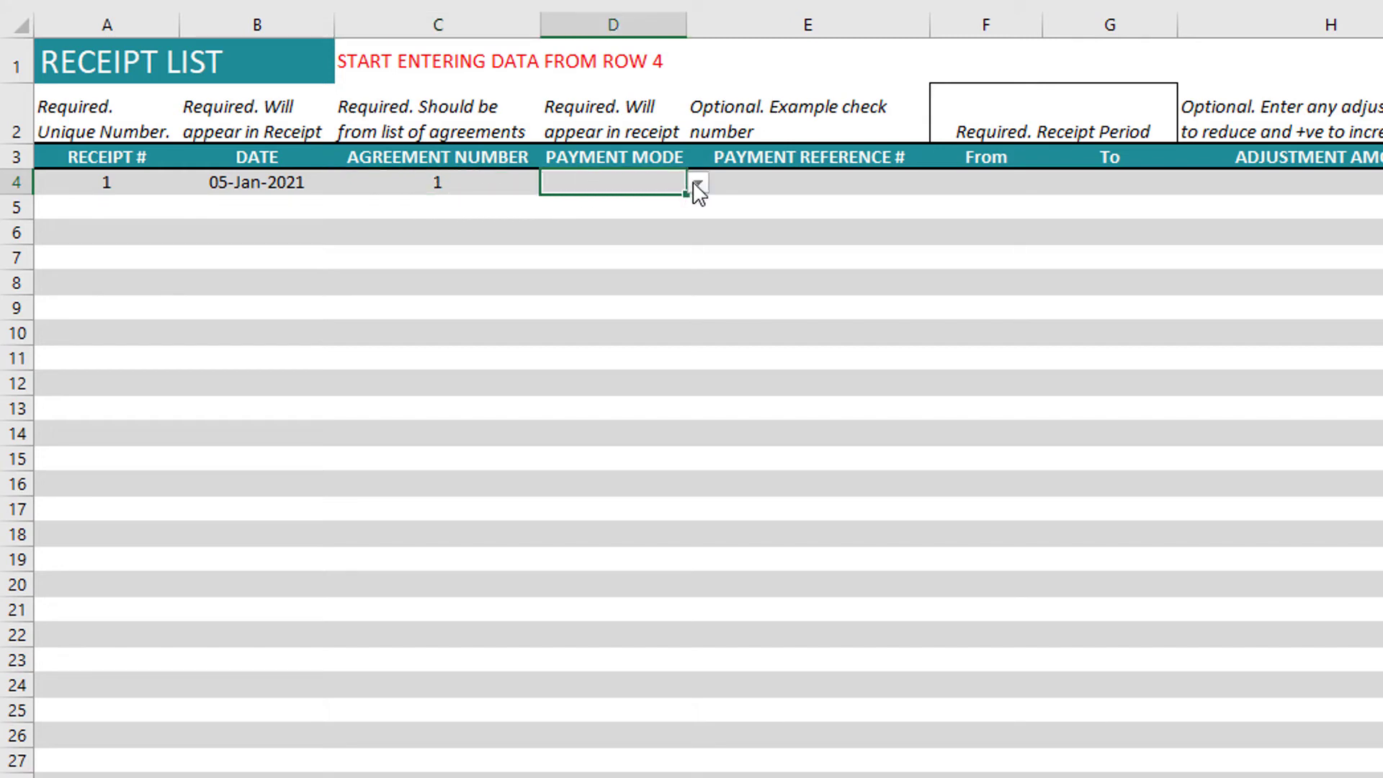
{"action": "left_click", "coordinate": [696, 184]}
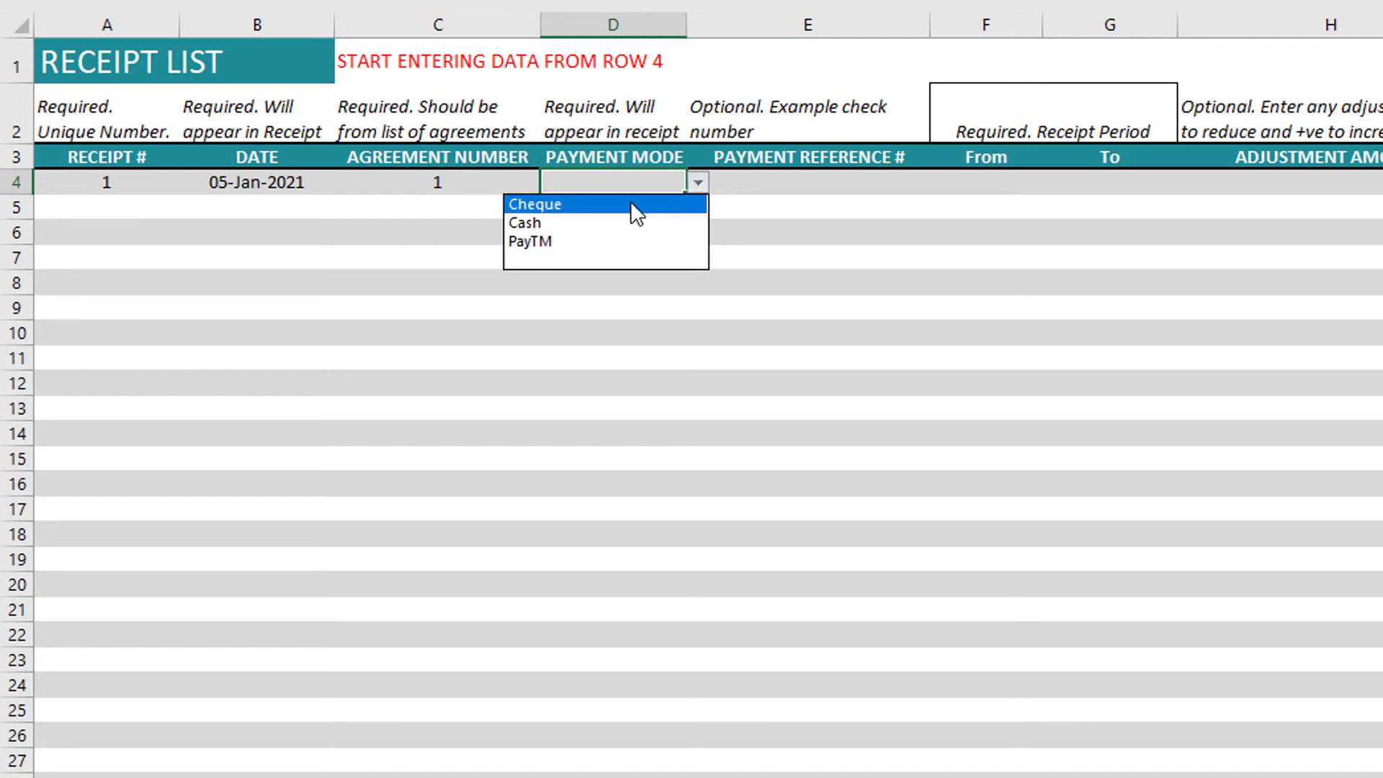
{"action": "left_click", "coordinate": [749, 187]}
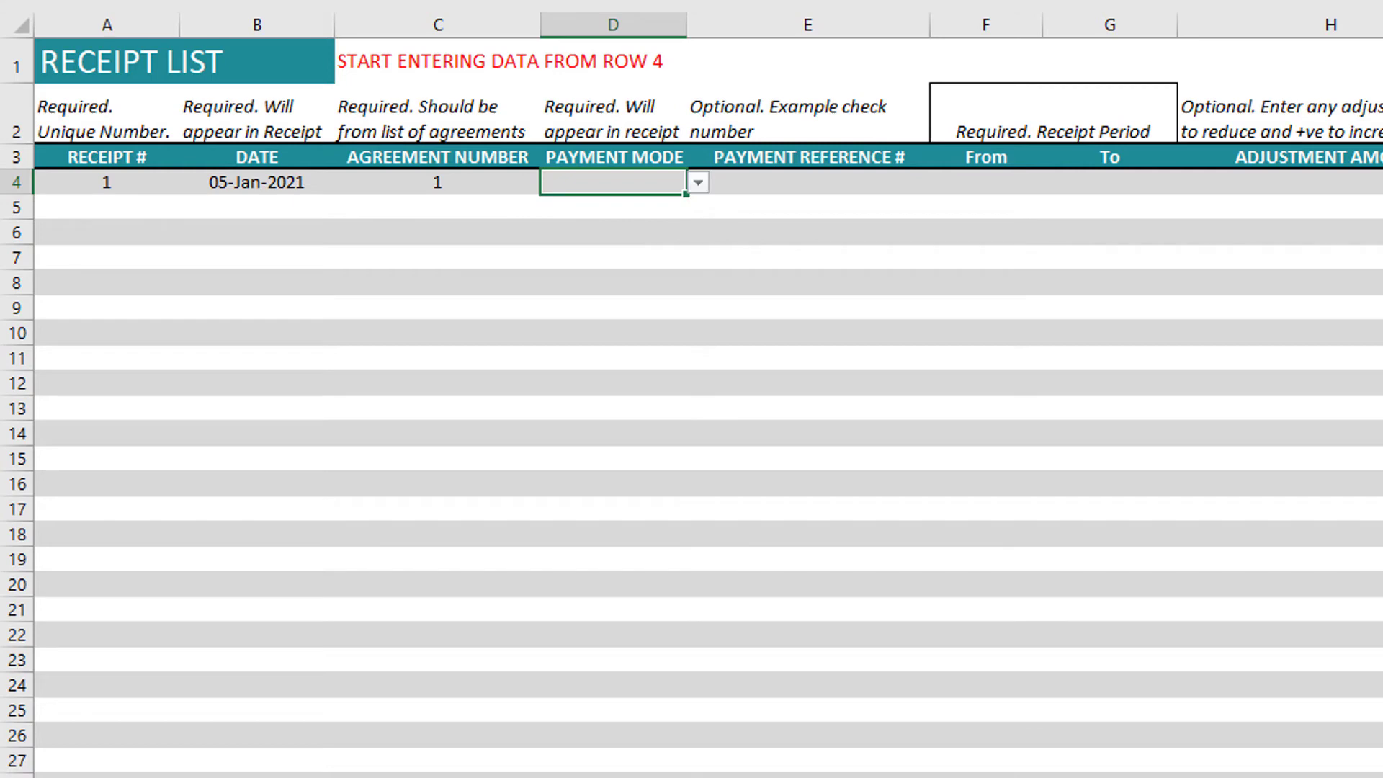
- Rename the Cheque entry in the PAYMENT MODES table of the business information sheet to Check
{"action": "left_click", "coordinate": [288, 776]}
{"action": "left_click", "coordinate": [860, 173]}
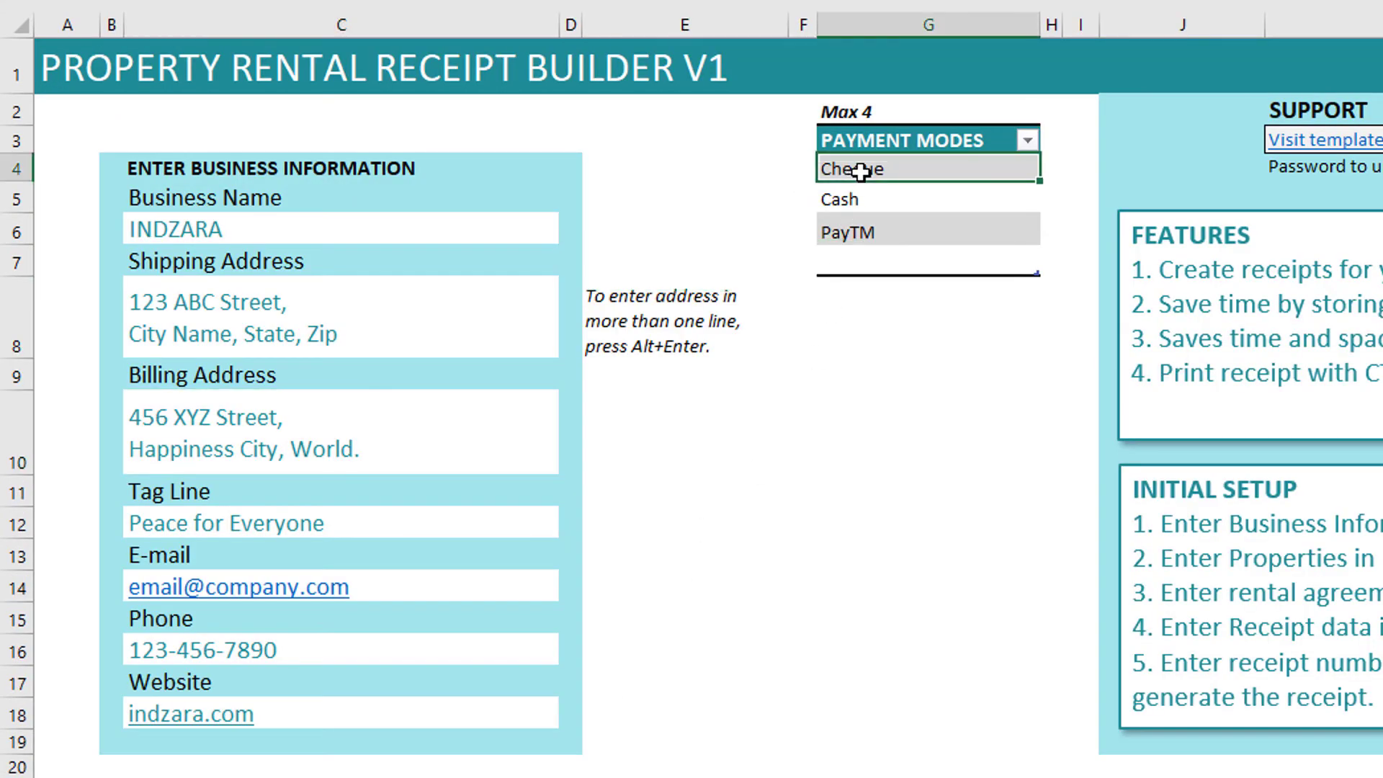
{"action": "type", "text": "cCh"}
{"action": "key", "text": "BackSpace"}
{"action": "key", "text": "BackSpace"}
{"action": "type", "text": "Check"}
{"action": "key", "text": "Return"}
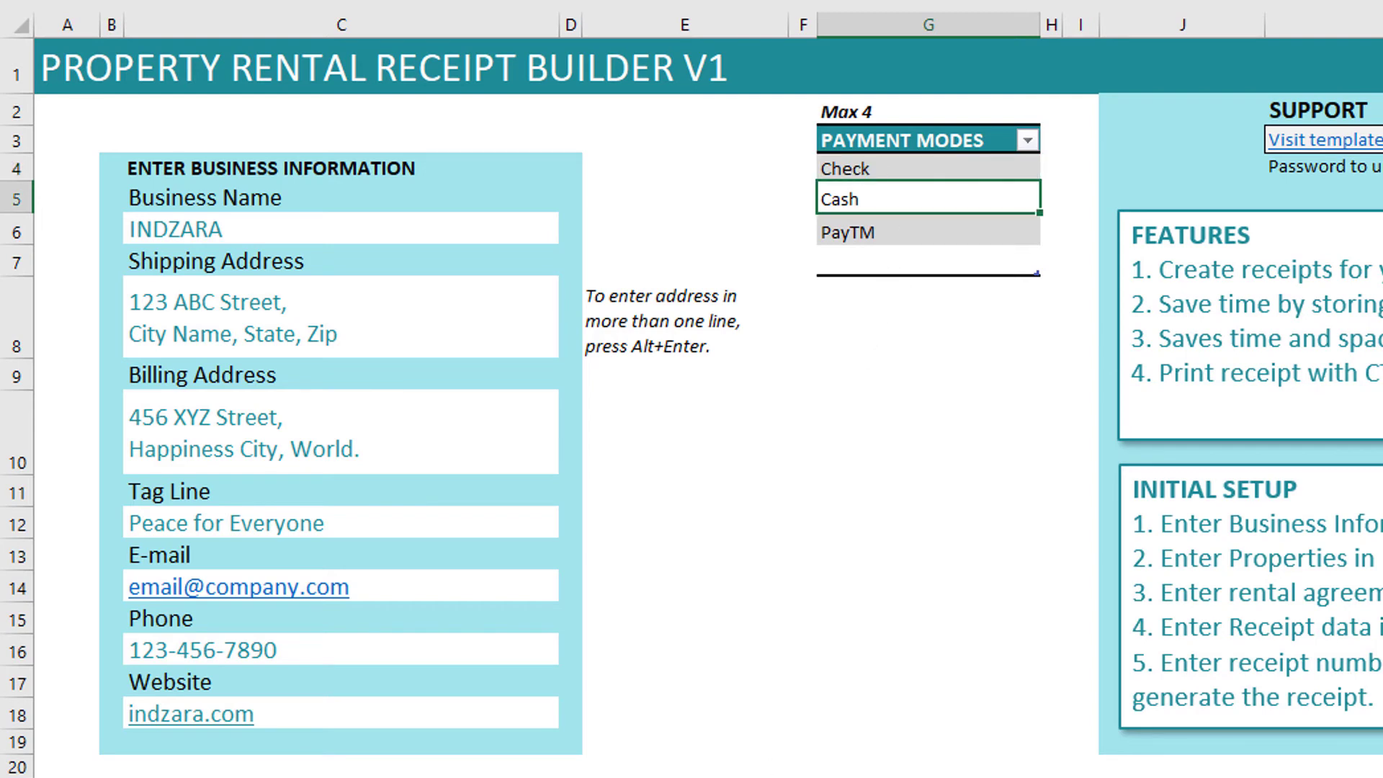
- Set the first receipt's payment mode to Check on the RECEIPT LIST sheet
{"action": "key", "text": "ctrl+Page_Down"}
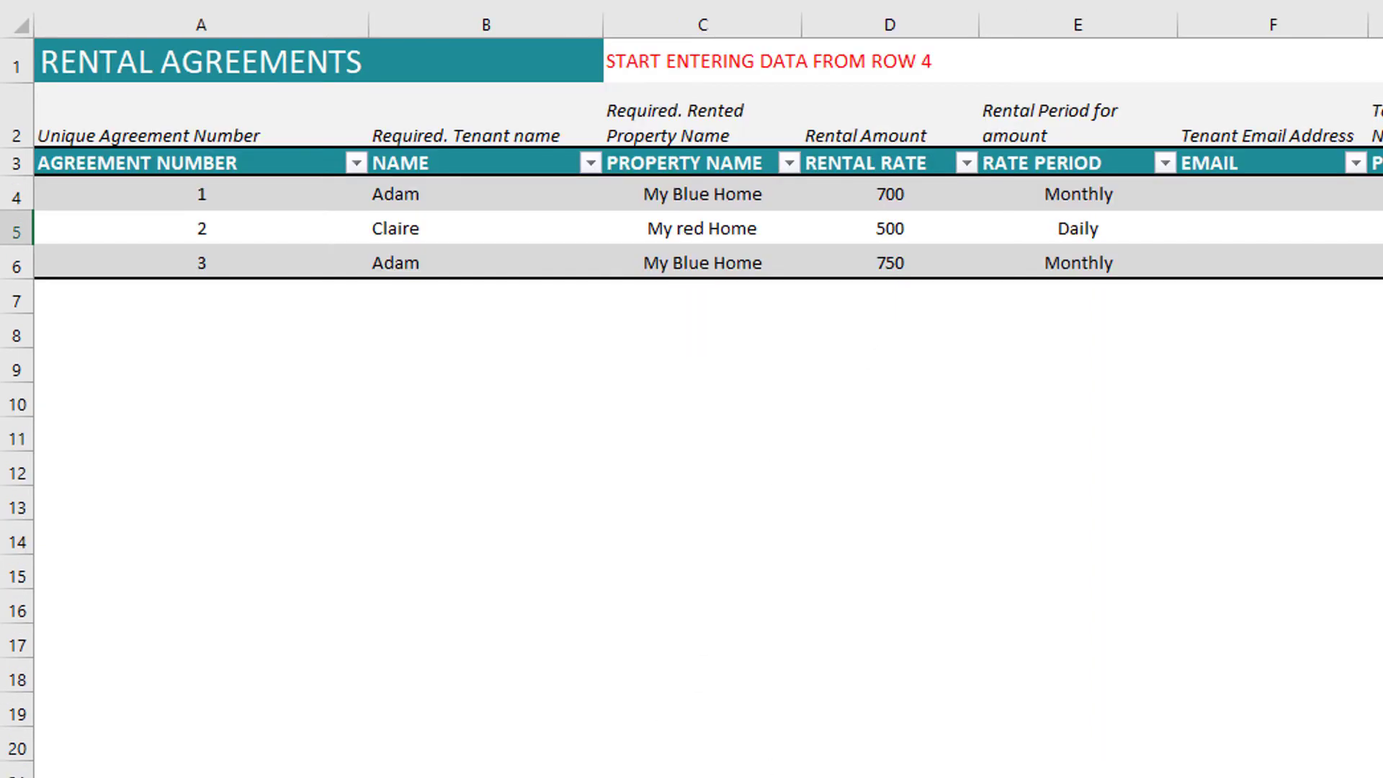
{"action": "key", "text": "ctrl+Page_Down"}
{"action": "left_click", "coordinate": [698, 182]}
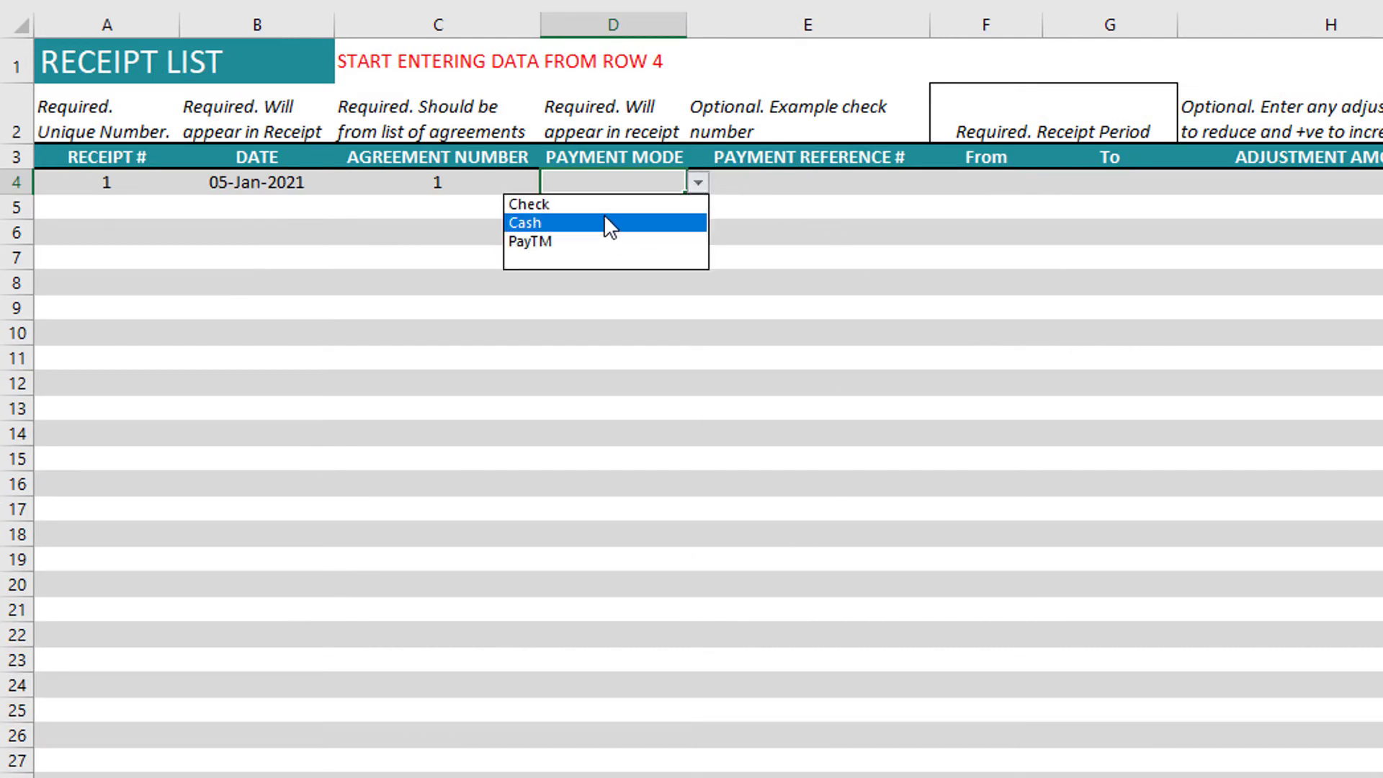
{"action": "left_click", "coordinate": [605, 205]}
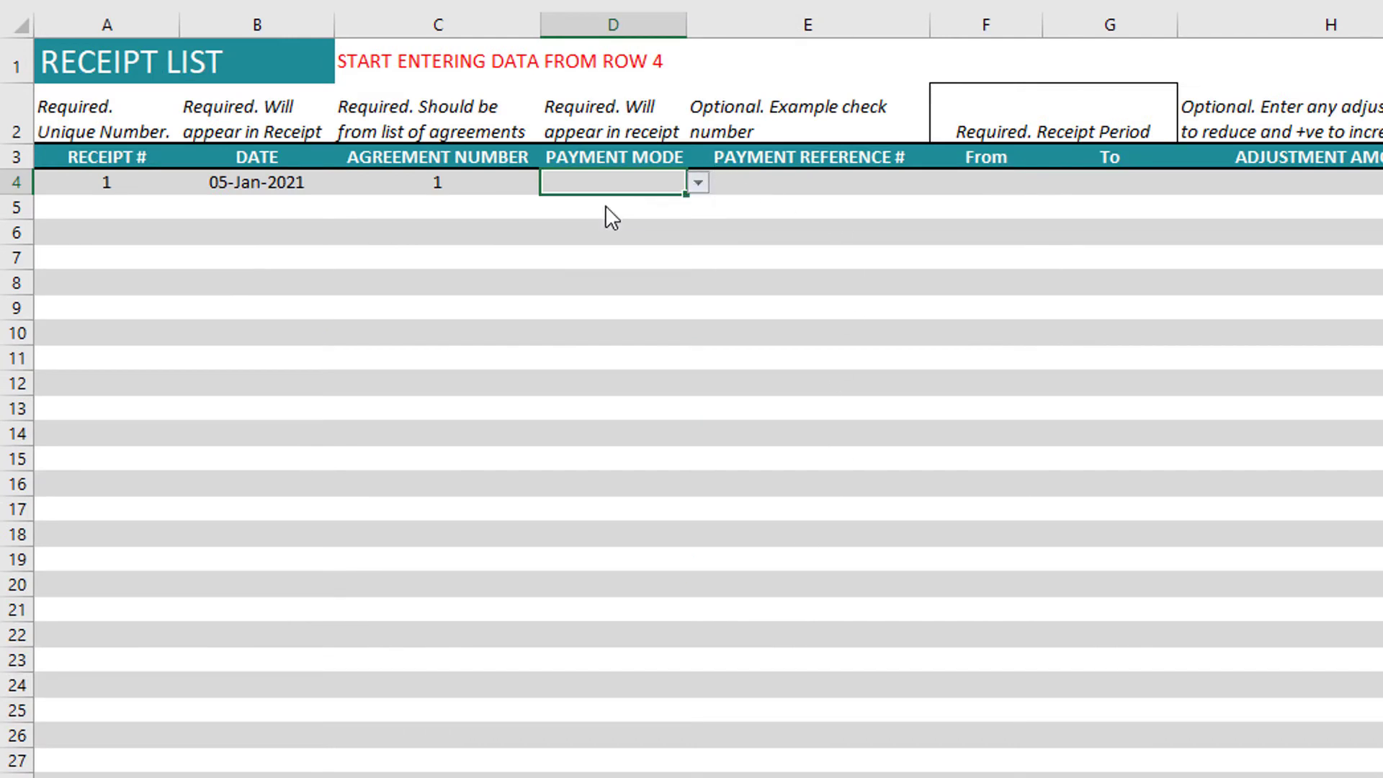
{"action": "left_click", "coordinate": [827, 192]}
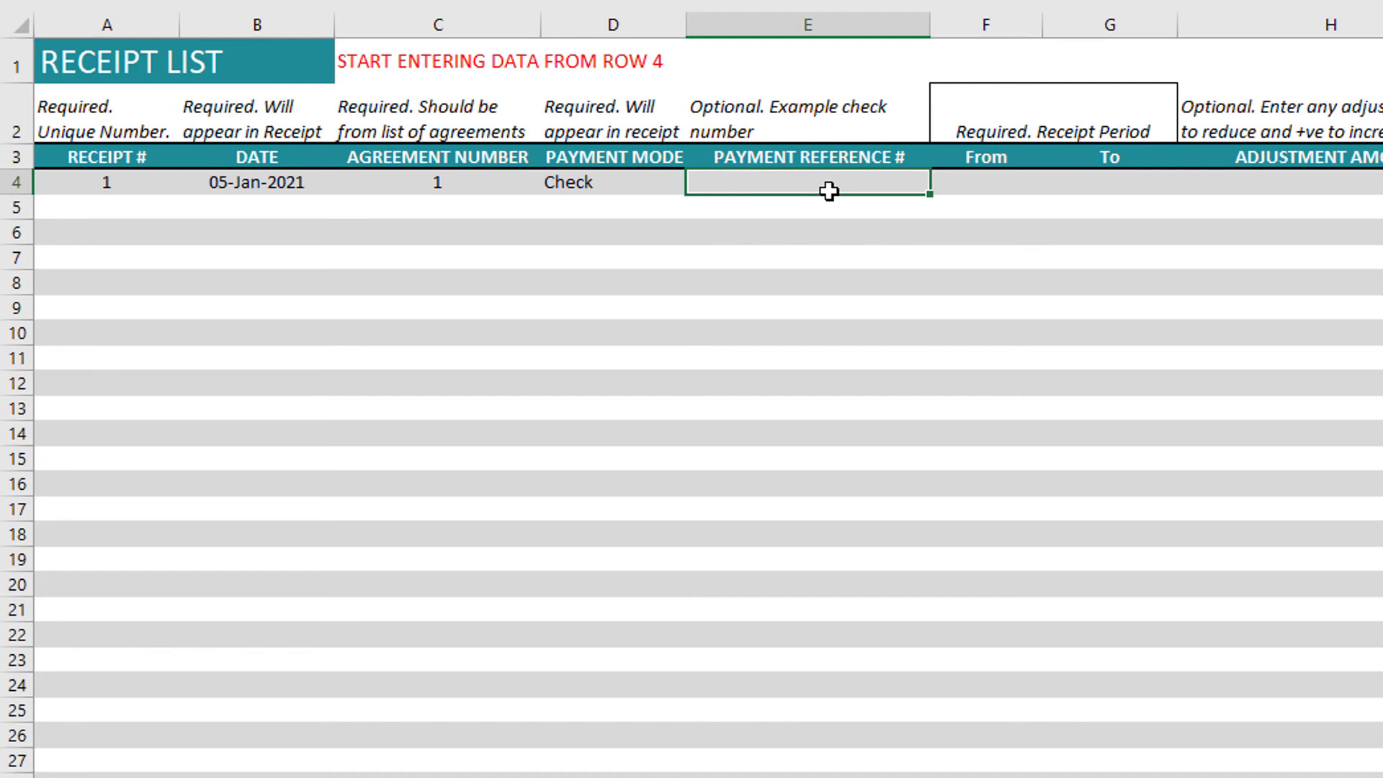
- Enter 12/1/2020 to 12/31/2020 as the first receipt's period and check the first agreement's rate on the RENTAL AGREEMENTS sheet
{"action": "left_click", "coordinate": [1004, 191]}
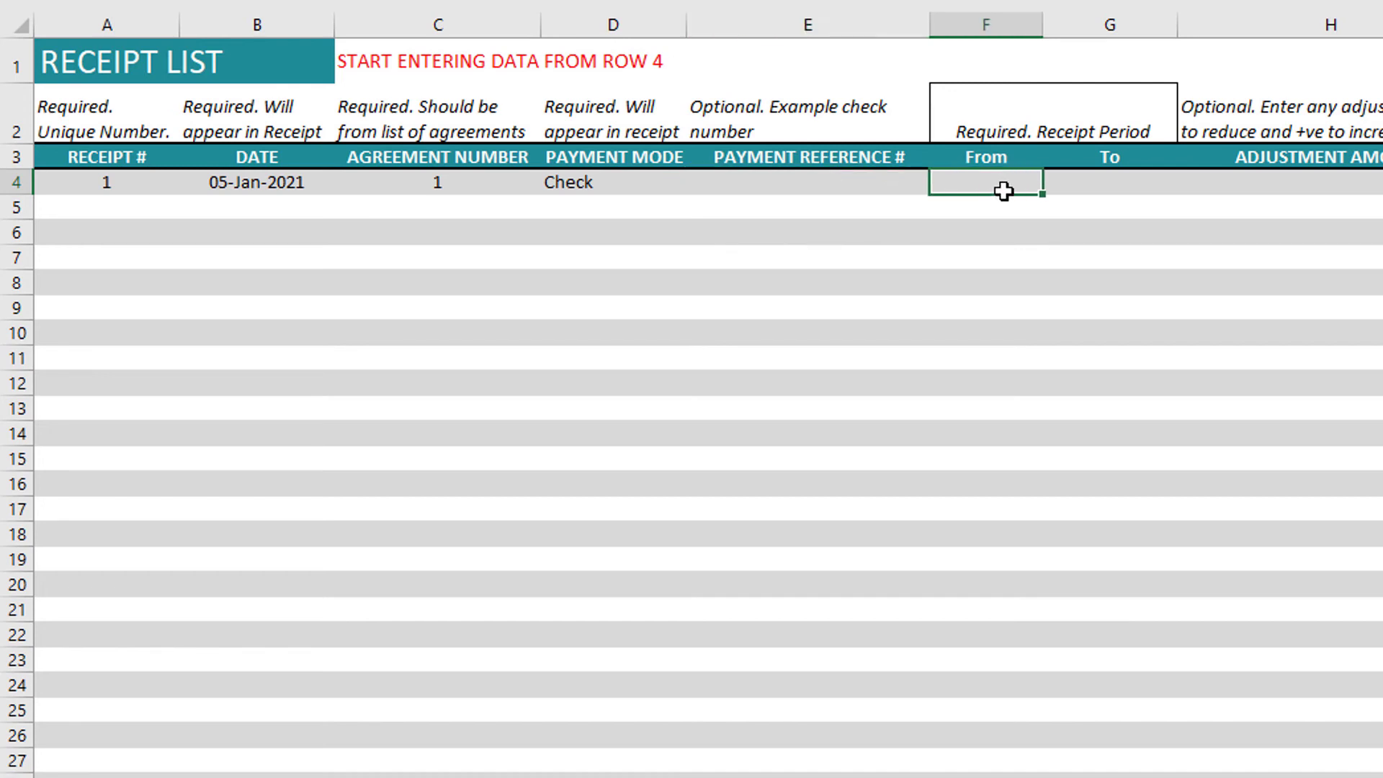
{"action": "type", "text": "12/1/2020"}
{"action": "key", "text": "Tab"}
{"action": "type", "text": "12/3"}
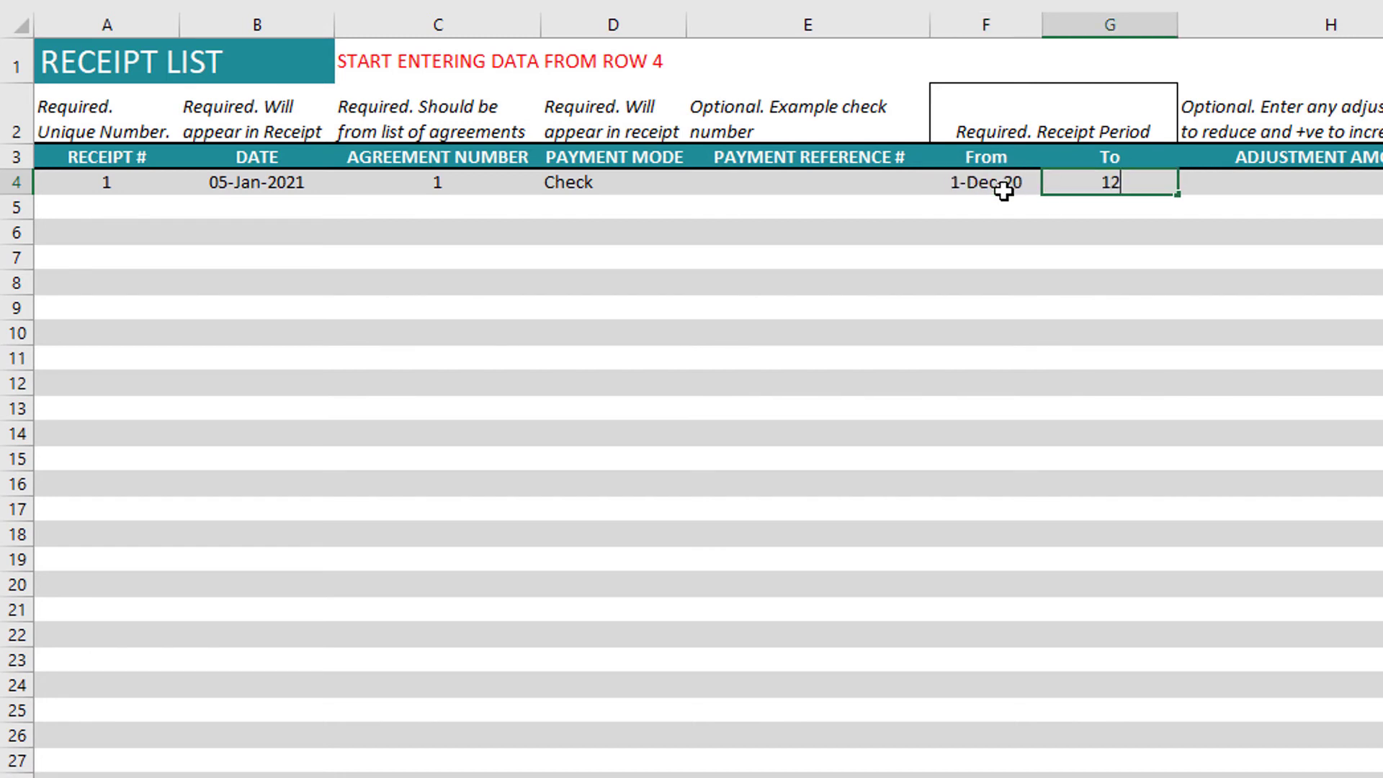
{"action": "type", "text": "1/2020"}
{"action": "key", "text": "Tab"}
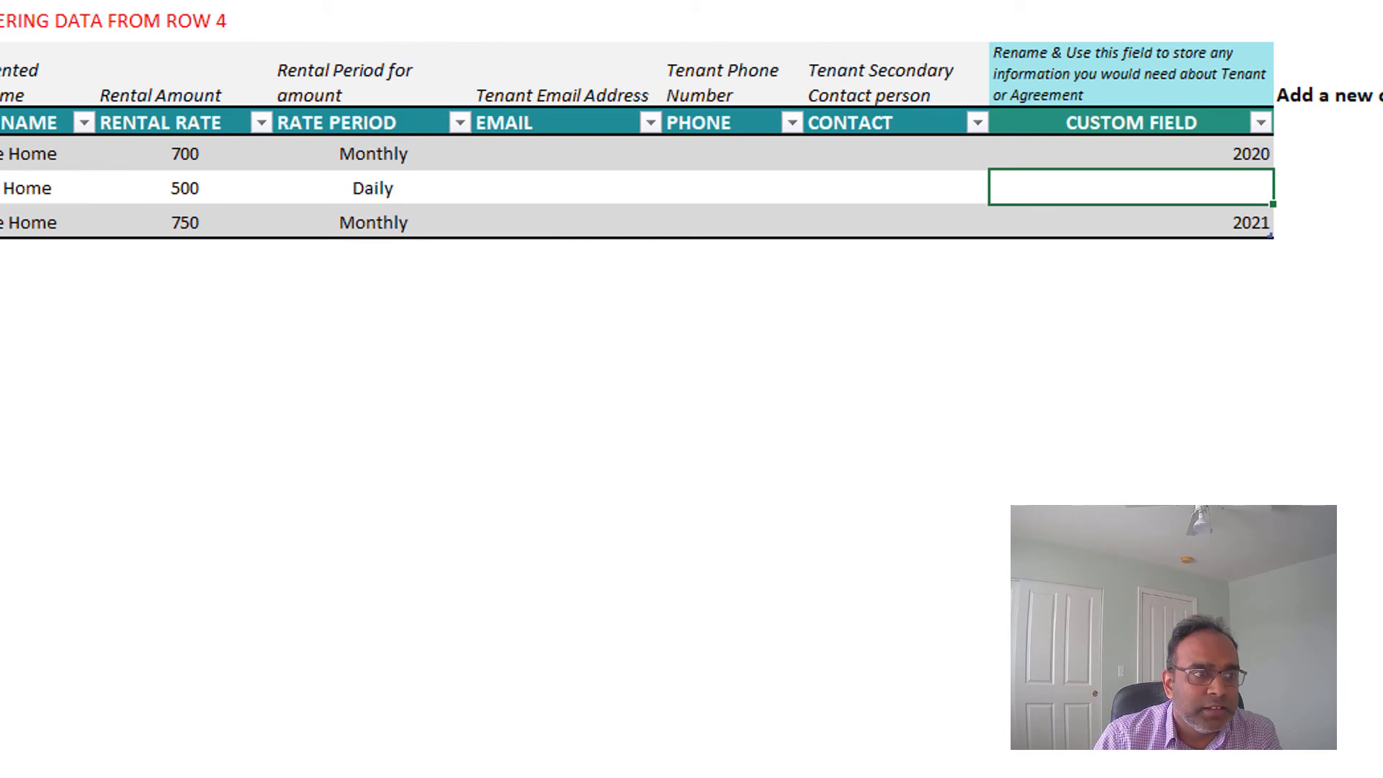
{"action": "left_click", "coordinate": [1, 153]}
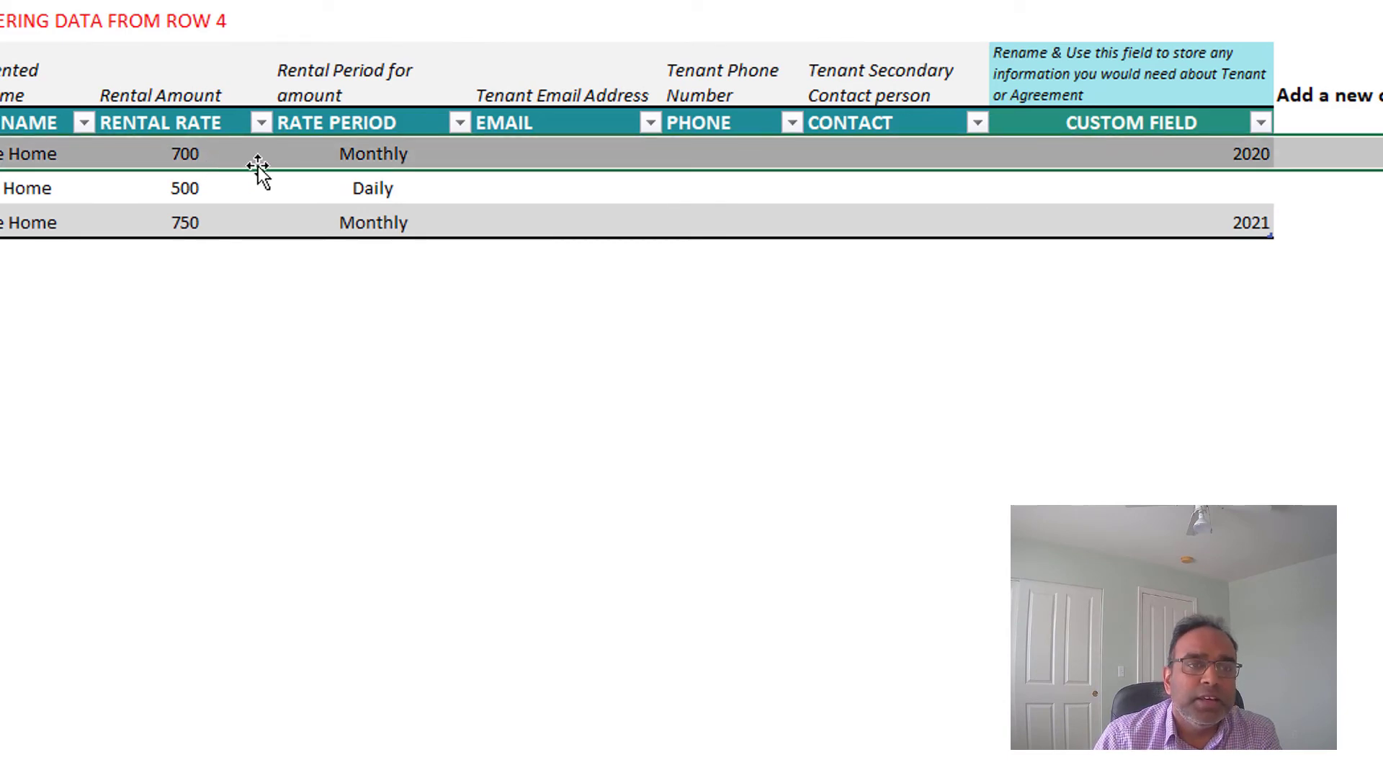
{"action": "key", "text": "ctrl+Page_Down"}
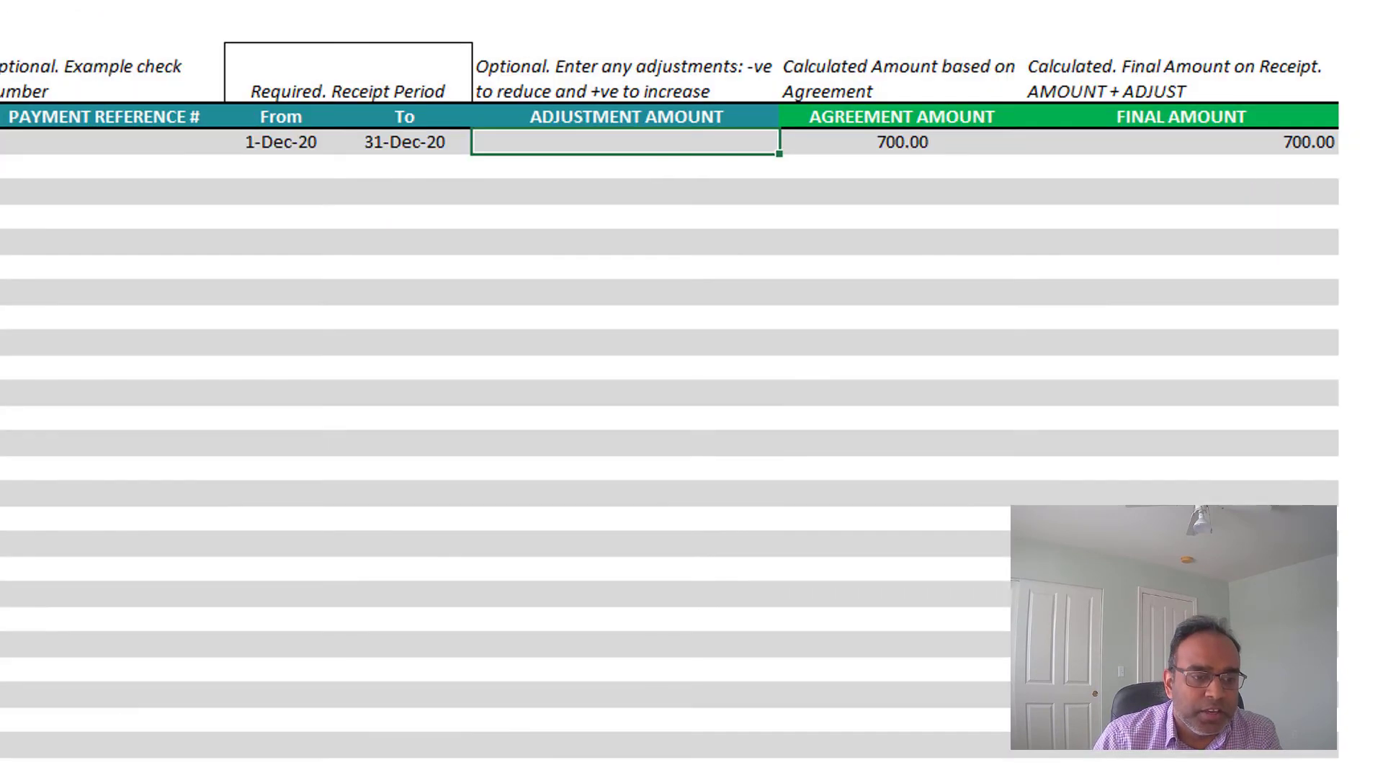
- Change the end date of the first receipt's period to 12/15/20
{"action": "left_click", "coordinate": [438, 142]}
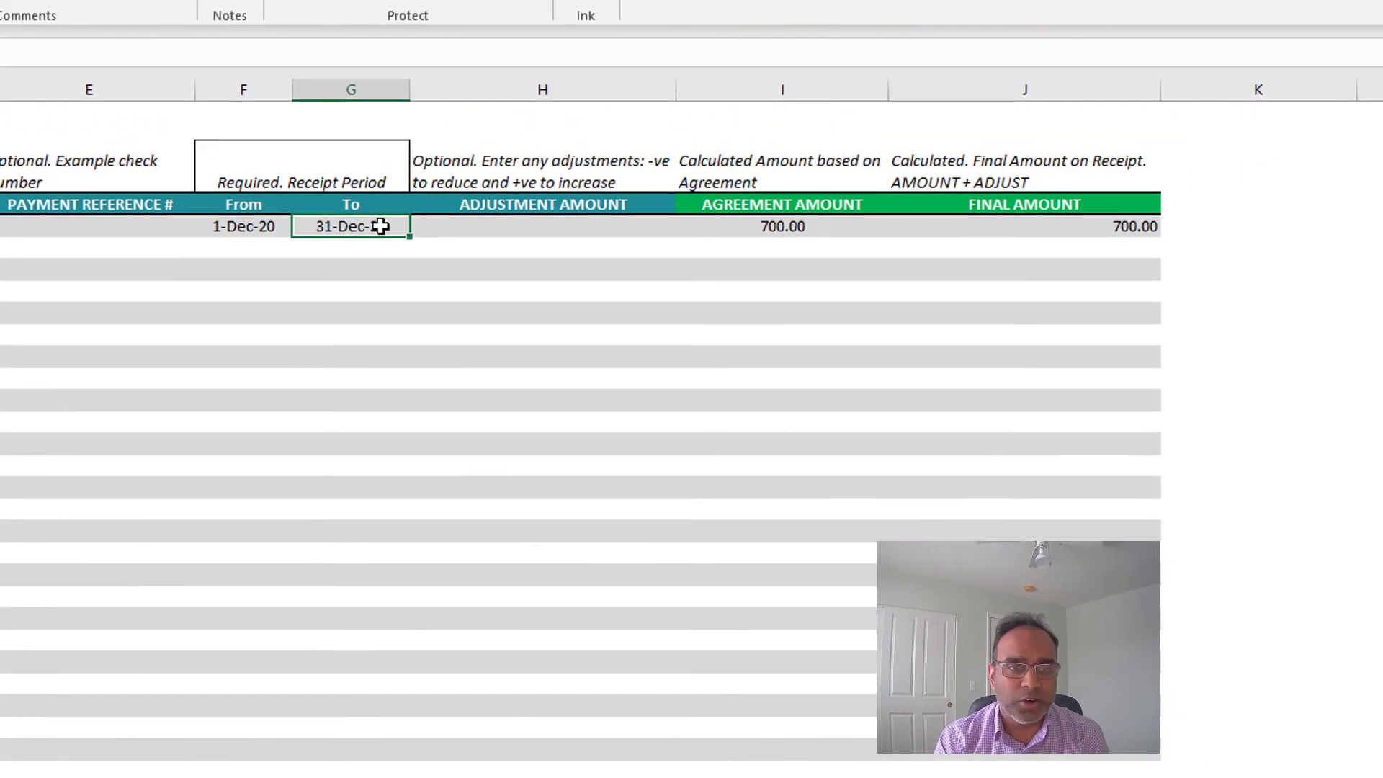
{"action": "type", "text": "12/"}
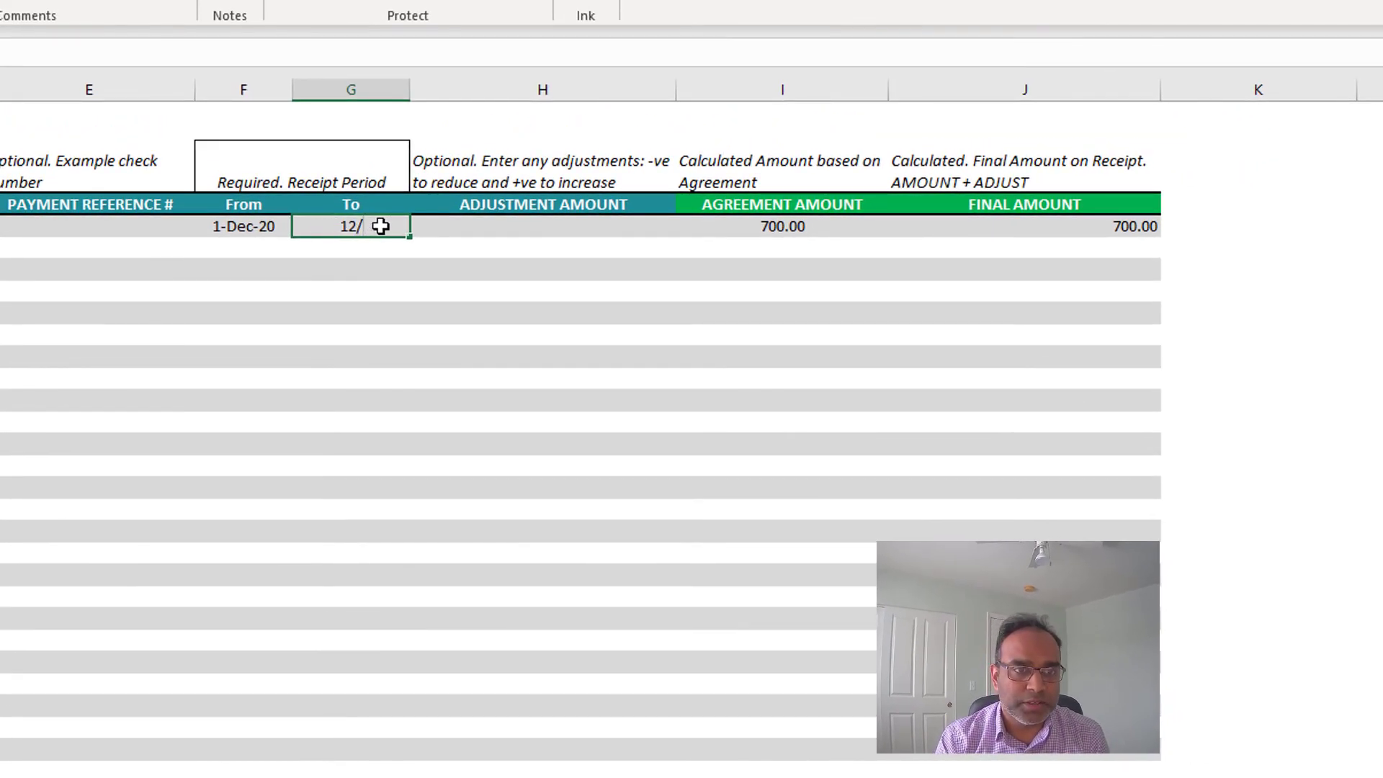
{"action": "type", "text": "15/20"}
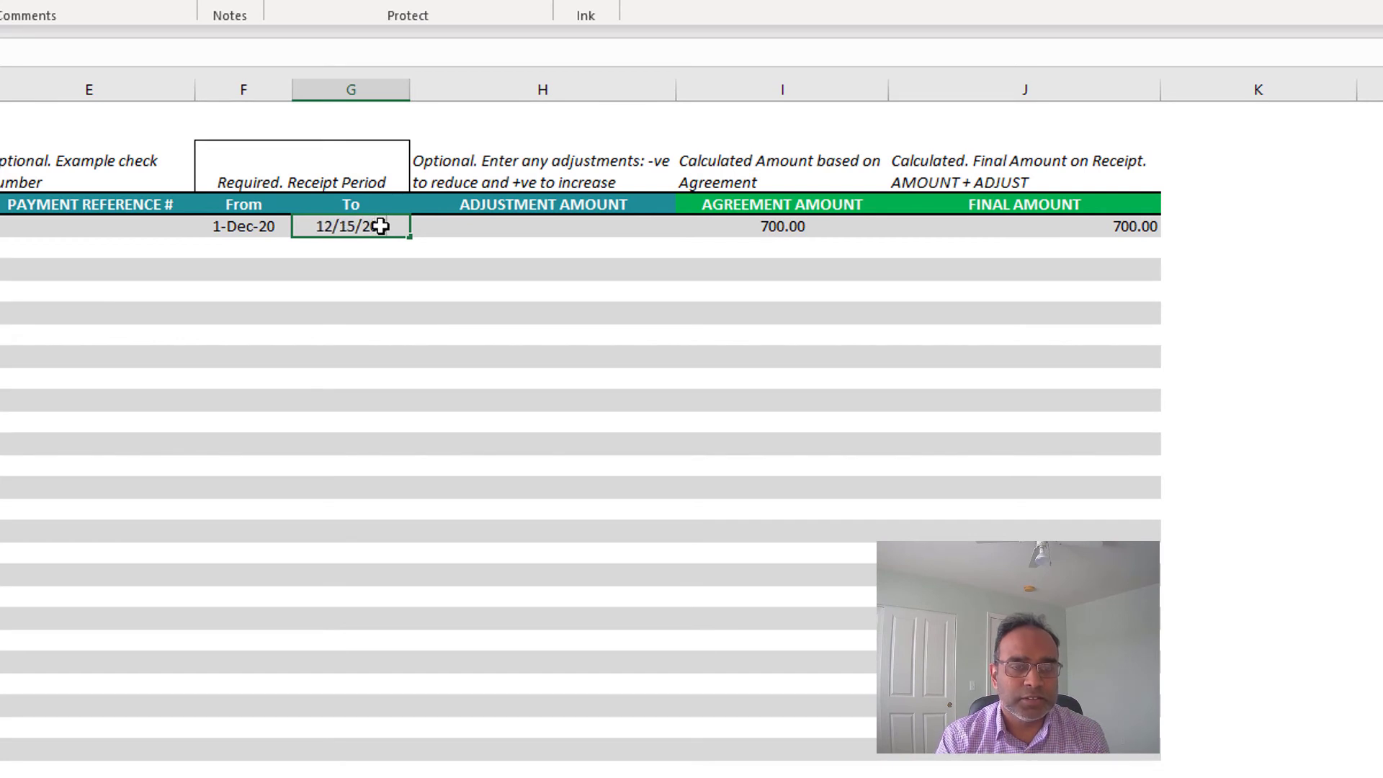
{"action": "key", "text": "Return"}
{"action": "key", "text": "Tab"}
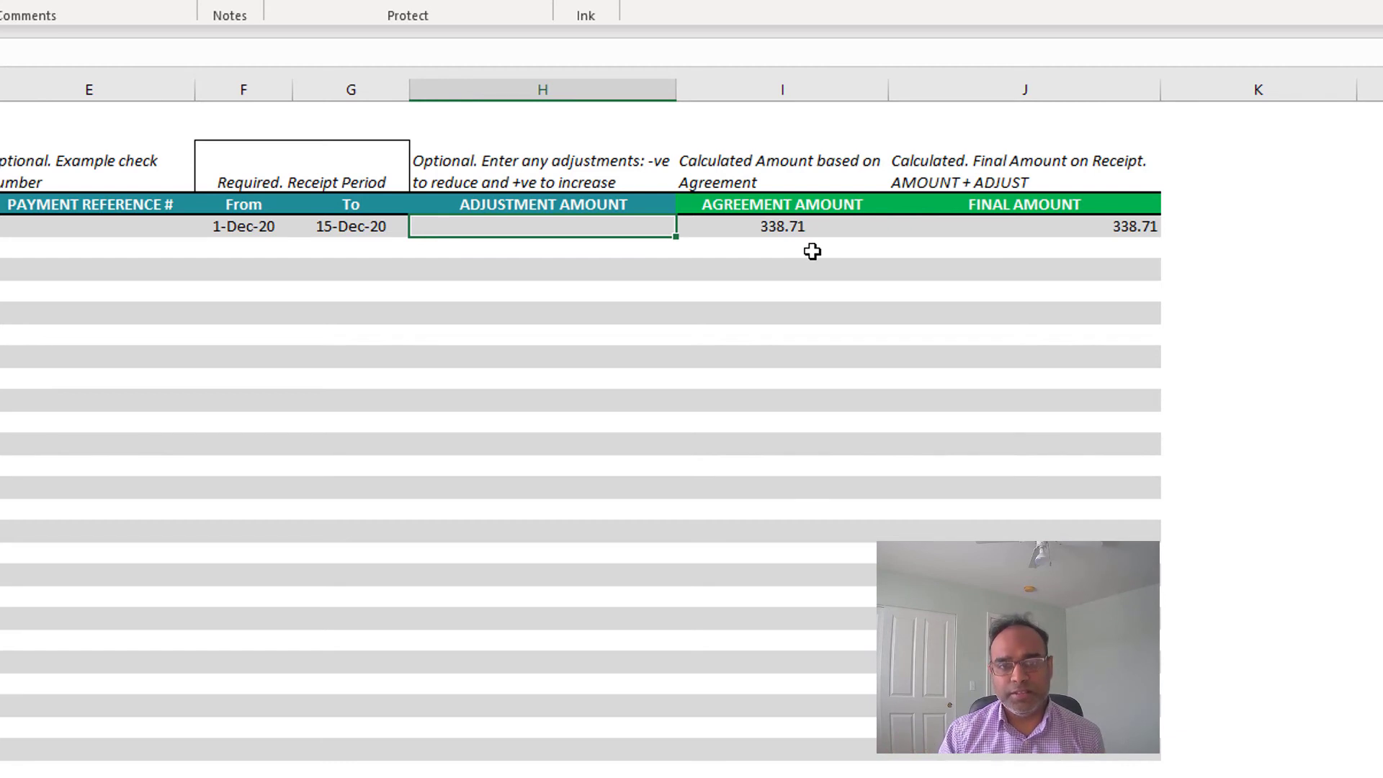
- Calculate the daily rate in cell J1 with the formula =700/31
{"action": "left_click", "coordinate": [1146, 113]}
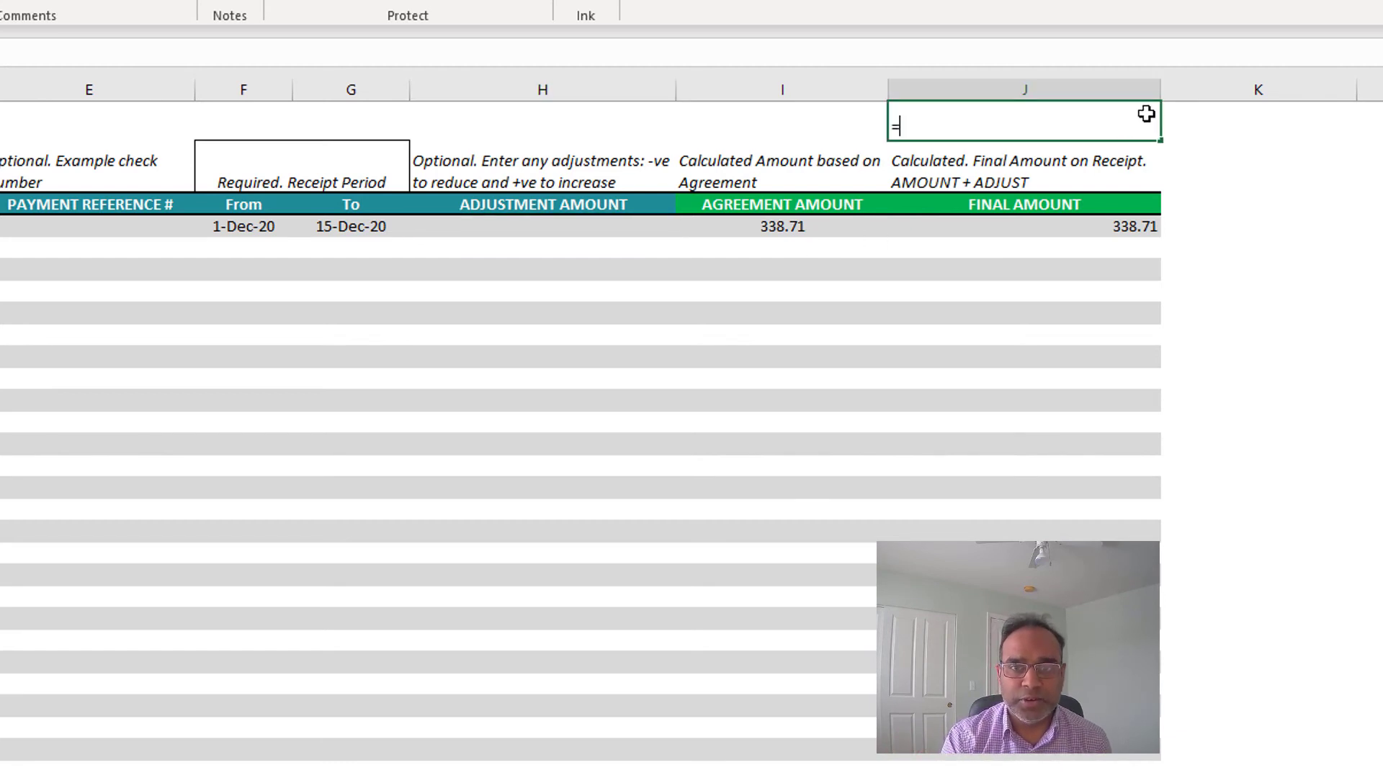
{"action": "type", "text": "=700/31"}
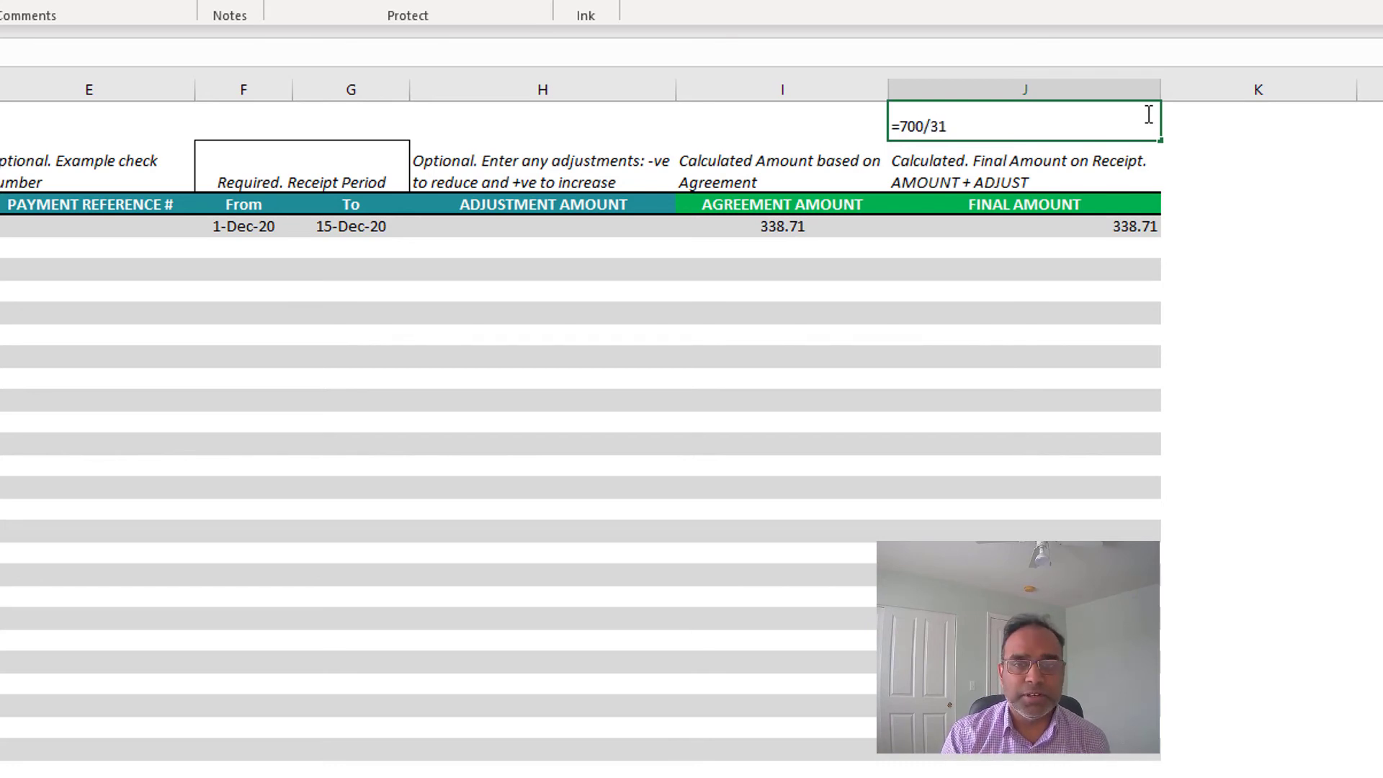
{"action": "key", "text": "Return"}
{"action": "left_click", "coordinate": [1148, 114]}
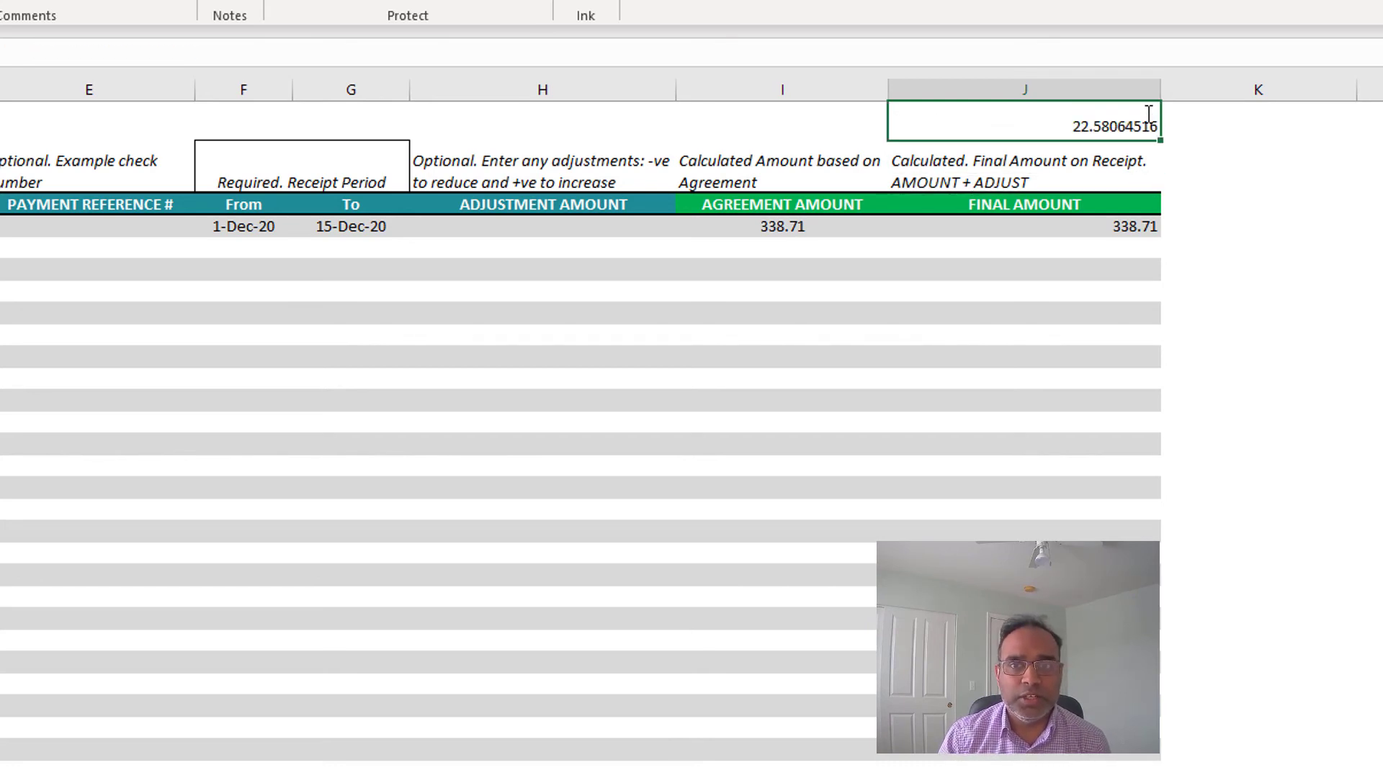
- Calculate the 15-day amount in cell K1 with =15*J1, and clear the check calculations from J1 and K1
{"action": "left_click", "coordinate": [1191, 126]}
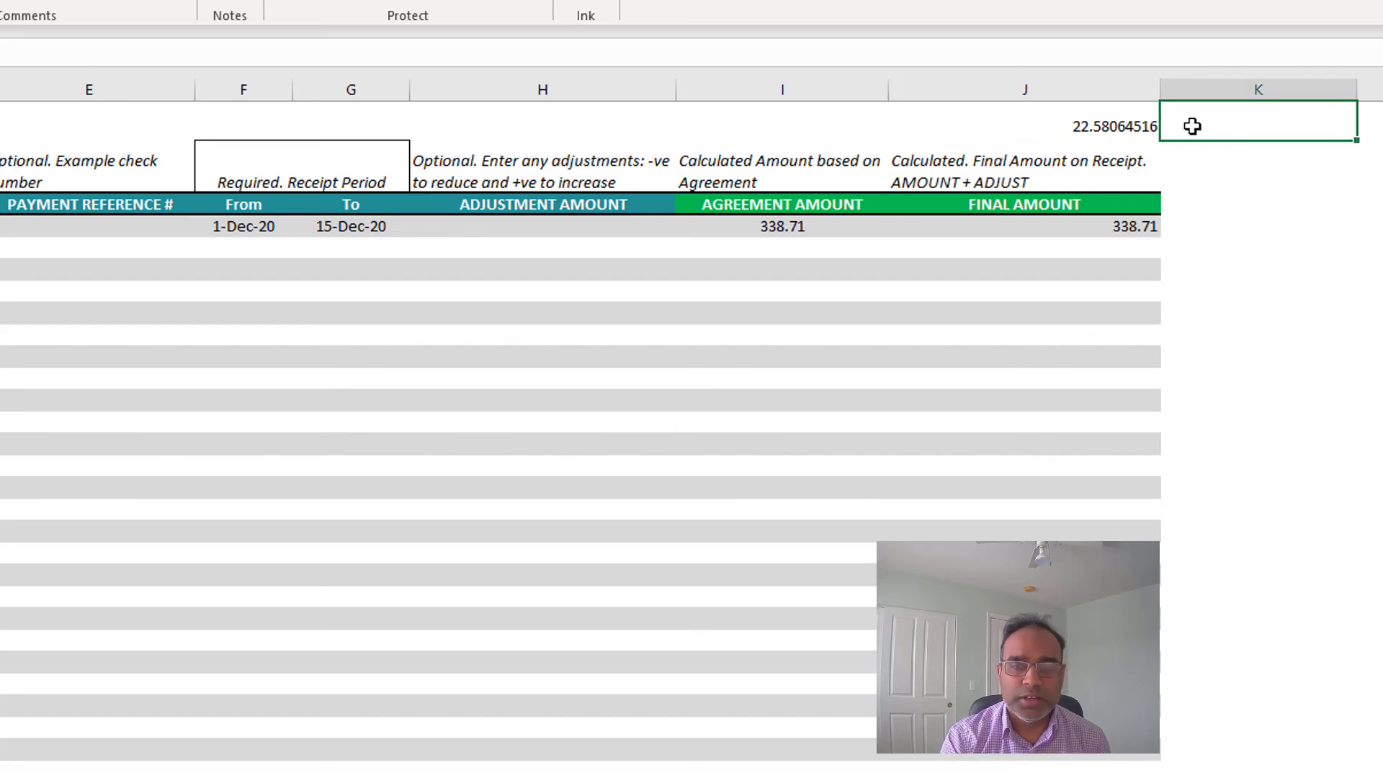
{"action": "type", "text": "="}
{"action": "key", "text": "Left"}
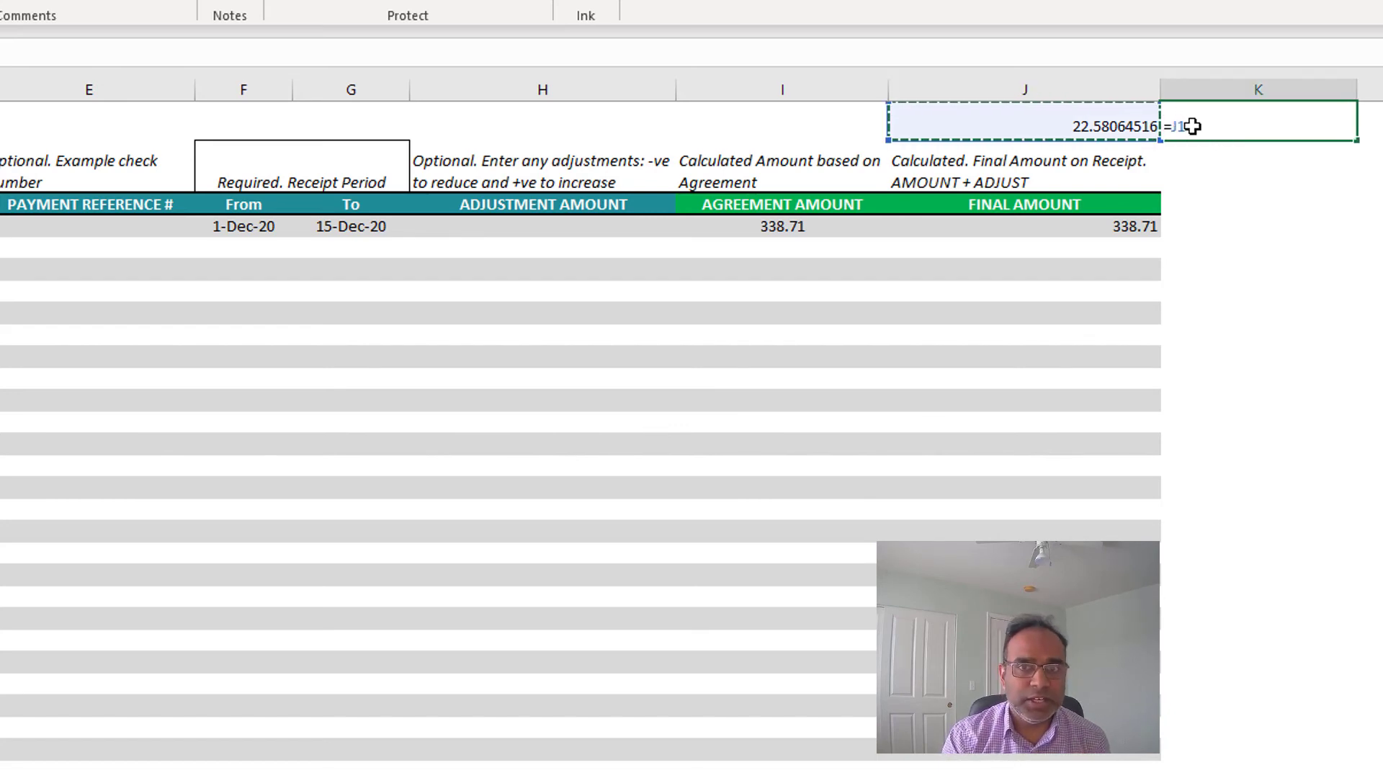
{"action": "type", "text": "15"}
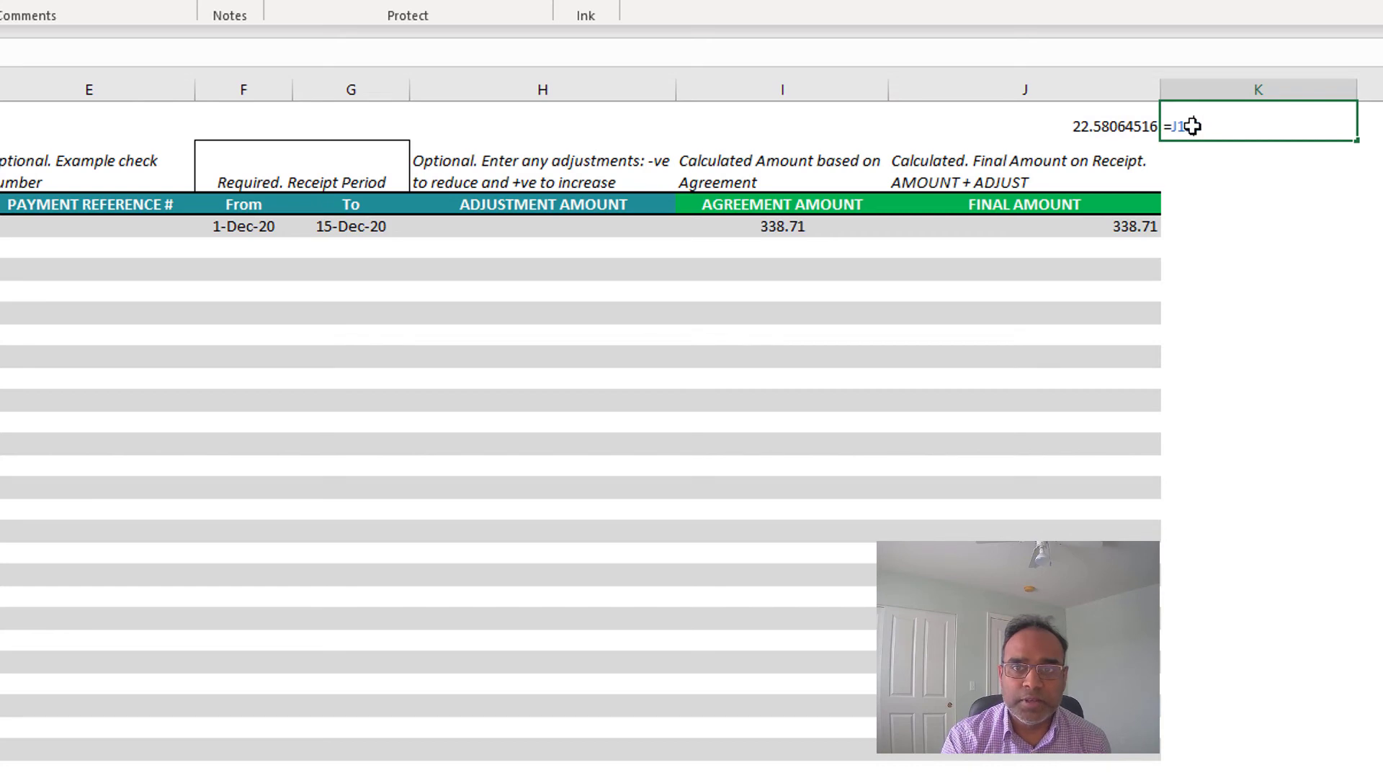
{"action": "key", "text": "BackSpace"}
{"action": "key", "text": "BackSpace"}
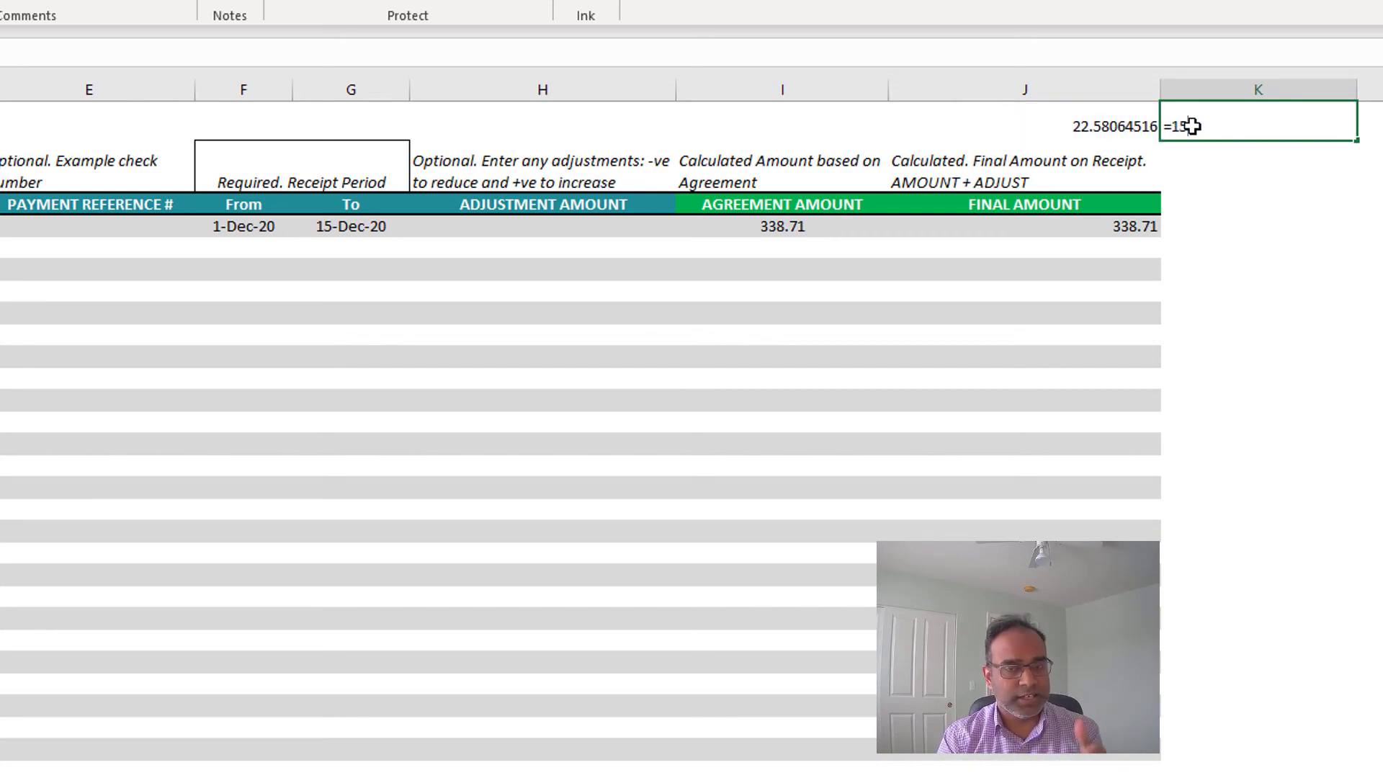
{"action": "type", "text": "15*"}
{"action": "key", "text": "Left"}
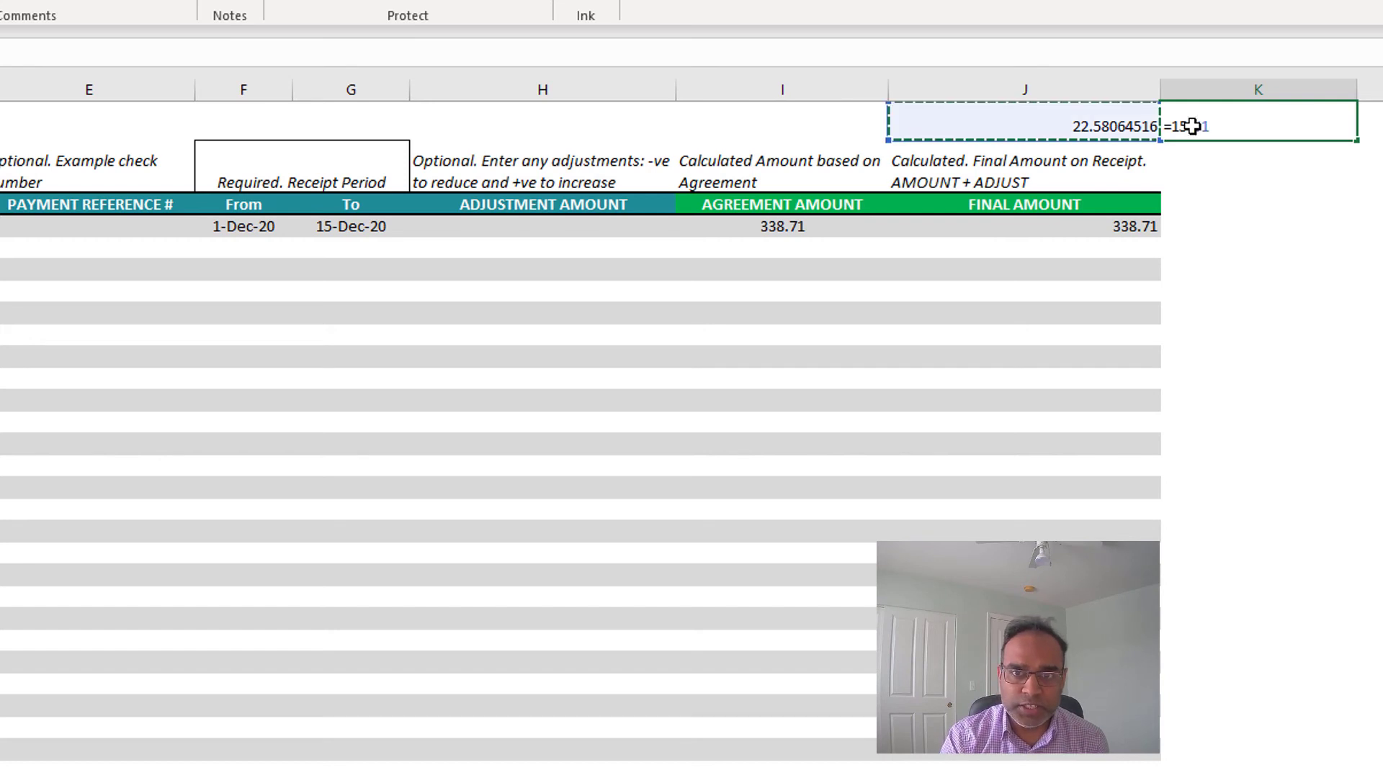
{"action": "key", "text": "ctrl+Return"}
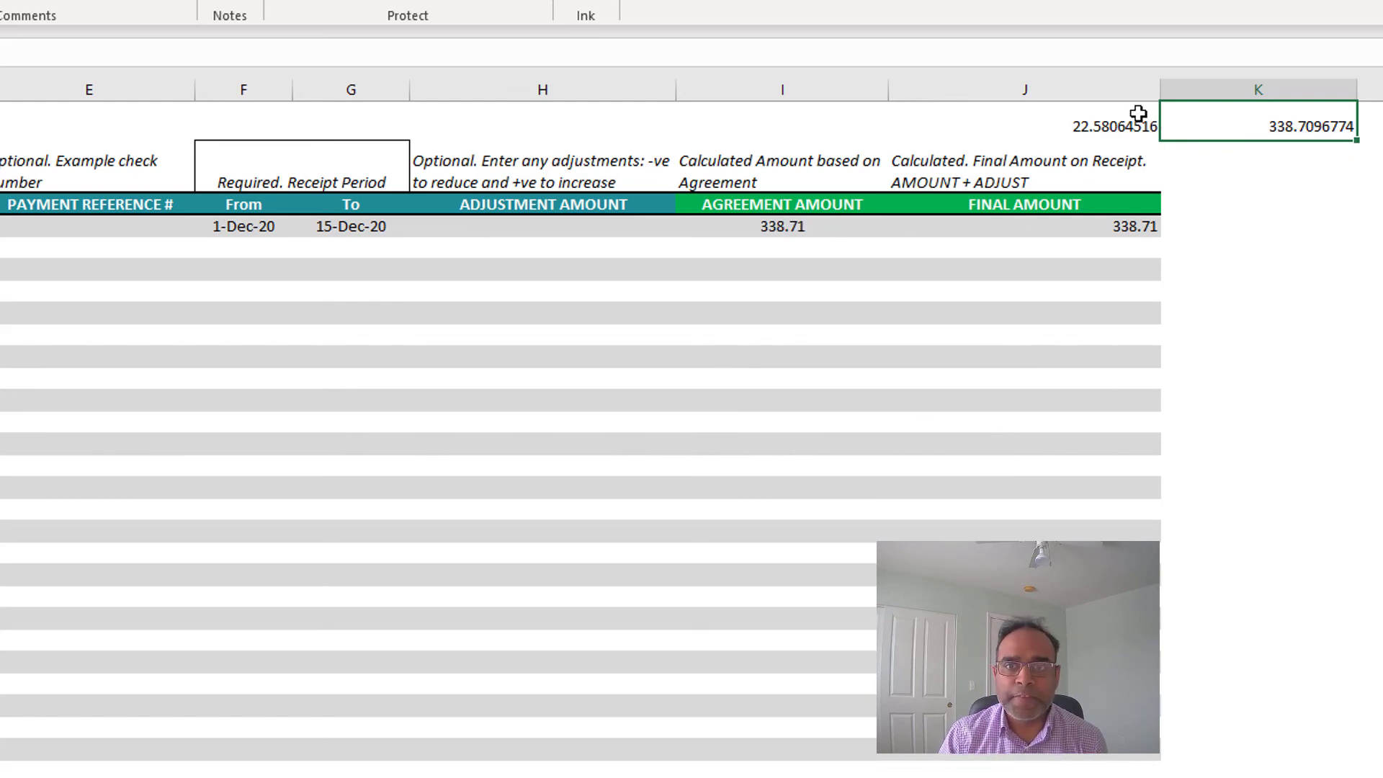
{"action": "left_click_drag", "start_coordinate": [1138, 113], "coordinate": [1222, 118]}
{"action": "key", "text": "Delete"}
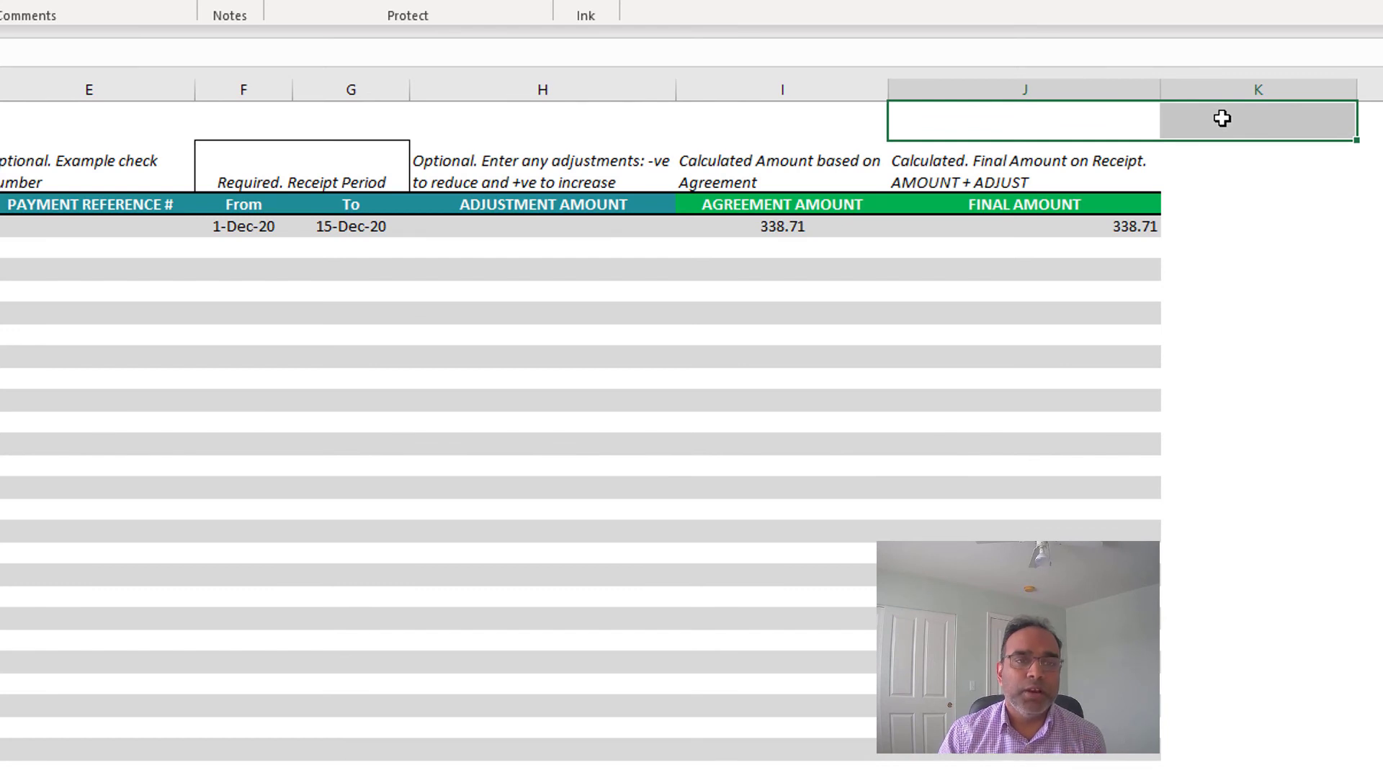
- Set the end date of the first receipt's period to 1/15/21
{"action": "left_click", "coordinate": [366, 226]}
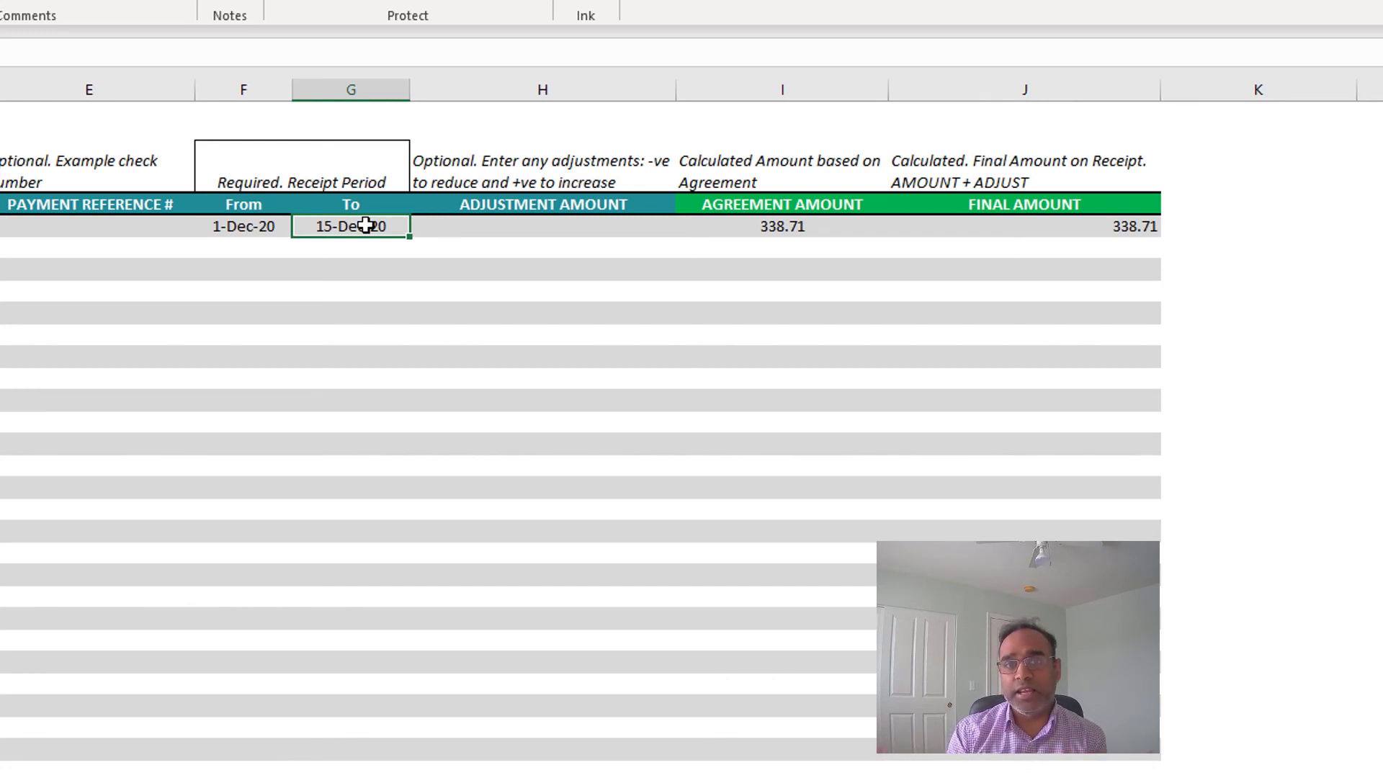
{"action": "type", "text": "1/31"}
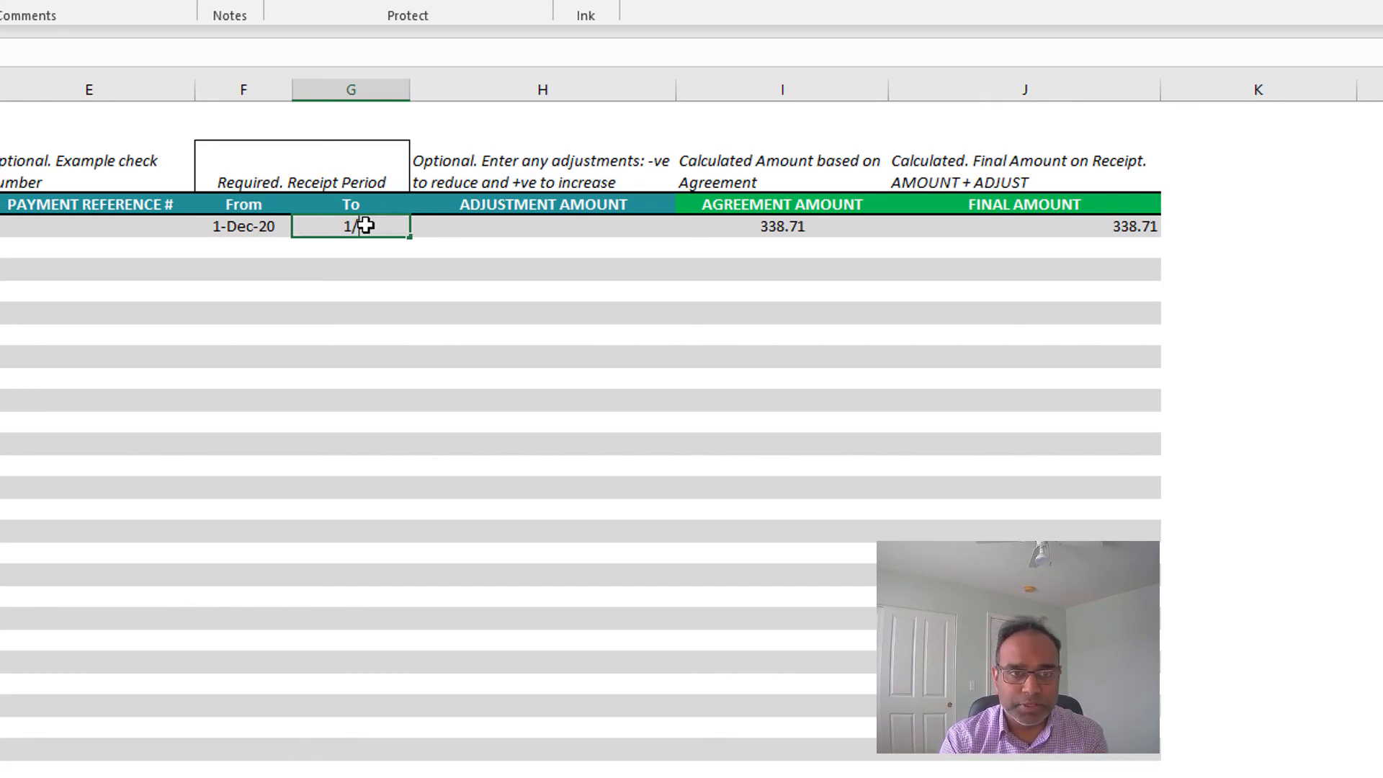
{"action": "key", "text": "BackSpace"}
{"action": "key", "text": "BackSpace"}
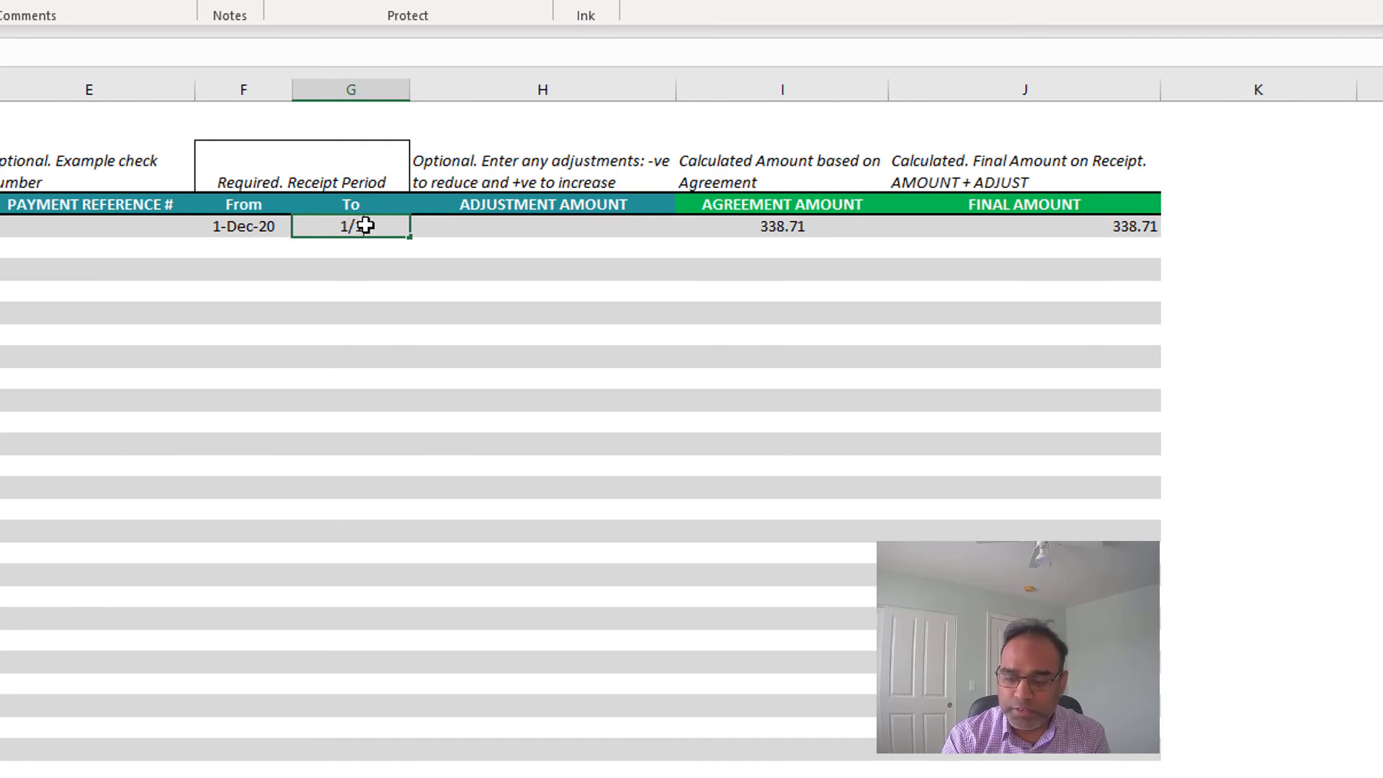
{"action": "type", "text": "15/21"}
{"action": "key", "text": "Return"}
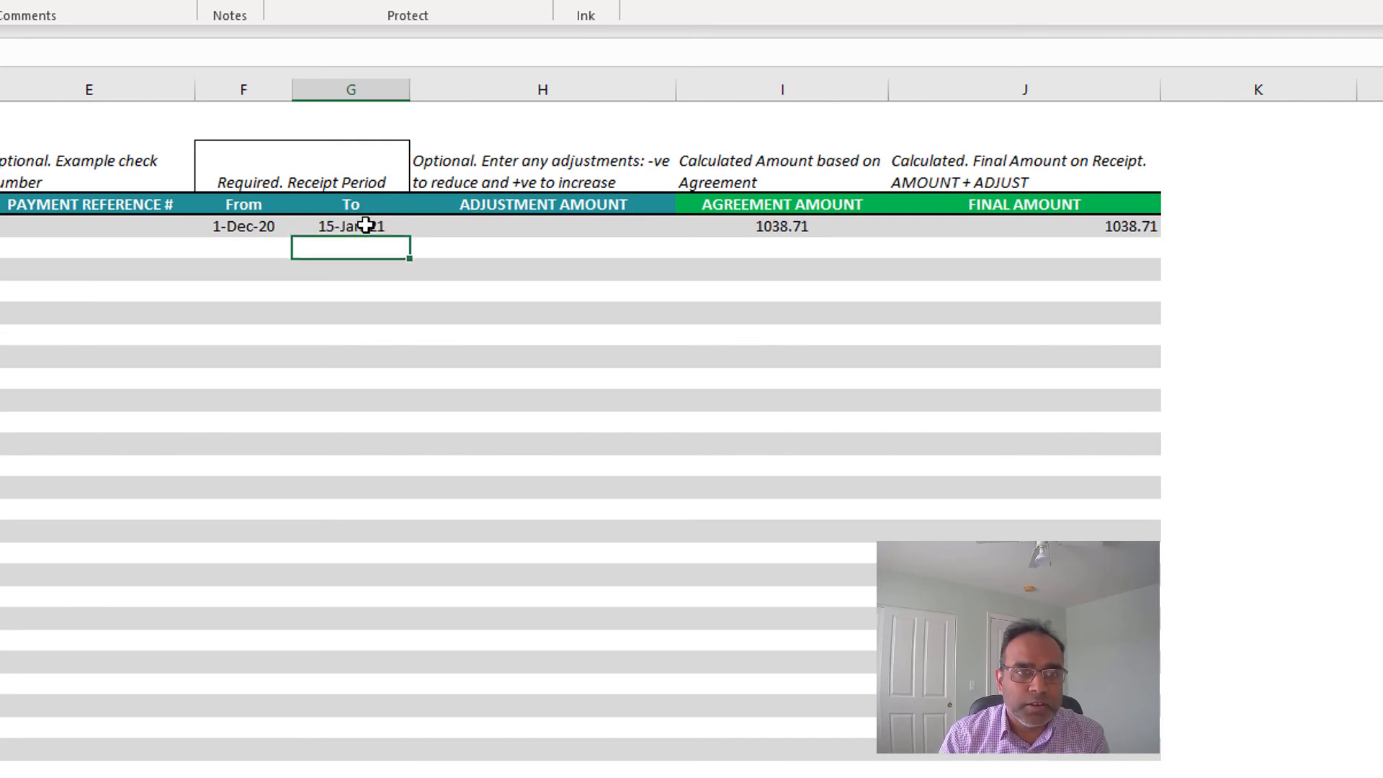
{"action": "left_click", "coordinate": [367, 226]}
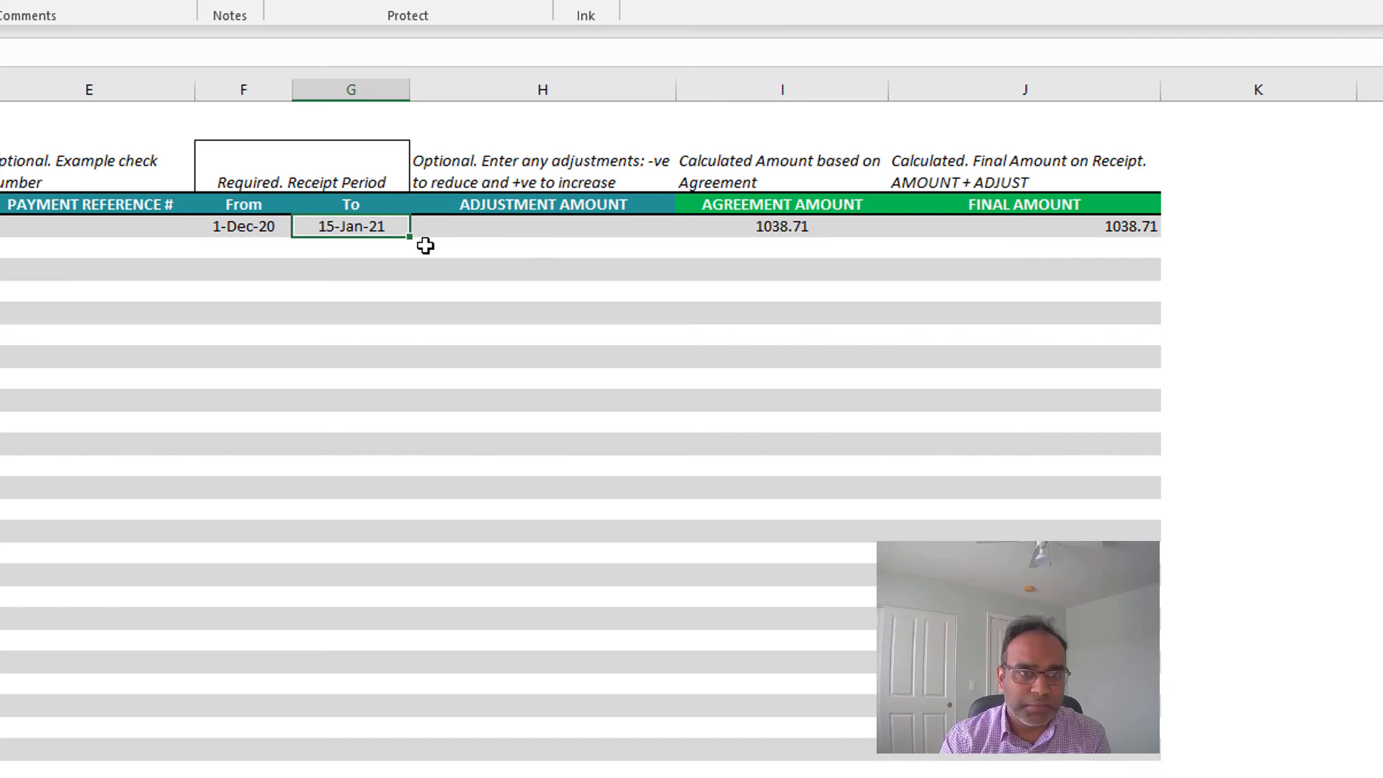
- Set the end date of the first receipt's period to 12/31/2020
{"action": "type", "text": "1"}
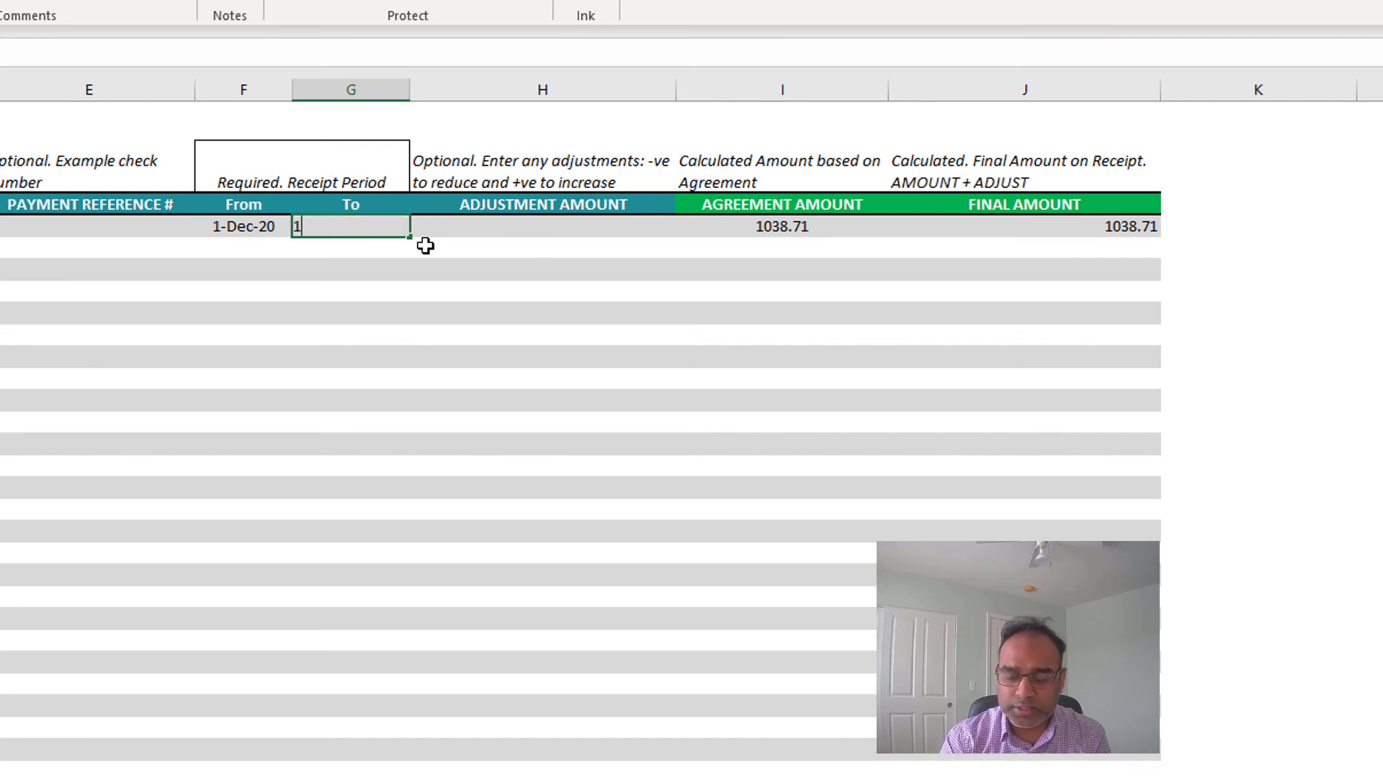
{"action": "type", "text": "2/31/2020"}
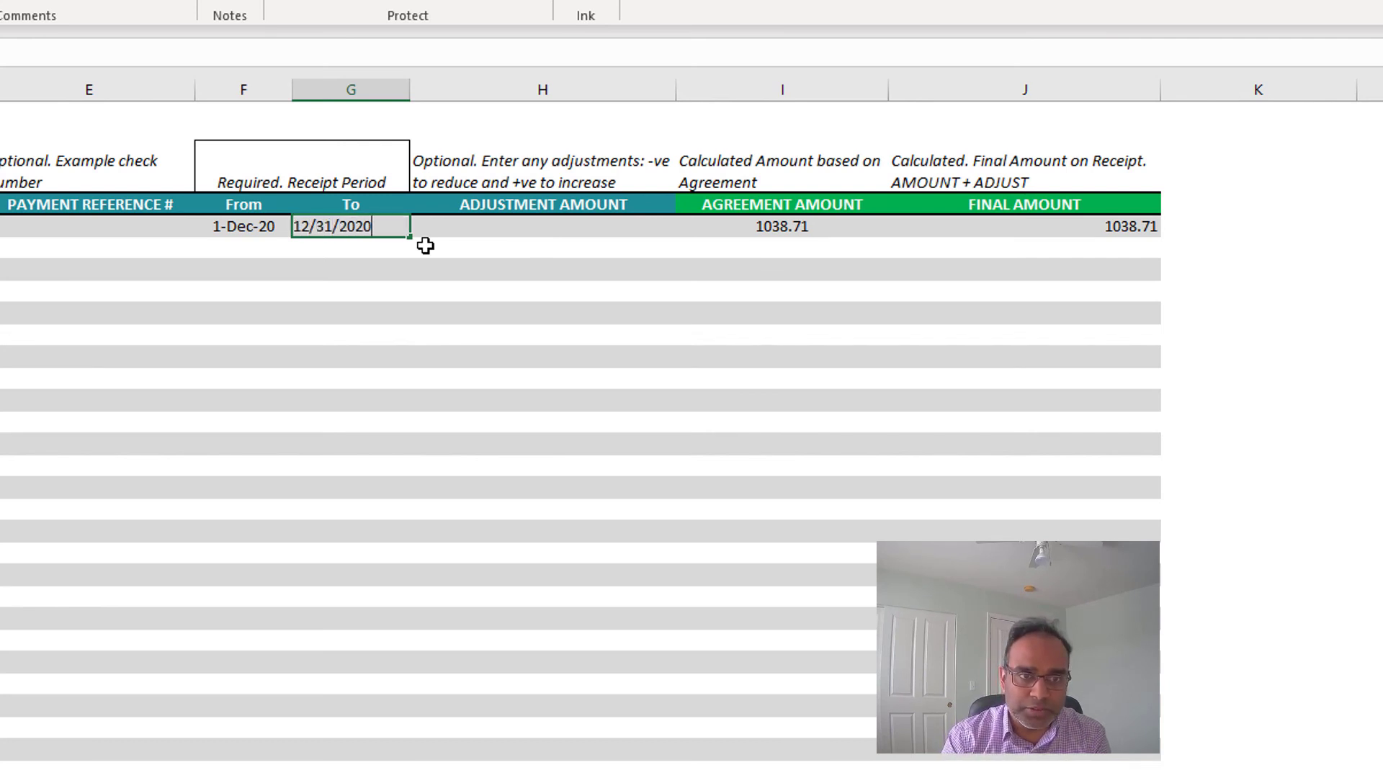
{"action": "key", "text": "Return"}
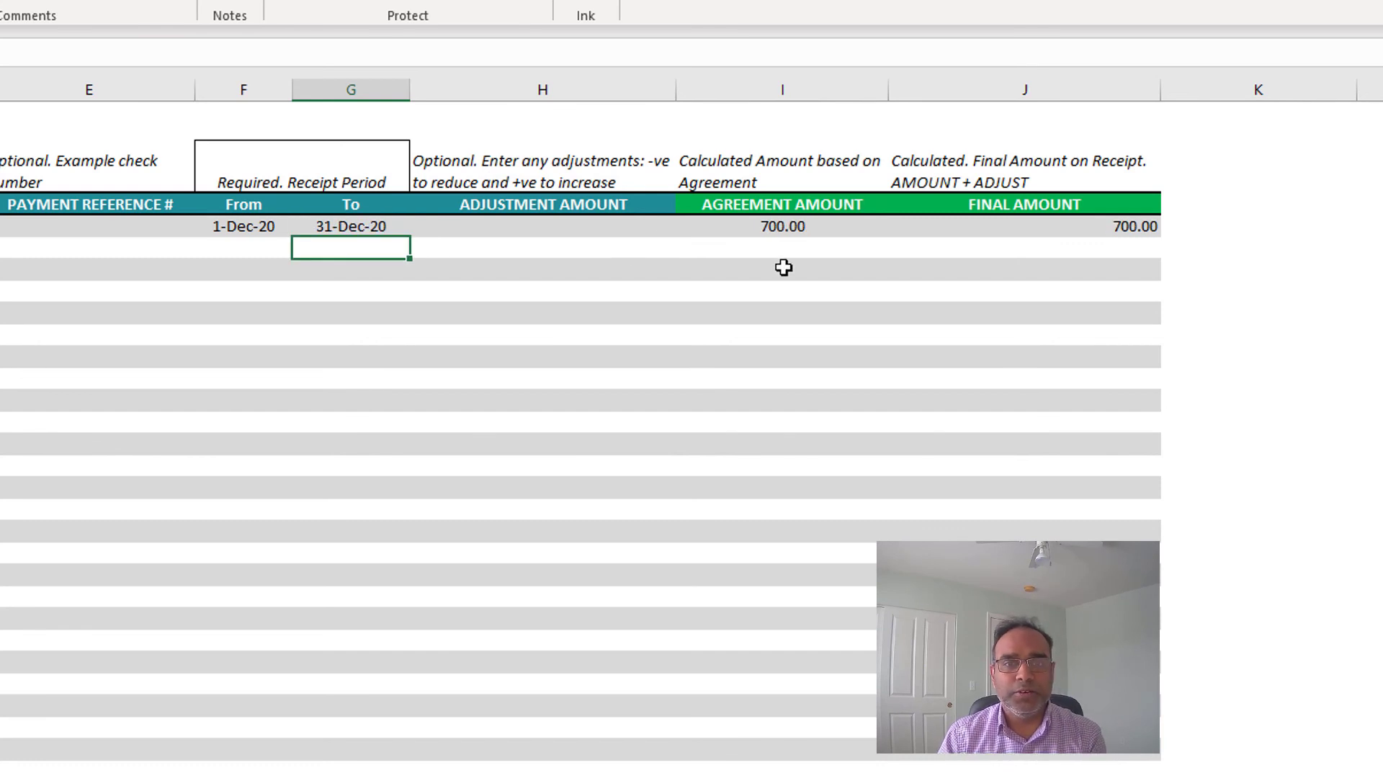
{"action": "left_click", "coordinate": [611, 232]}
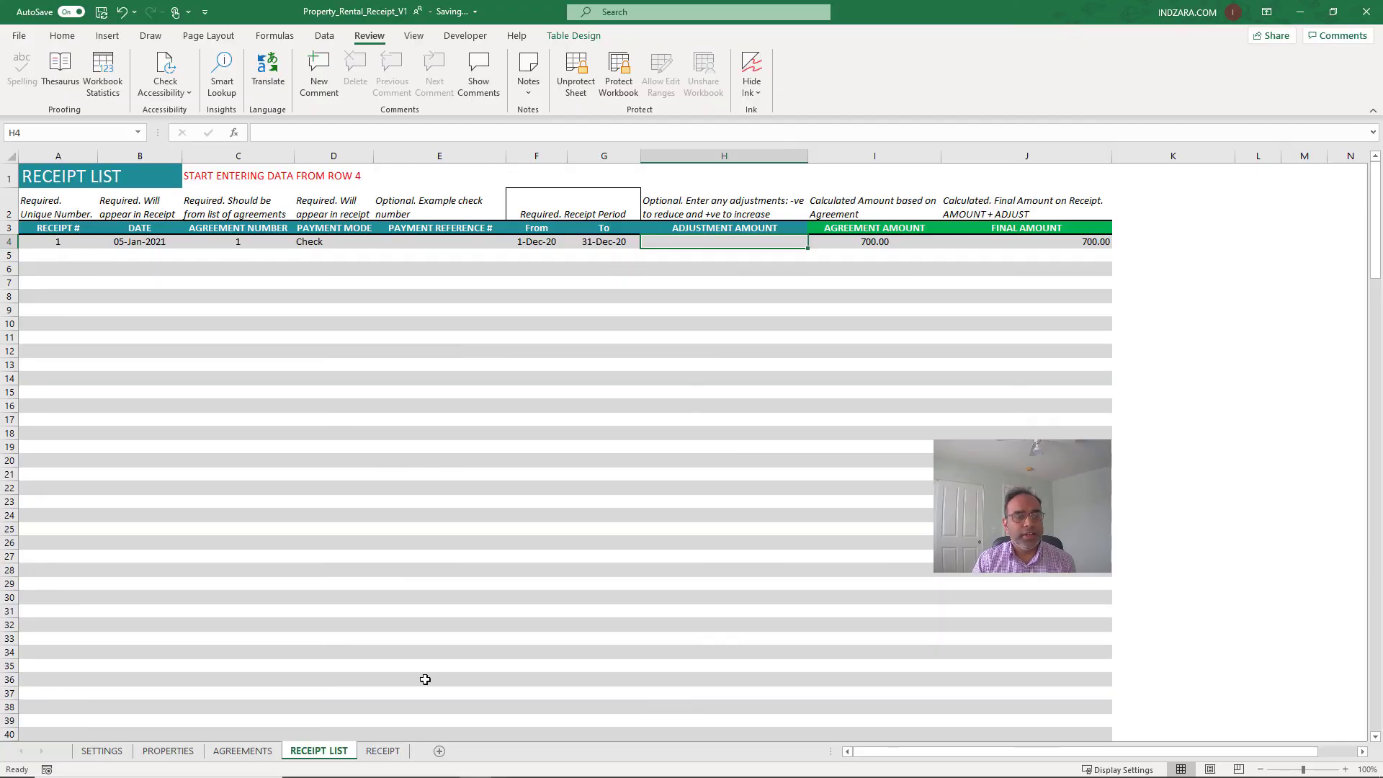
- Generate the rental receipt for receipt number 1 on the receipt sheet
{"action": "left_click", "coordinate": [395, 750]}
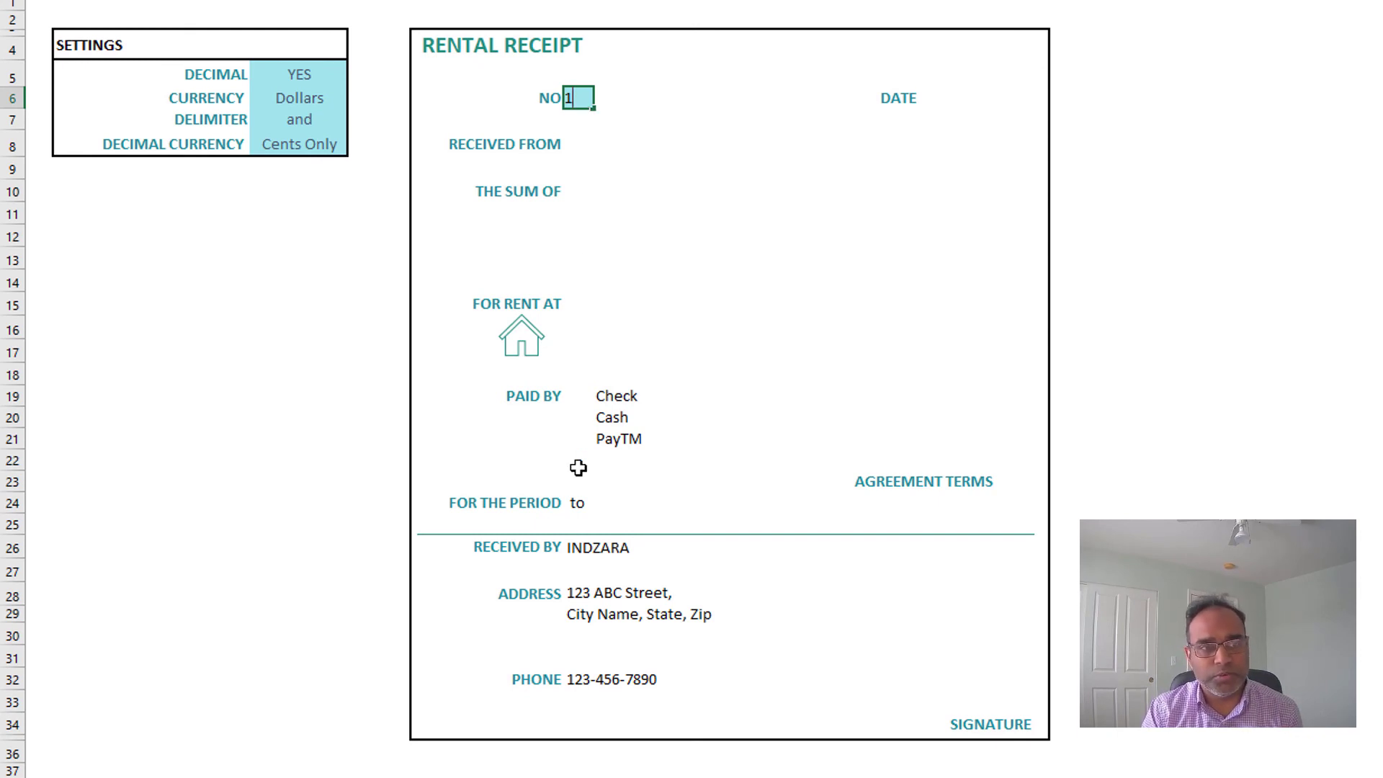
{"action": "key", "text": "Return"}
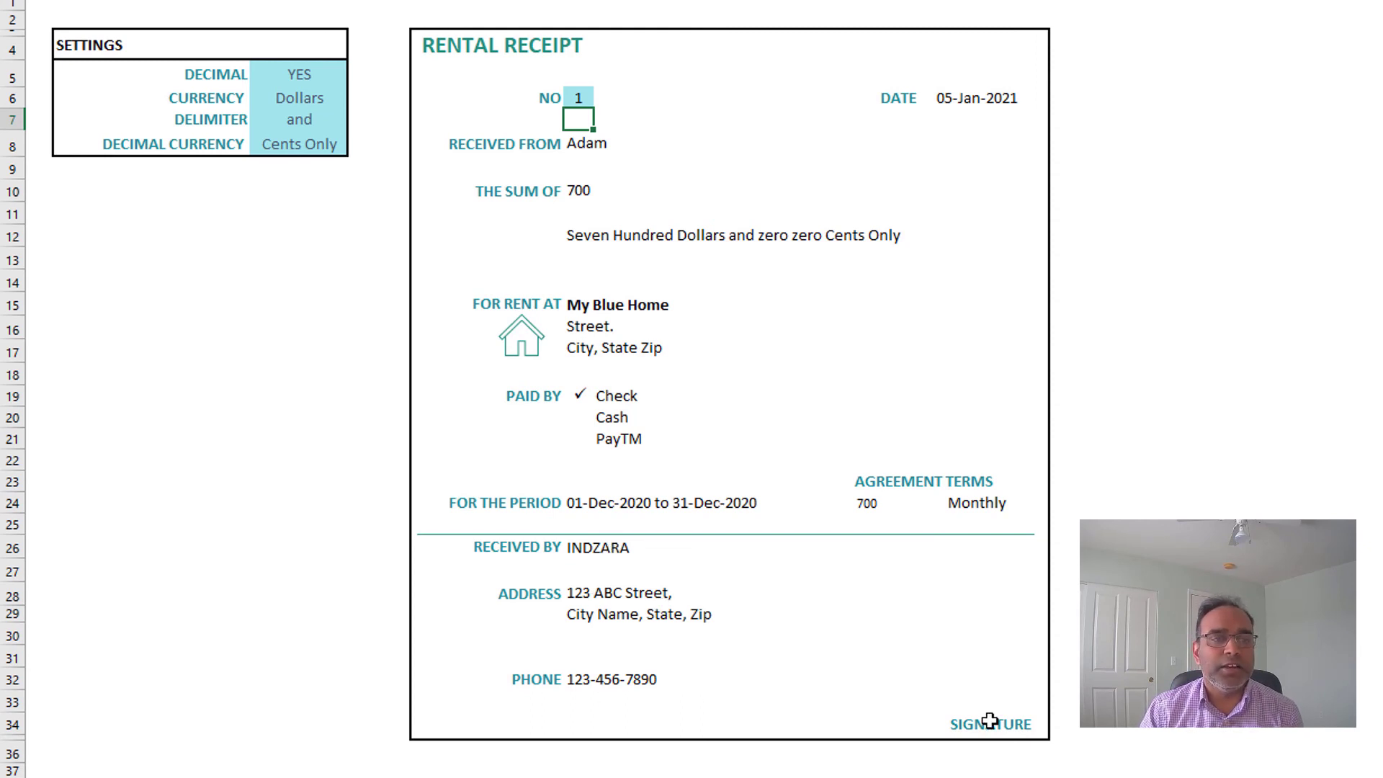
- Clear the SIGNATURE label on the rental receipt and undo the deletion
{"action": "left_click", "coordinate": [988, 720]}
{"action": "key", "text": "Delete"}
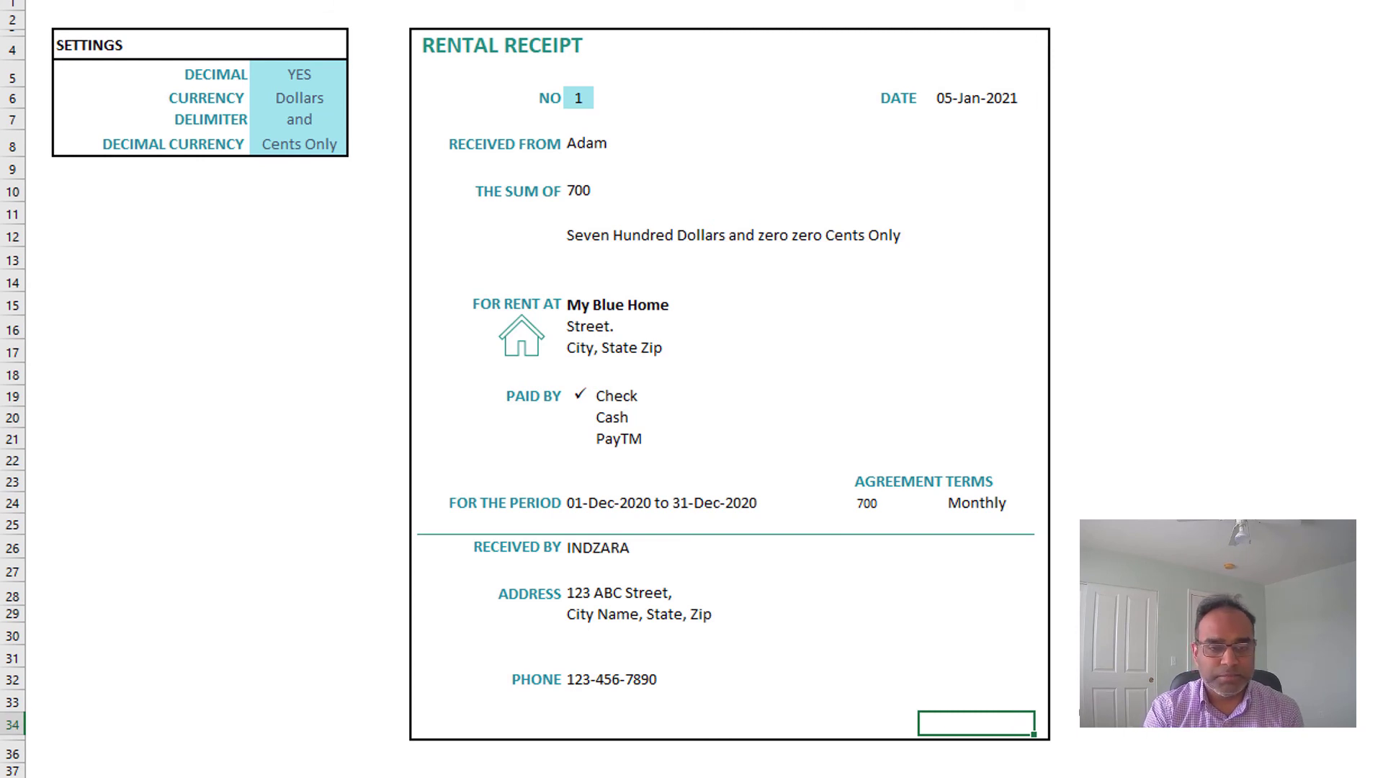
{"action": "key", "text": "ctrl+z"}
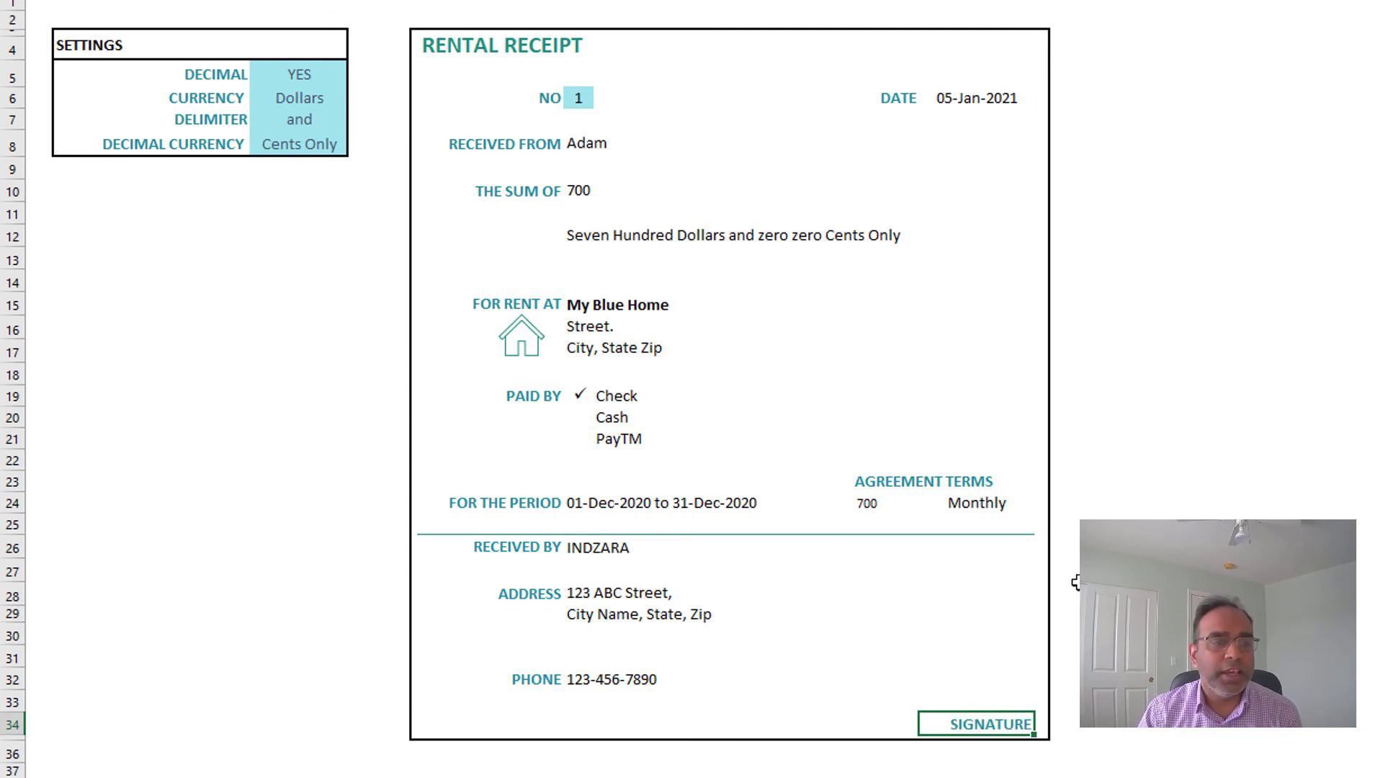
- Apply the Currency number format to the receipt's sum amount and the agreement terms amount
{"action": "left_click", "coordinate": [588, 190]}
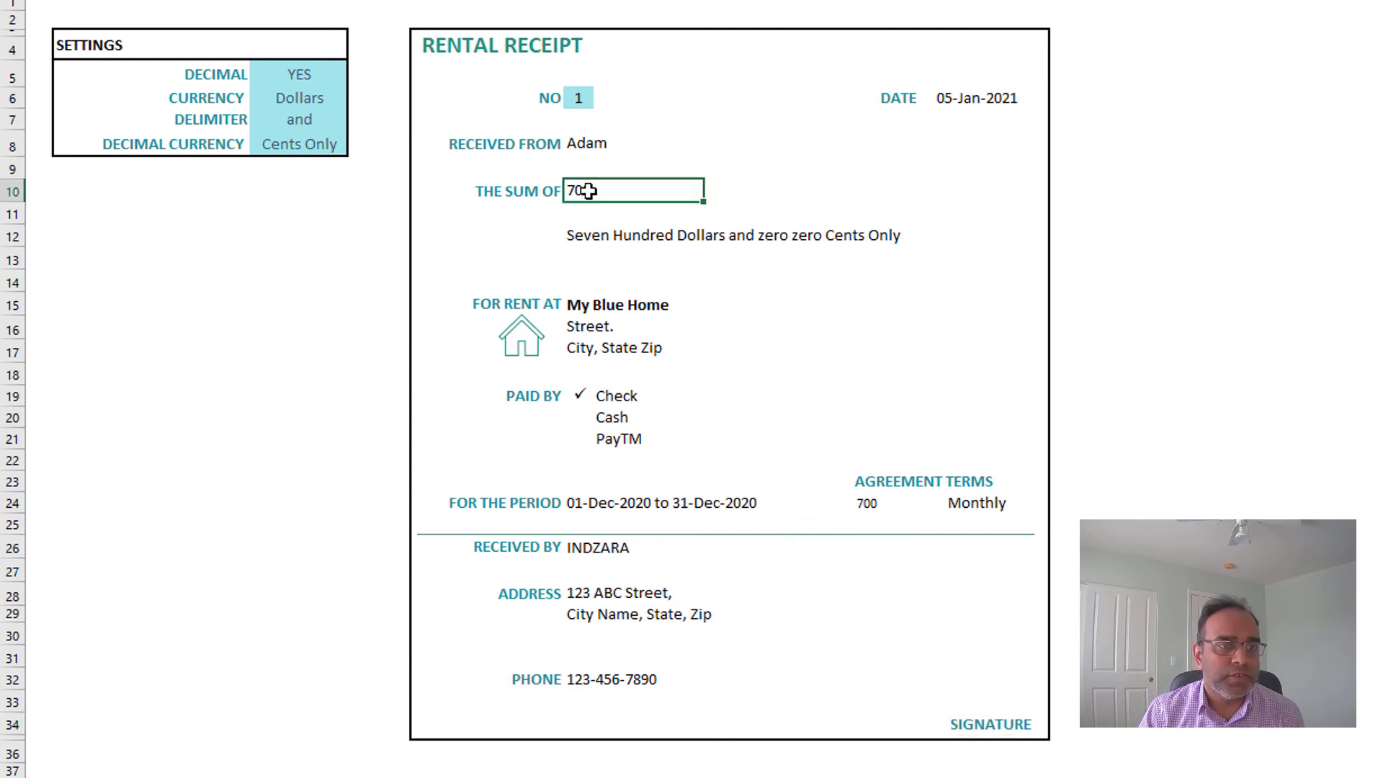
{"action": "left_click", "coordinate": [872, 505]}
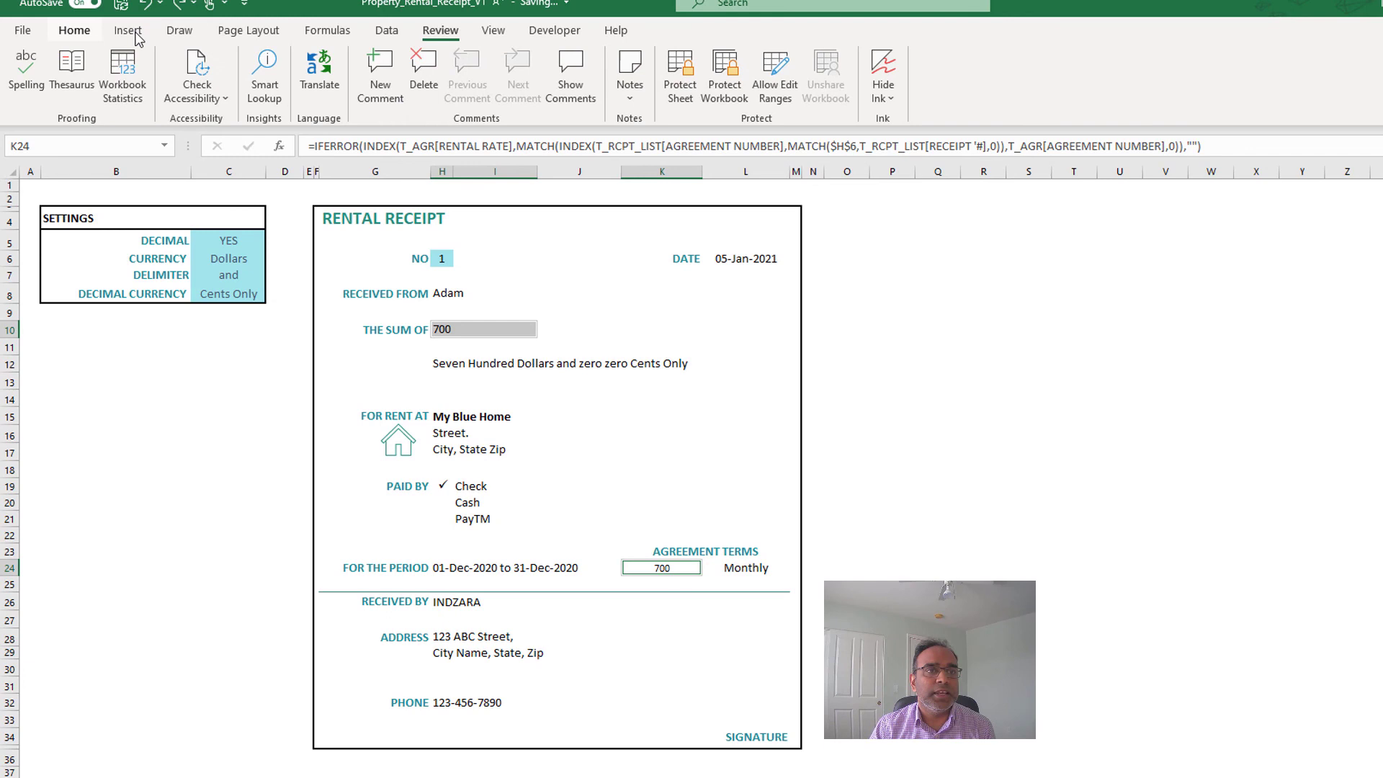
{"action": "left_click", "coordinate": [78, 32]}
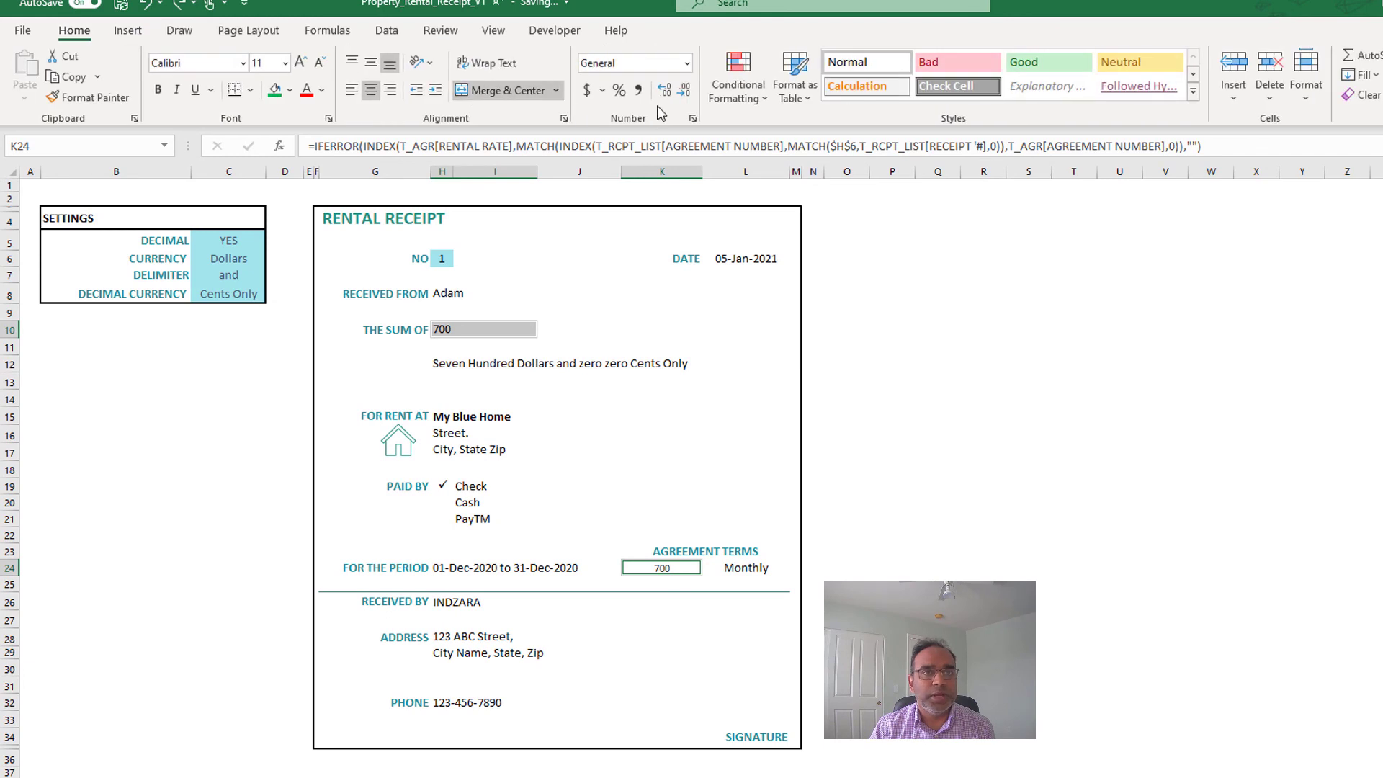
{"action": "left_click", "coordinate": [686, 64]}
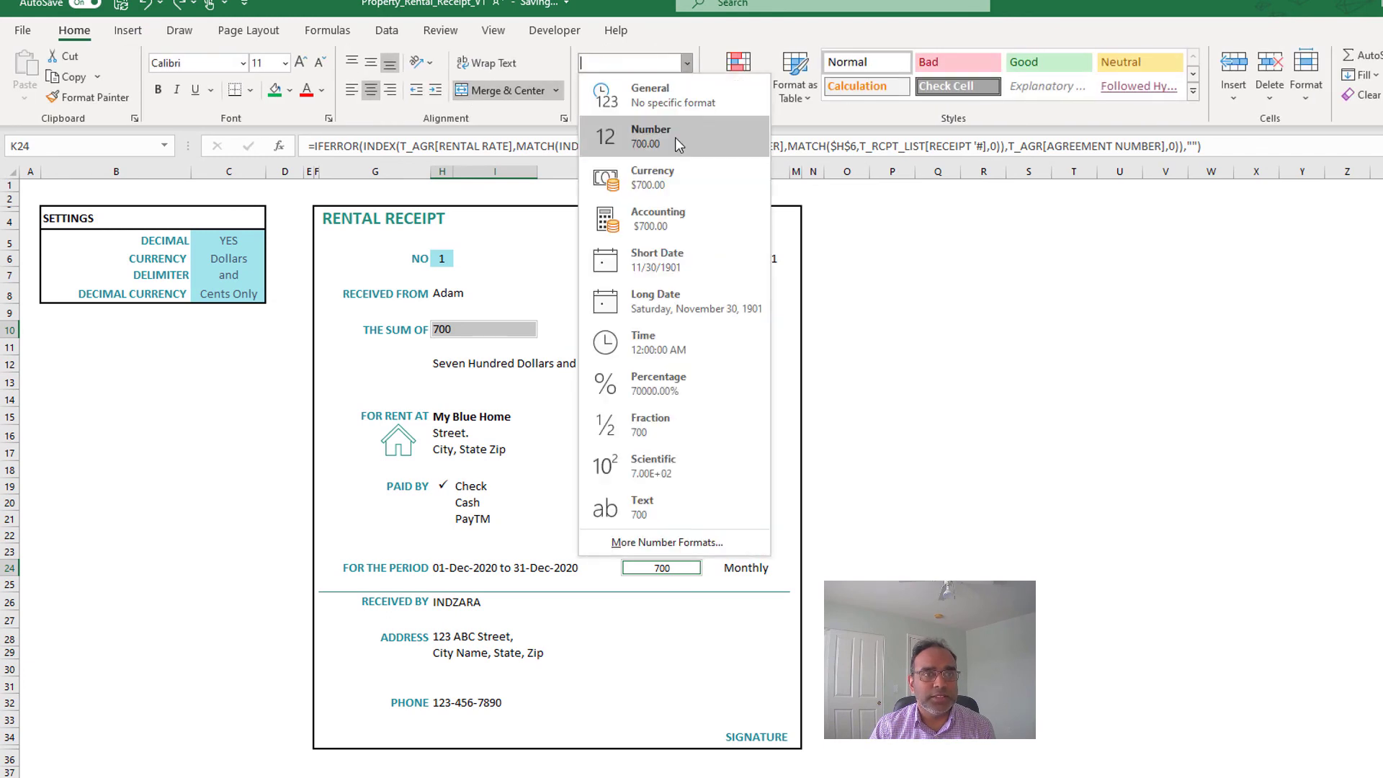
{"action": "left_click", "coordinate": [641, 186]}
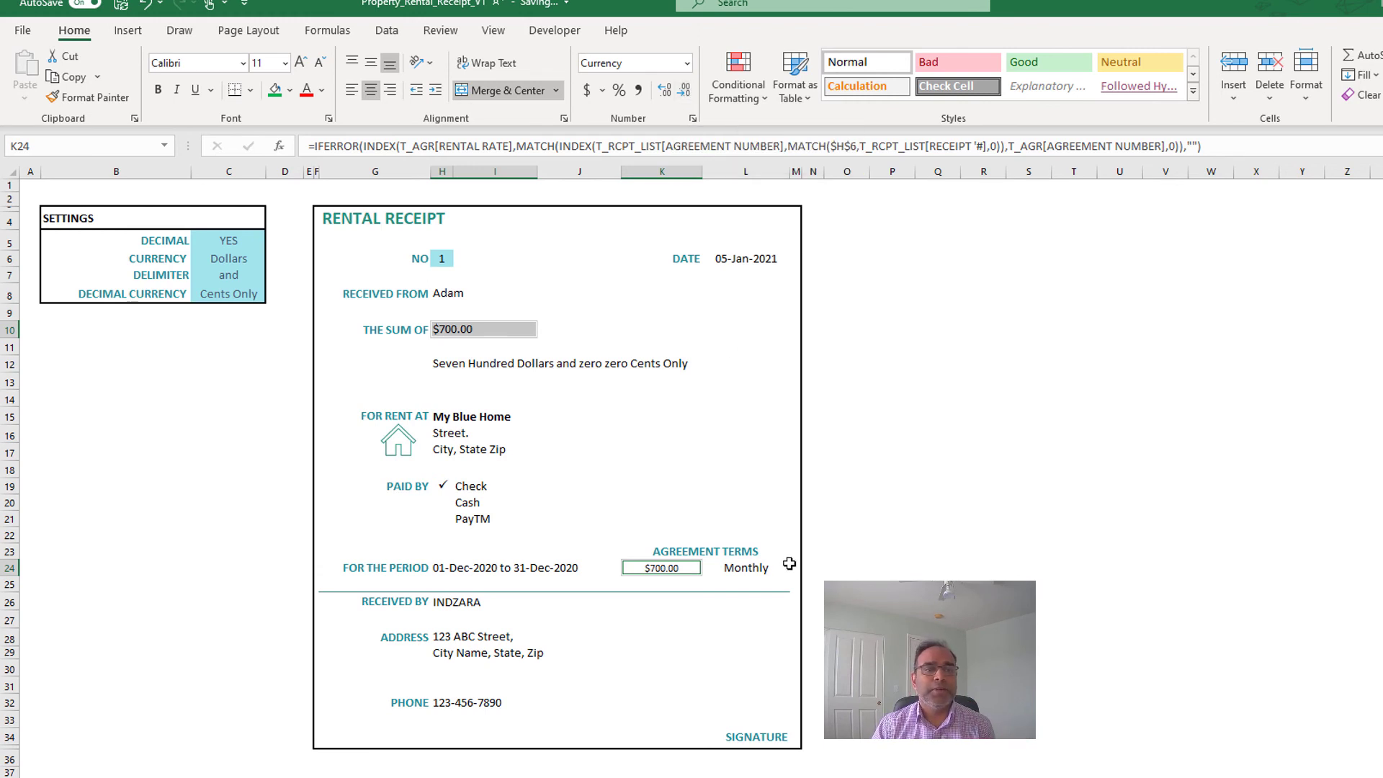
{"action": "left_click", "coordinate": [861, 503]}
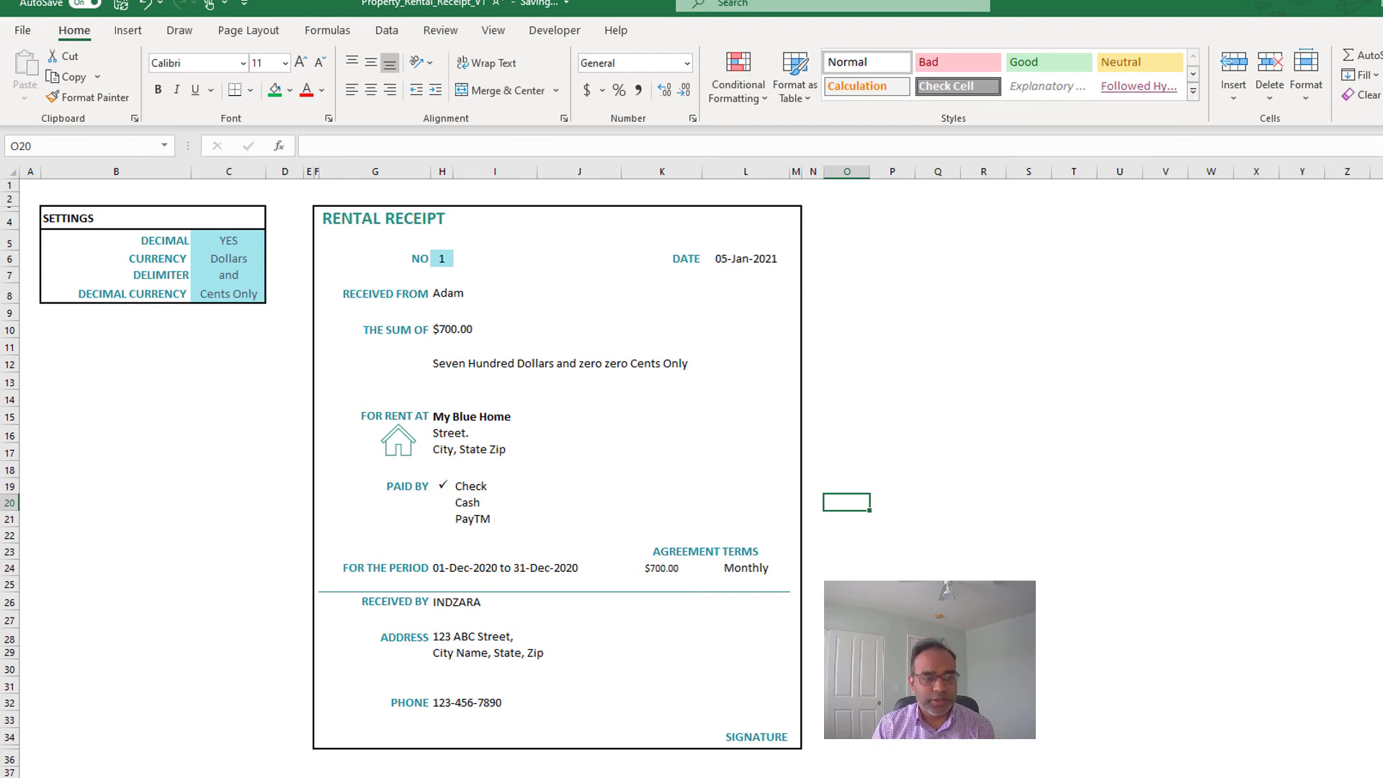
- Add a second entry to the receipt list with receipt number 2, date 2/5/2021 and agreement number 1
{"action": "left_click", "coordinate": [224, 776]}
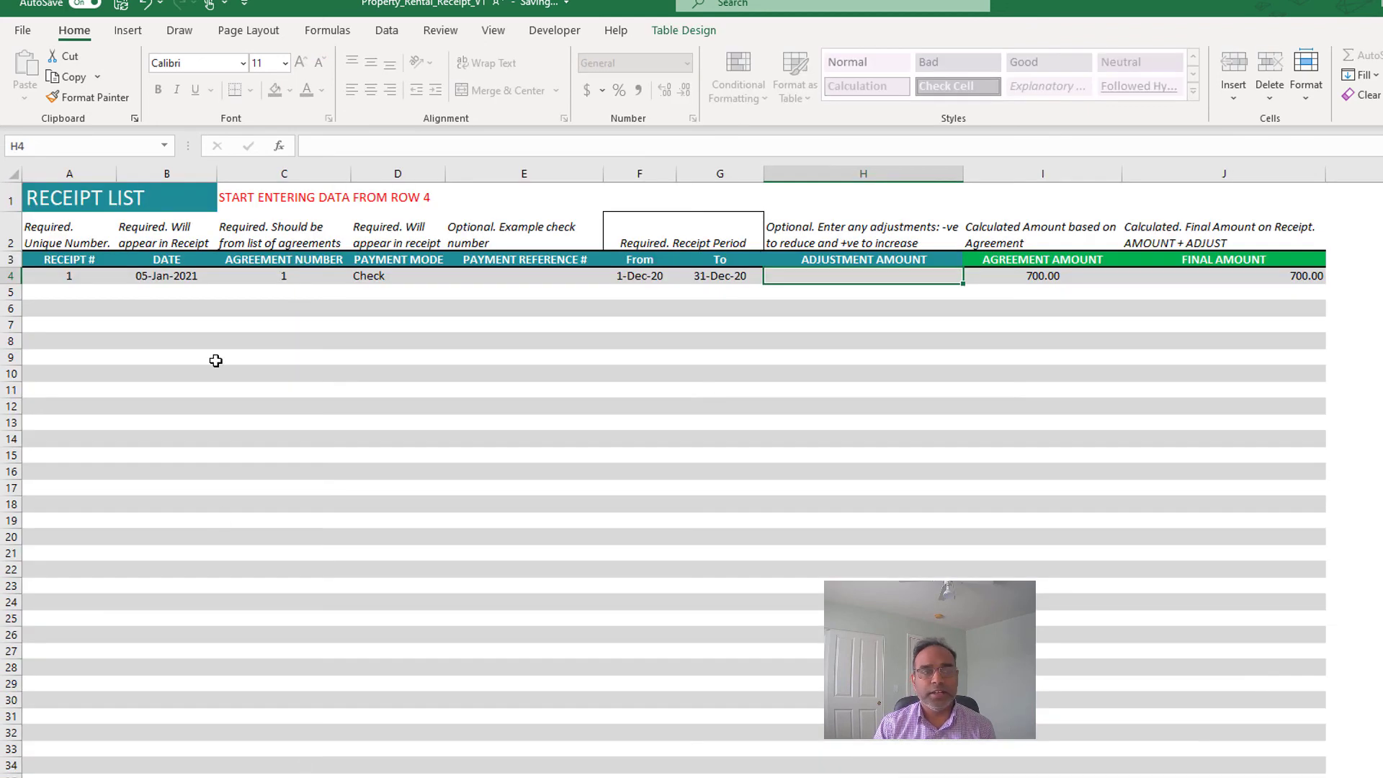
{"action": "left_click", "coordinate": [70, 296]}
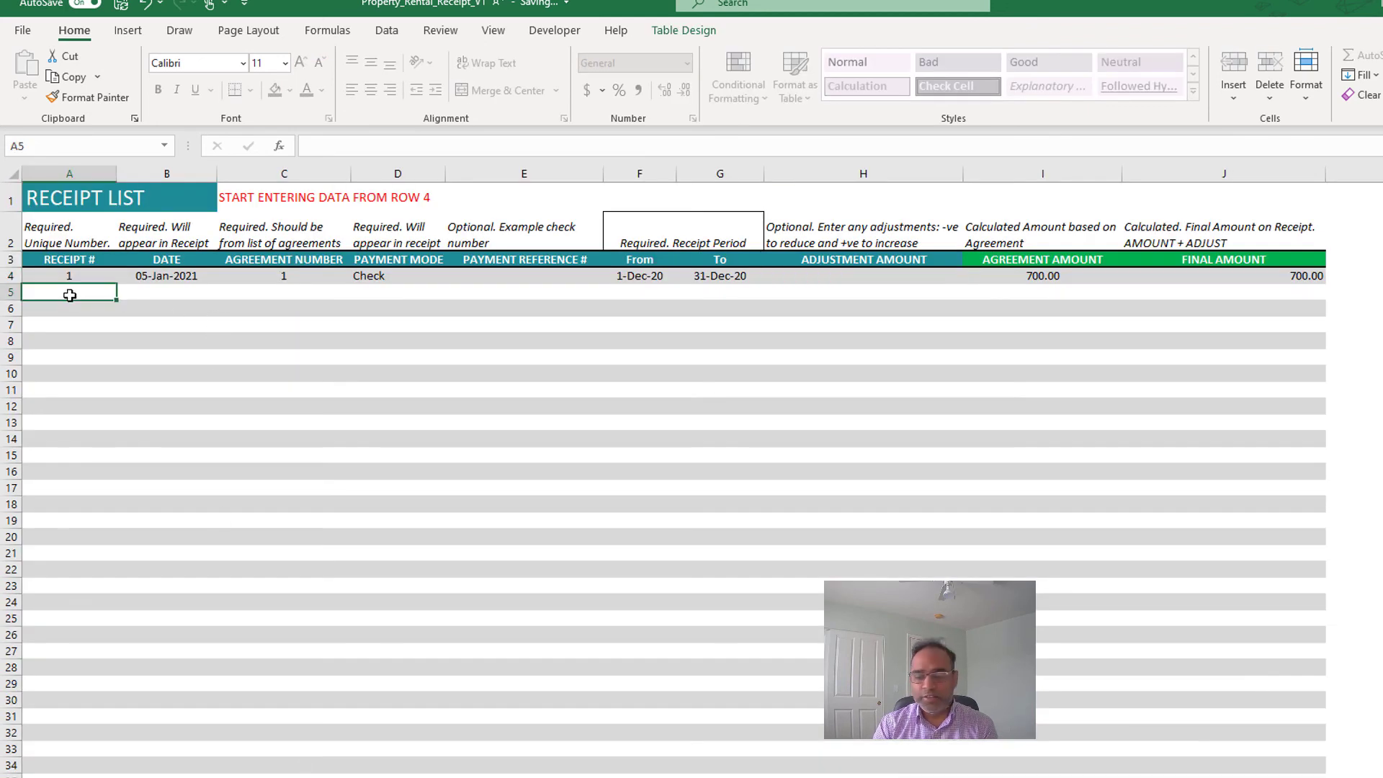
{"action": "type", "text": "2"}
{"action": "key", "text": "Tab"}
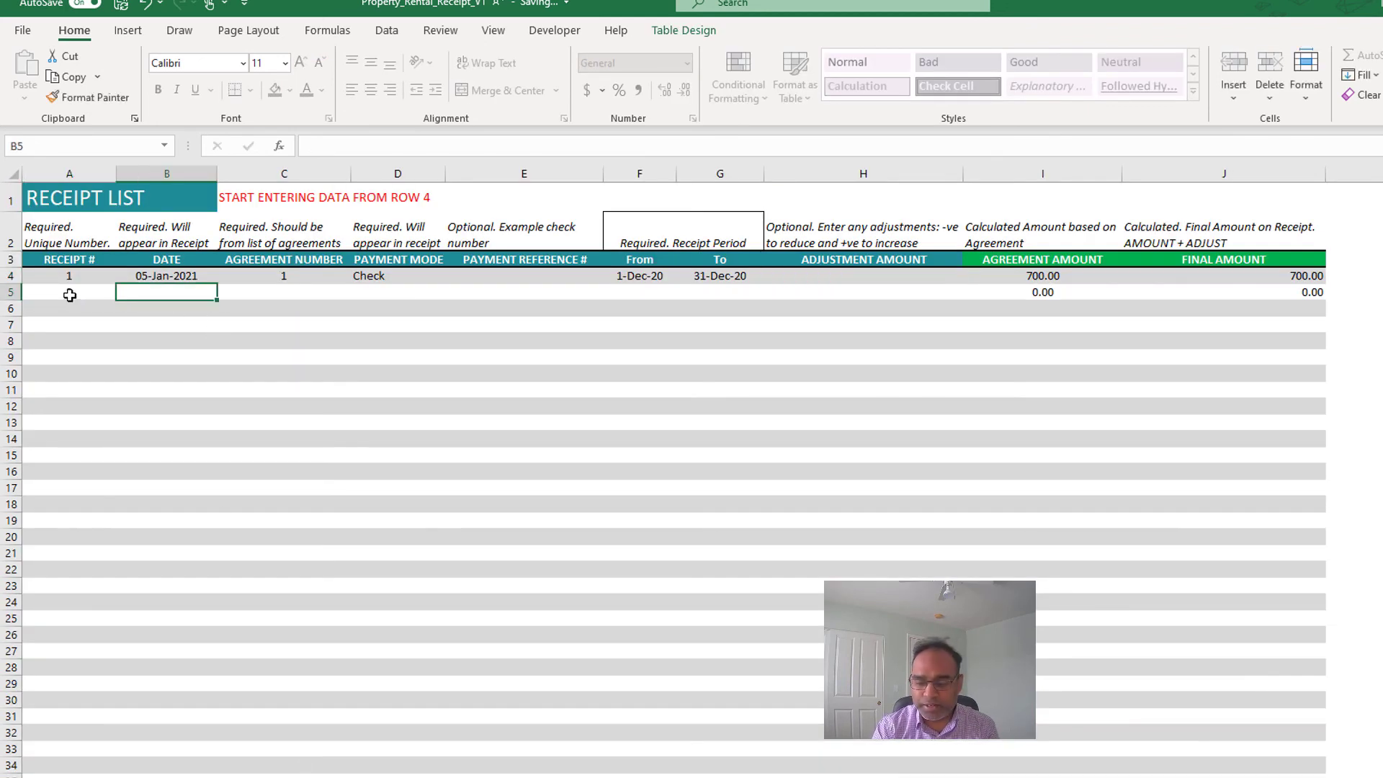
{"action": "type", "text": "2/5/2021"}
{"action": "key", "text": "Tab"}
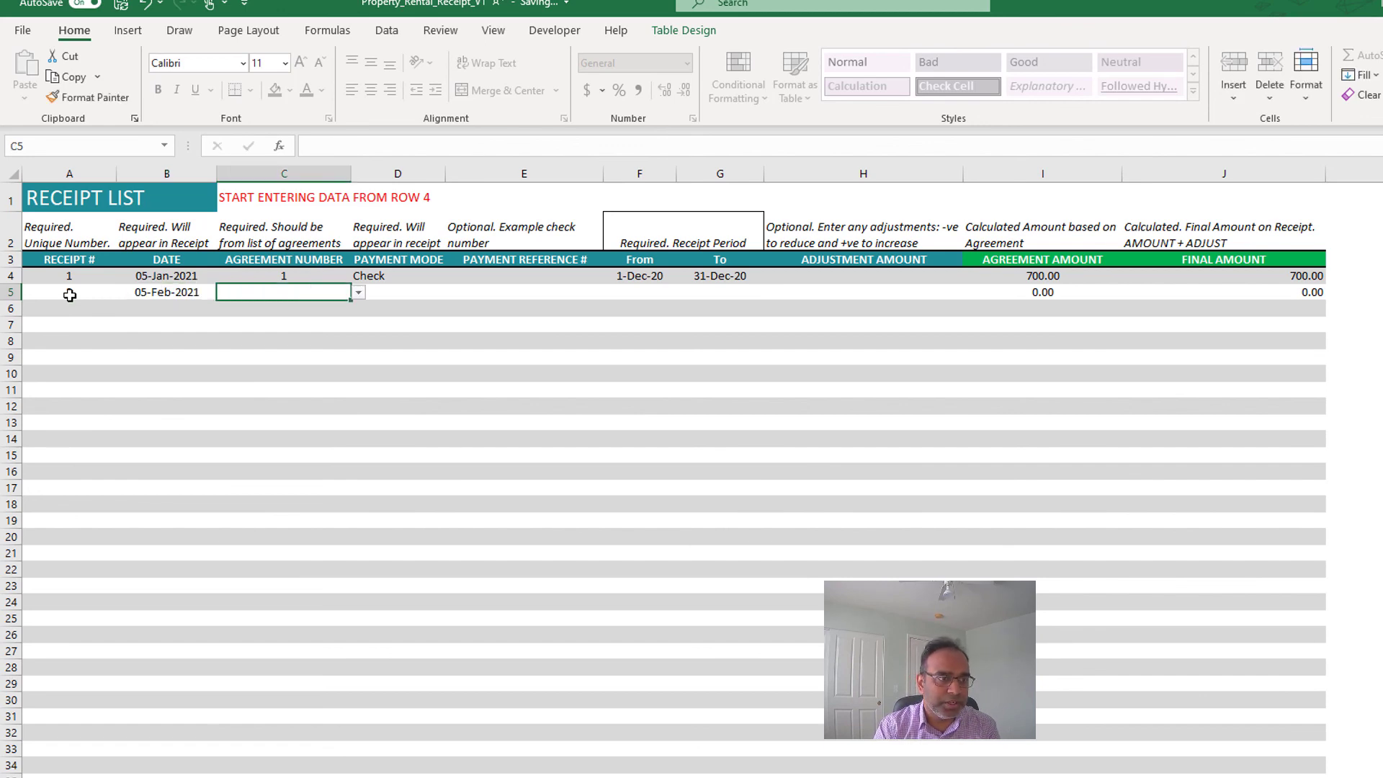
{"action": "type", "text": "1"}
{"action": "key", "text": "Tab"}
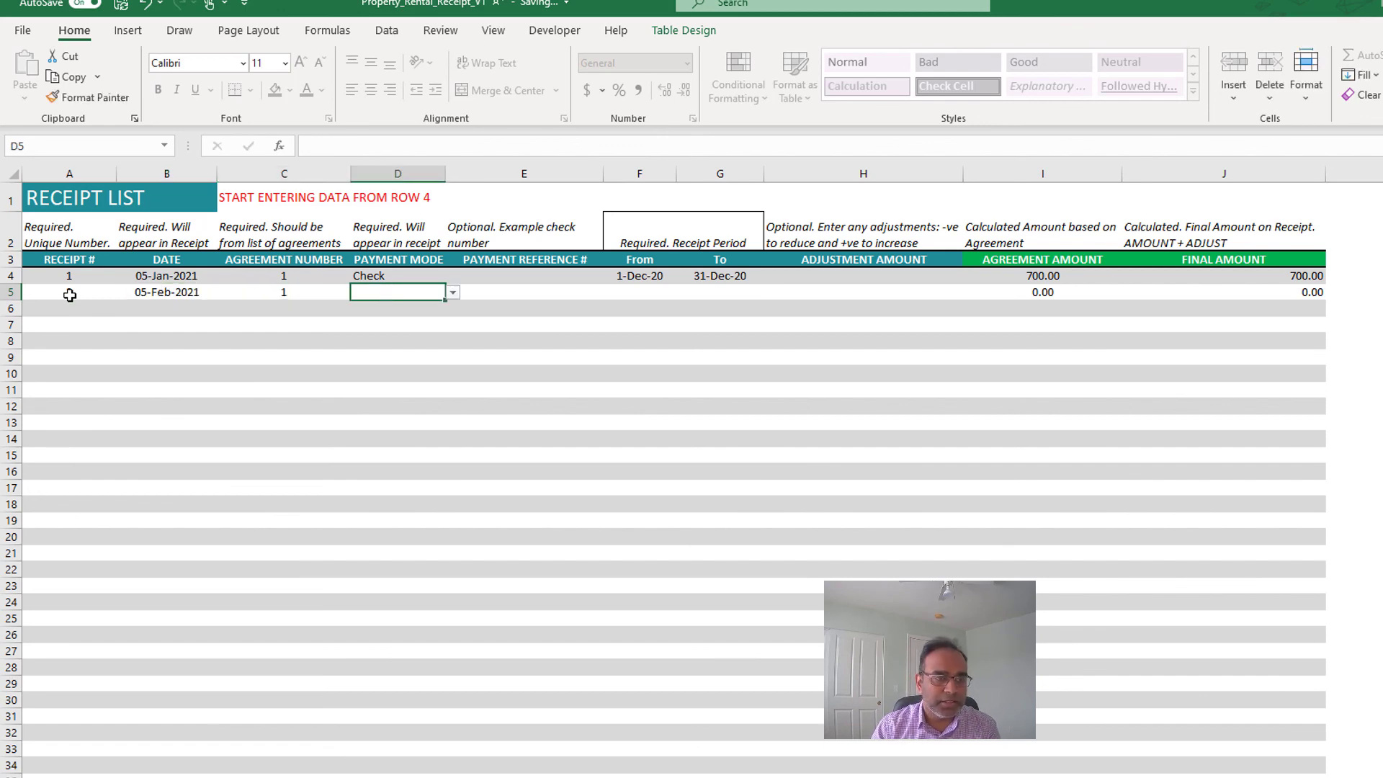
- Set the payment mode of the second receipt to Cash
{"action": "left_click", "coordinate": [461, 294]}
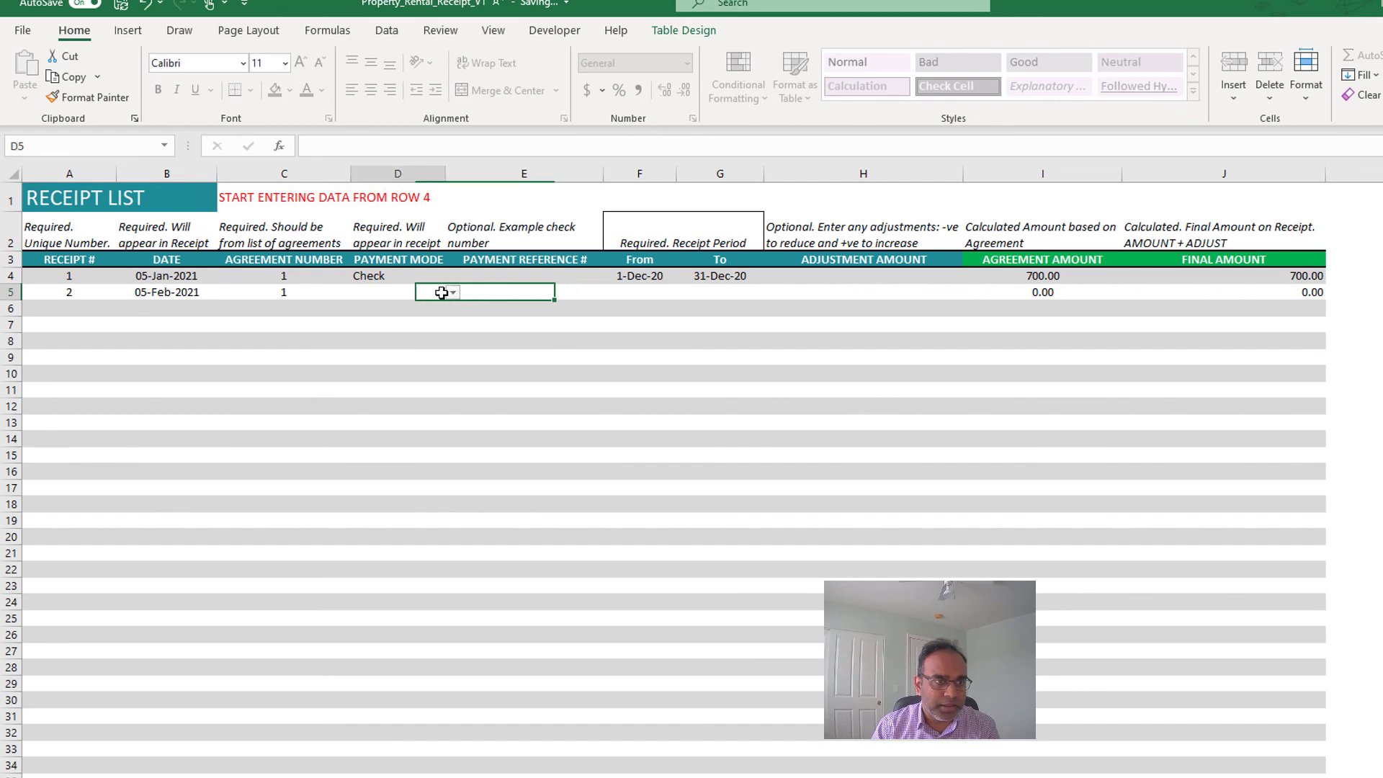
{"action": "left_click", "coordinate": [451, 293]}
{"action": "left_click", "coordinate": [392, 315]}
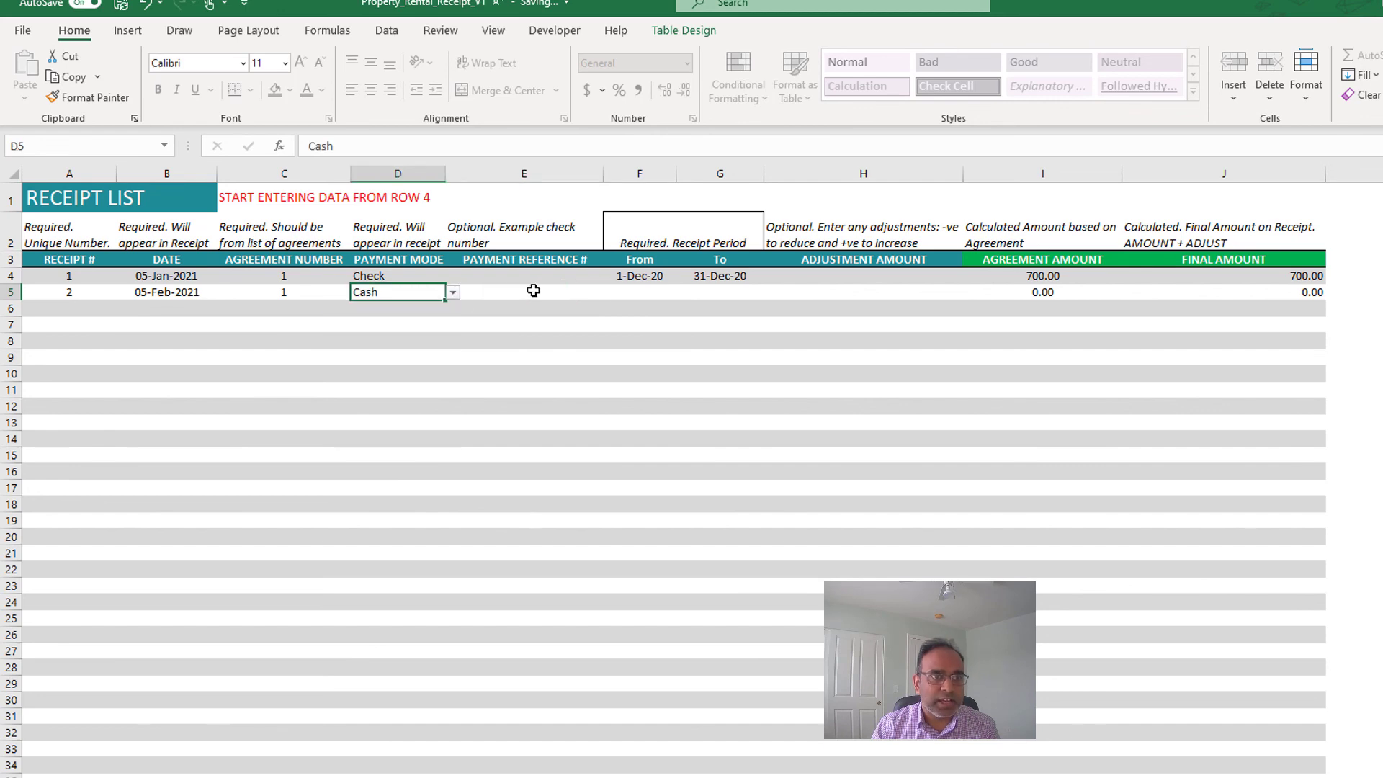
{"action": "left_click", "coordinate": [599, 290]}
- Change the agreement number of the second receipt to 3
{"action": "left_click", "coordinate": [339, 294]}
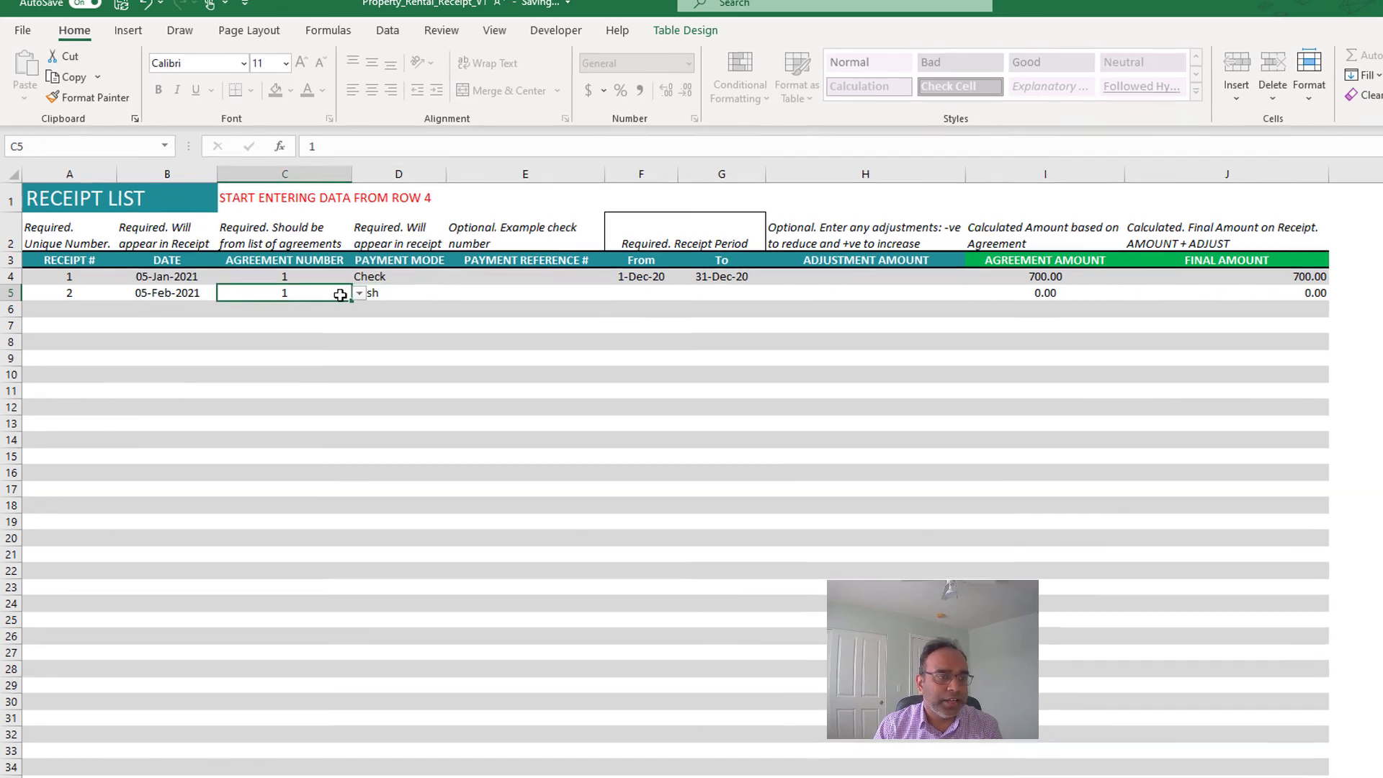
{"action": "left_click", "coordinate": [358, 293]}
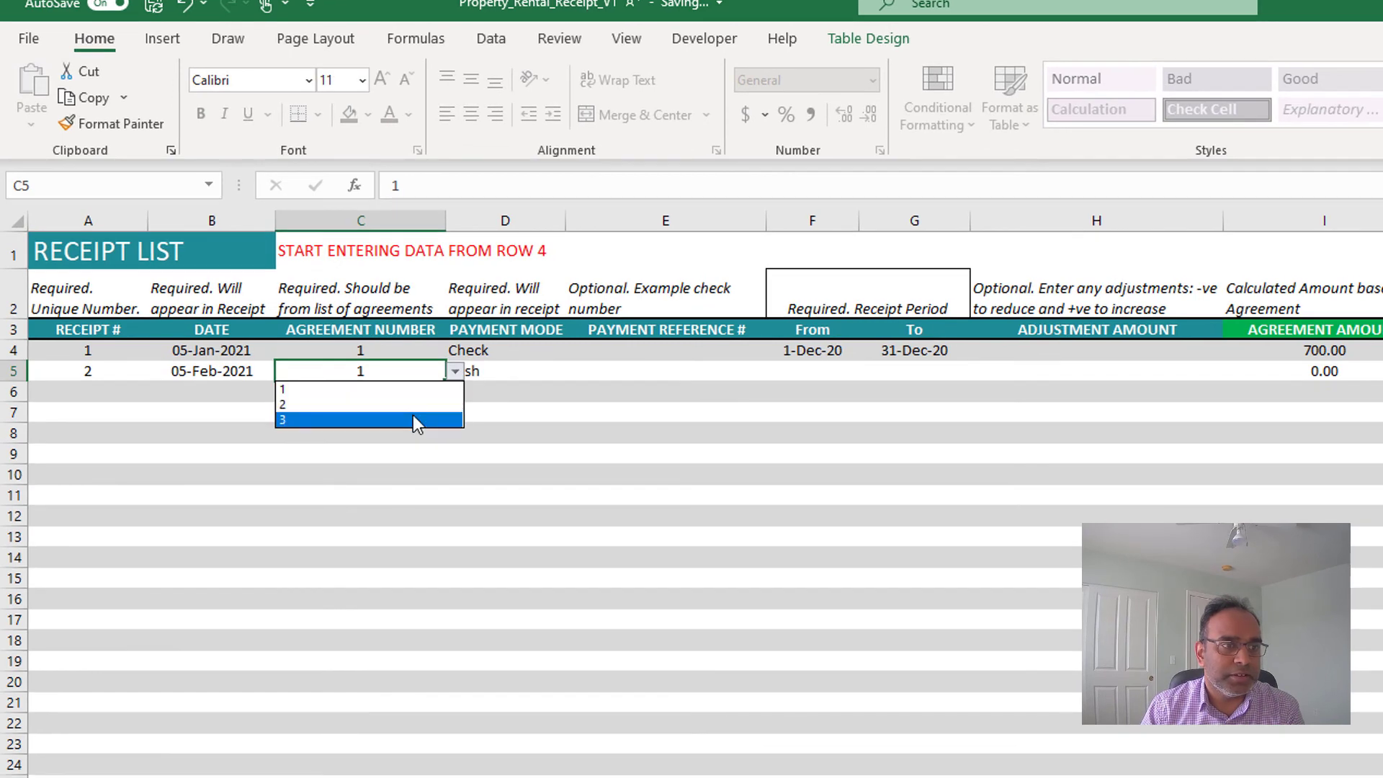
{"action": "left_click", "coordinate": [414, 419]}
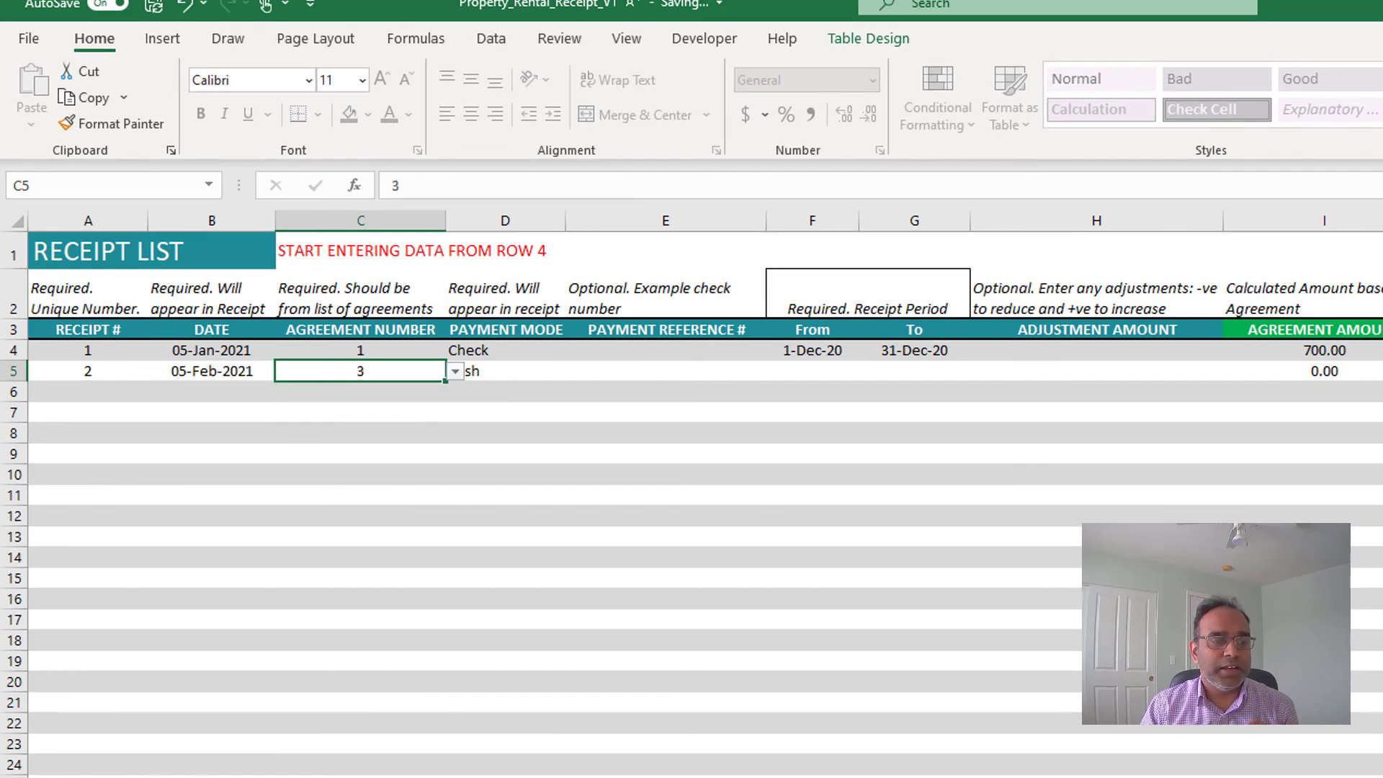
- Check the tenant and rate of agreement 3 in the rental agreements and return to the receipt list
{"action": "left_click", "coordinate": [441, 746]}
{"action": "left_click", "coordinate": [370, 421]}
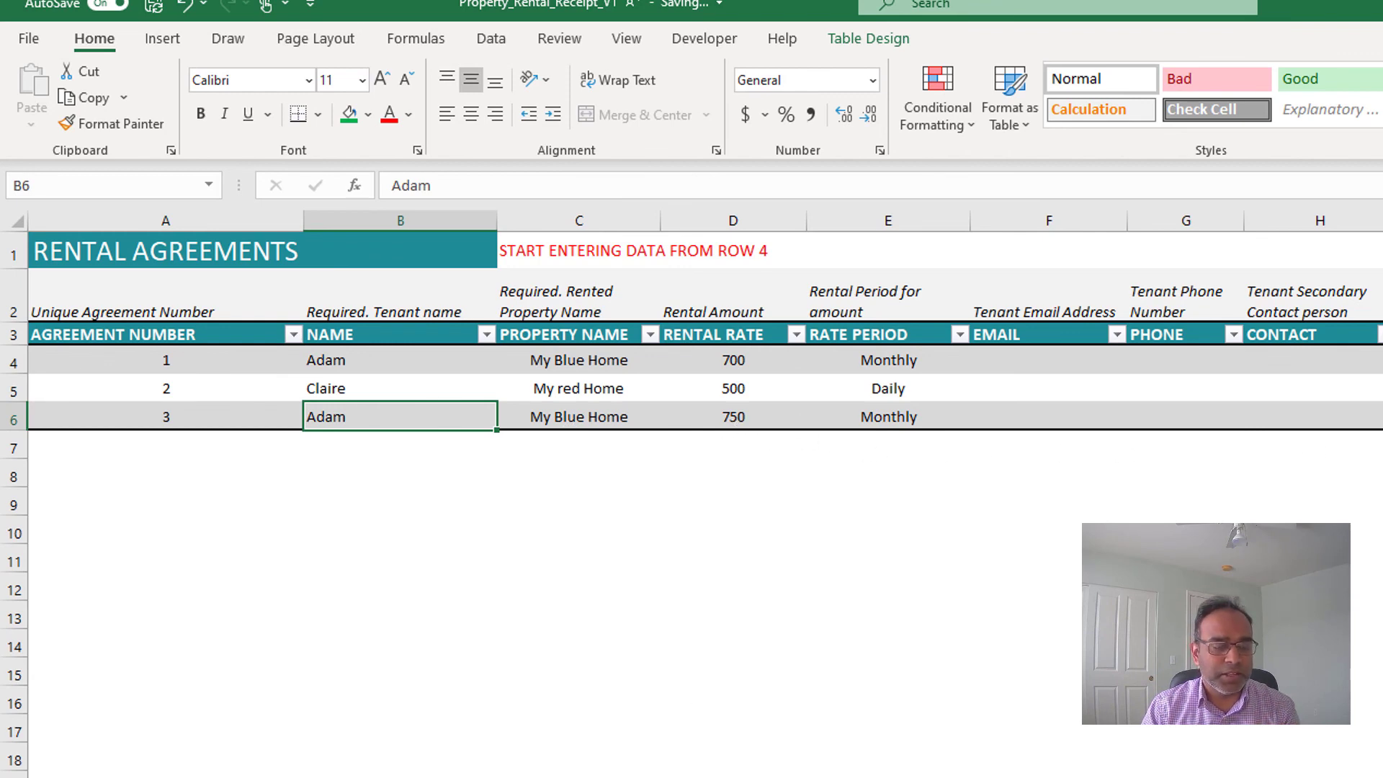
{"action": "left_click", "coordinate": [569, 775]}
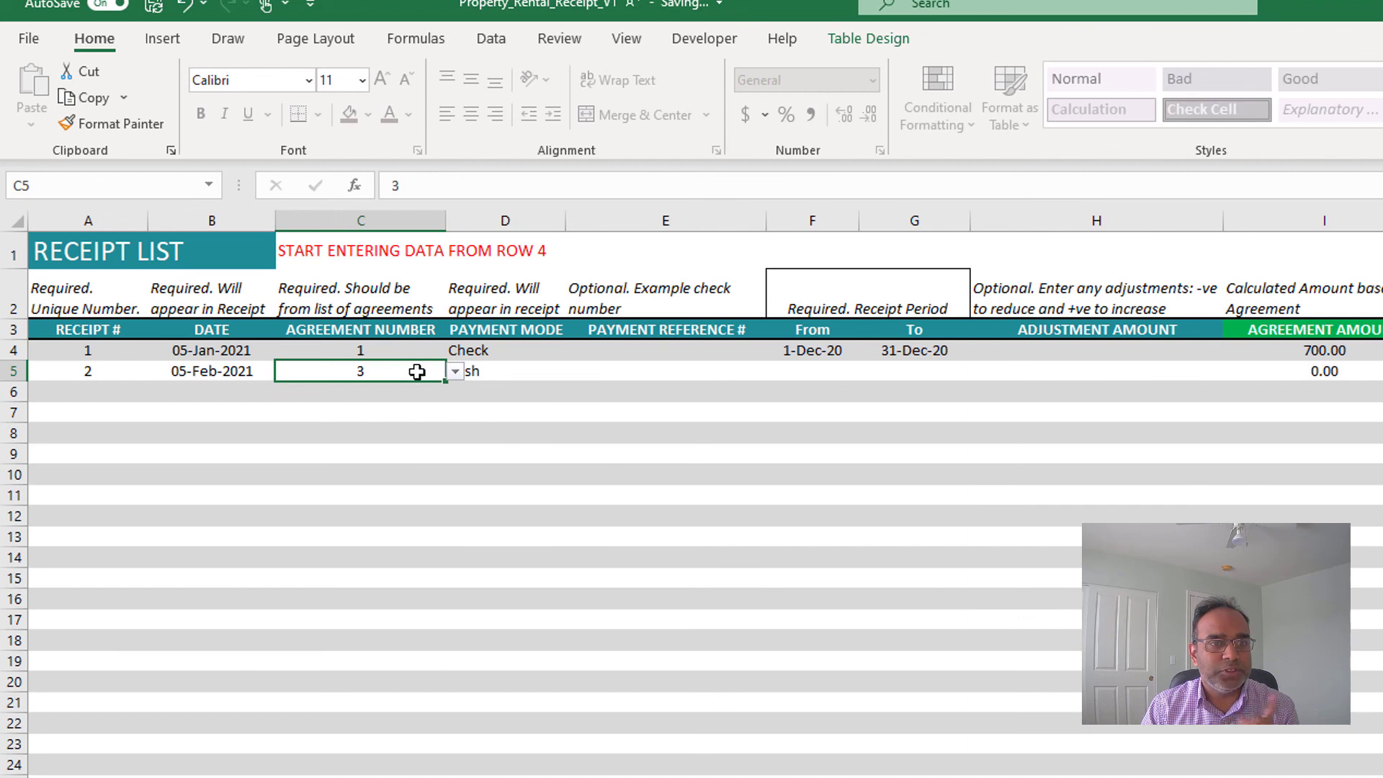
- Enter the second receipt's period from 1/1/2021 to 1/31/2021
{"action": "left_click", "coordinate": [633, 376]}
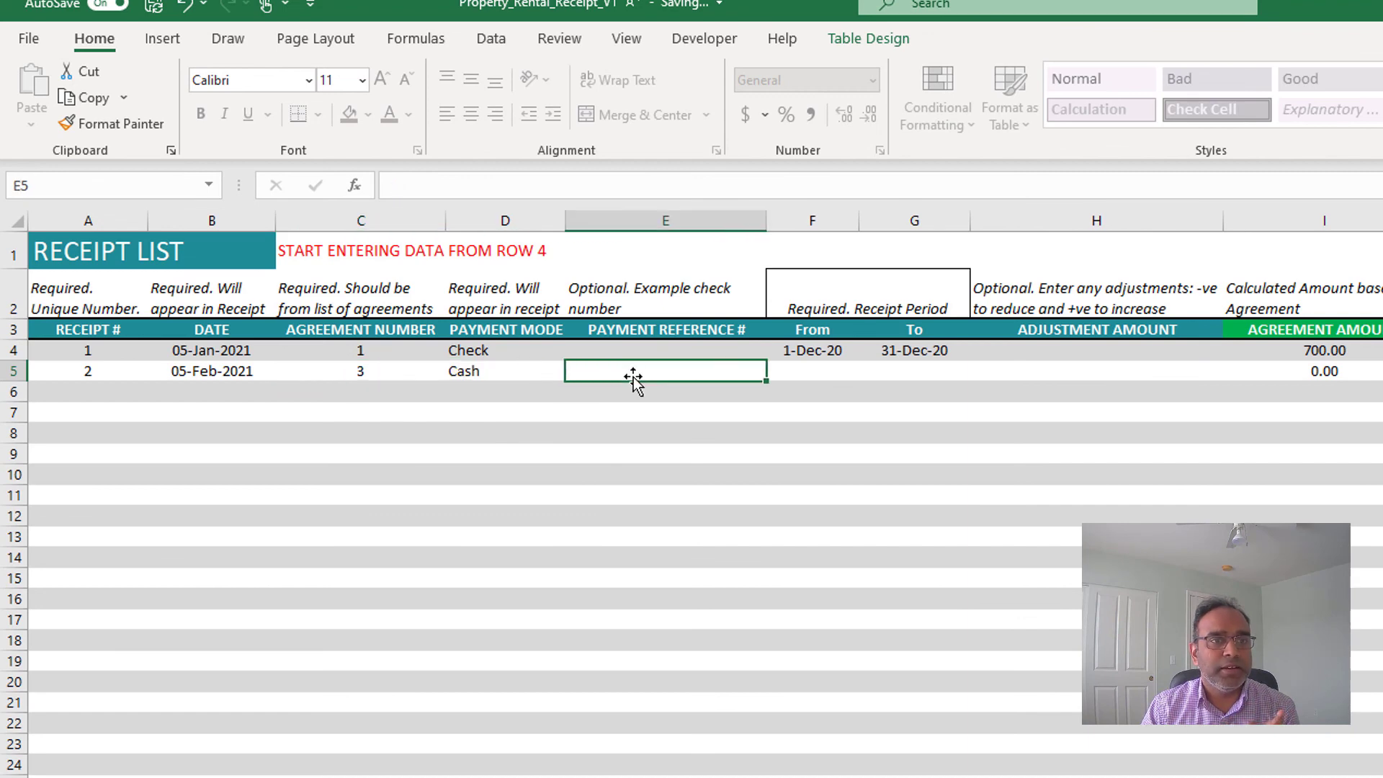
{"action": "left_click", "coordinate": [846, 370]}
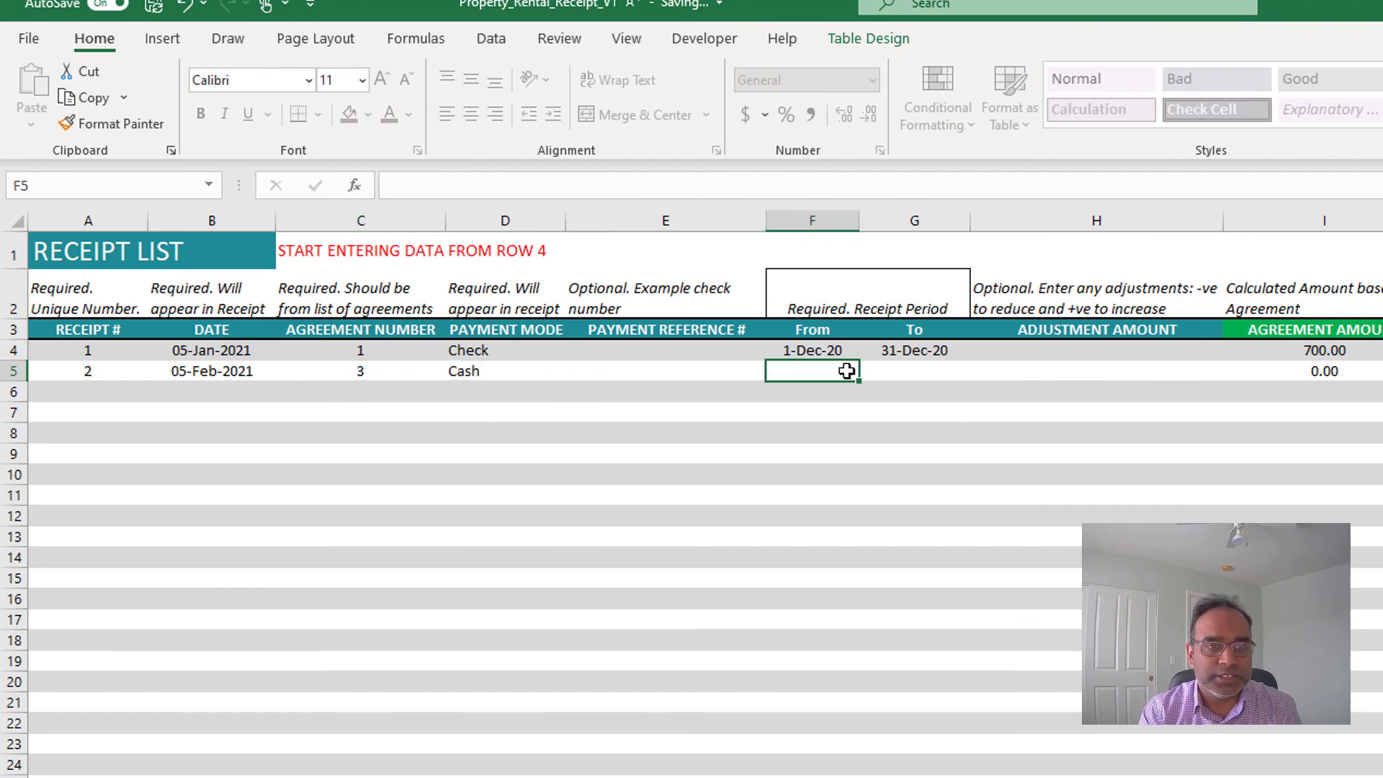
{"action": "type", "text": "1/1/202"}
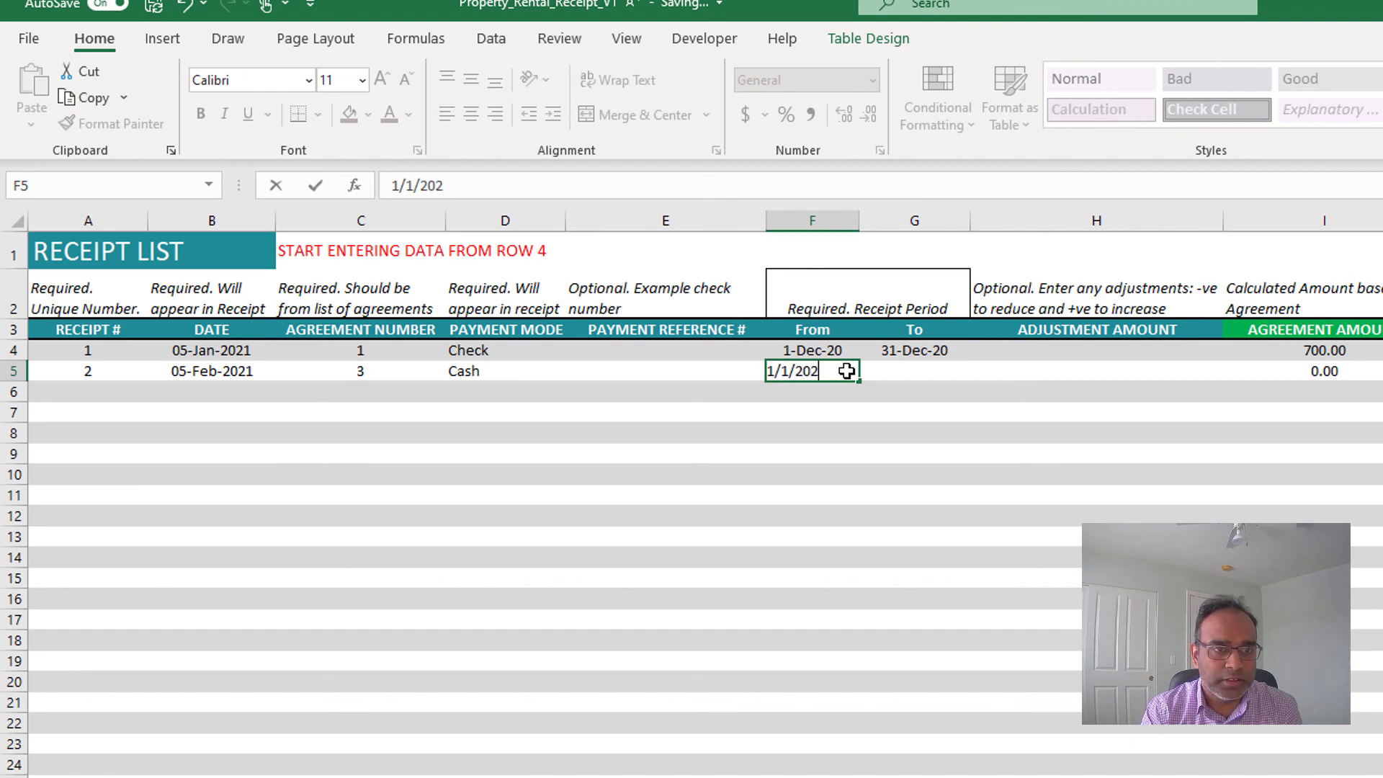
{"action": "type", "text": "1"}
{"action": "key", "text": "Tab"}
{"action": "type", "text": "1/31/2"}
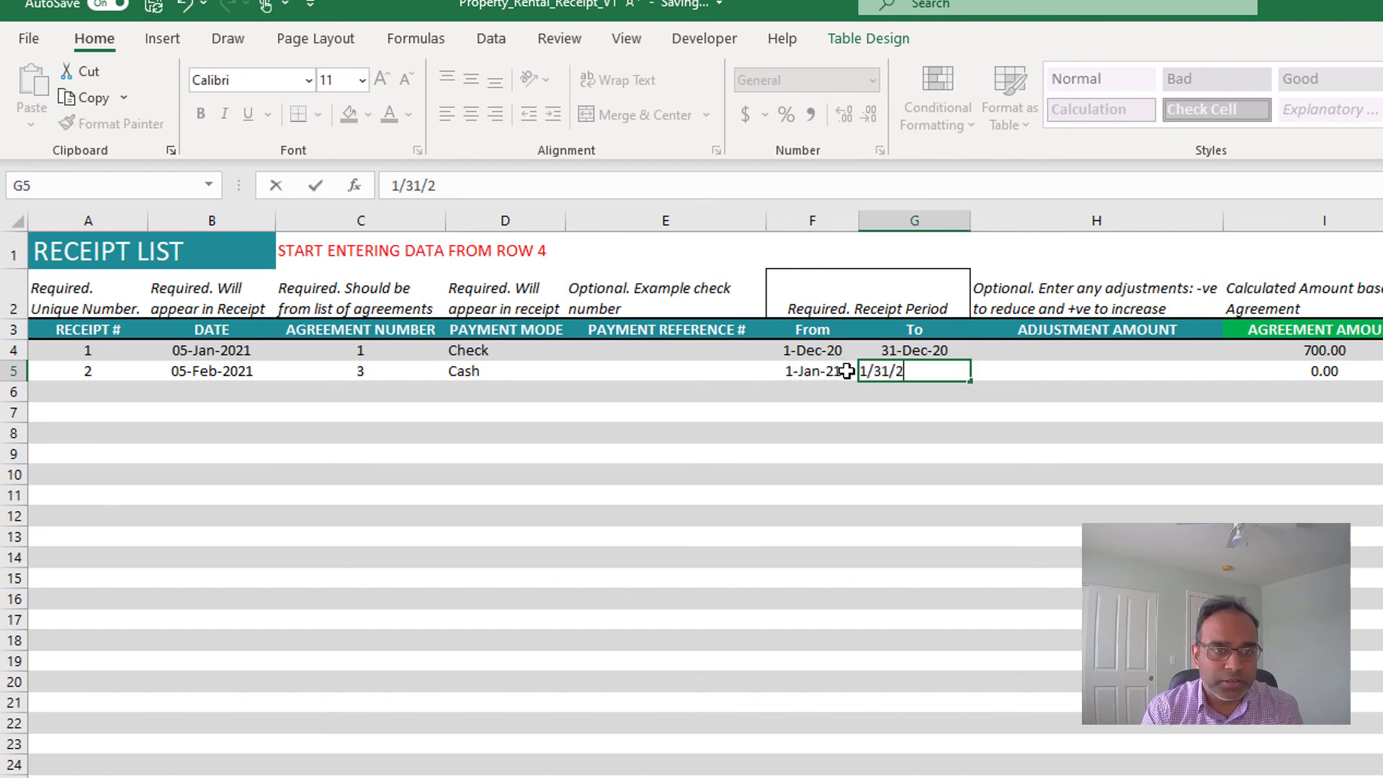
{"action": "type", "text": "021"}
{"action": "key", "text": "Tab"}
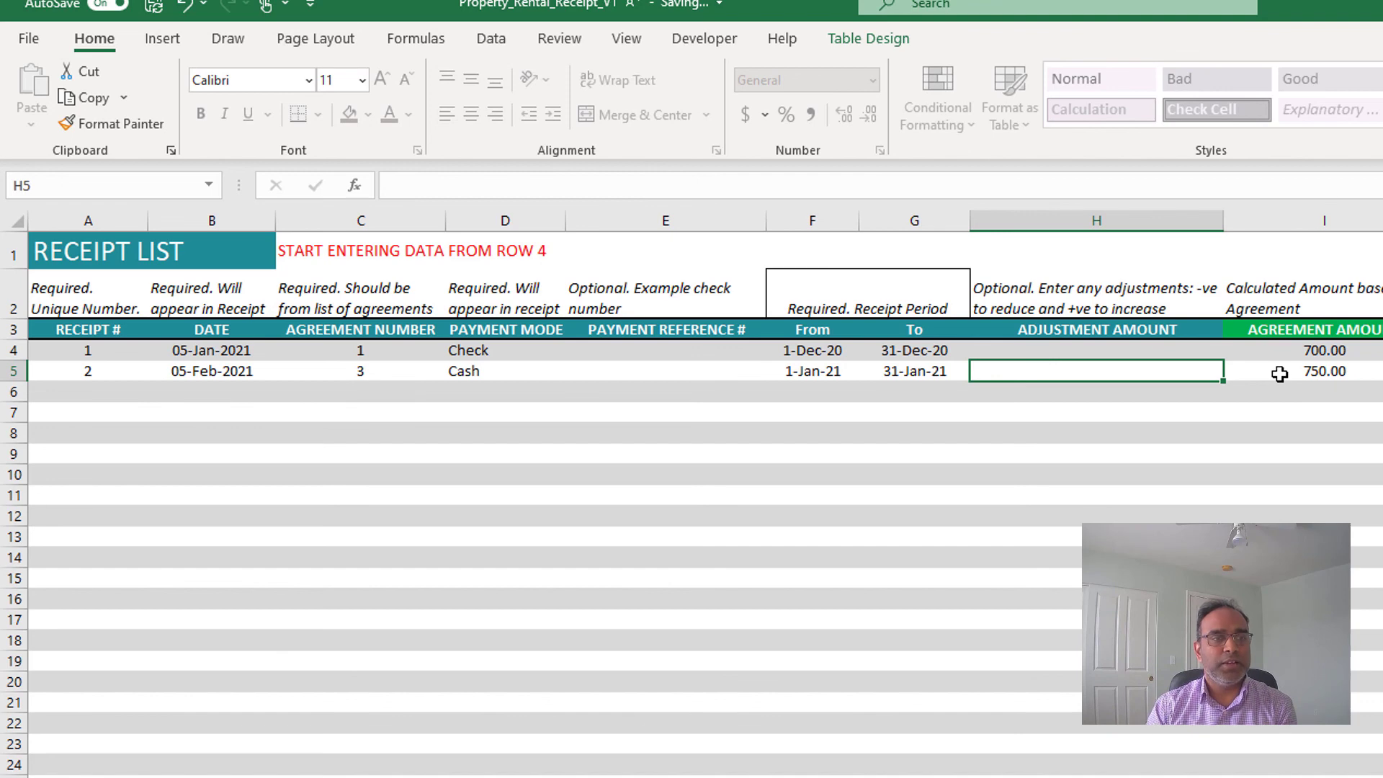
- Switch from the receipt list to the rental receipt sheet
{"action": "left_click", "coordinate": [384, 378]}
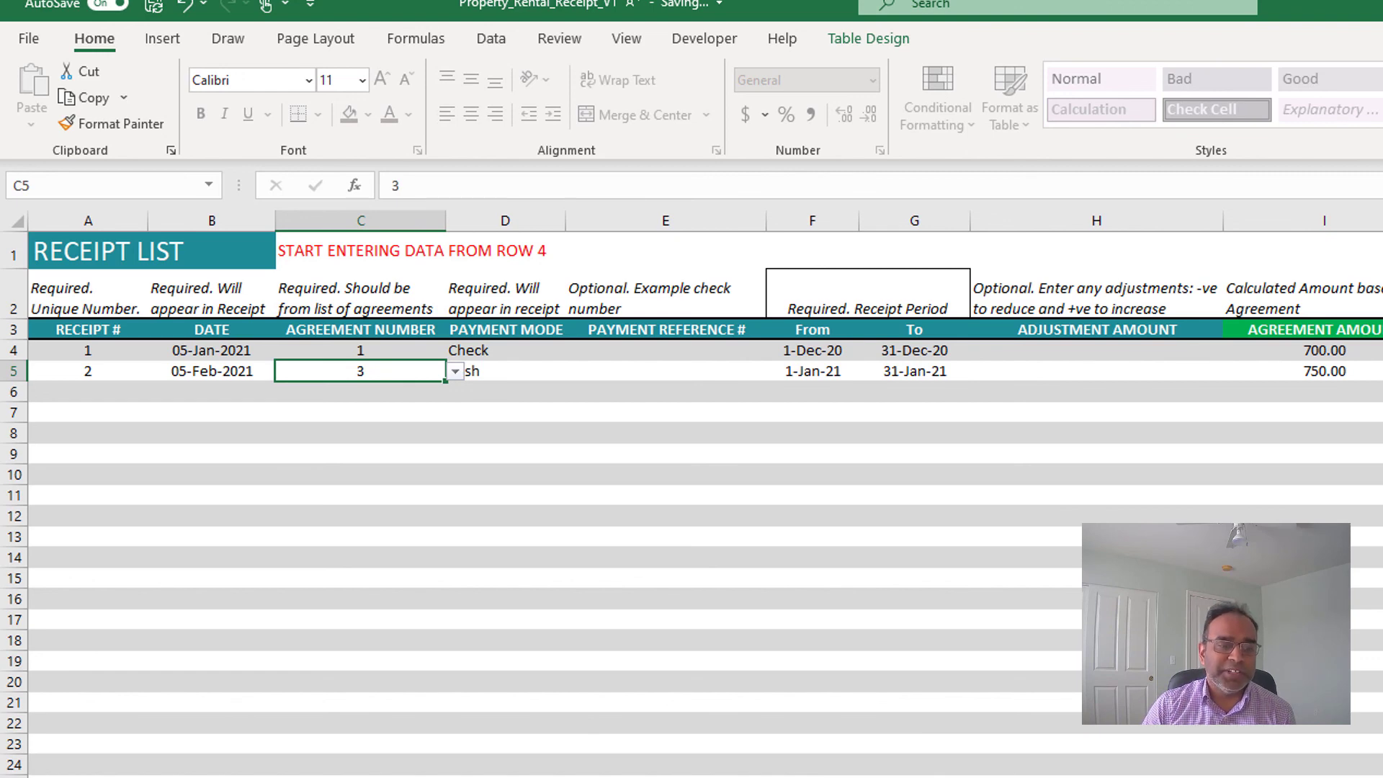
{"action": "left_click", "coordinate": [346, 777]}
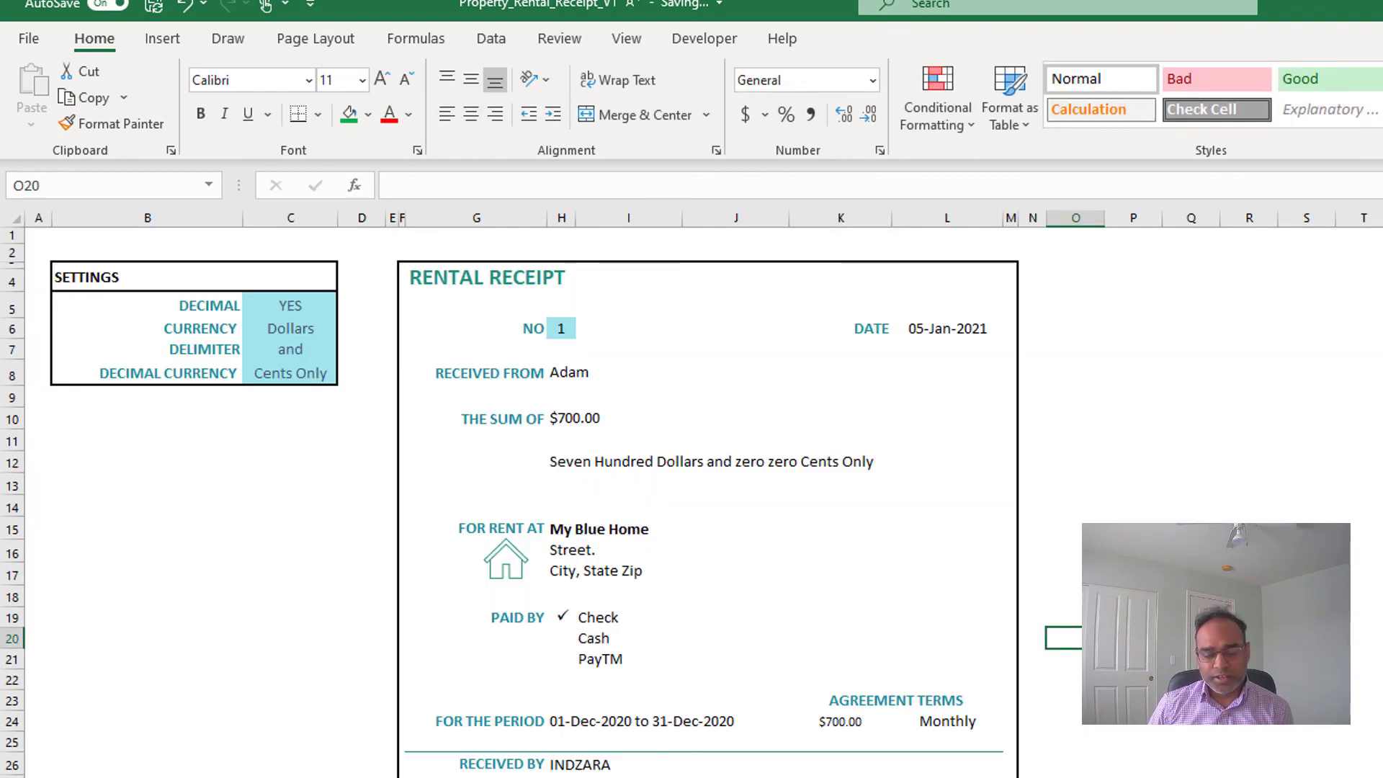